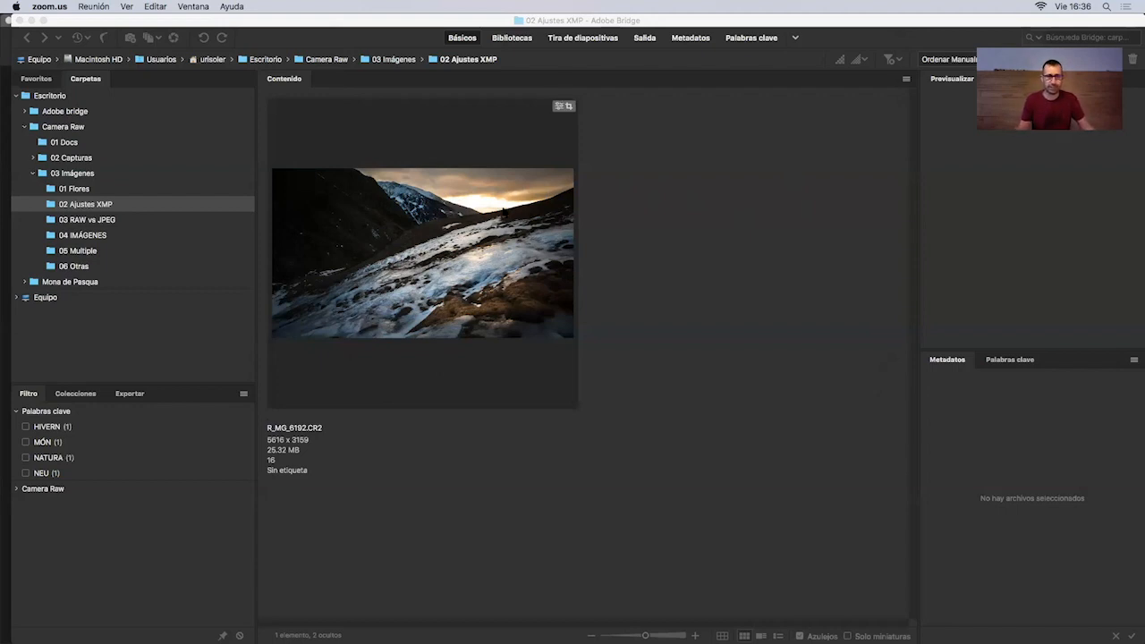
Reveal the R_MG_6192.CR2 file from the 02 Ajustes XMP folder in Finder and reposition the window.
click(462, 239)
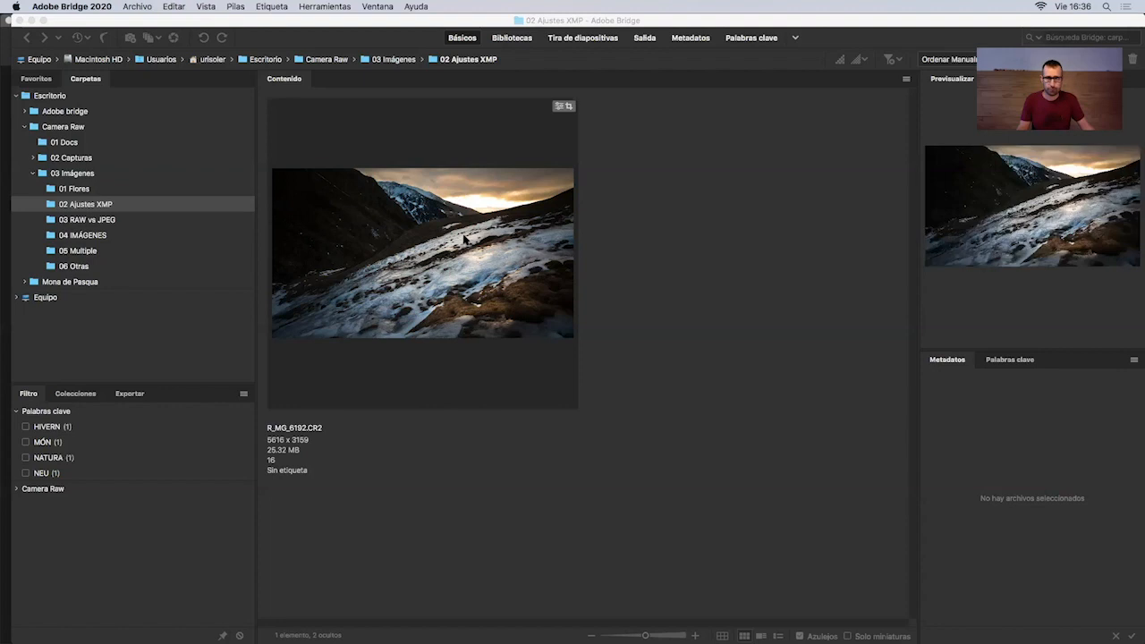
right_click(466, 238)
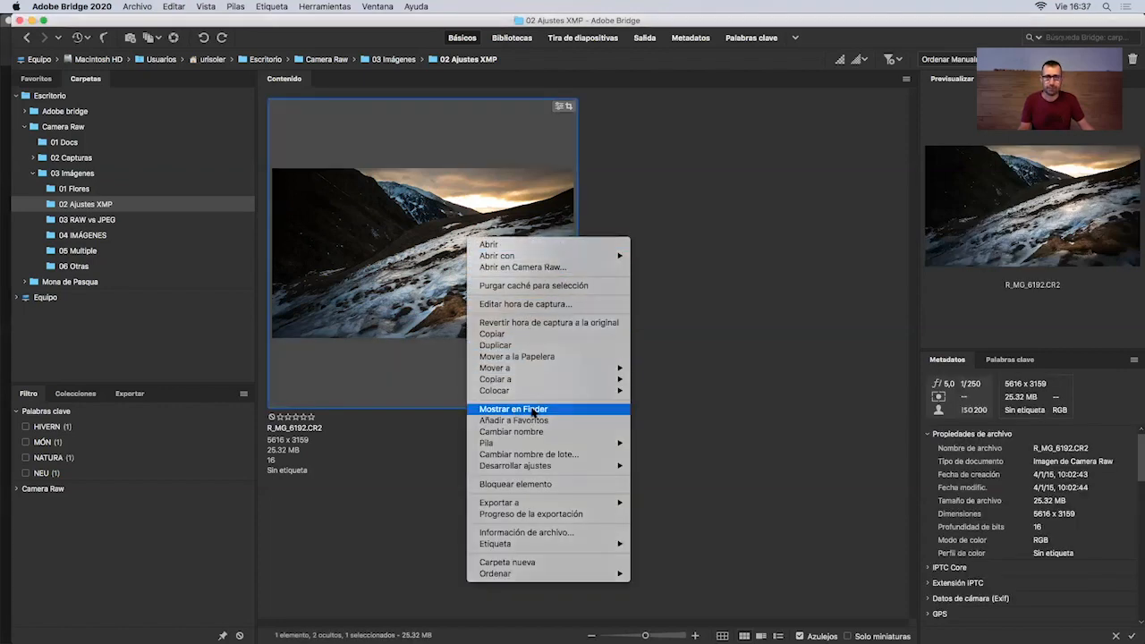
click(514, 409)
drag(612, 223, 582, 168)
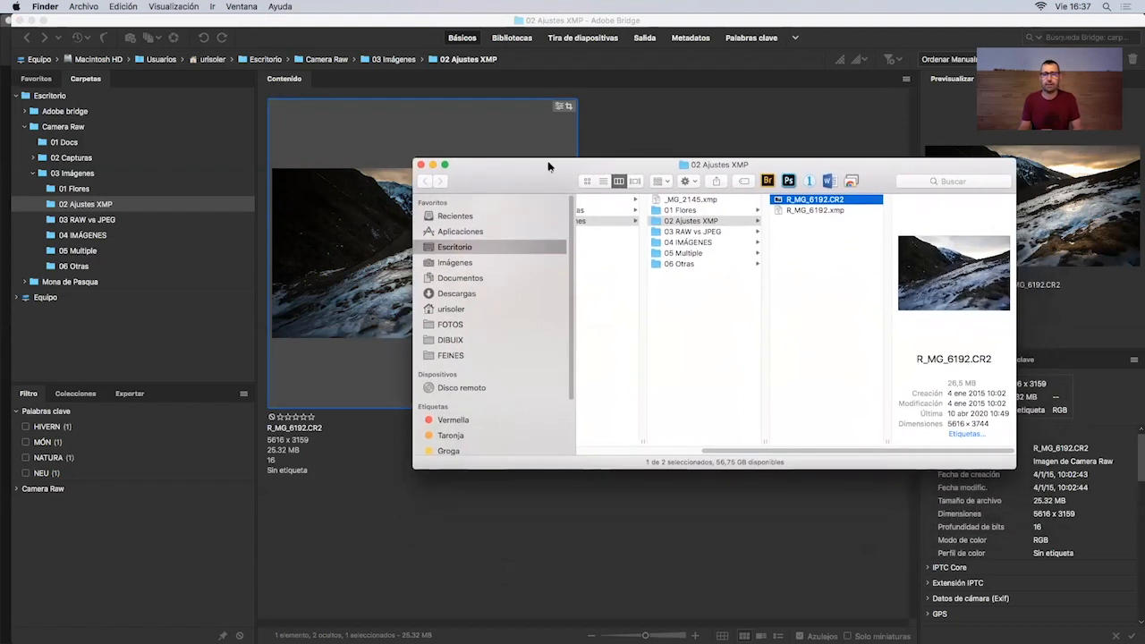
drag(875, 175, 710, 197)
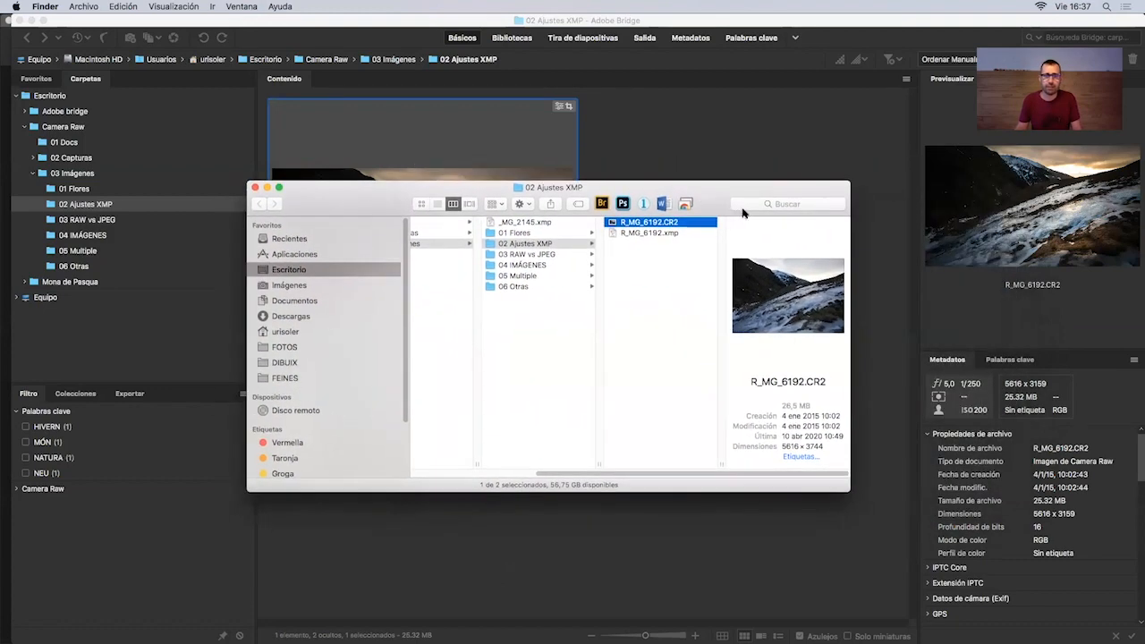
Preview the unedited R_MG_6192.CR2 photo at large size in Finder and close the preview.
key(space)
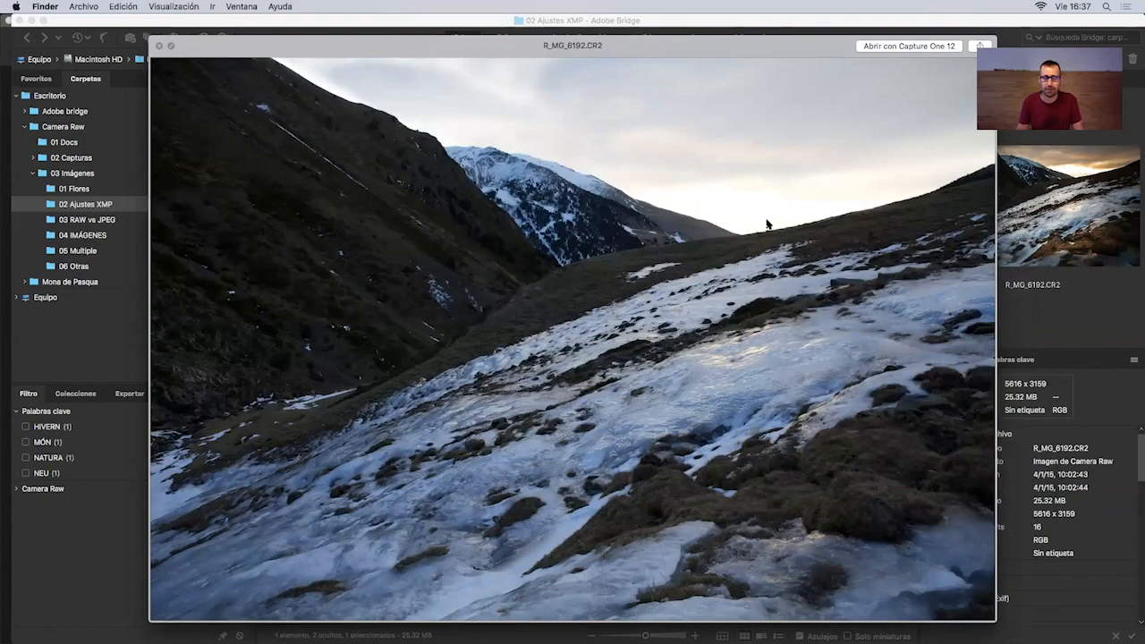
key(space)
drag(725, 189, 981, 142)
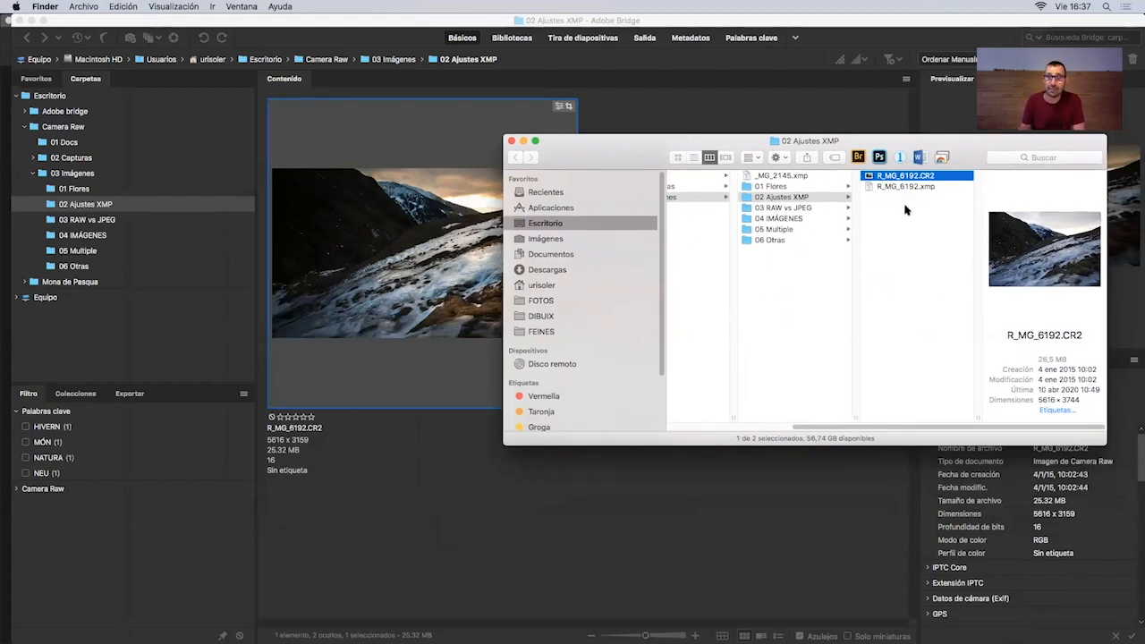
drag(899, 145, 891, 144)
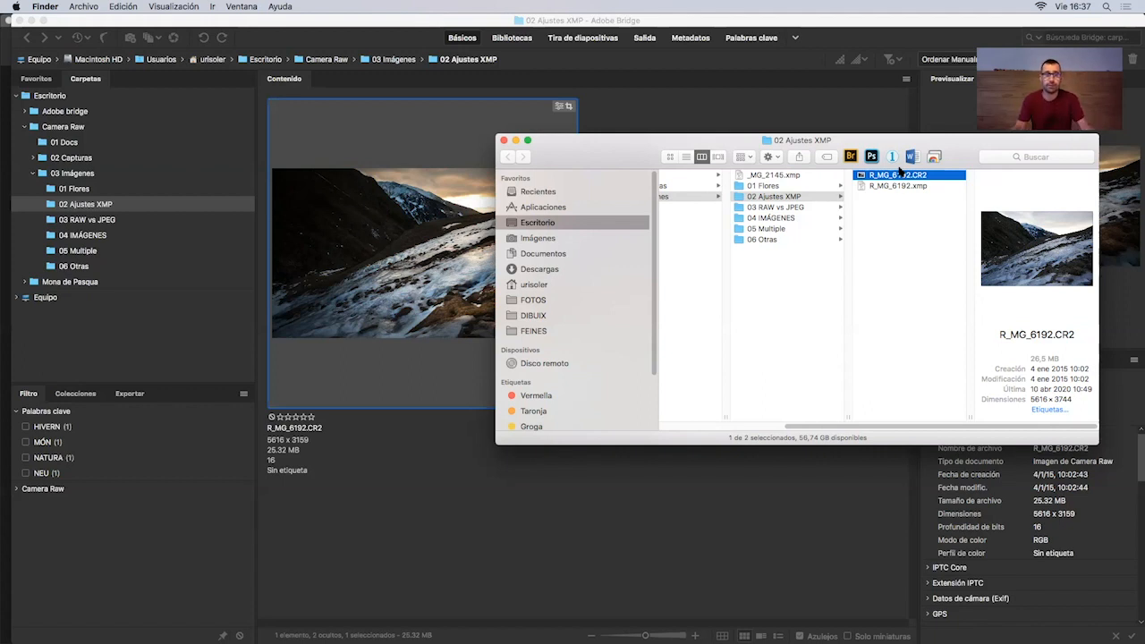
Keep the photo's thumbnail in view beside the Finder window and delete the R_MG_6192.xmp sidecar file.
drag(624, 155, 732, 247)
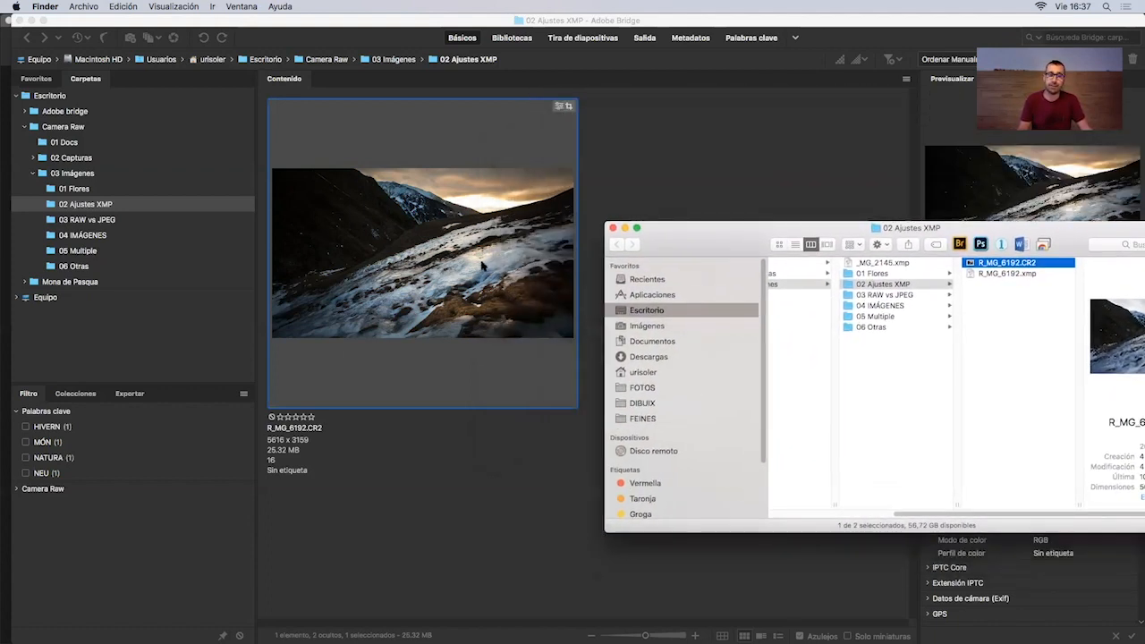
drag(714, 246, 697, 246)
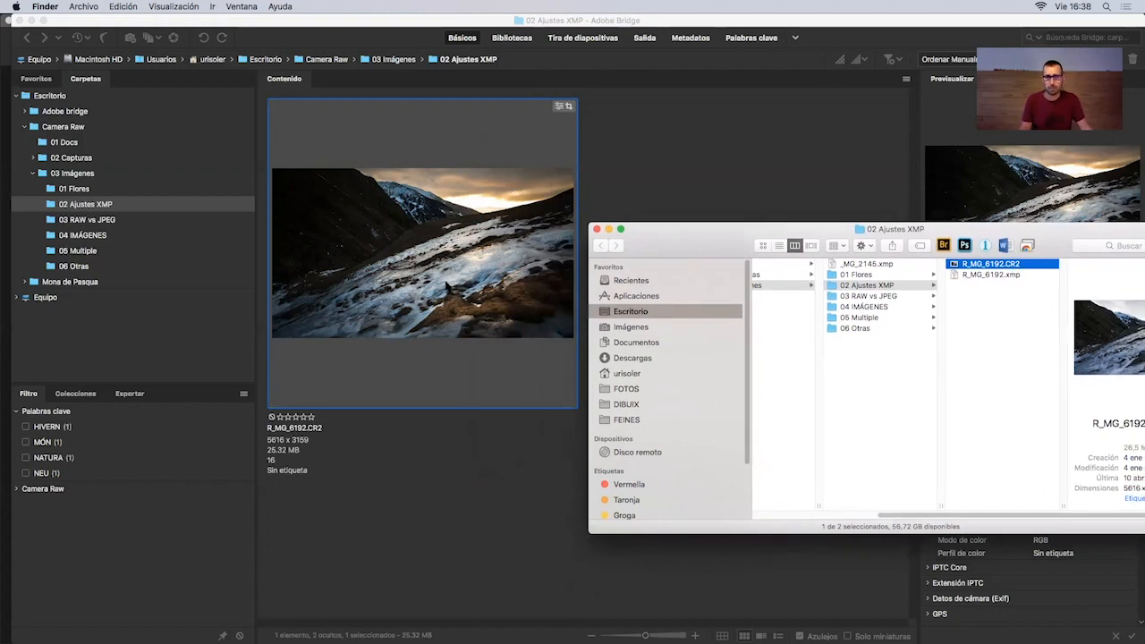
drag(732, 246, 526, 254)
drag(841, 244, 977, 267)
click(834, 309)
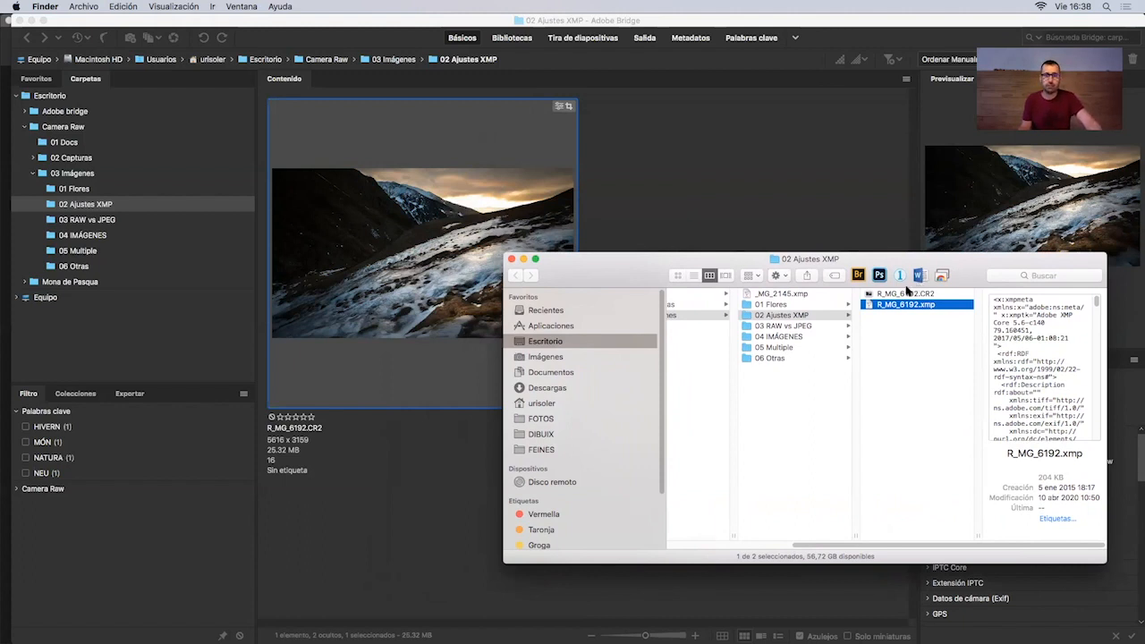
key(super+BackSpace)
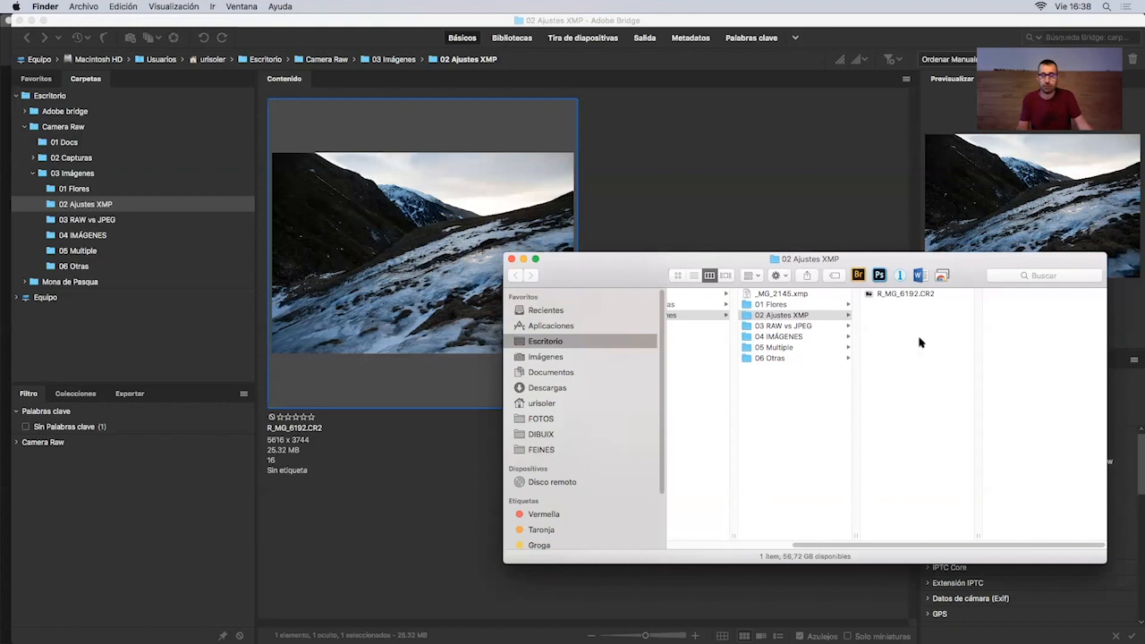
Restore the R_MG_6192.xmp sidecar file to the 02 Ajustes XMP folder.
drag(989, 273, 968, 272)
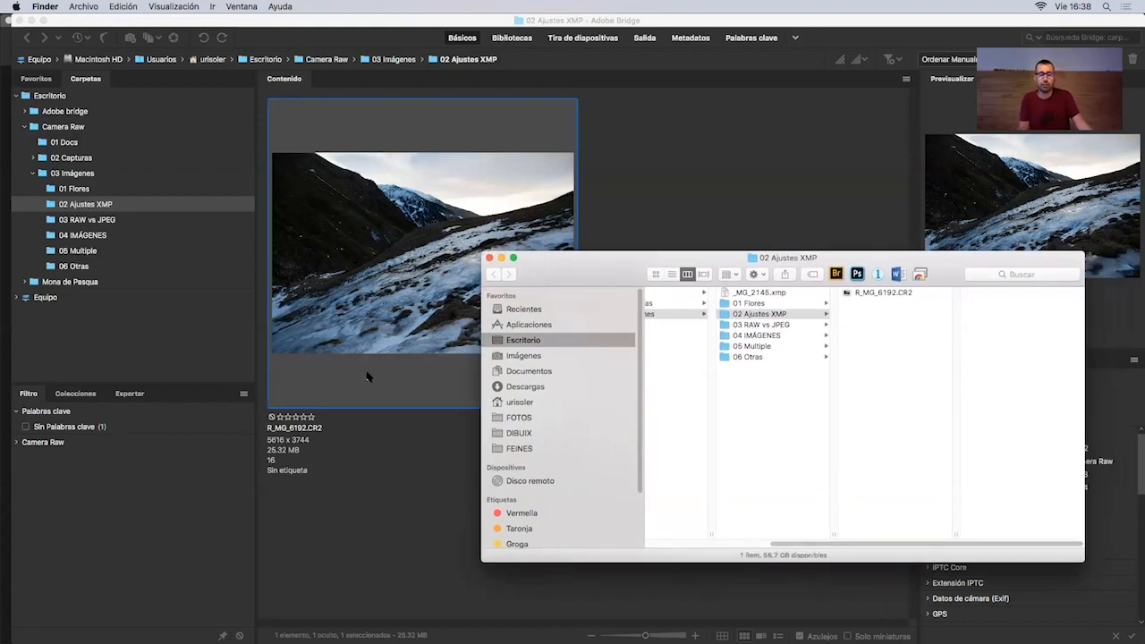
key(super+v)
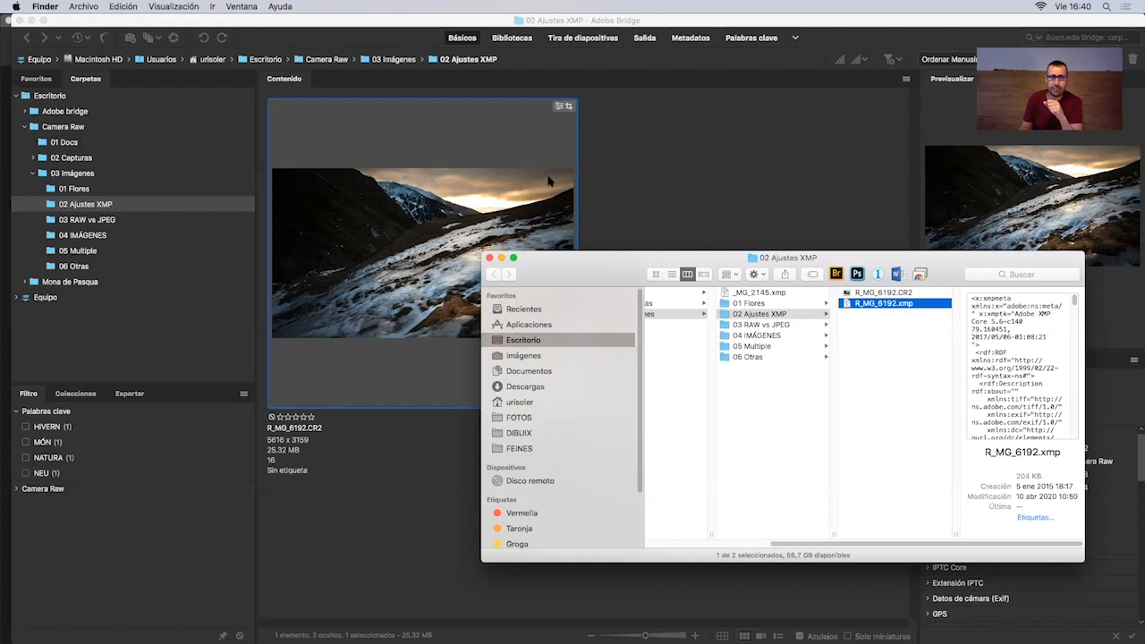
Return to Bridge and open 03_3076.dng from the 03 RAW vs JPEG folder in Camera Raw.
click(629, 187)
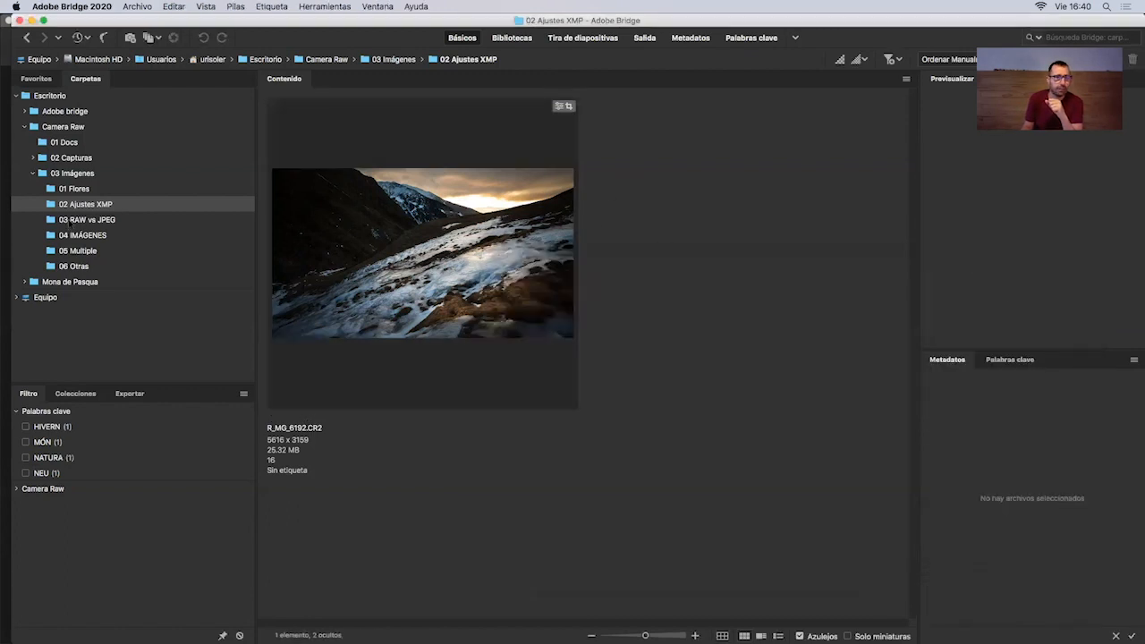
click(78, 222)
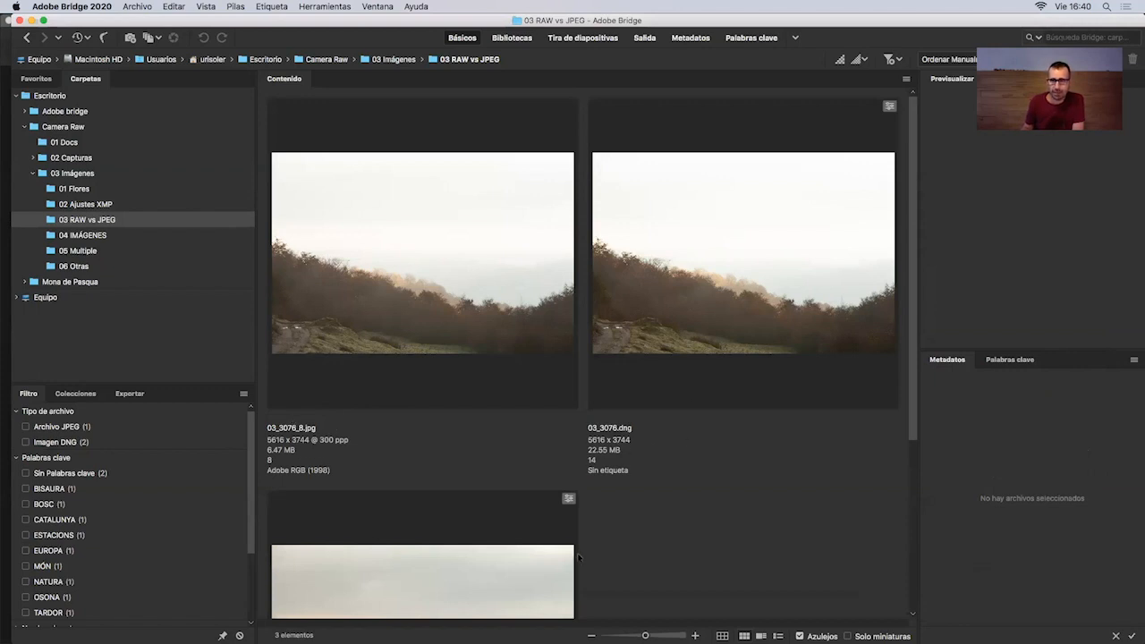
click(731, 310)
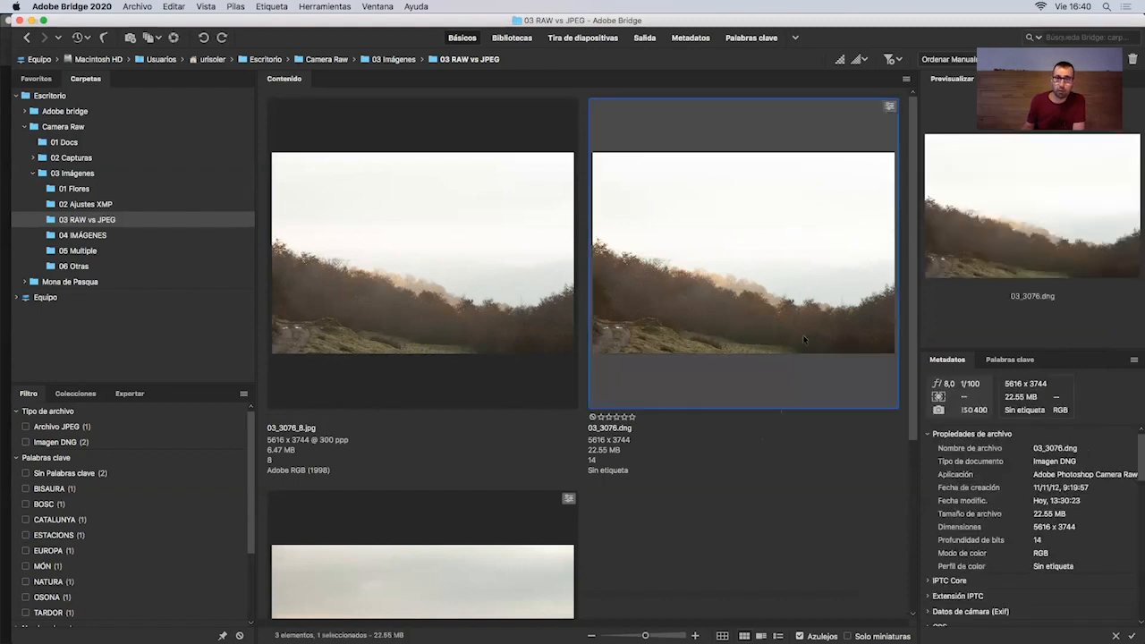
double_click(725, 266)
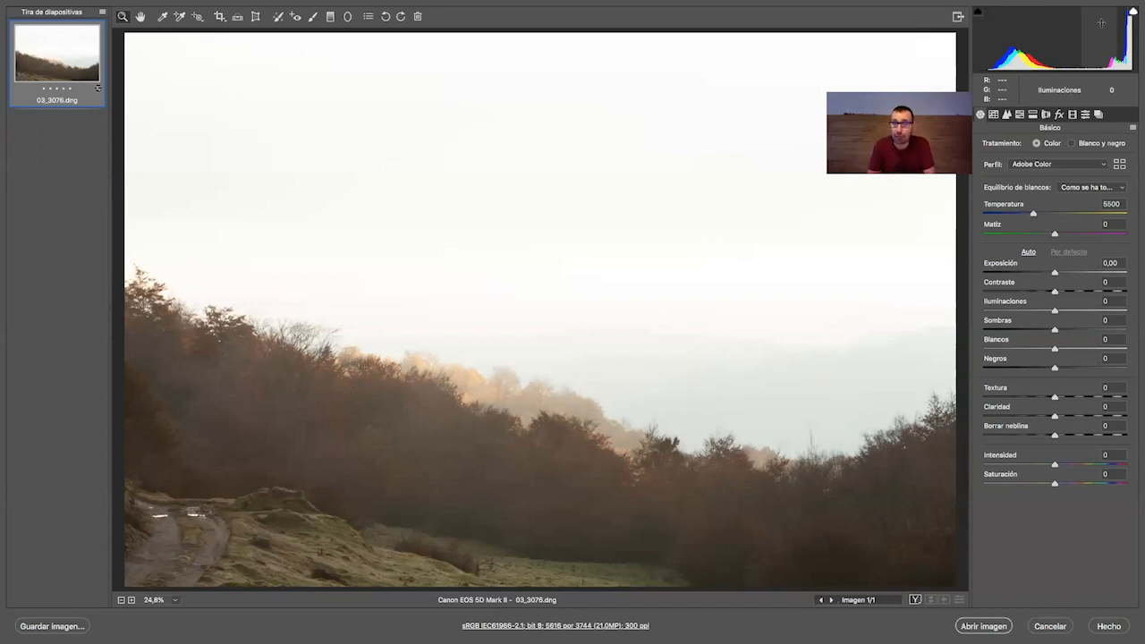
Set Exposición to -1,90, Iluminaciones to -49 and Sombras to +53, and open the developed image in Photoshop.
drag(1055, 272, 1030, 275)
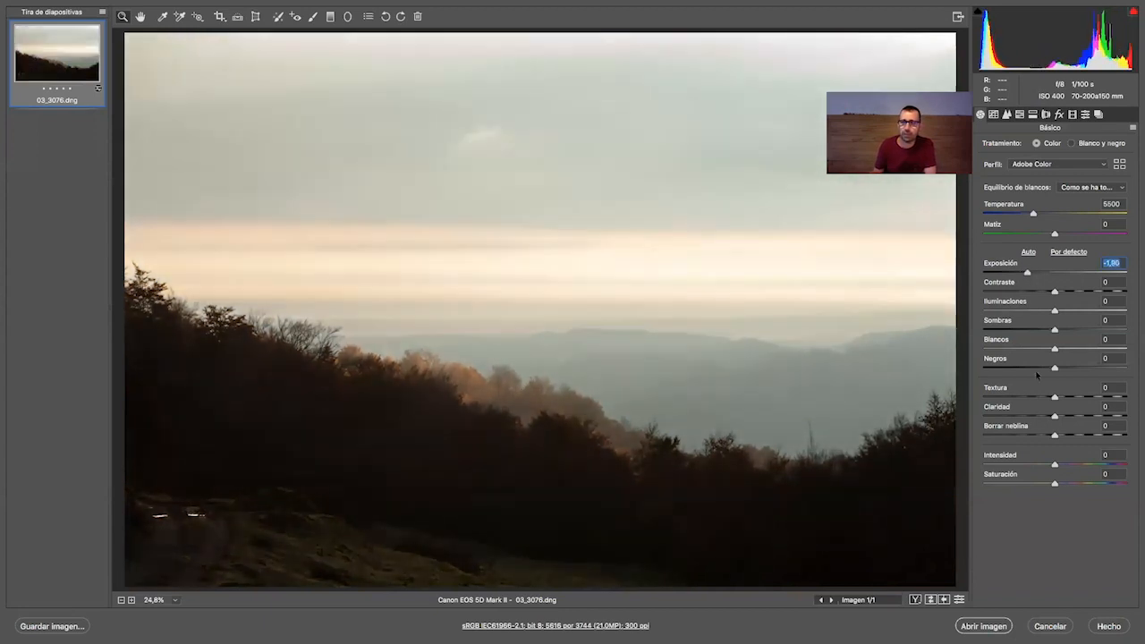
drag(1056, 314, 1020, 314)
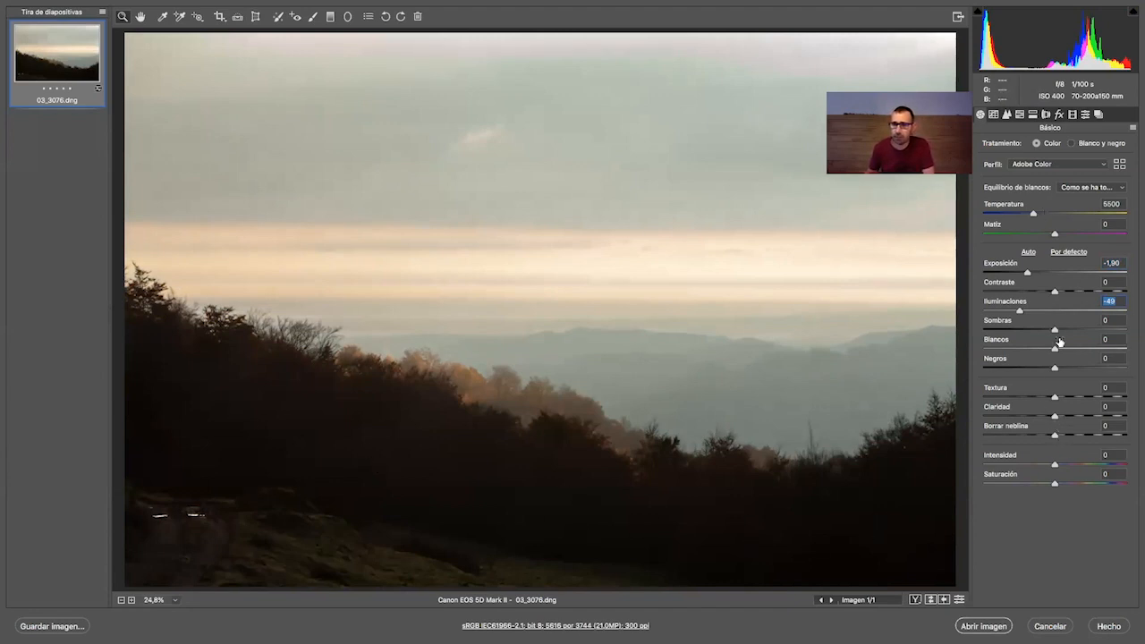
drag(1056, 330, 1093, 331)
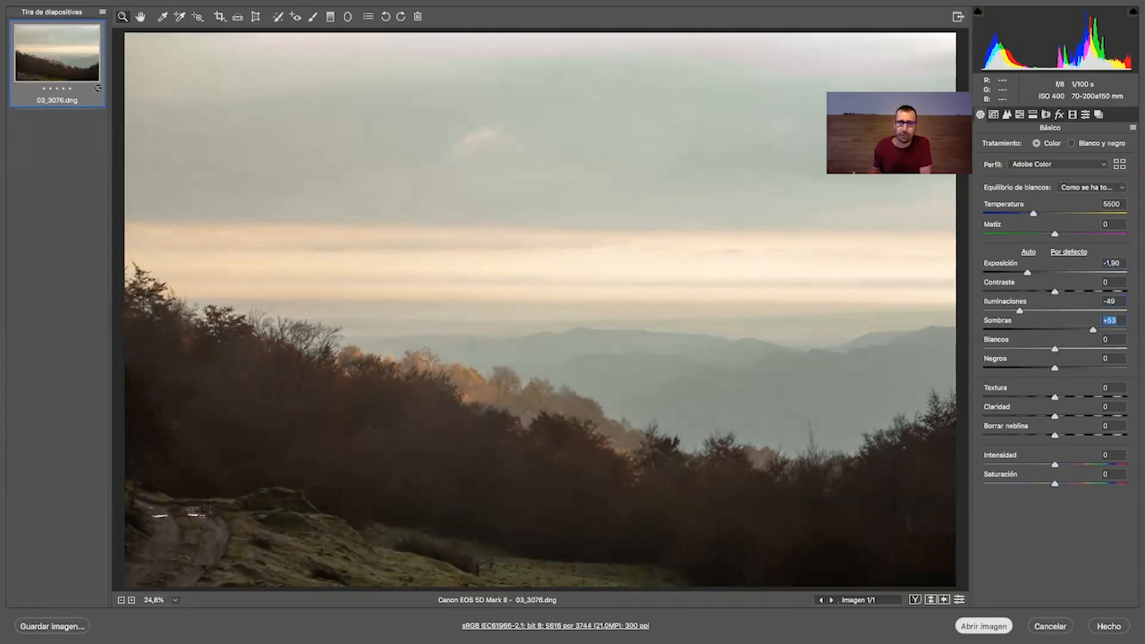
click(989, 627)
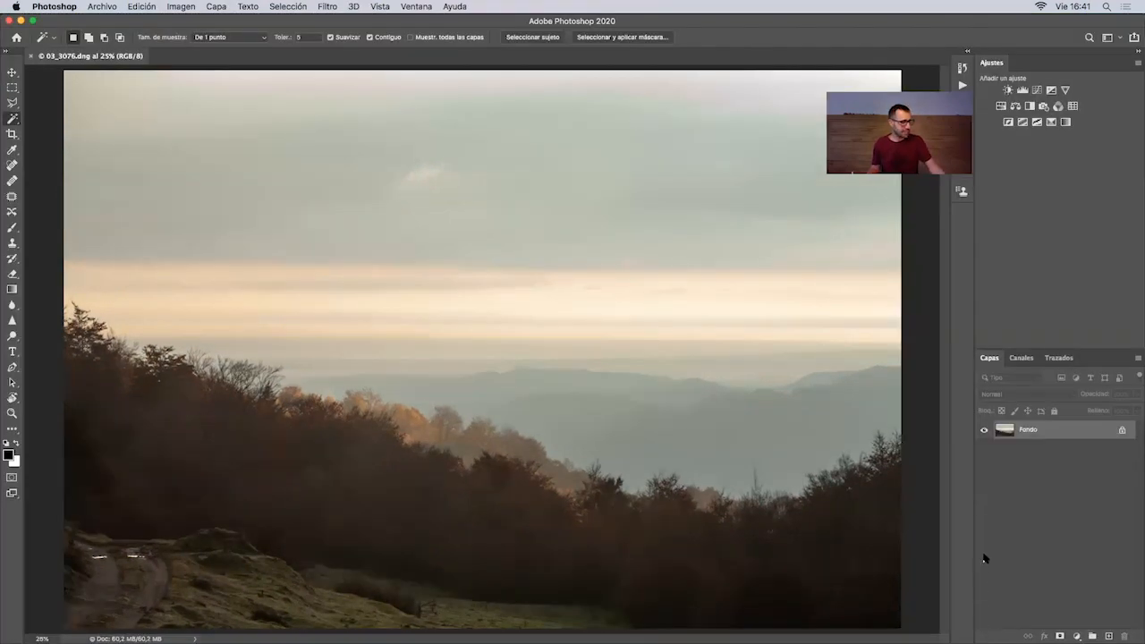
Open 03_3076_8.jpg from Bridge in Photoshop and show it in full screen mode with the menu bar.
key(super+Tab)
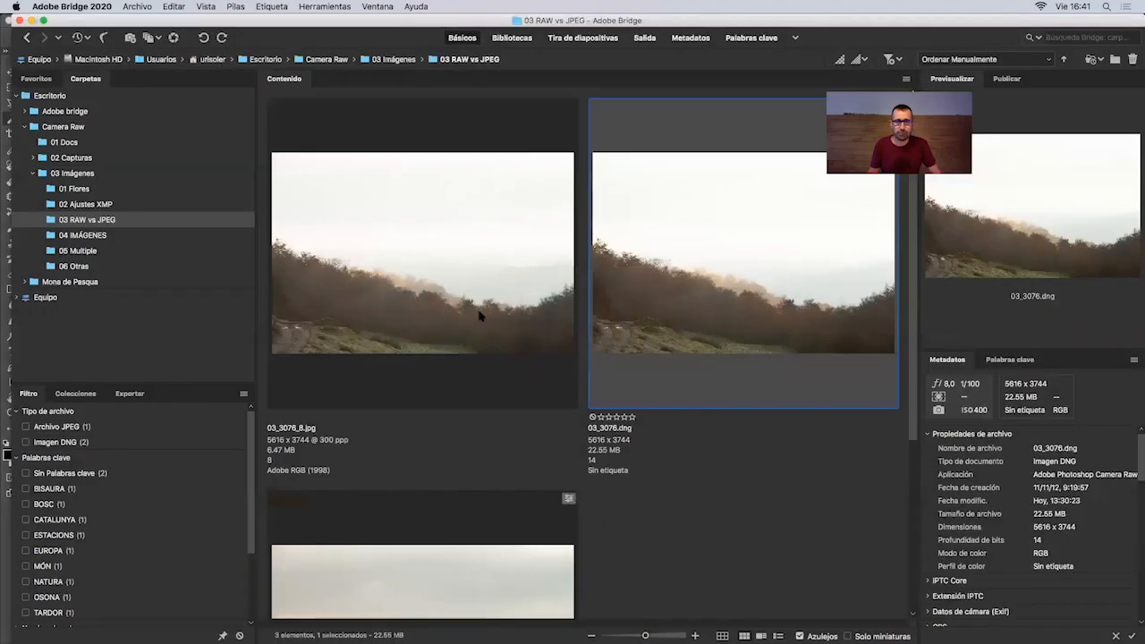
click(470, 308)
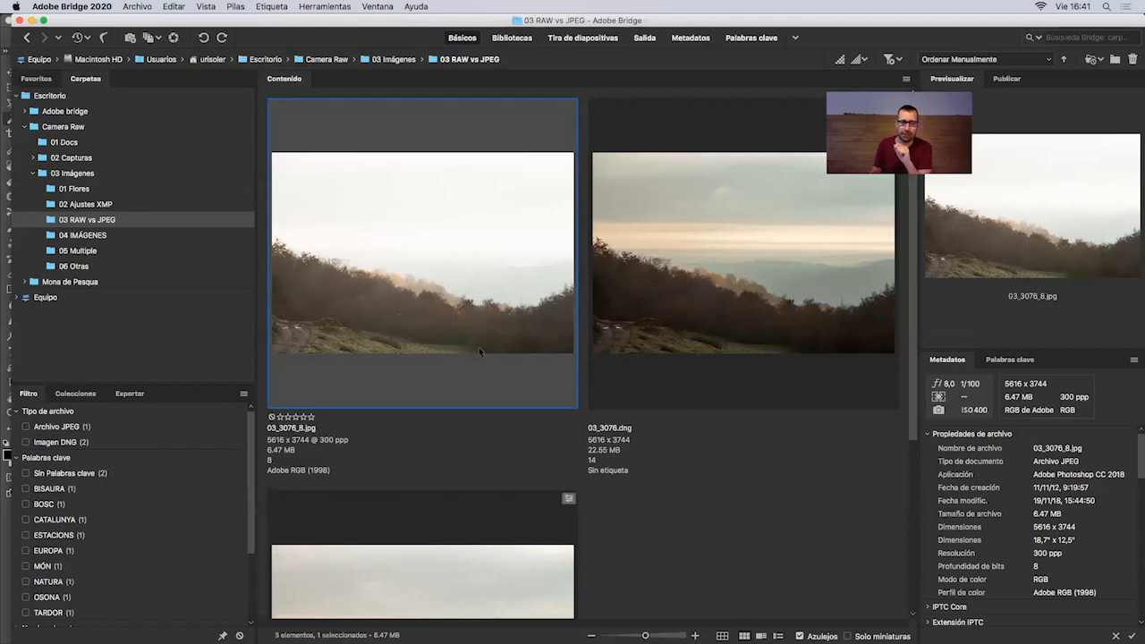
key(super+Tab)
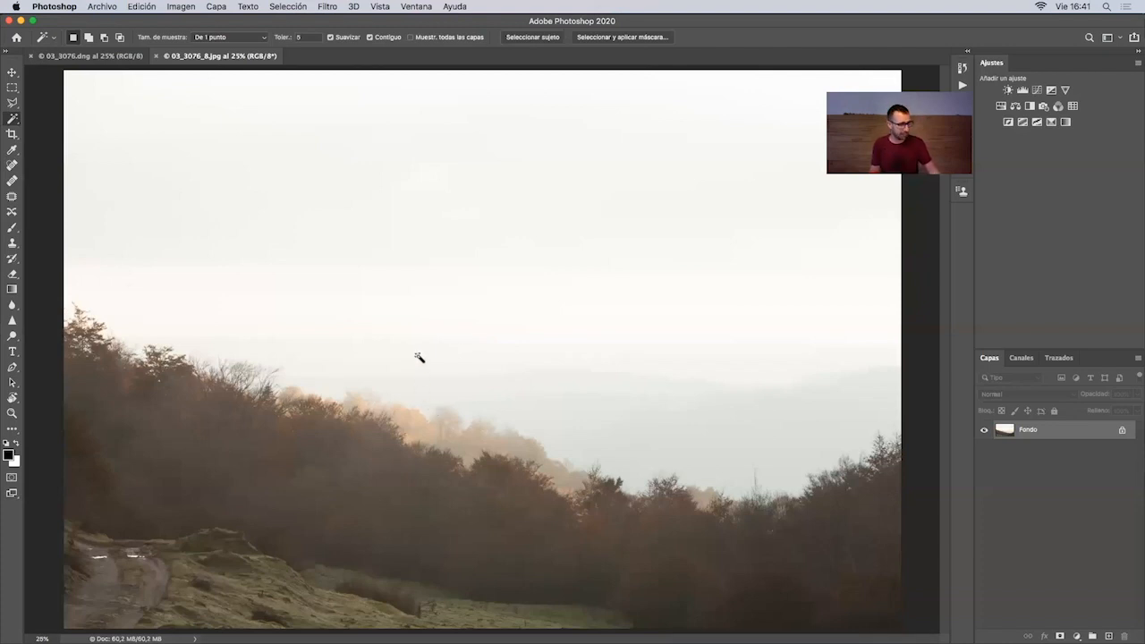
key(f)
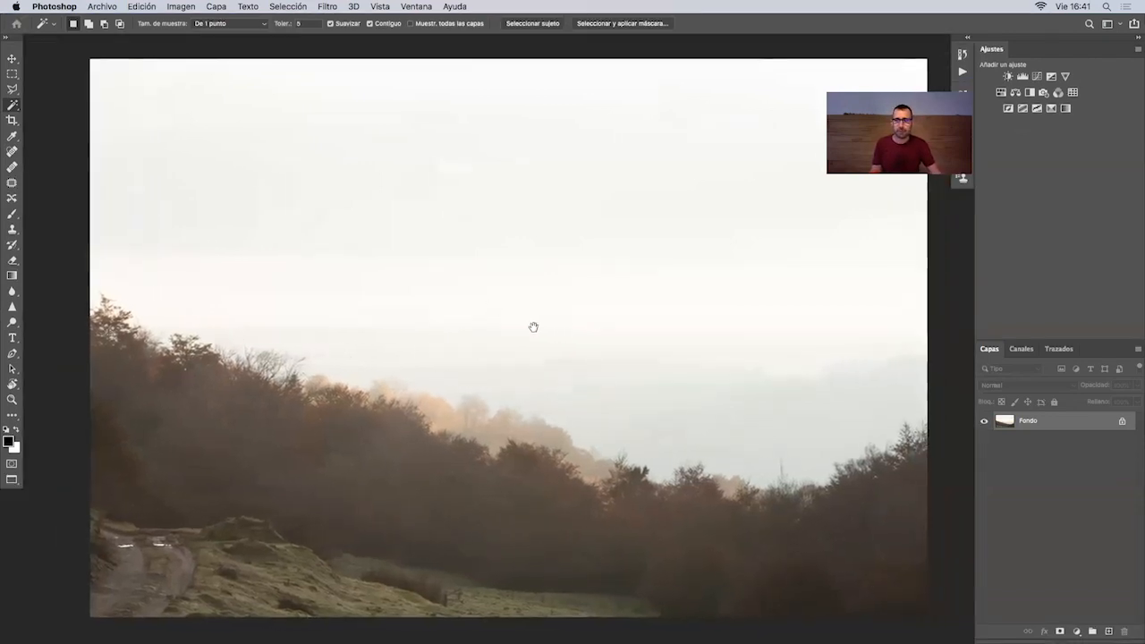
Darken the JPEG with a Curves adjustment layer in Multiplicar blending mode and duplicate that layer three times.
click(1038, 77)
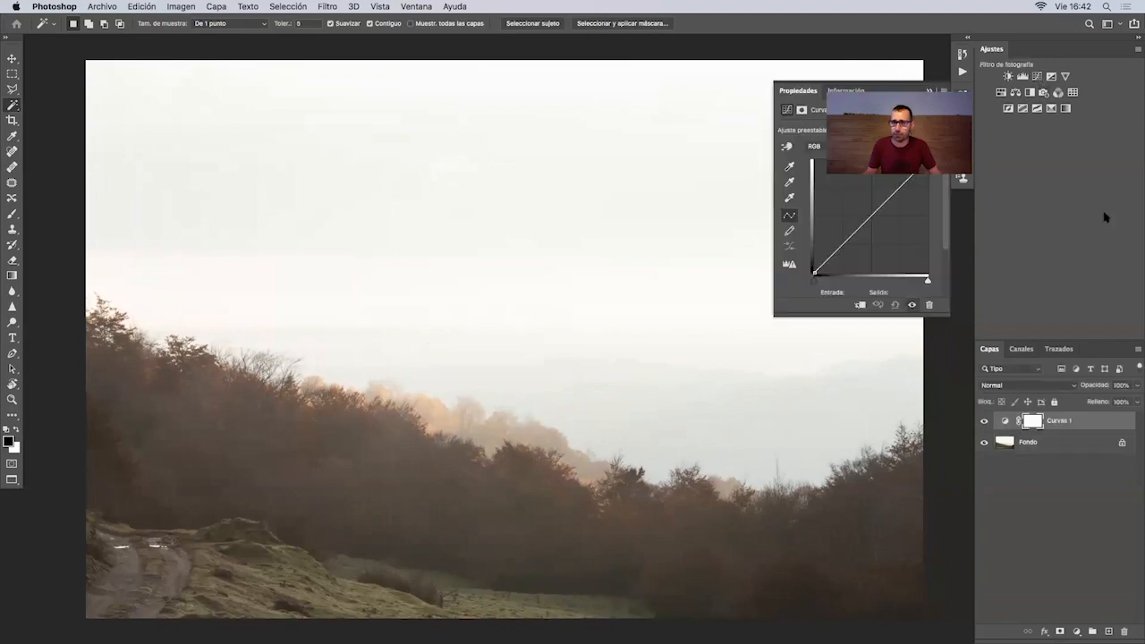
click(1020, 386)
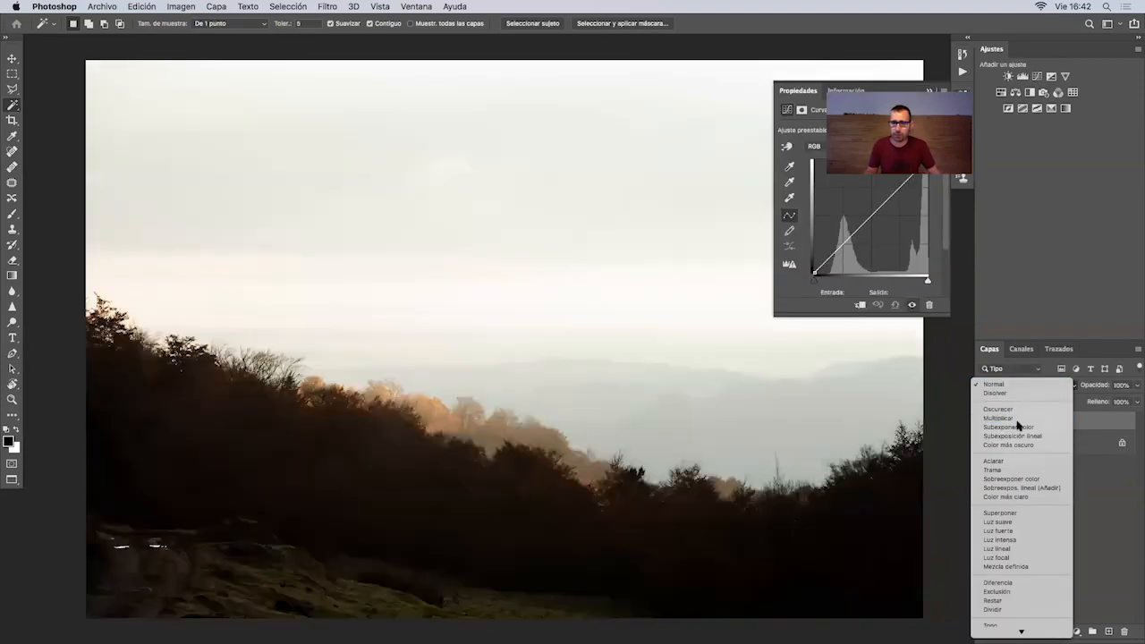
click(1019, 421)
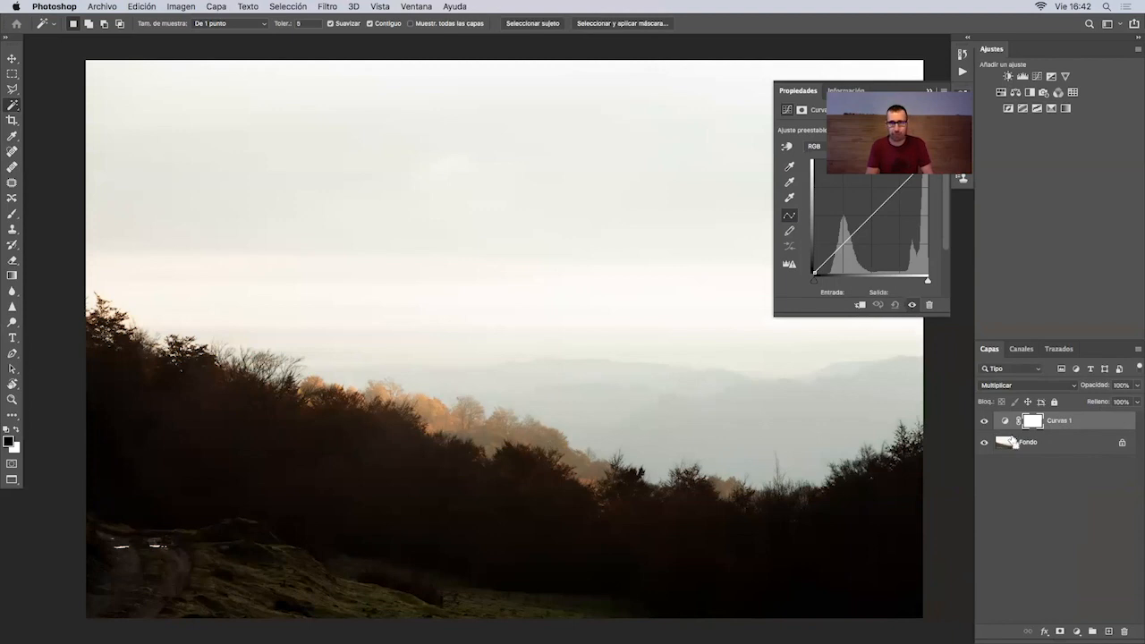
key(super+j)
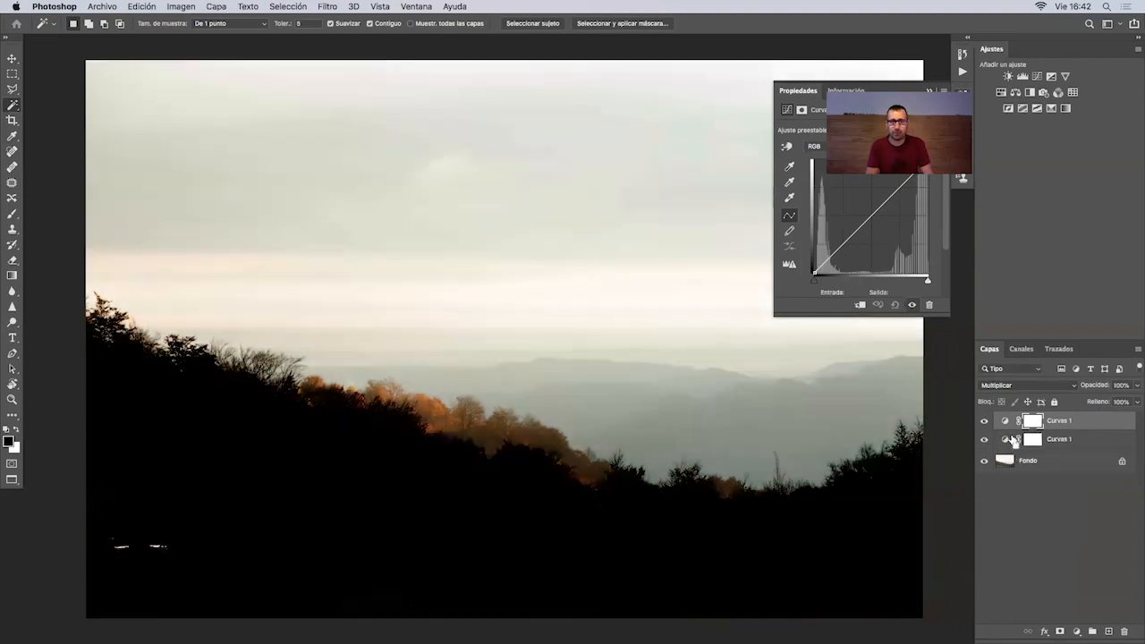
key(super+j)
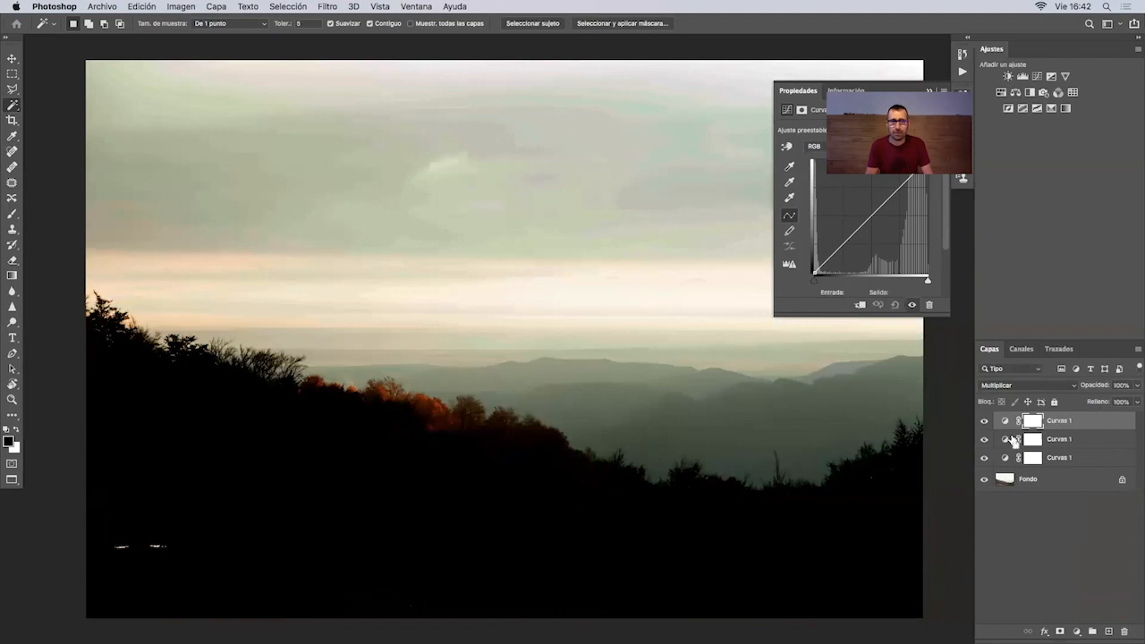
key(super+j)
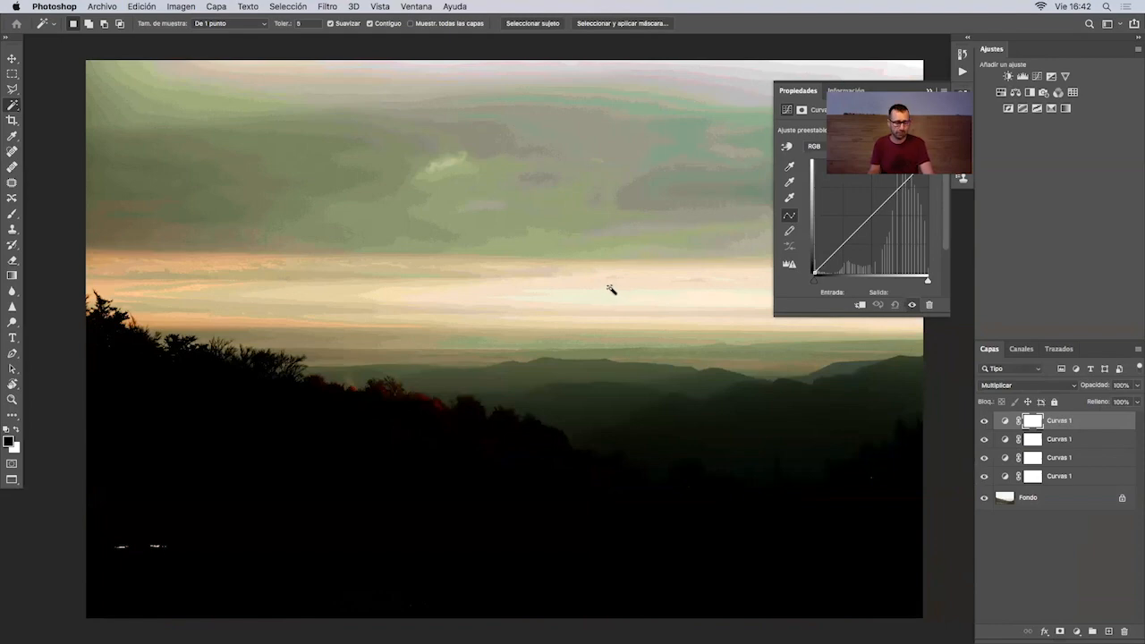
Compare the darkened JPEG with the developed 03_3076.dng and clear the floating properties and information panels off the image.
key(ctrl+Tab)
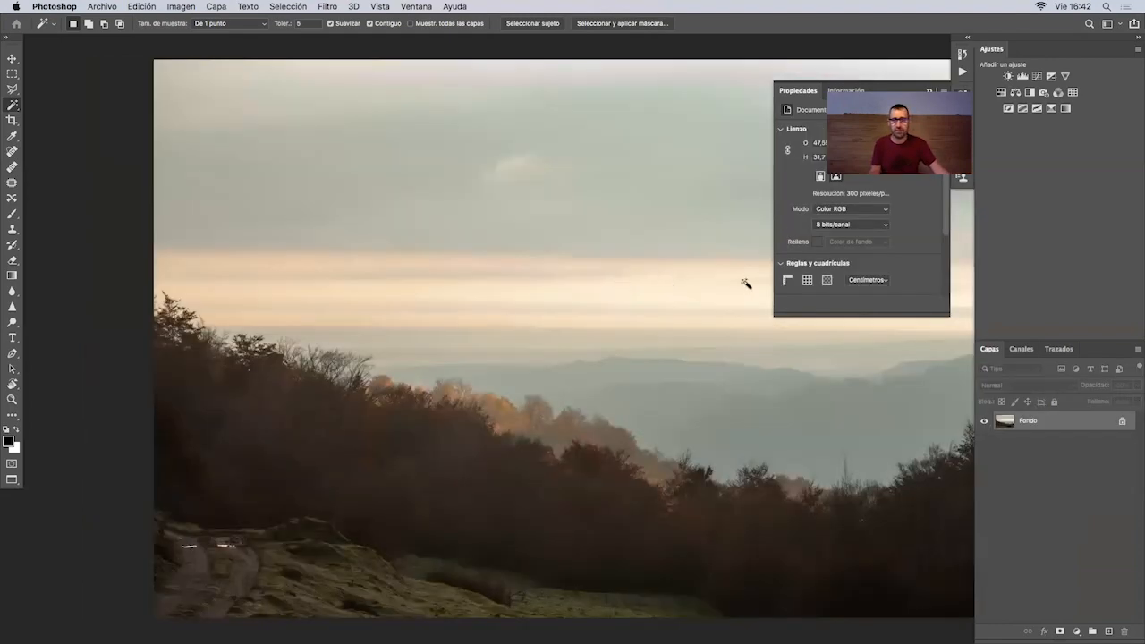
key(ctrl+Tab)
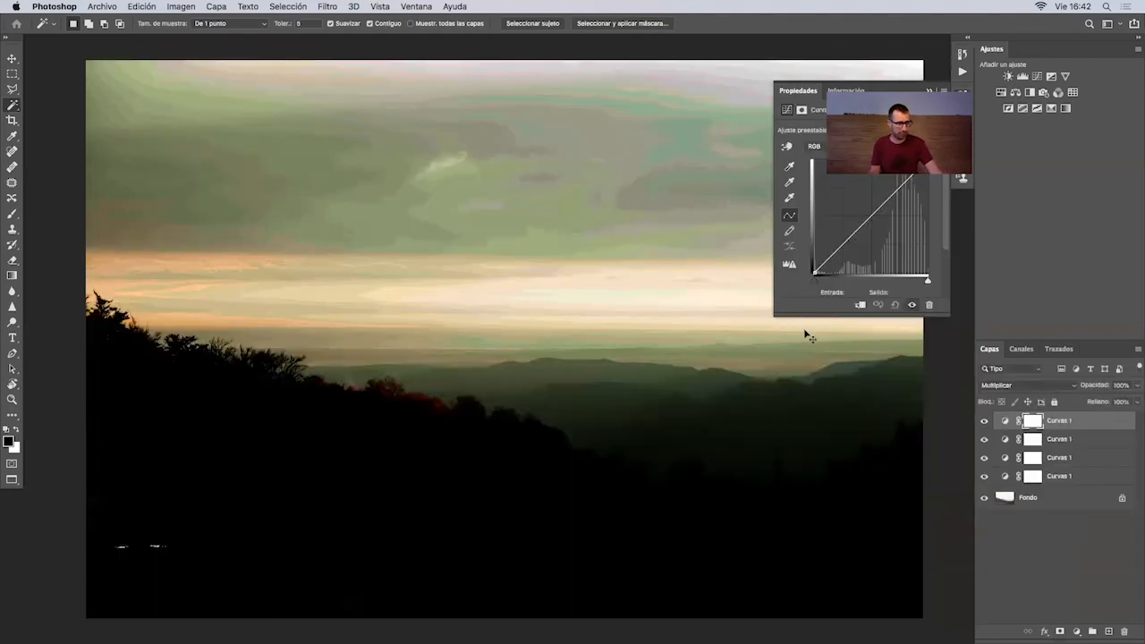
key(super+0)
mouse_move(791, 94)
mouse_down()
mouse_move(680, 193)
mouse_move(799, 93)
mouse_up()
click(837, 186)
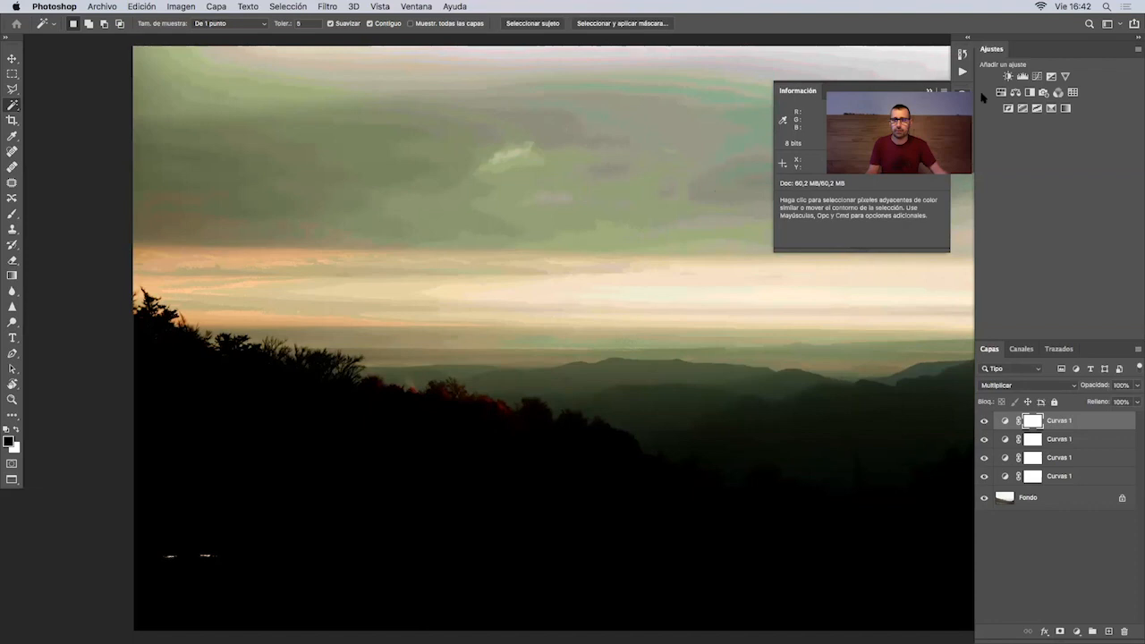
click(928, 93)
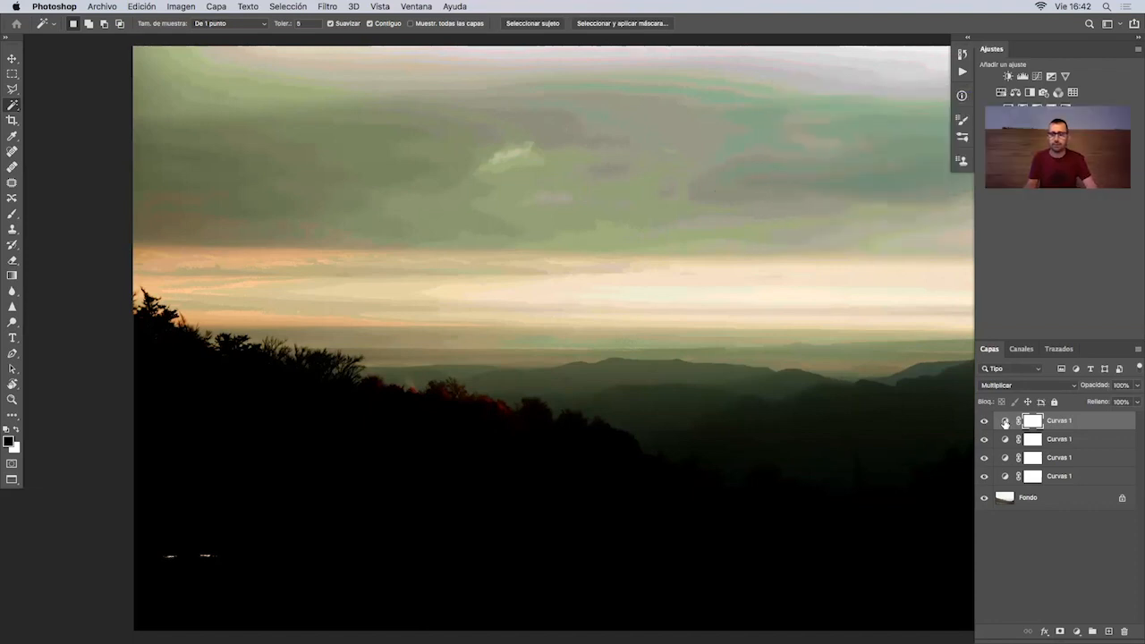
Delete the topmost Curves layer from 03_3076_8.jpg and close it and 03_3076.dng without saving changes.
key(BackSpace)
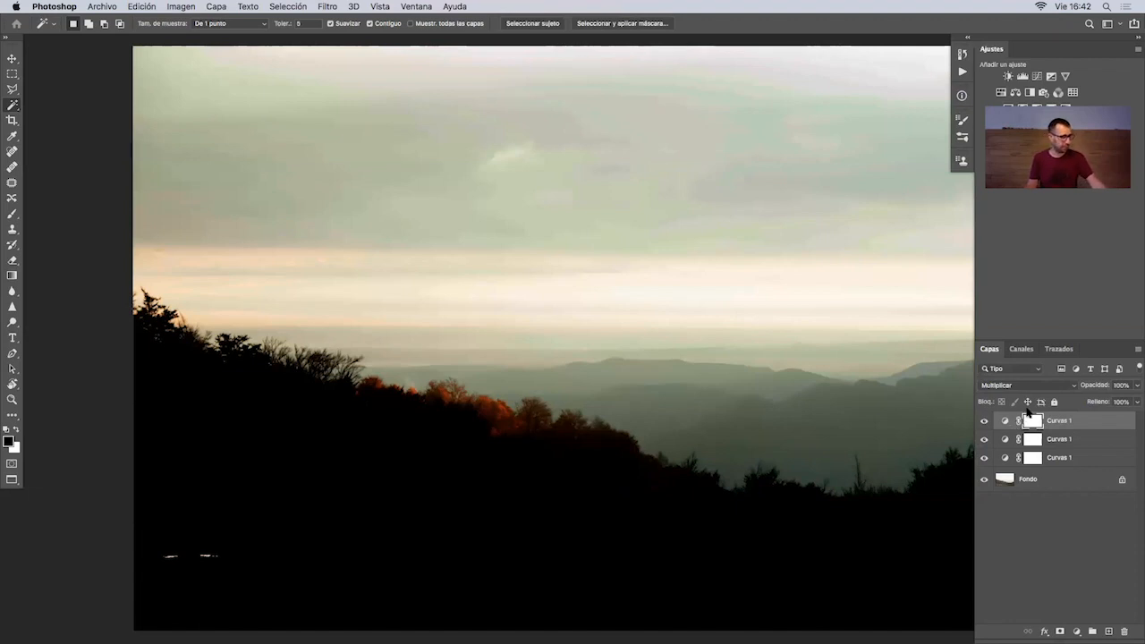
key(super+w)
click(540, 224)
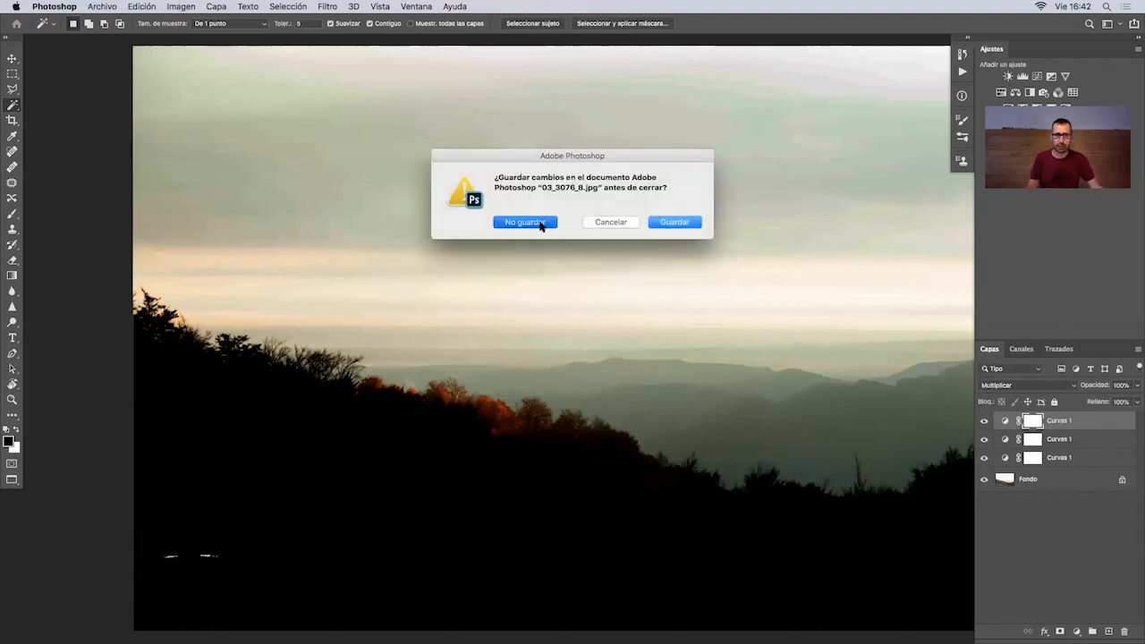
key(super+w)
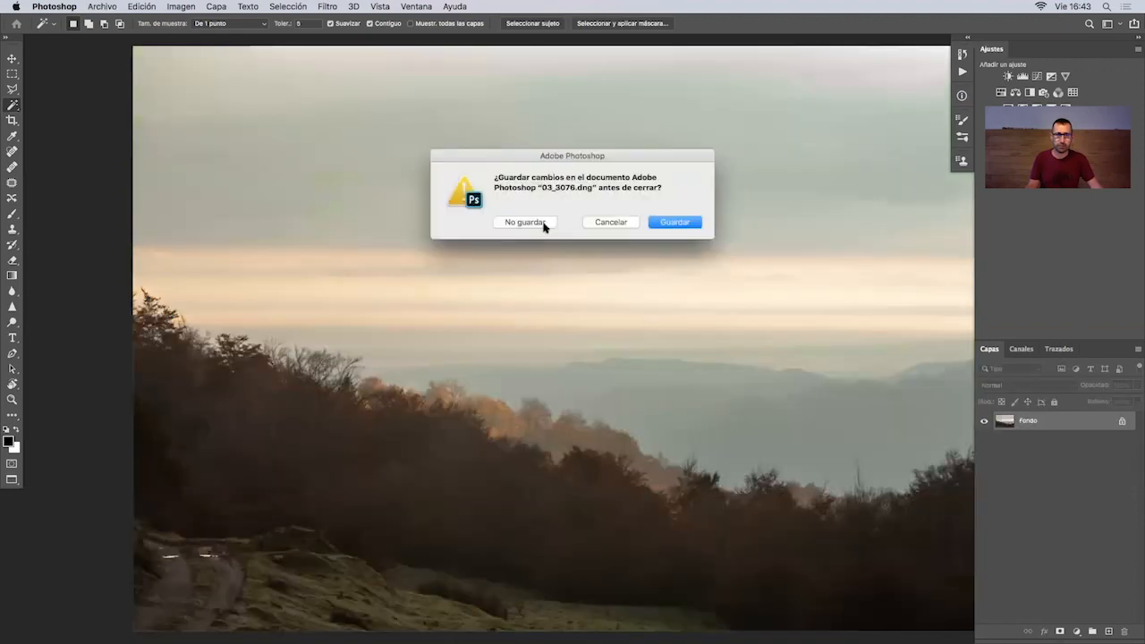
click(542, 225)
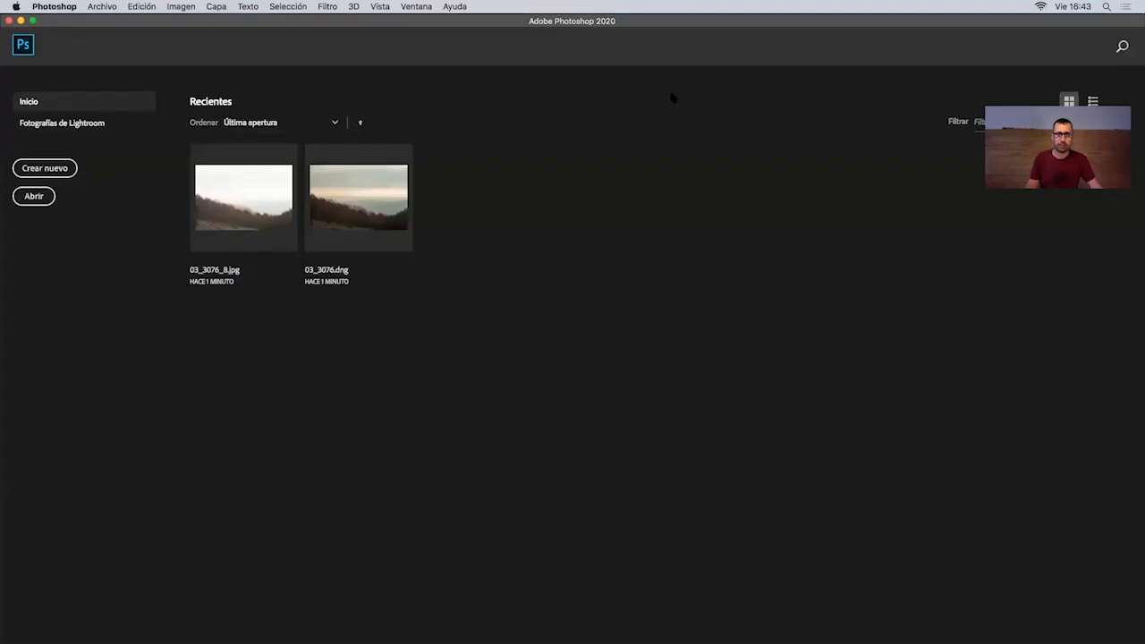
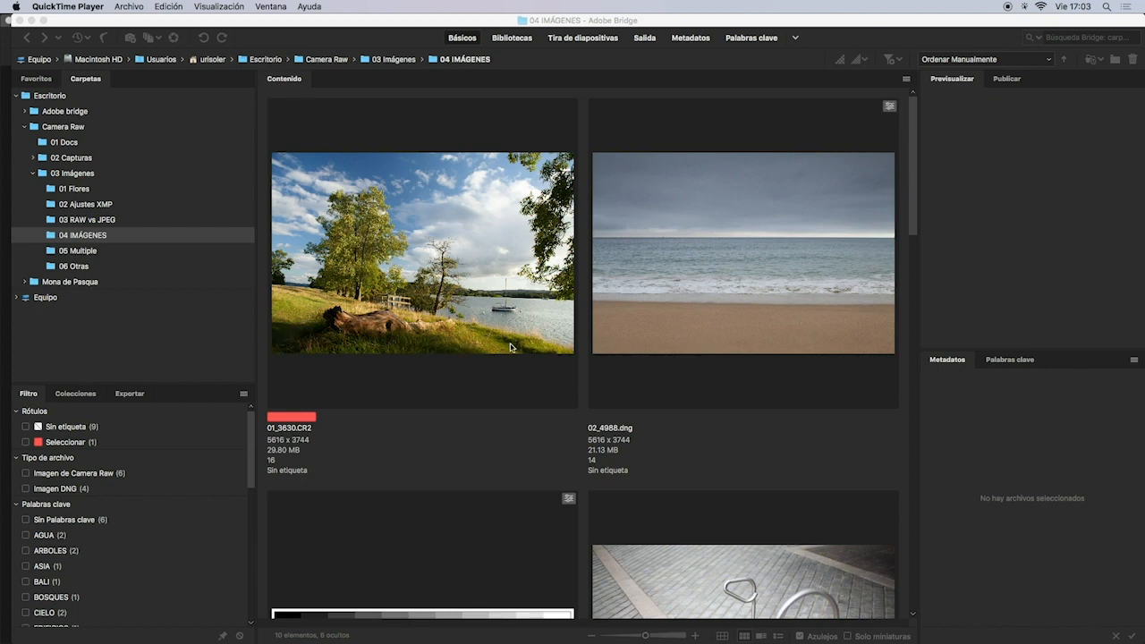
Switch to Bridge and open 01_3630.CR2 from the 04 IMÁGENES folder in Camera Raw.
click(511, 349)
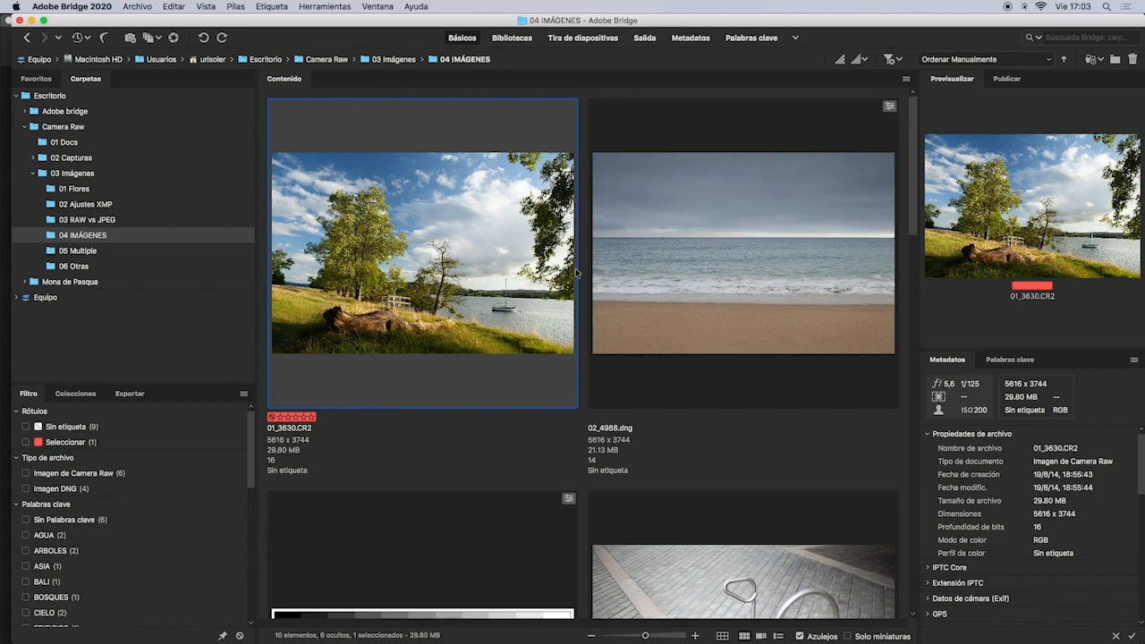
double_click(505, 346)
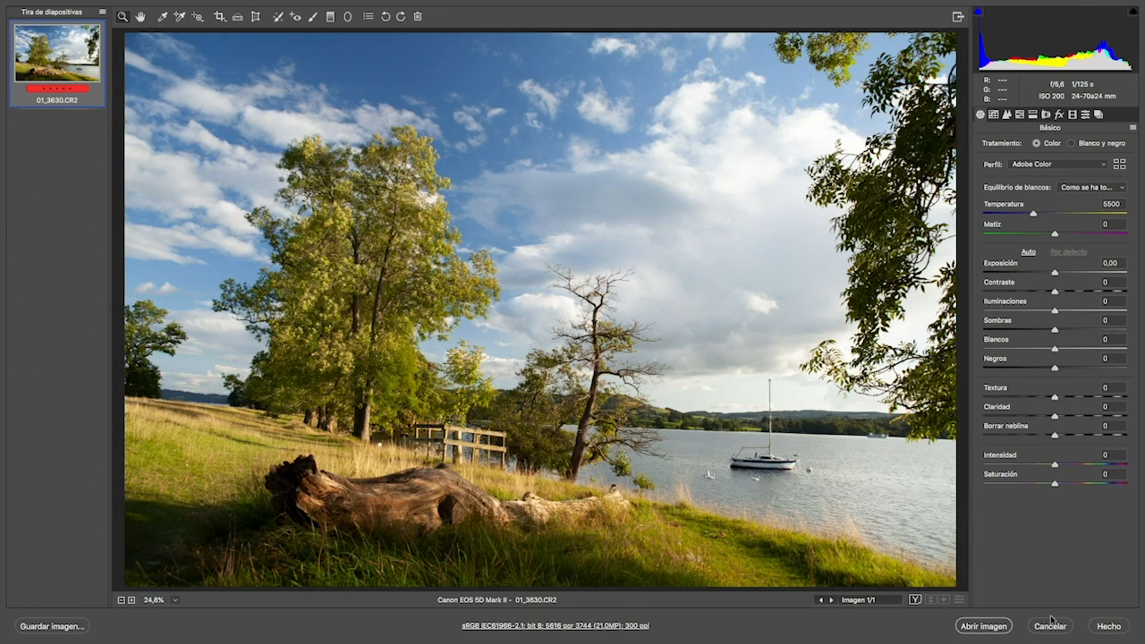
key(alt)
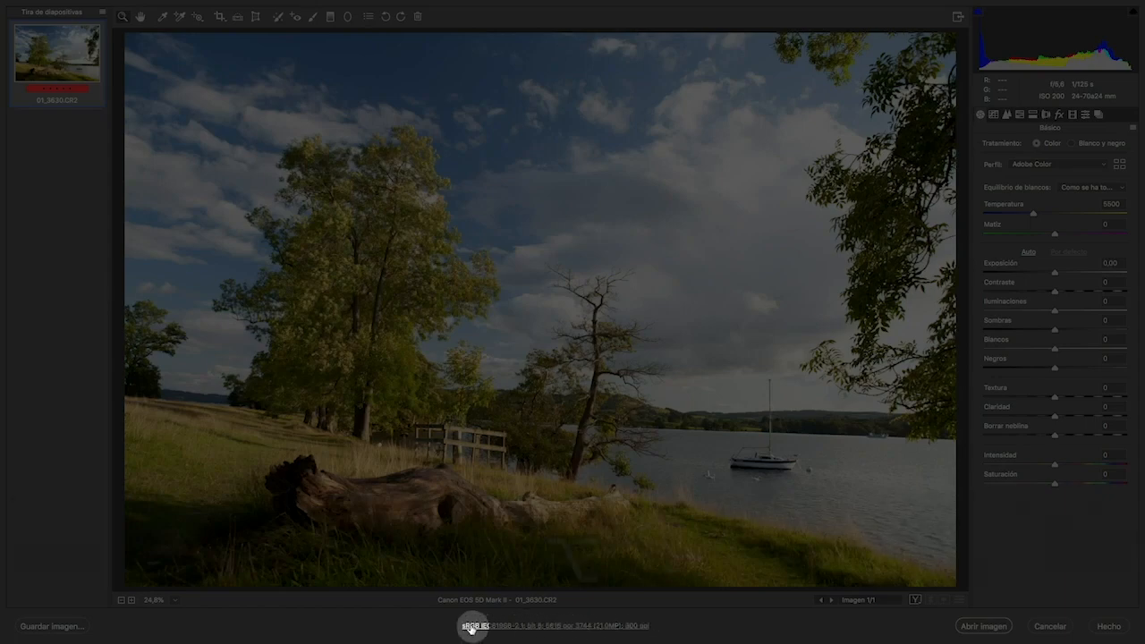
key(alt)
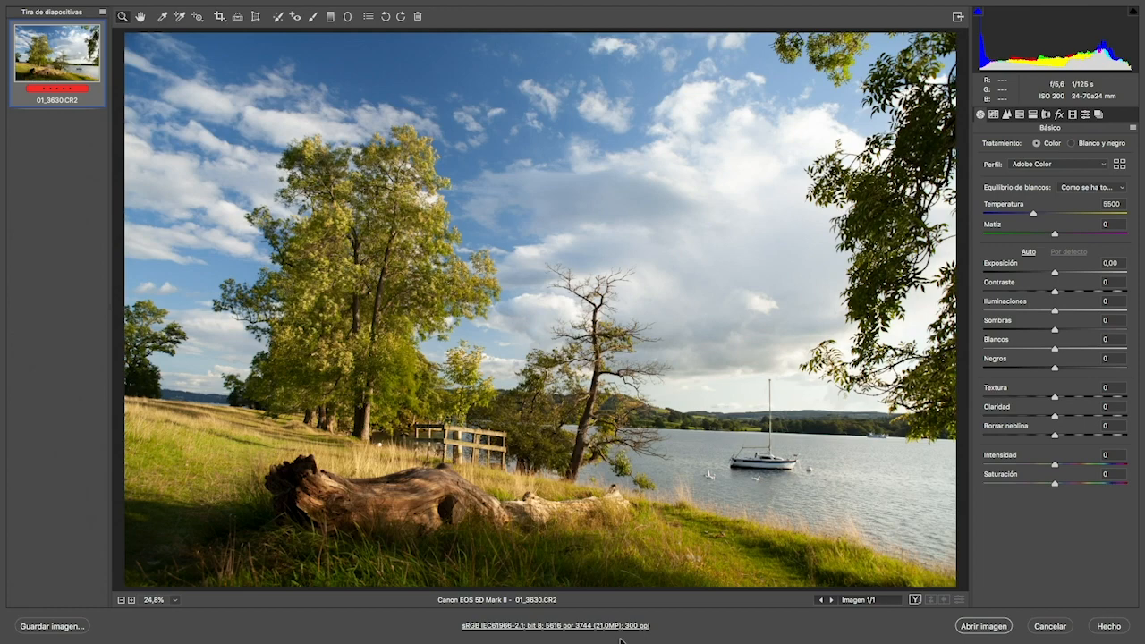
Set the color space to Adobe RGB (1998) in the workflow options.
click(576, 628)
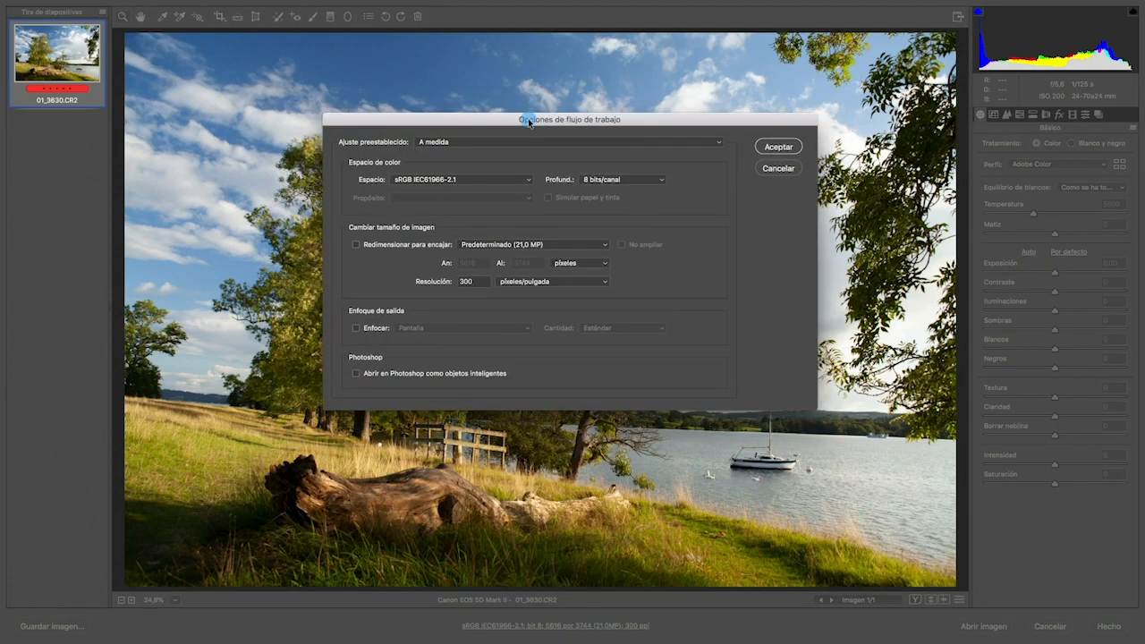
drag(522, 124, 526, 126)
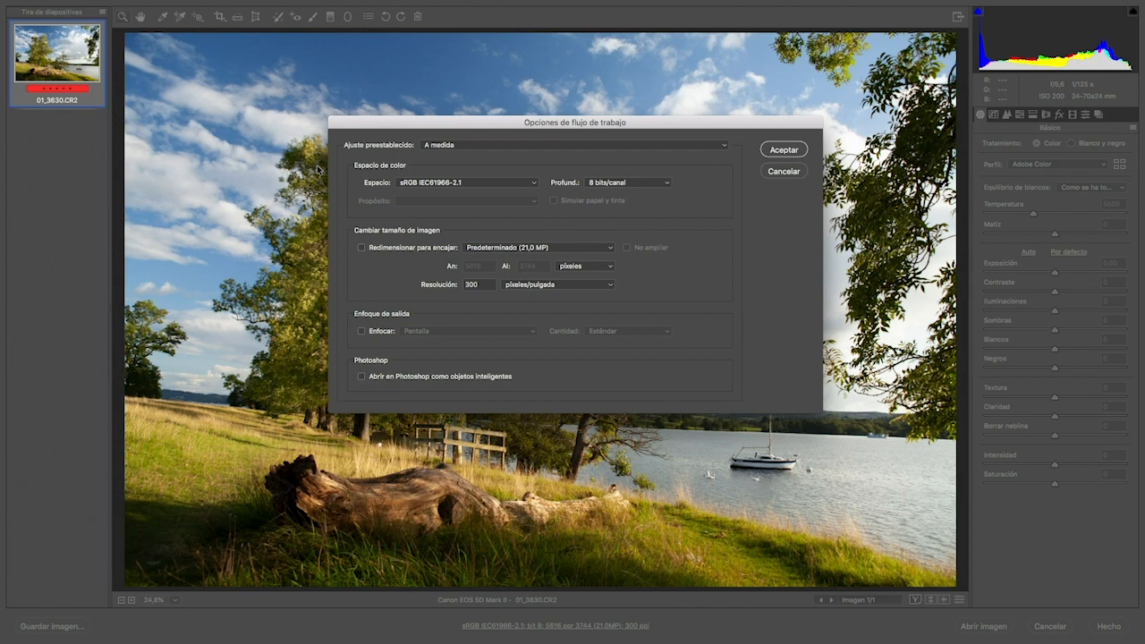
click(502, 183)
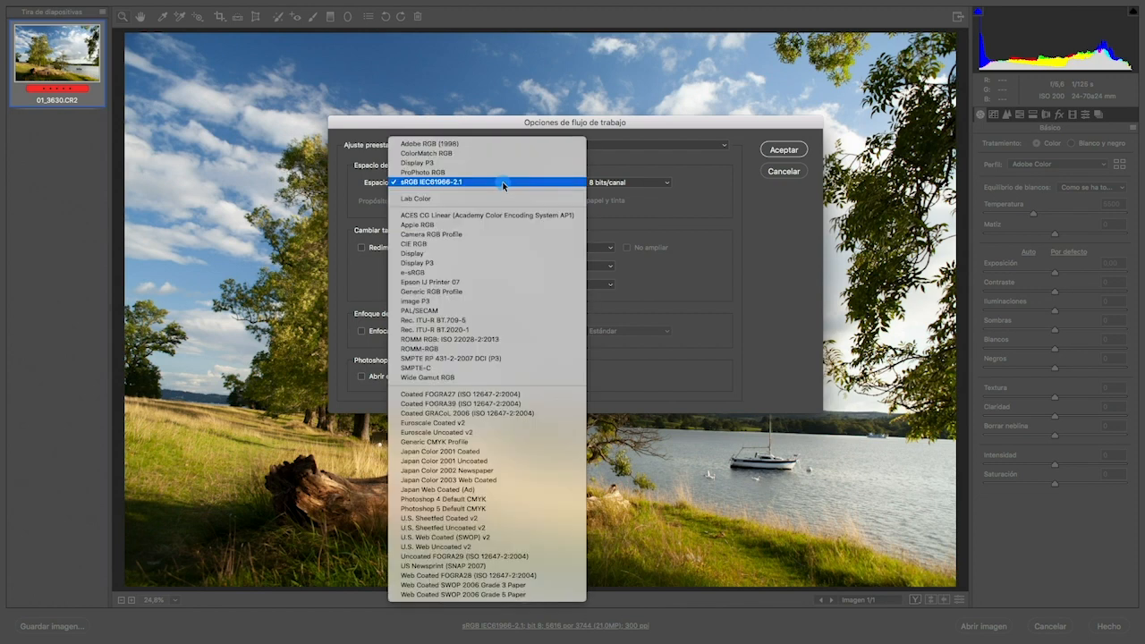
click(428, 144)
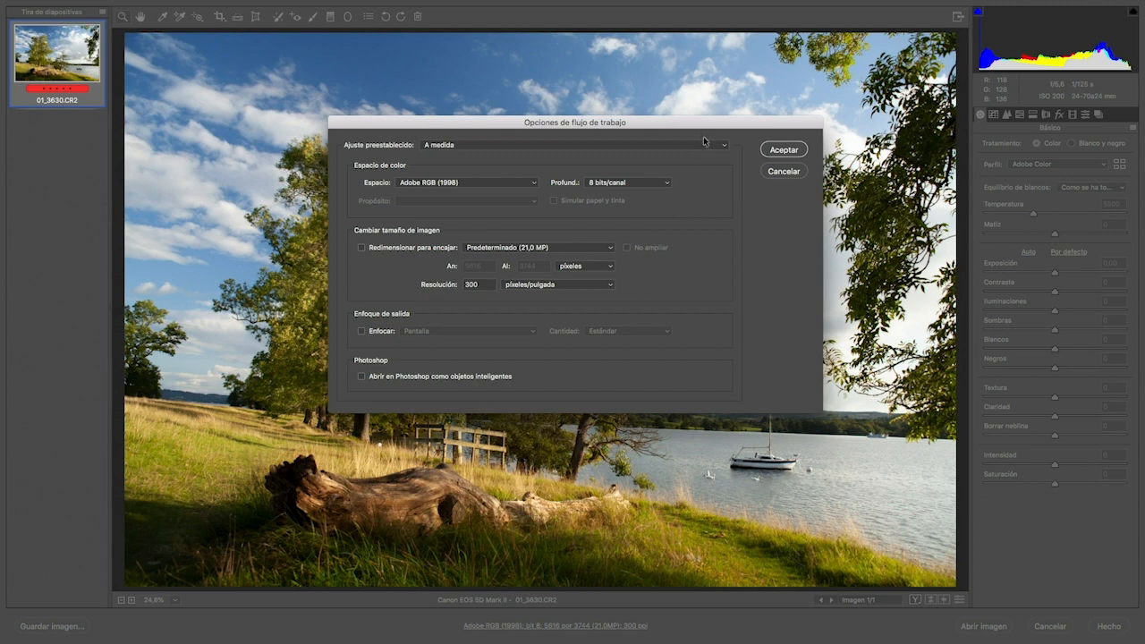
Try a depth of 16 bits/canal, return it to 8 bits/canal, and accept the workflow options.
drag(707, 123, 704, 121)
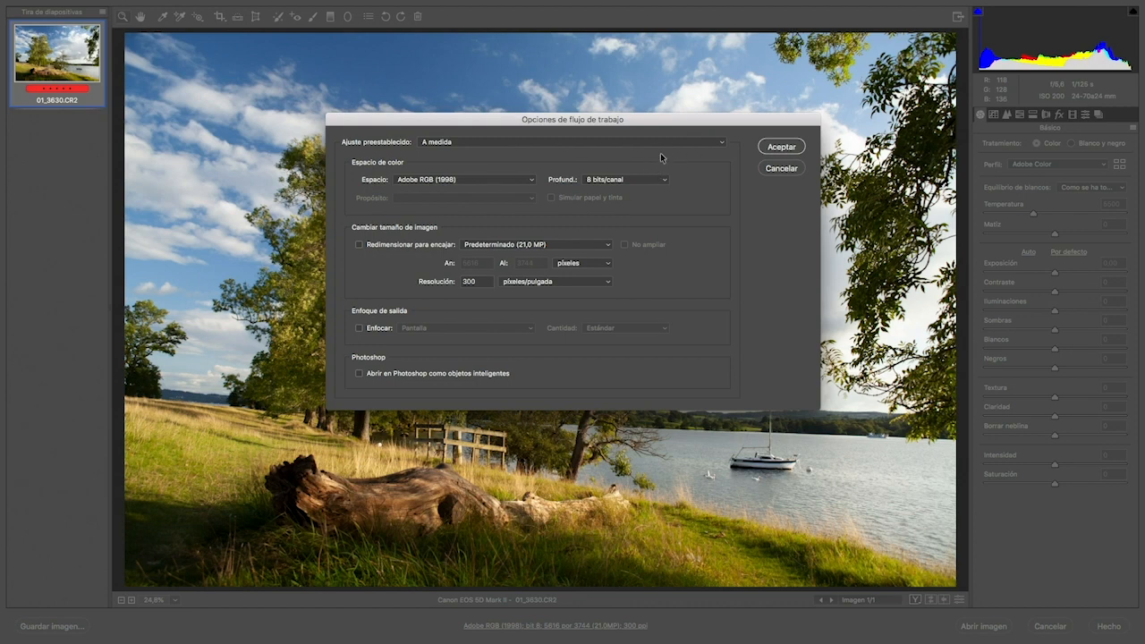
click(616, 179)
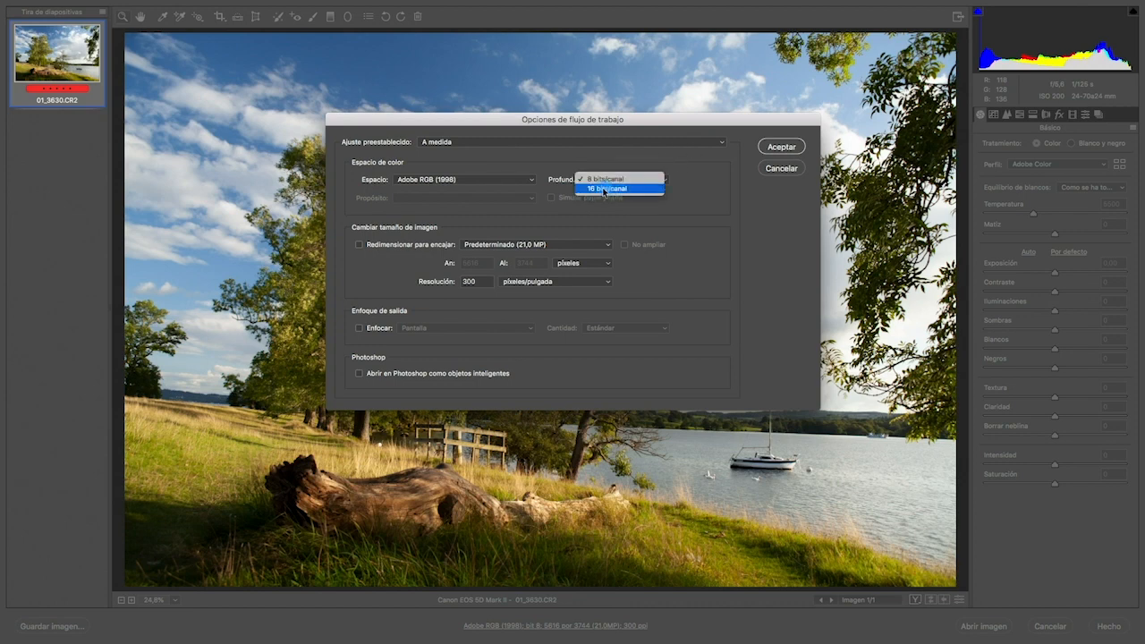
click(597, 191)
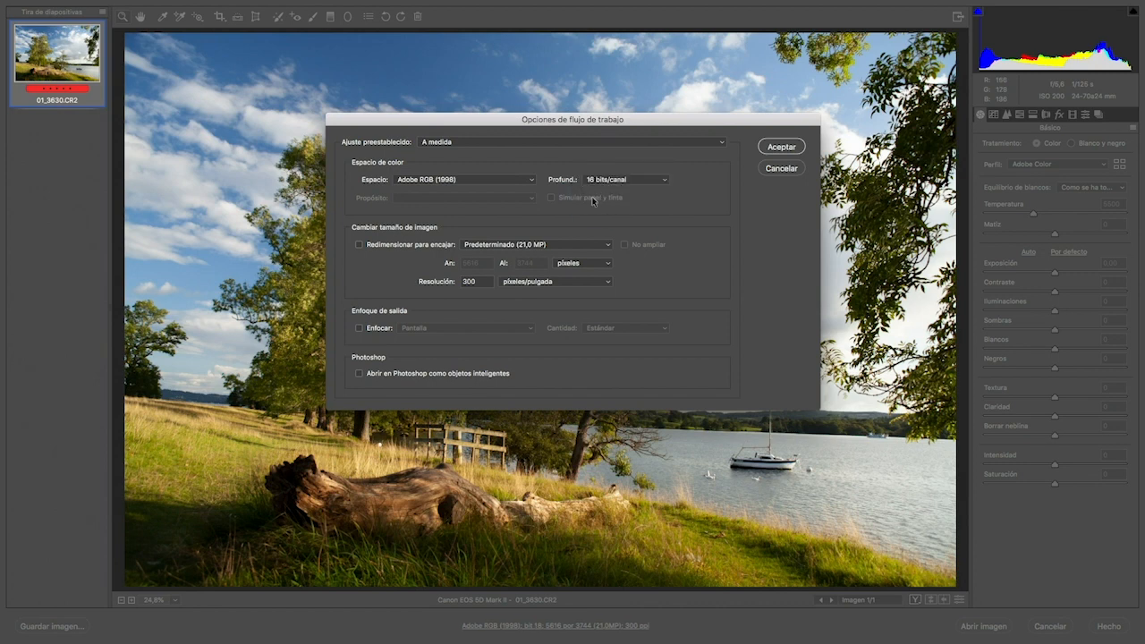
click(606, 185)
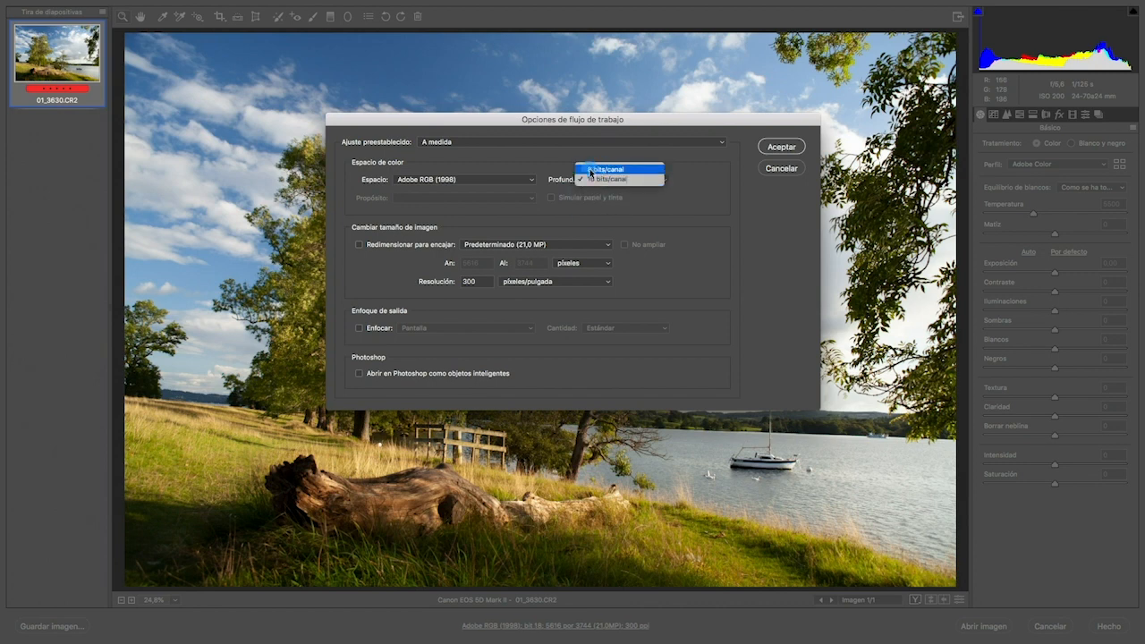
click(591, 170)
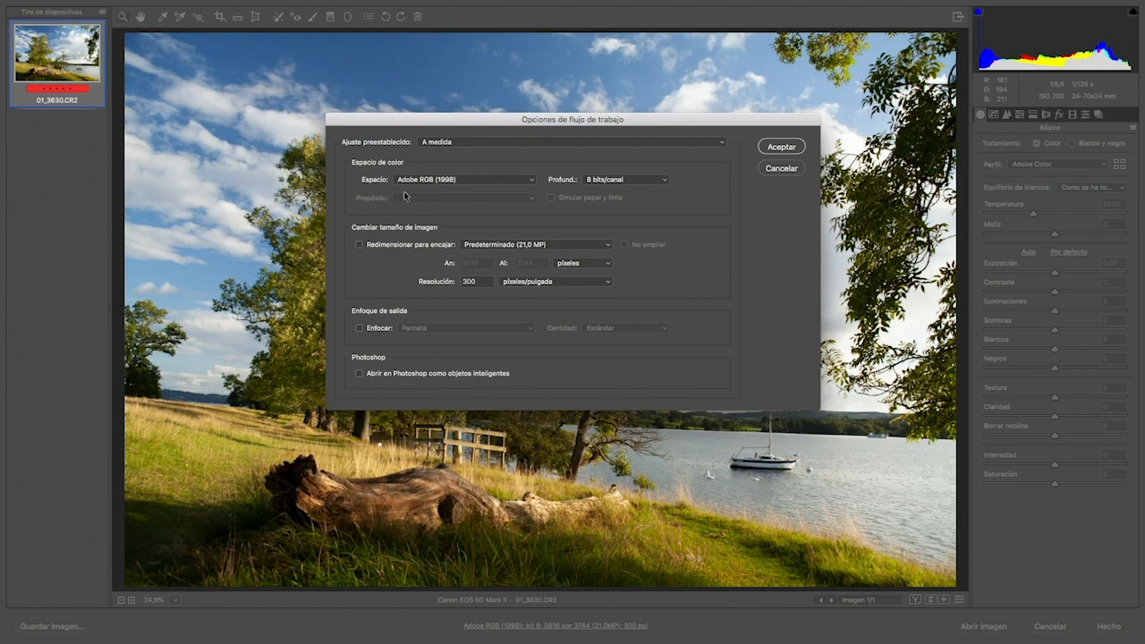
drag(788, 121, 806, 123)
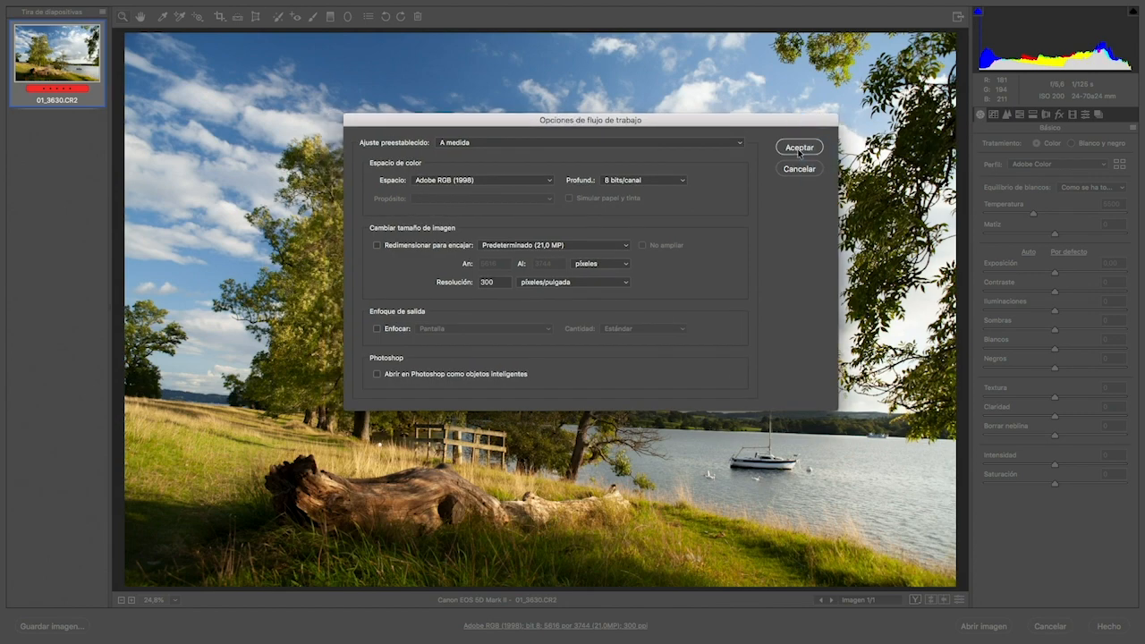
click(799, 149)
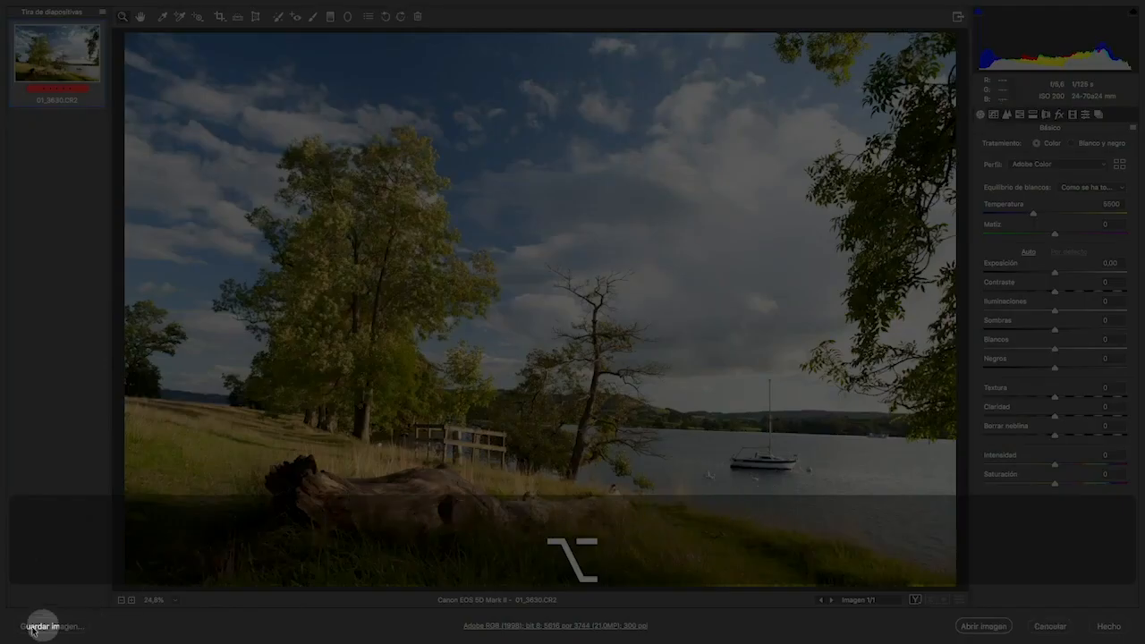
alt+click(76, 626)
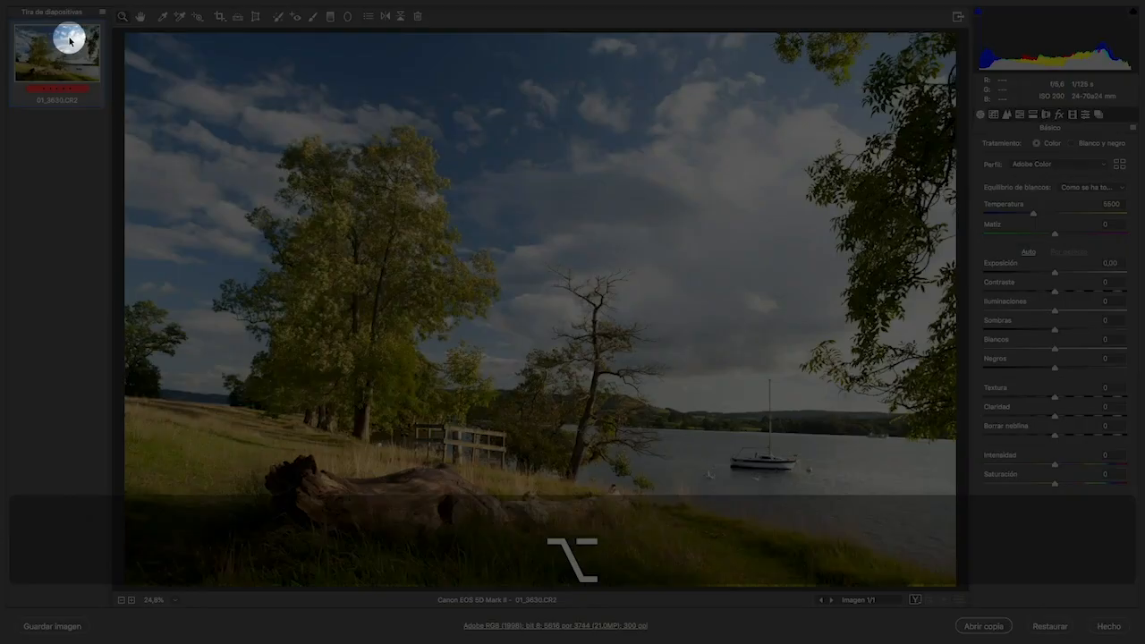
alt+click(58, 90)
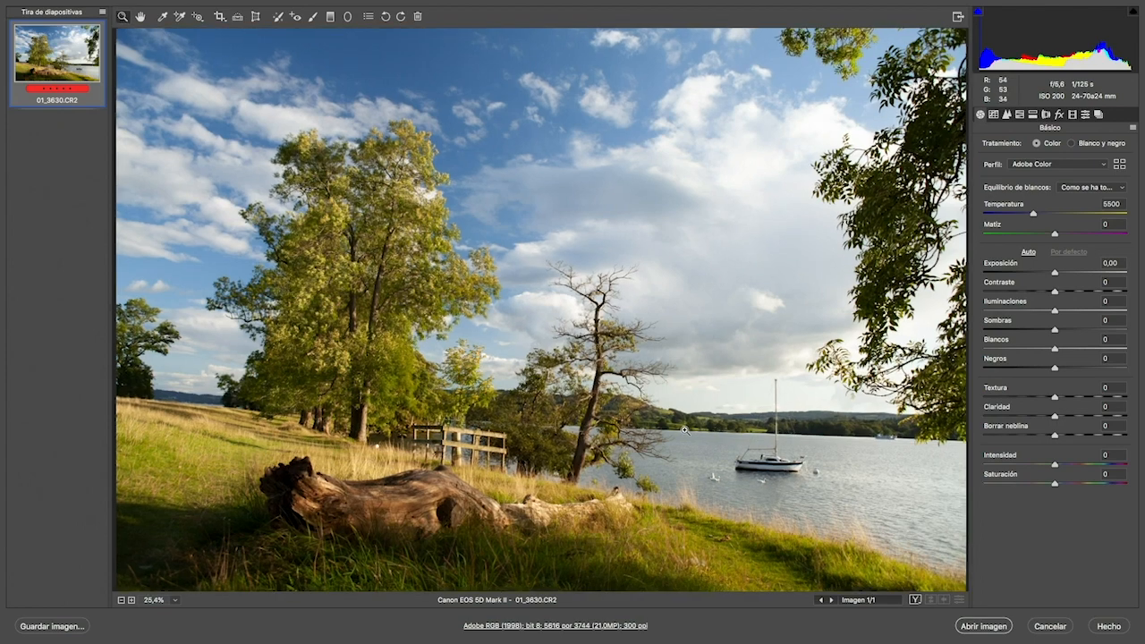
Examine the sailboat and shoreline at several magnifications with the Zoom tool, ending on a close view.
click(709, 429)
click(645, 351)
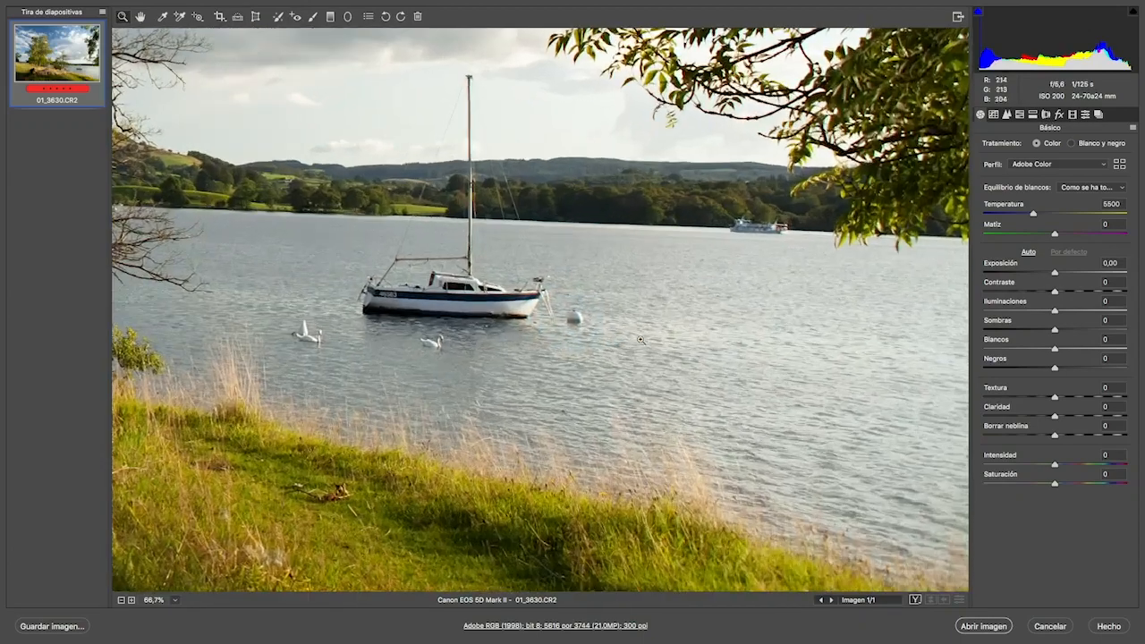
key(alt)
alt+click(549, 306)
alt+click(603, 341)
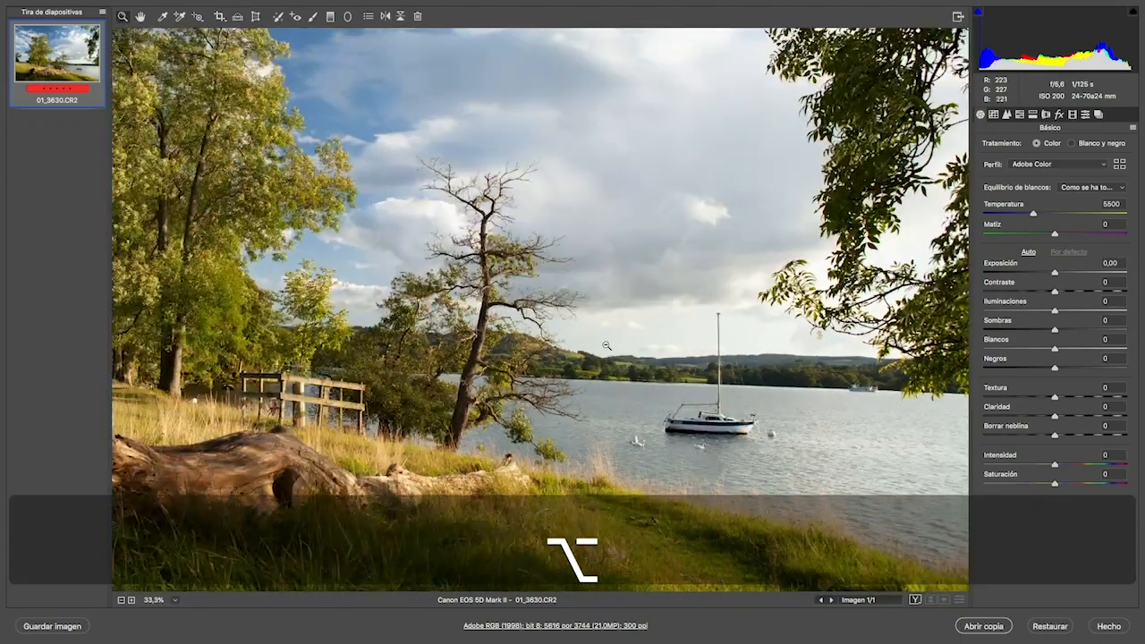
alt+click(608, 344)
click(750, 464)
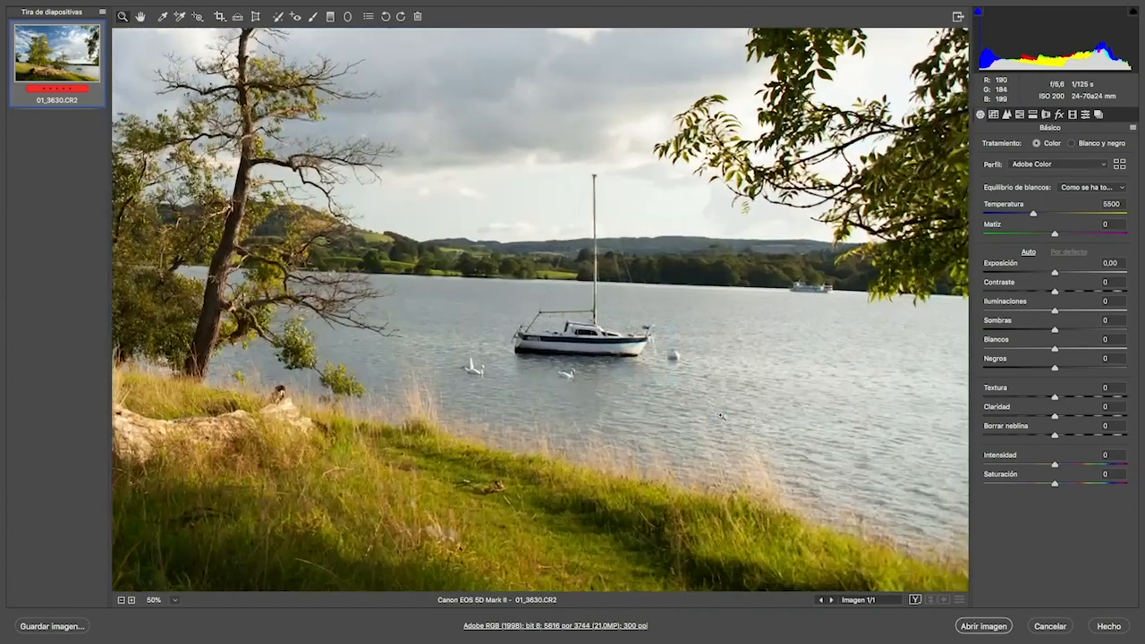
click(721, 415)
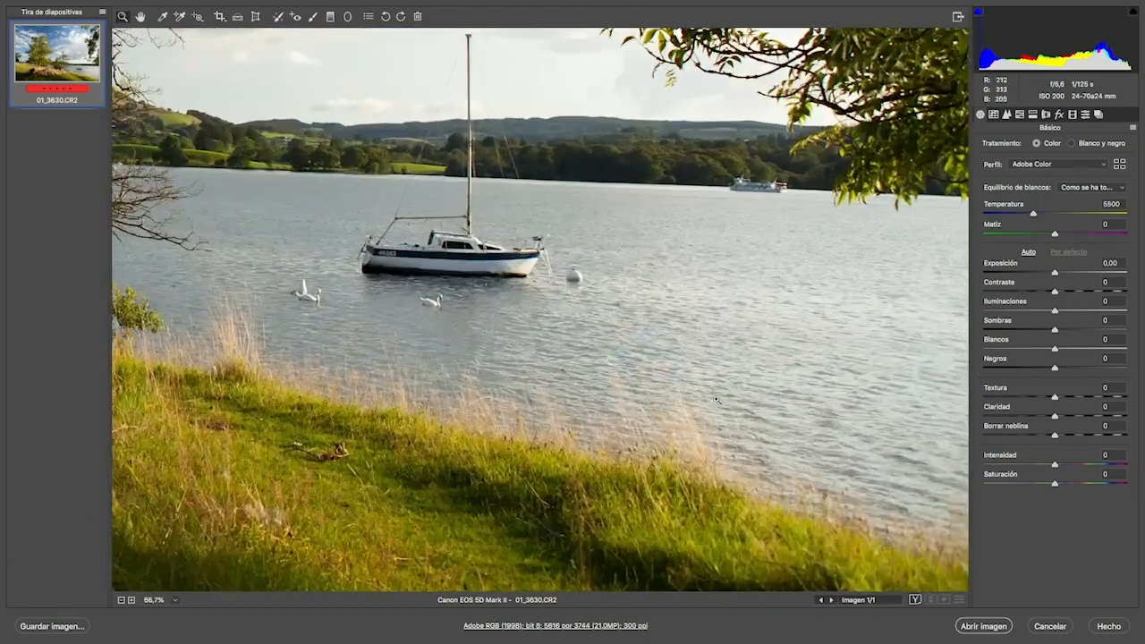
key(alt)
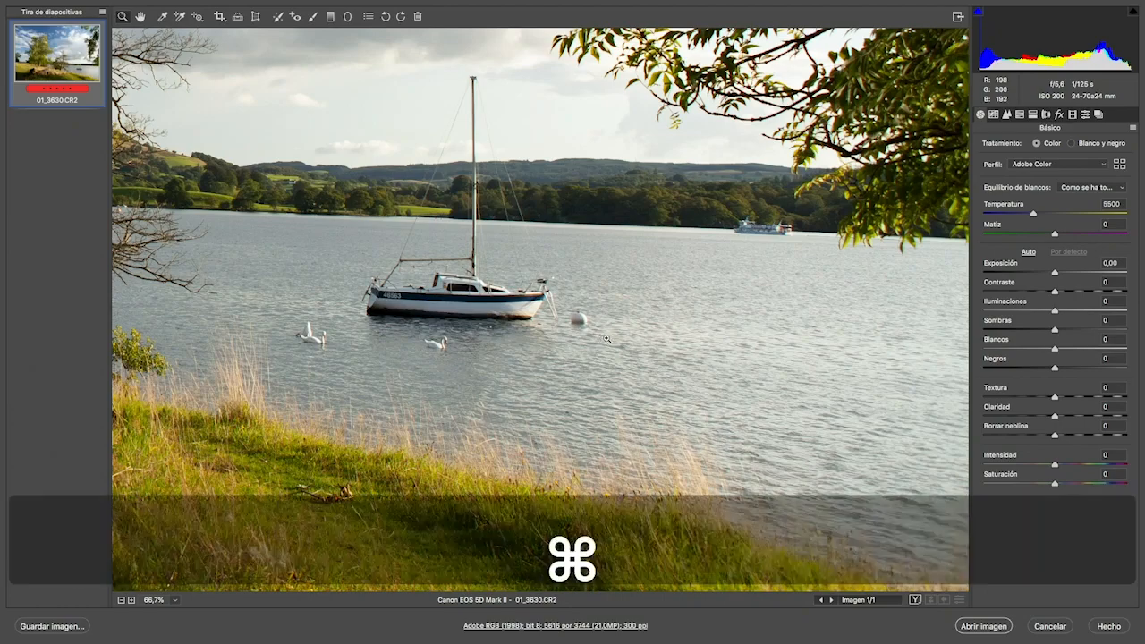
Zoom out until the whole photo fits with wide margins, and zoom back in to 66,7% around the bare tree.
key(super+minus)
key(super+minus)
key(super+minus)
key(super+minus)
key(super+minus)
key(super+minus)
key(super+minus)
key(super+minus)
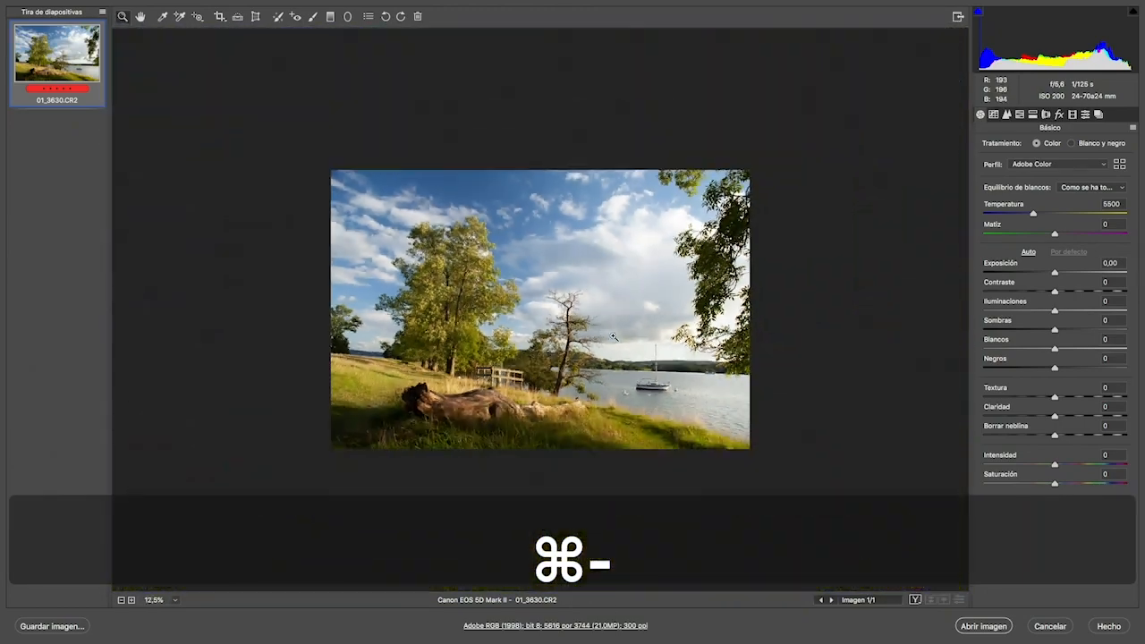
key(super+plus)
key(super+plus)
key(super+plus)
key(super+plus)
key(super+plus)
key(super+plus)
key(super+plus)
key(super+plus)
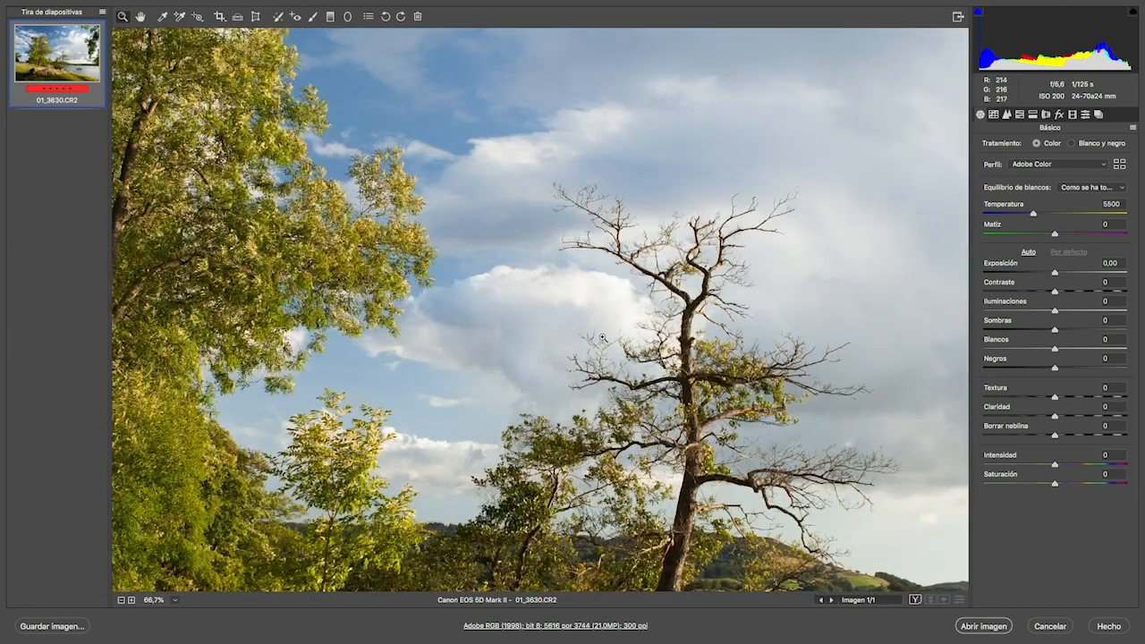
Pan the enlarged photo to inspect the wooden fence and fallen log, and fit the whole image in view.
key(space)
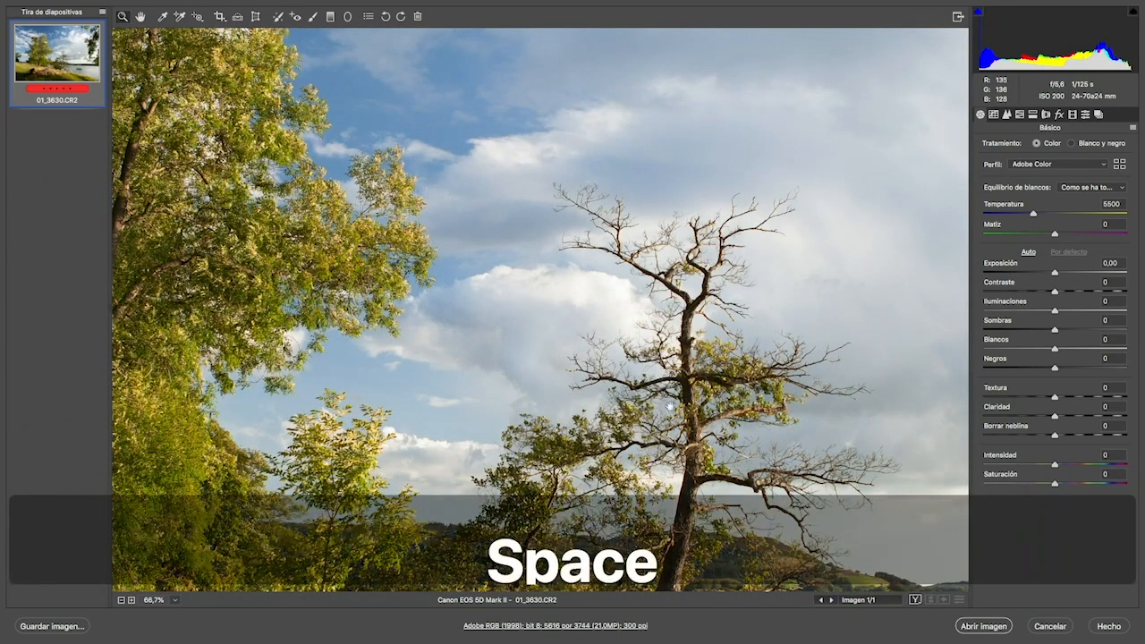
drag(790, 429, 433, 220)
drag(758, 373, 760, 220)
drag(545, 277, 851, 277)
drag(479, 189, 448, 279)
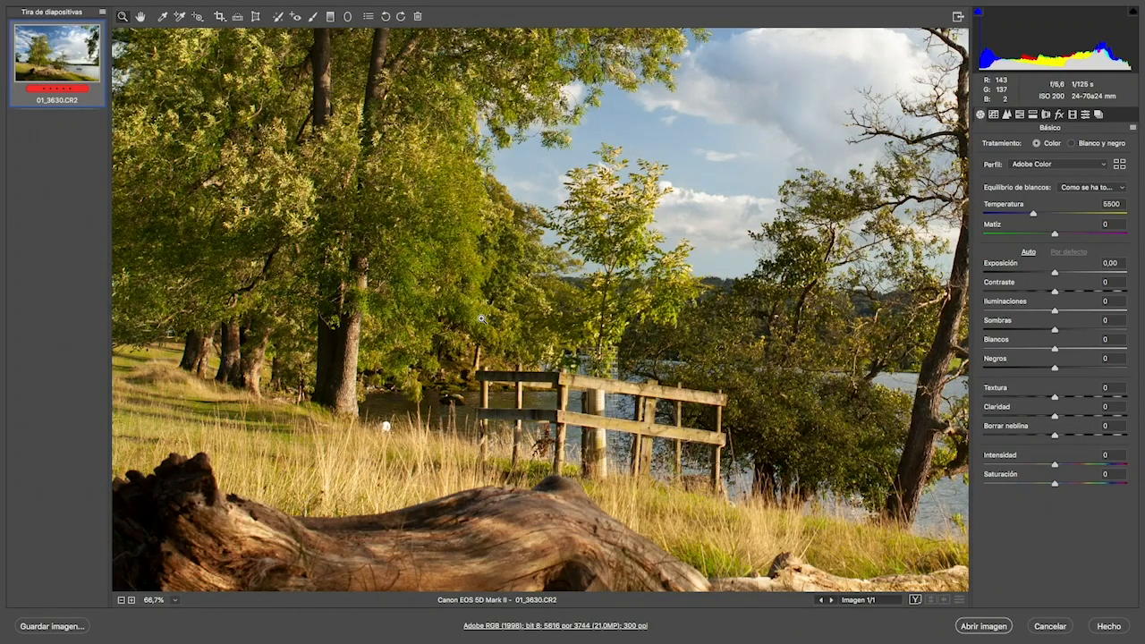
key(super+0)
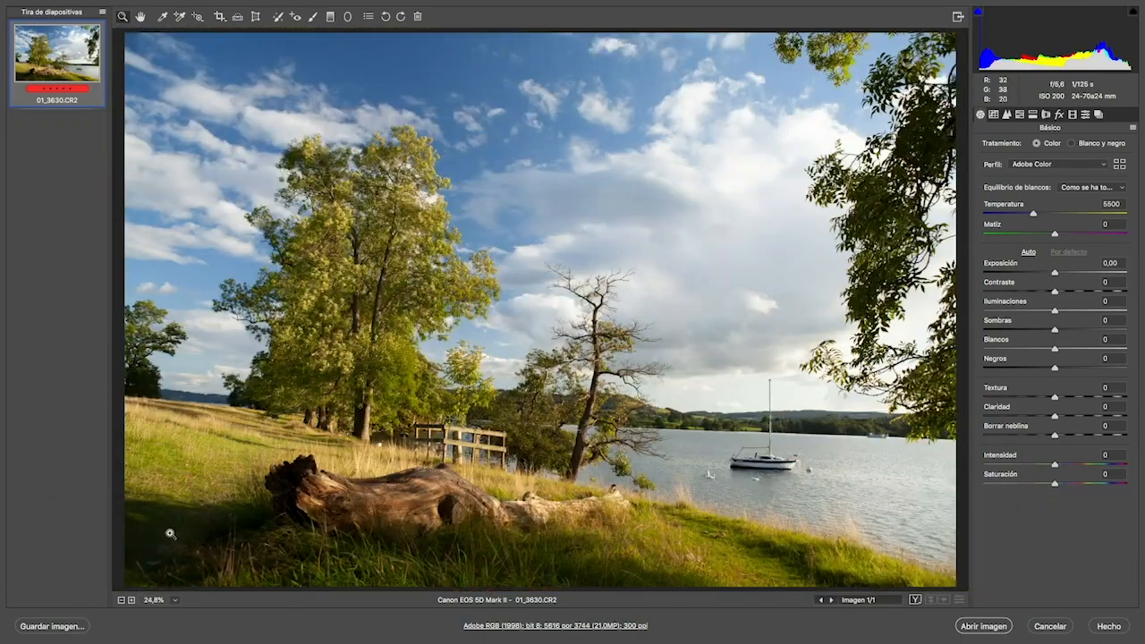
Zoom the photo out, view it at 100%, and fit the whole image in view again.
key(alt)
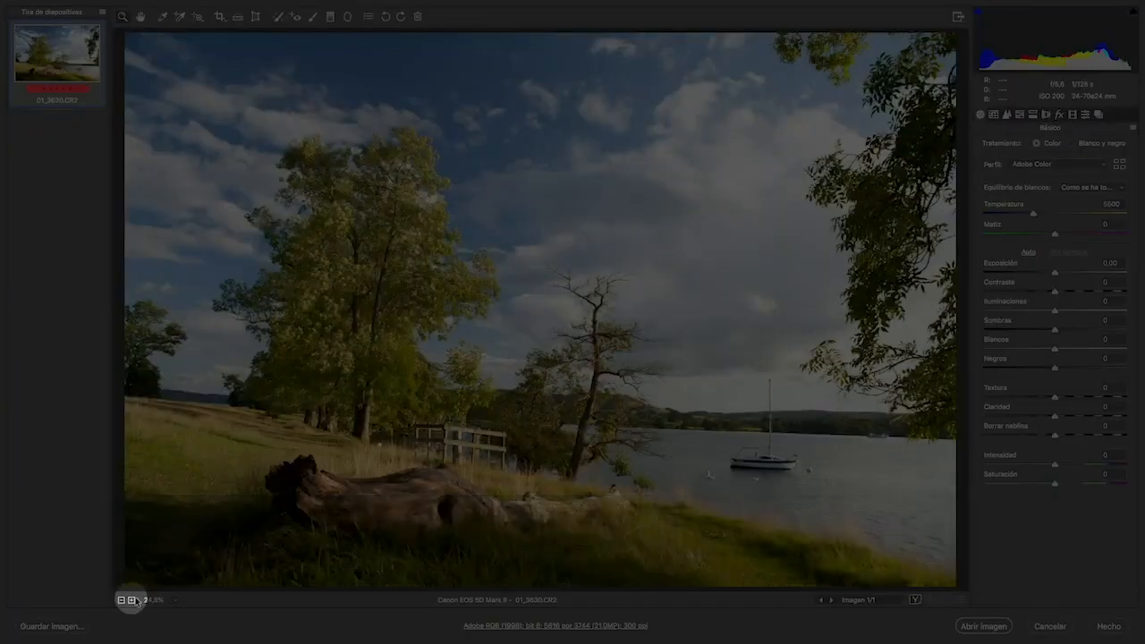
click(121, 601)
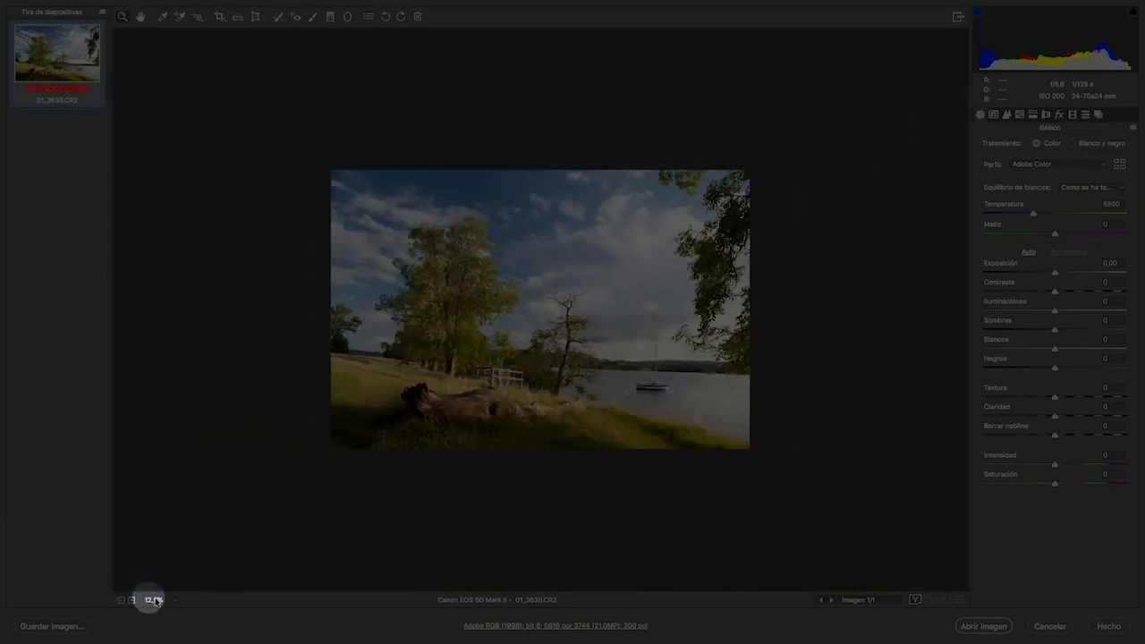
click(176, 603)
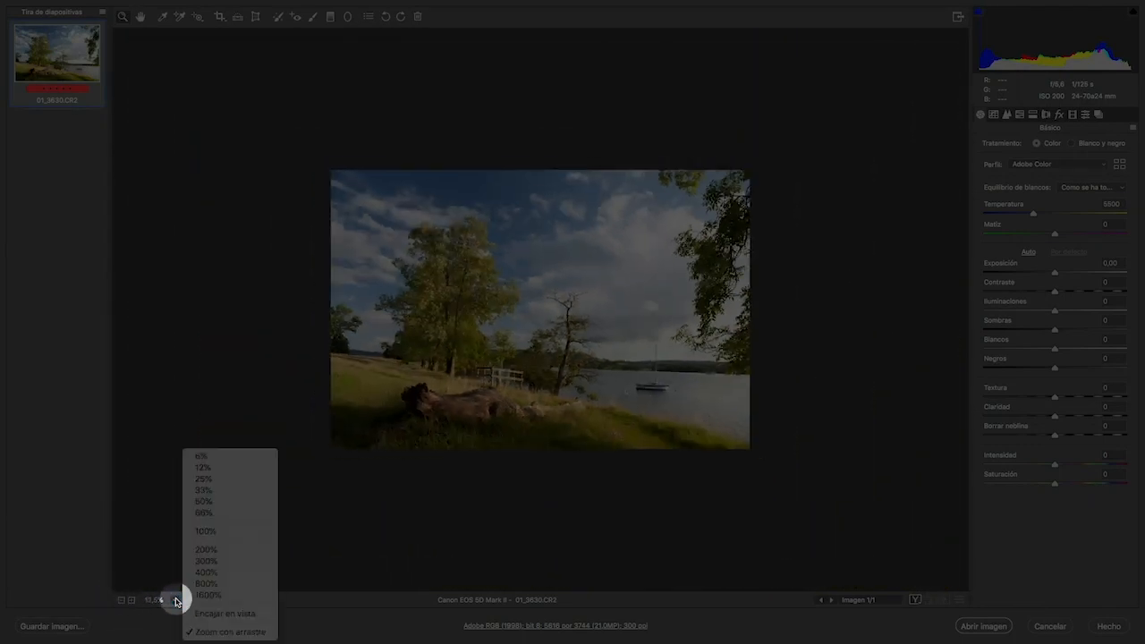
click(210, 531)
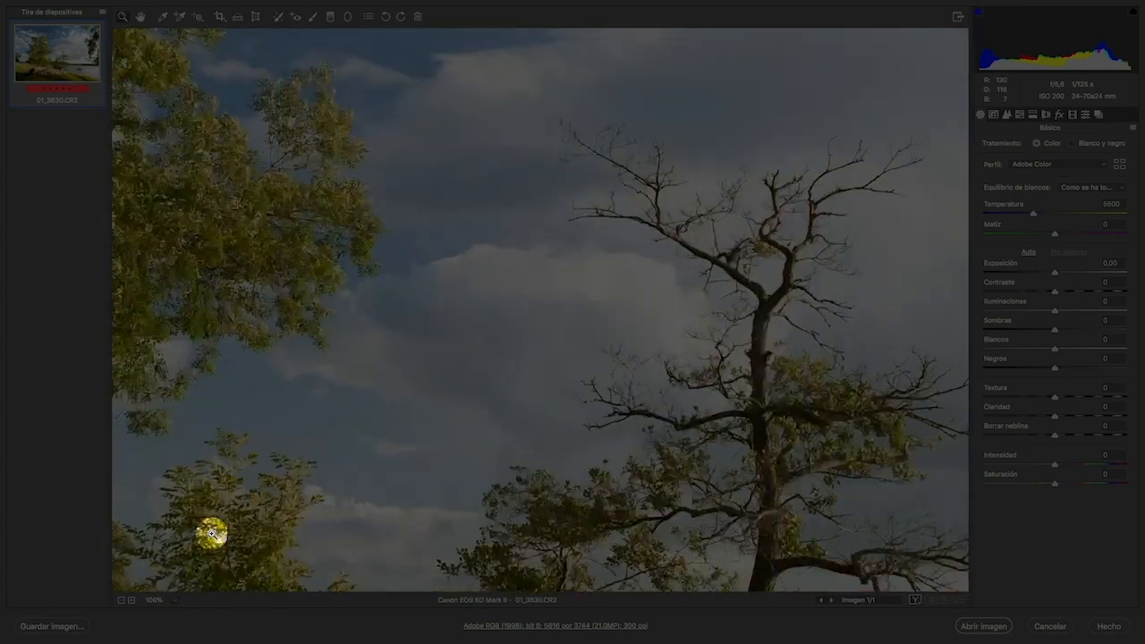
click(174, 600)
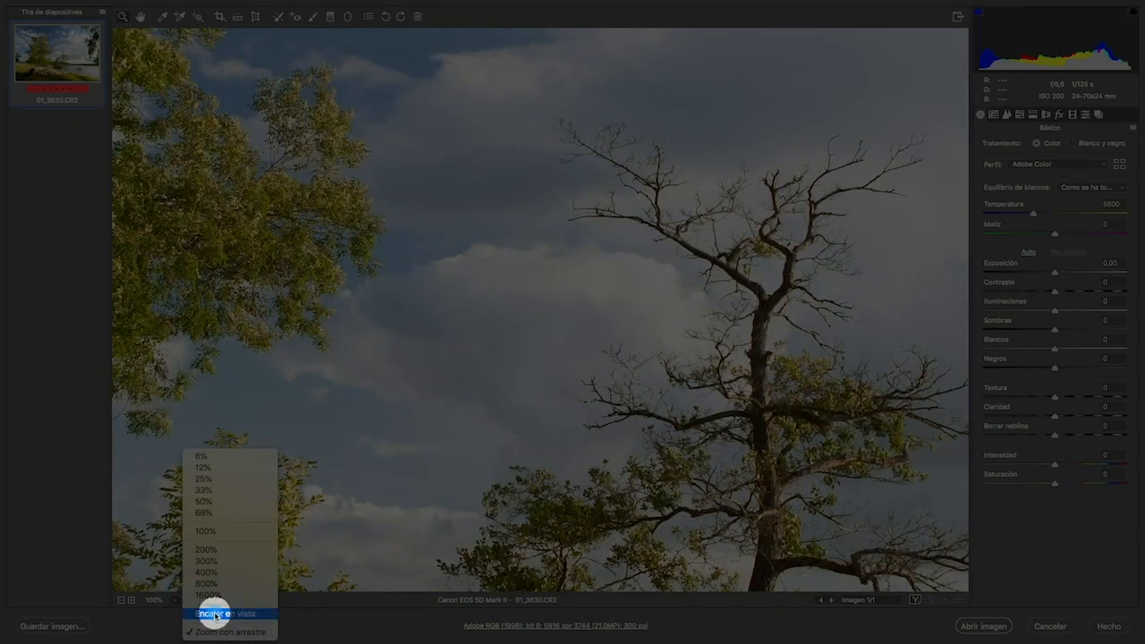
click(215, 616)
key(alt)
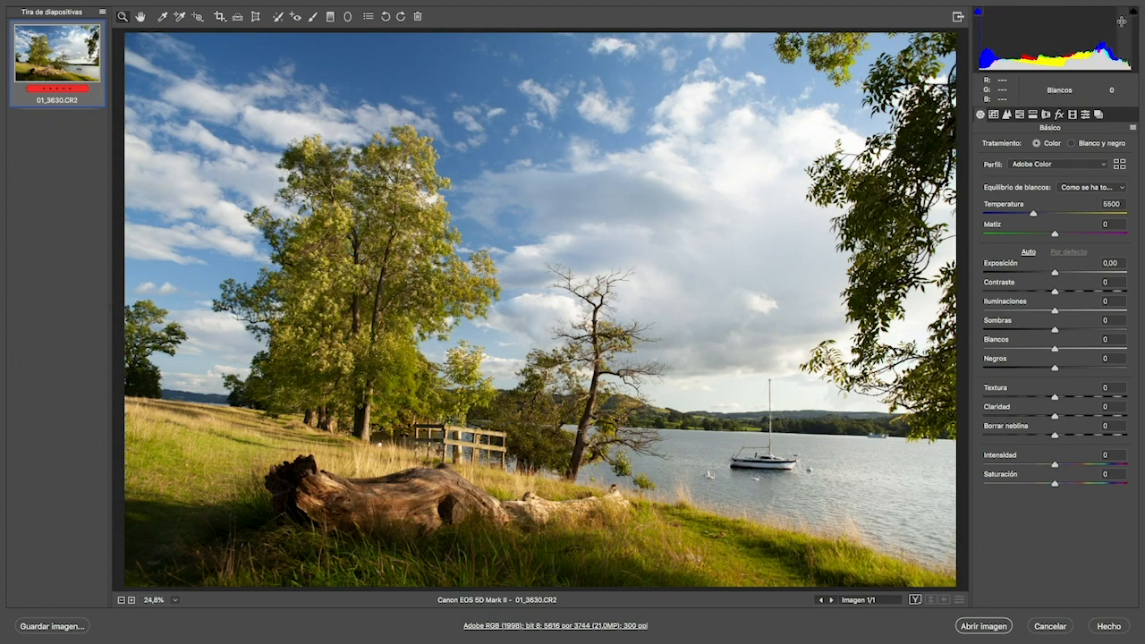
Turn on the shadow clipping warning, inspect the dark end of the fallen log at 66,7%, and fit the whole image in view.
click(979, 13)
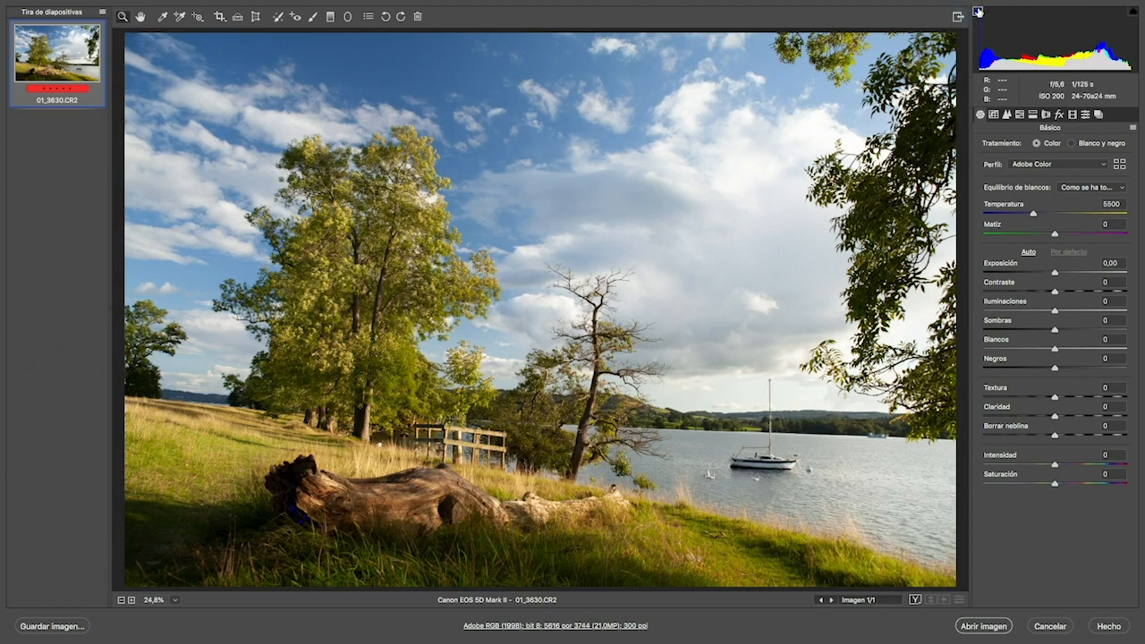
click(295, 515)
click(295, 515)
click(295, 521)
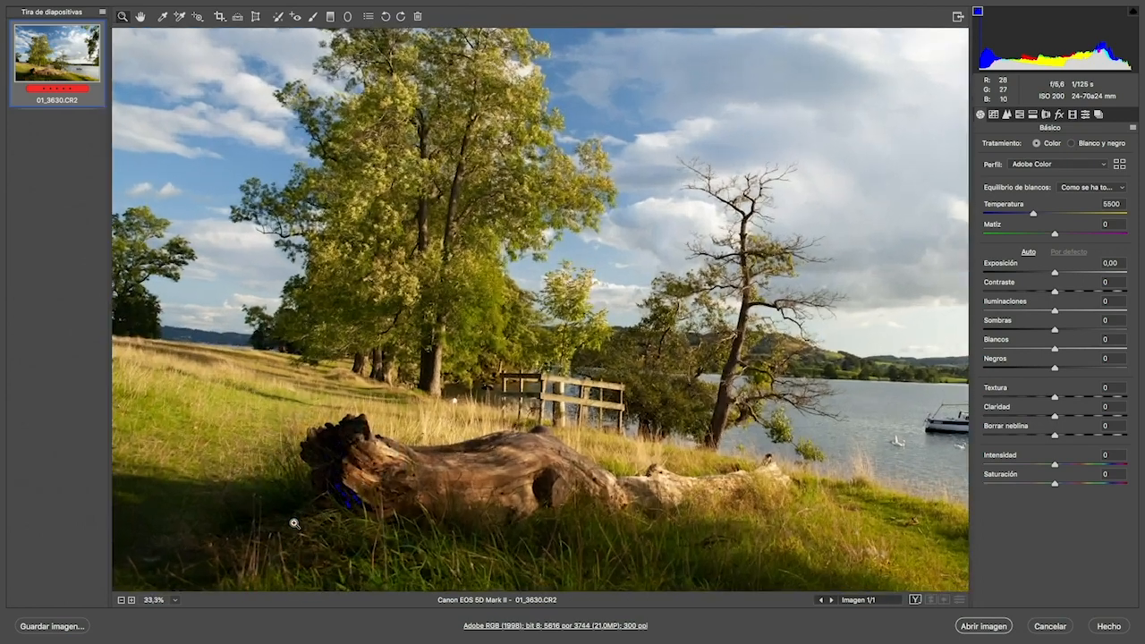
click(344, 504)
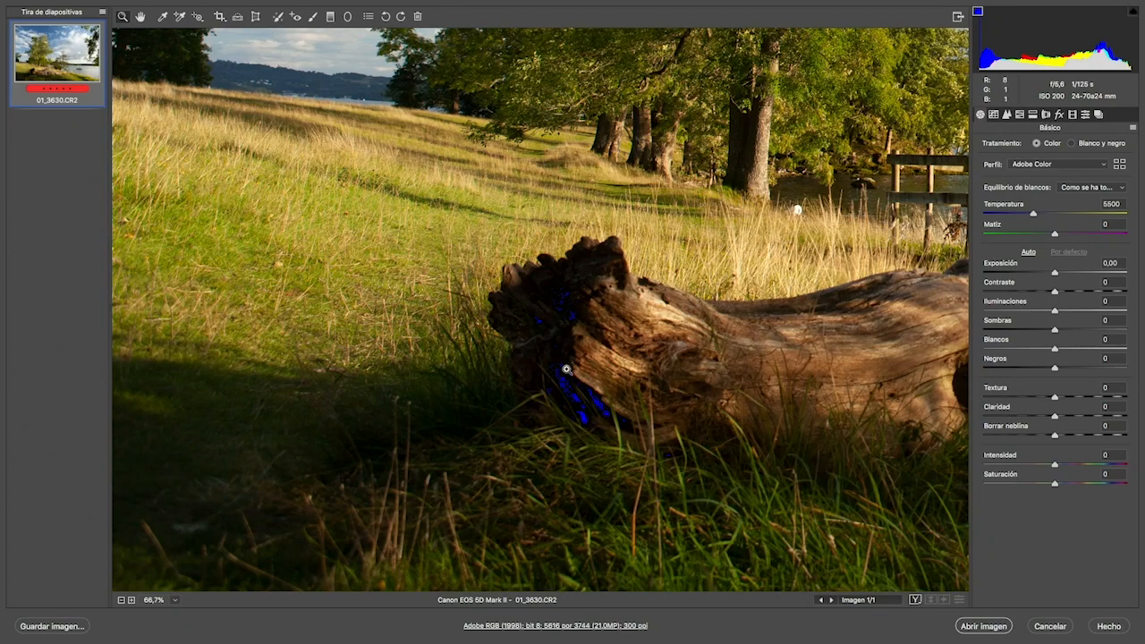
key(super+0)
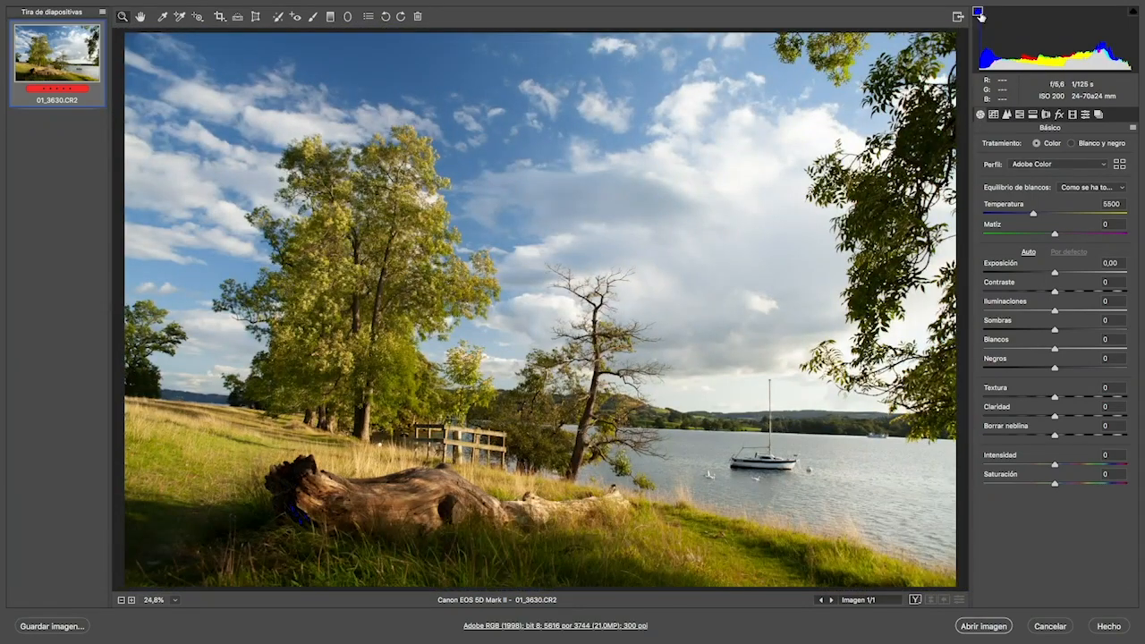
key(alt)
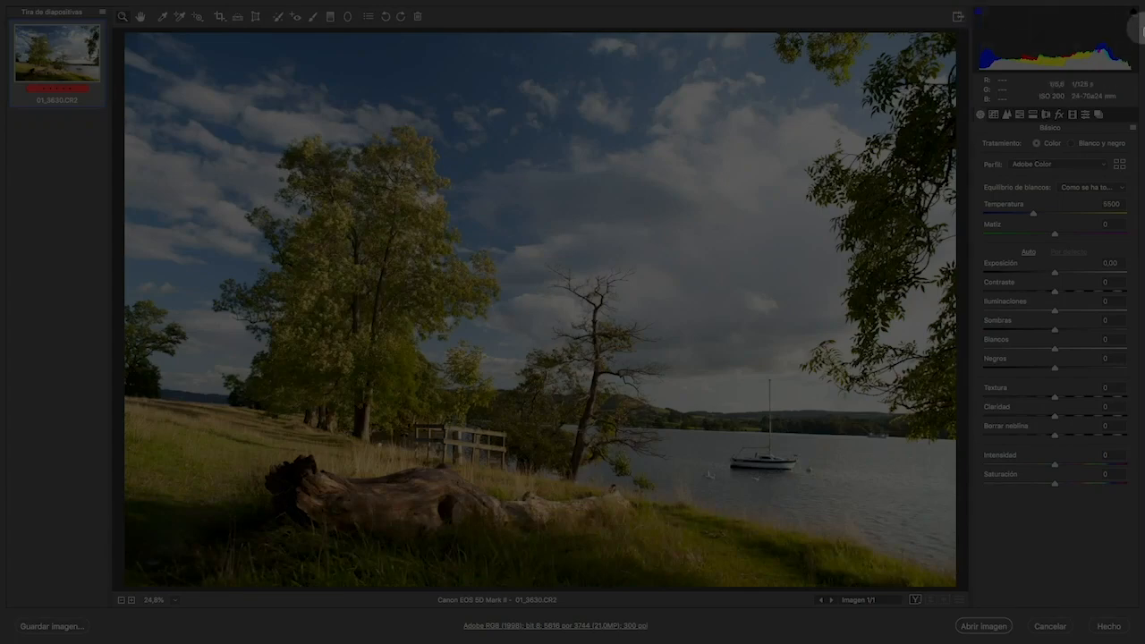
Raise Exposición to +1,85 with highlight clipping shown, and switch off the highlight clipping warning.
key(alt)
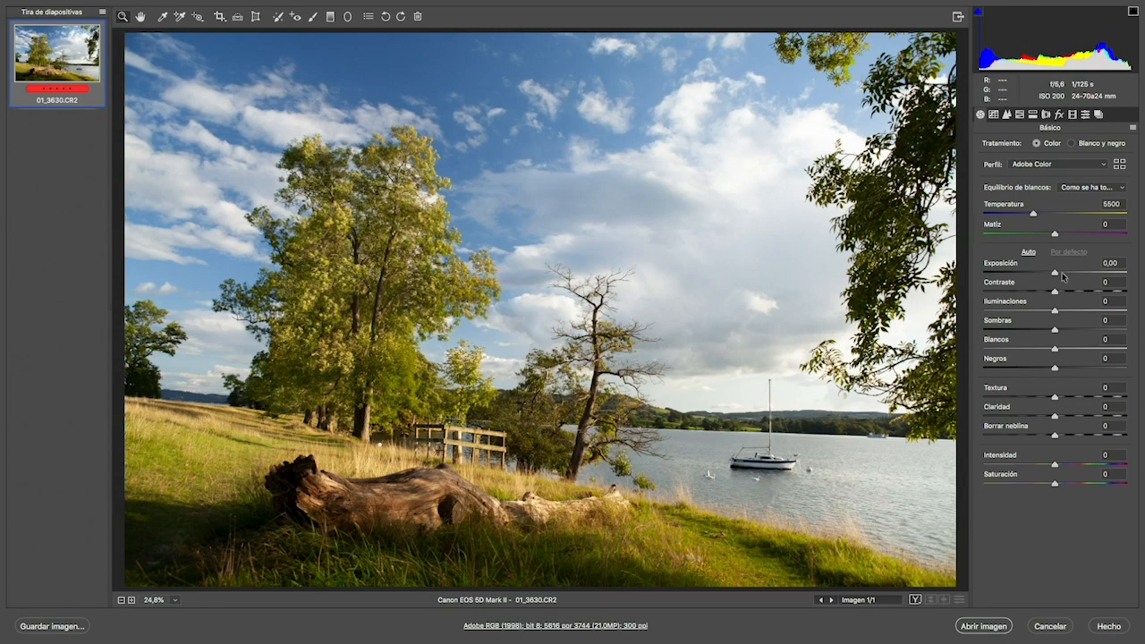
drag(1057, 275, 1081, 275)
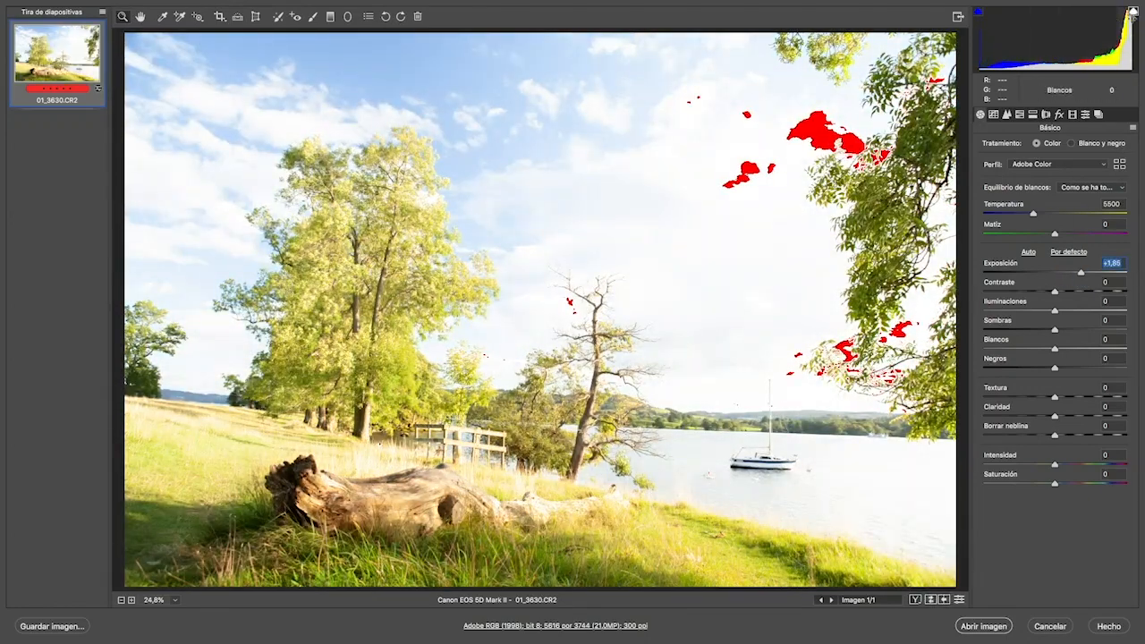
click(1132, 11)
key(alt)
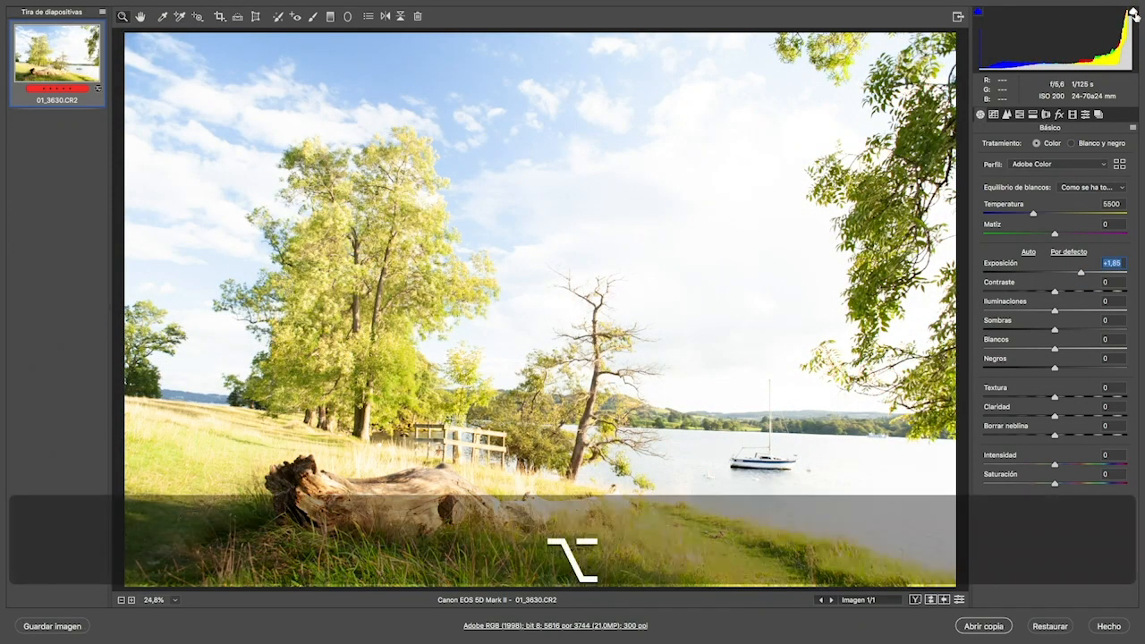
key(alt)
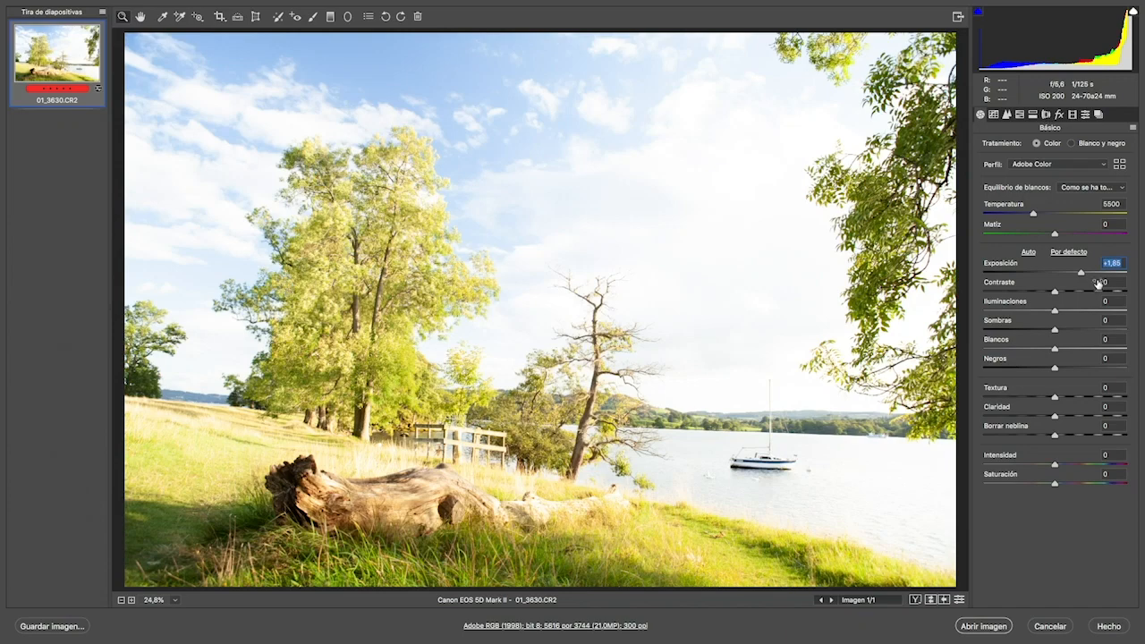
key(alt)
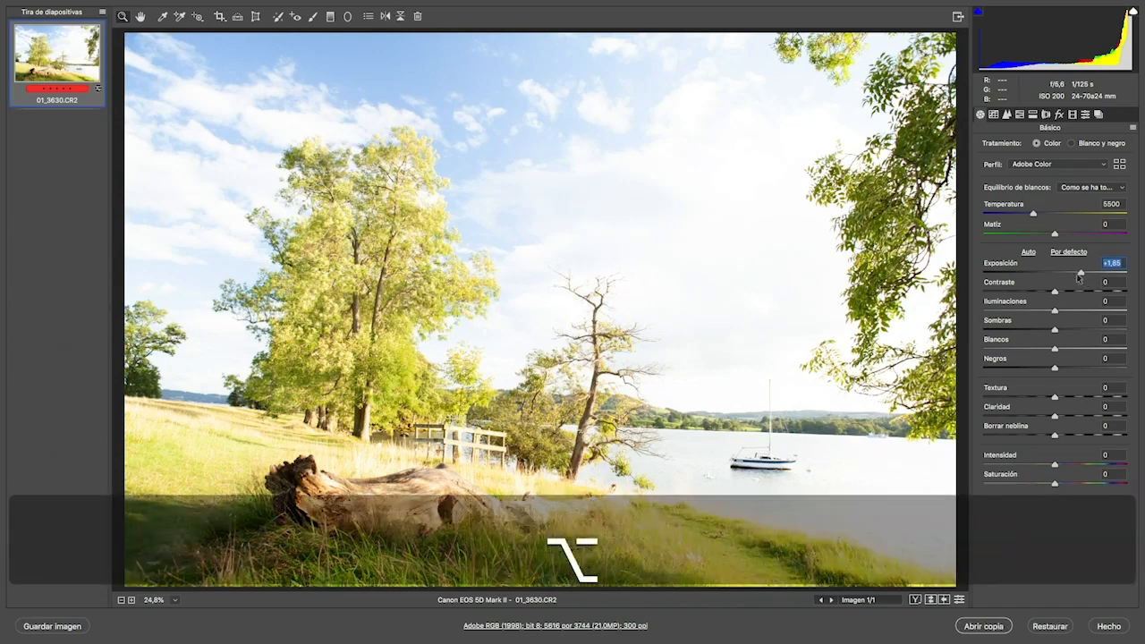
Try Exposición at +0,60 and Negros at -3, and reset both adjustments to 0.
mouse_move(1082, 273)
mouse_down()
mouse_move(1011, 274)
mouse_move(1063, 274)
mouse_up()
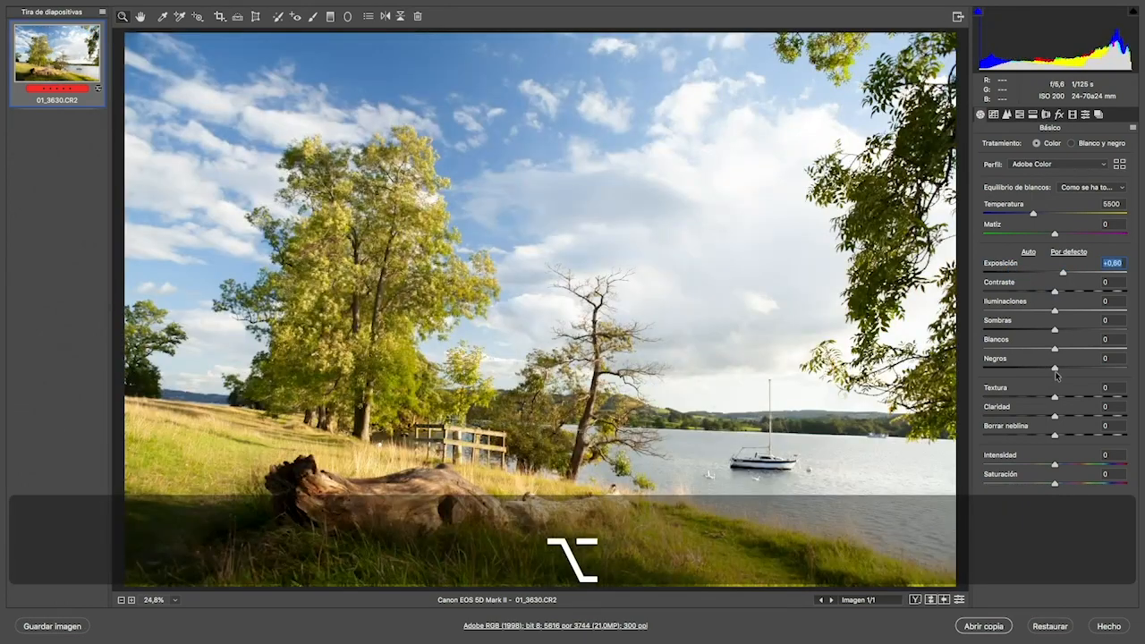
mouse_move(1054, 368)
mouse_down()
mouse_move(1014, 371)
mouse_move(1053, 368)
mouse_up()
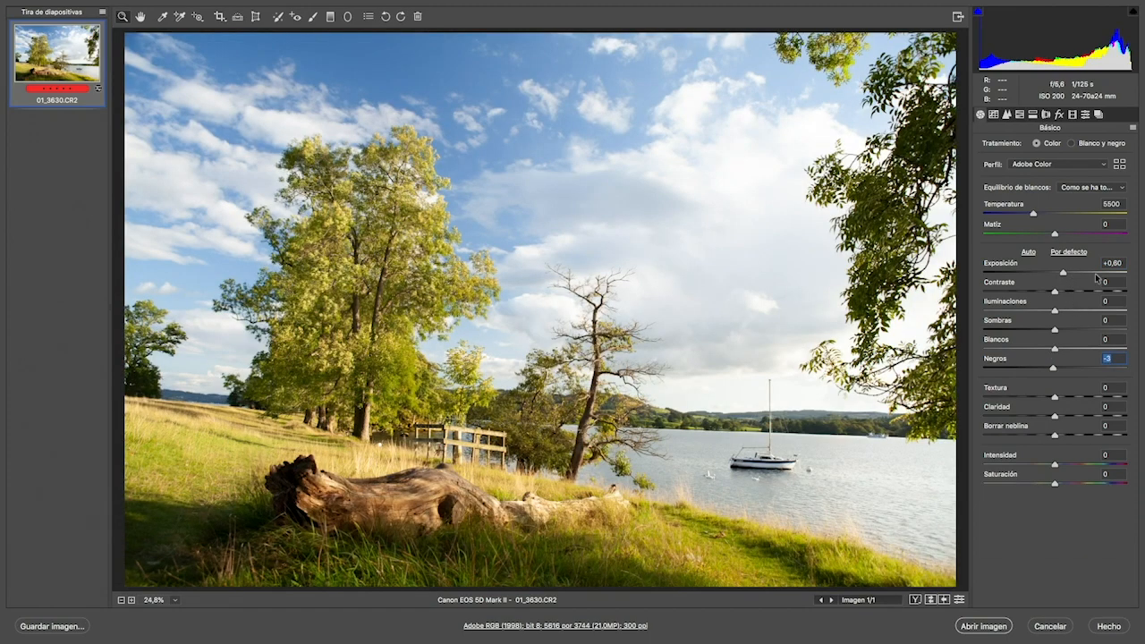
double_click(1063, 273)
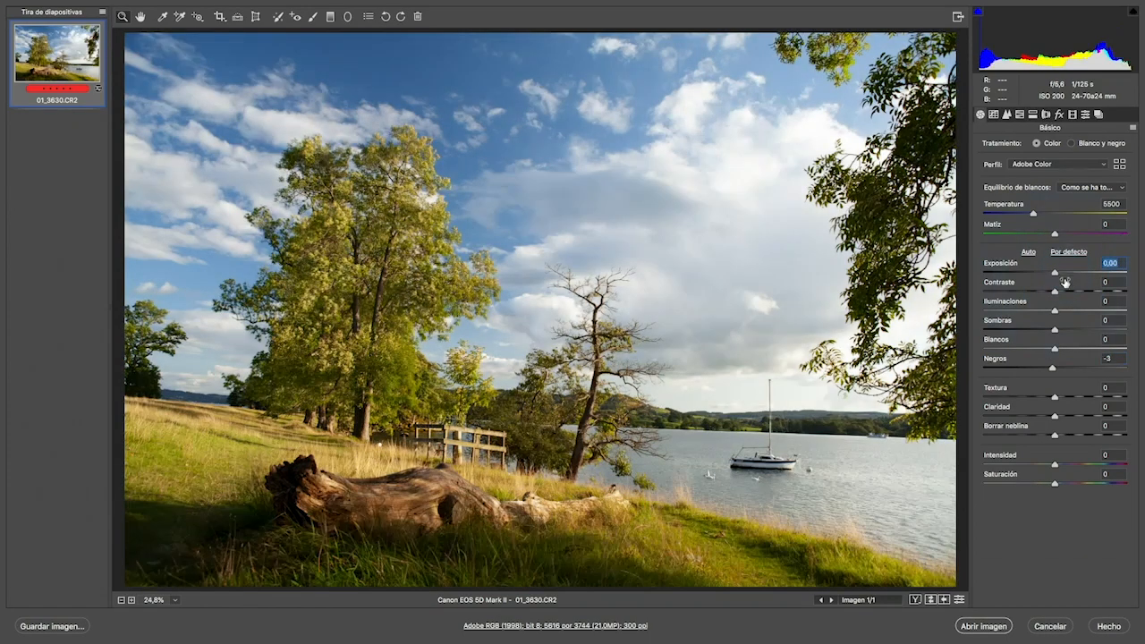
double_click(1053, 367)
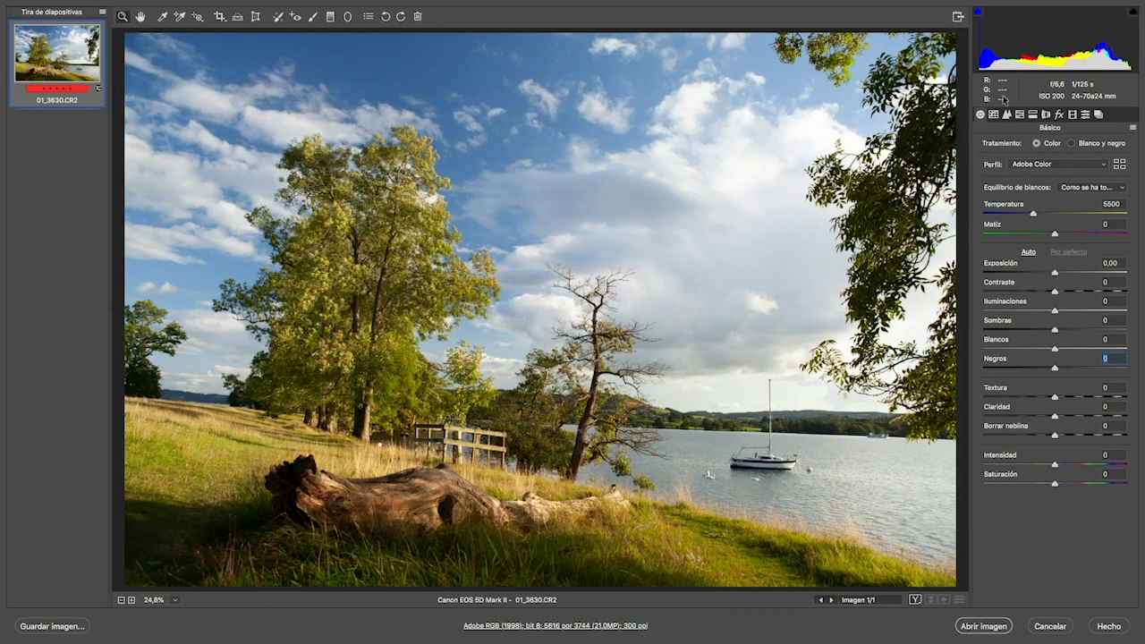
Straighten the photo with the Straighten tool, using a reference line along the lake's far shoreline.
key(alt)
key(alt)
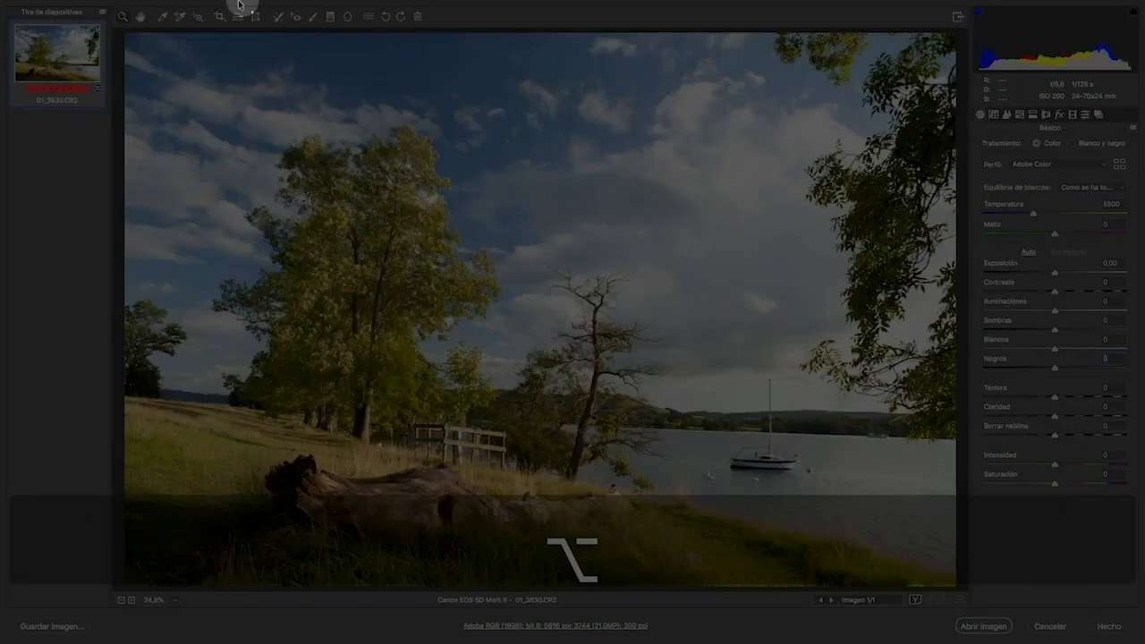
key(alt)
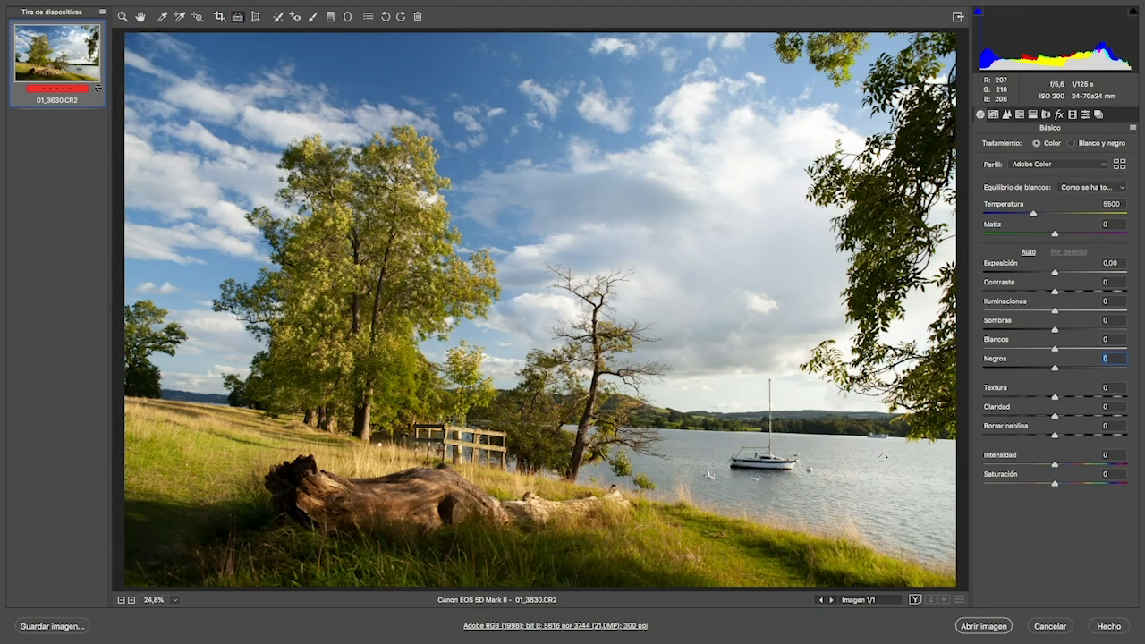
click(951, 432)
drag(950, 431, 414, 425)
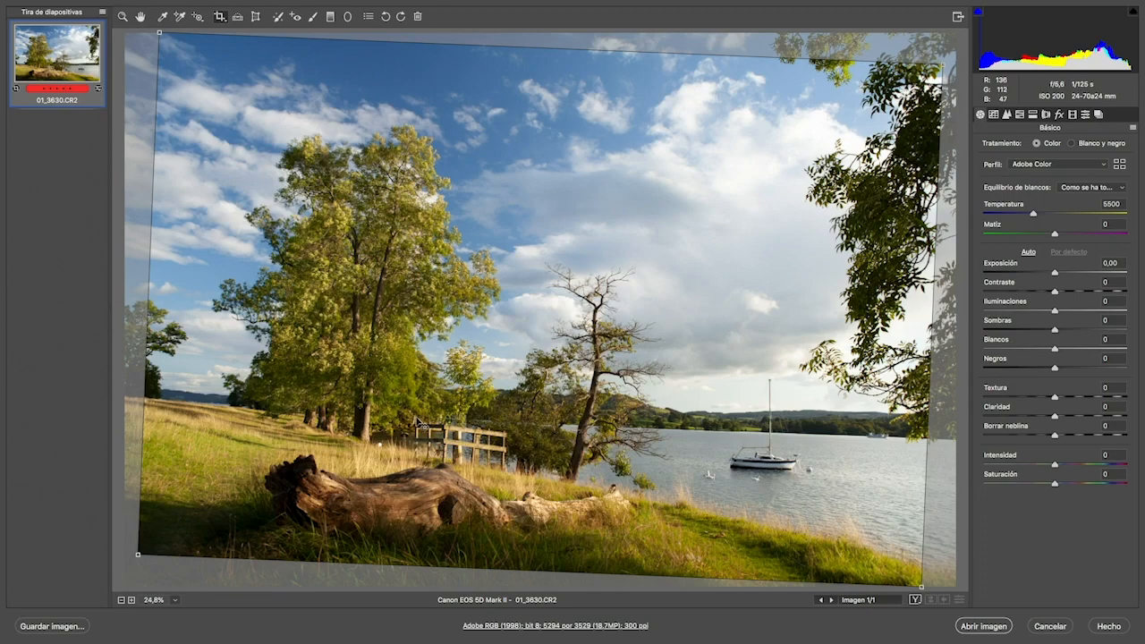
Set the crop ratio to De 9 a 16 and shrink the frame around the log to about 3082 by 1734 pixels.
key(alt)
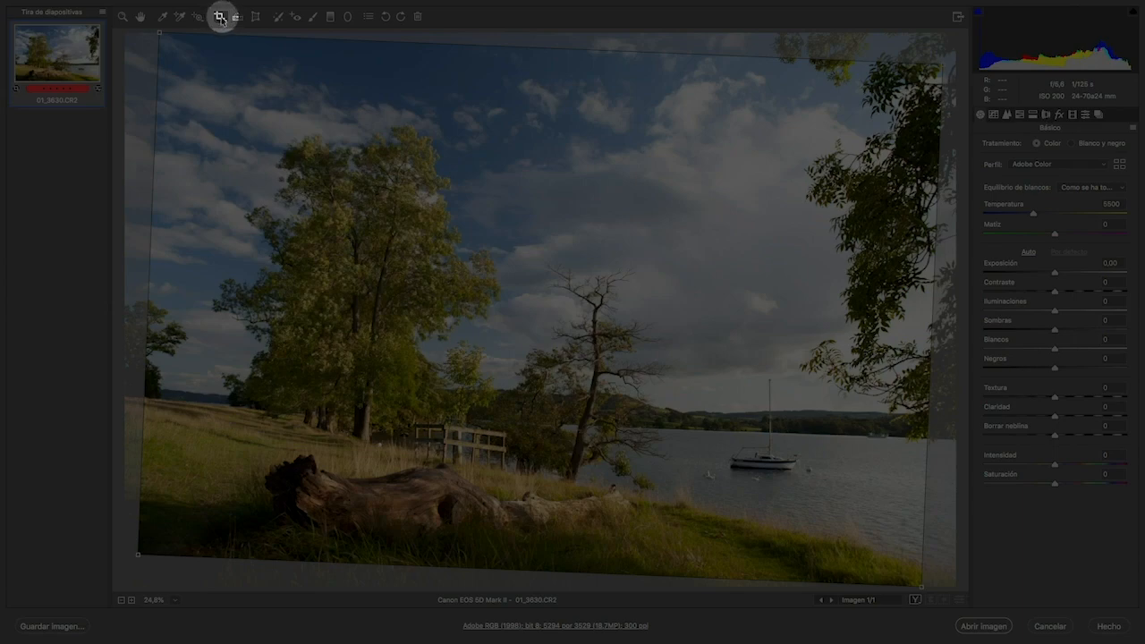
key(alt)
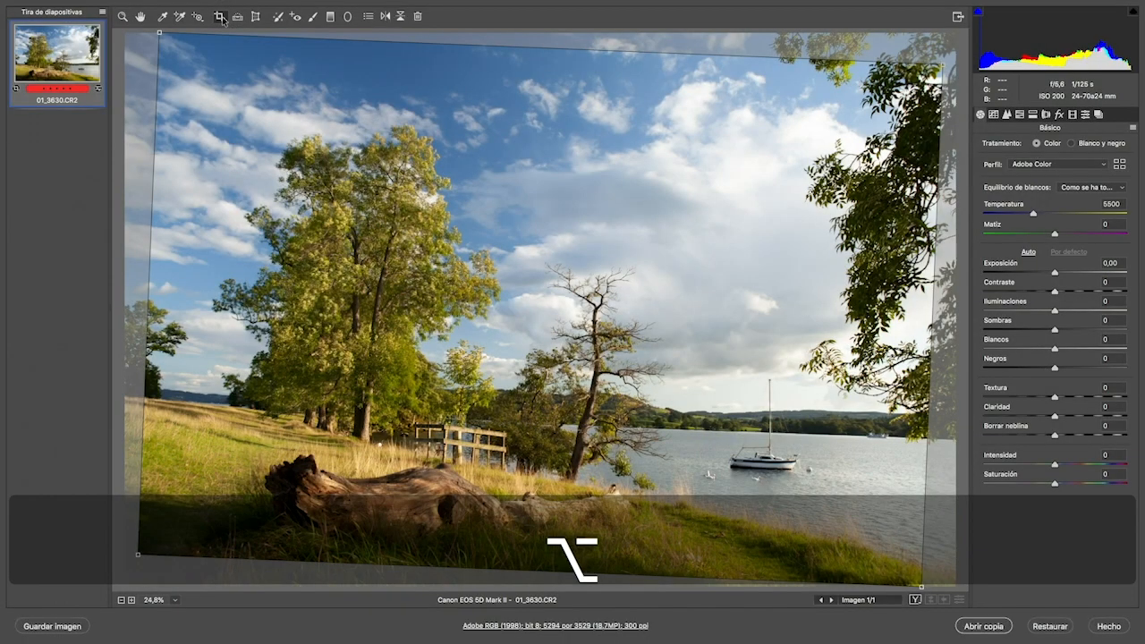
click(222, 18)
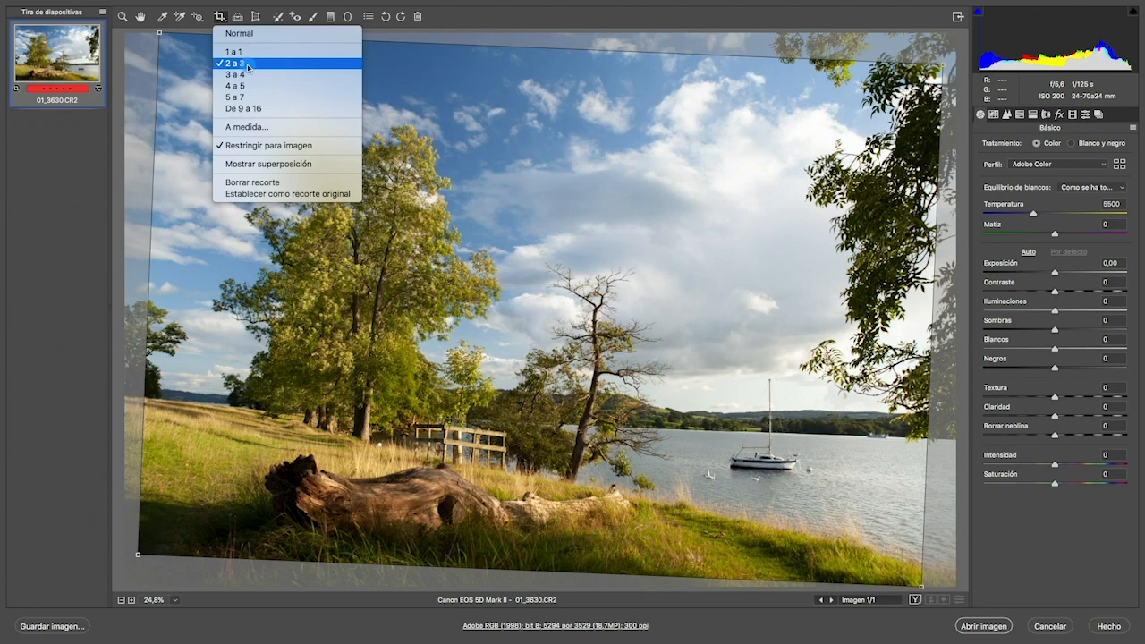
click(258, 108)
drag(613, 250, 597, 288)
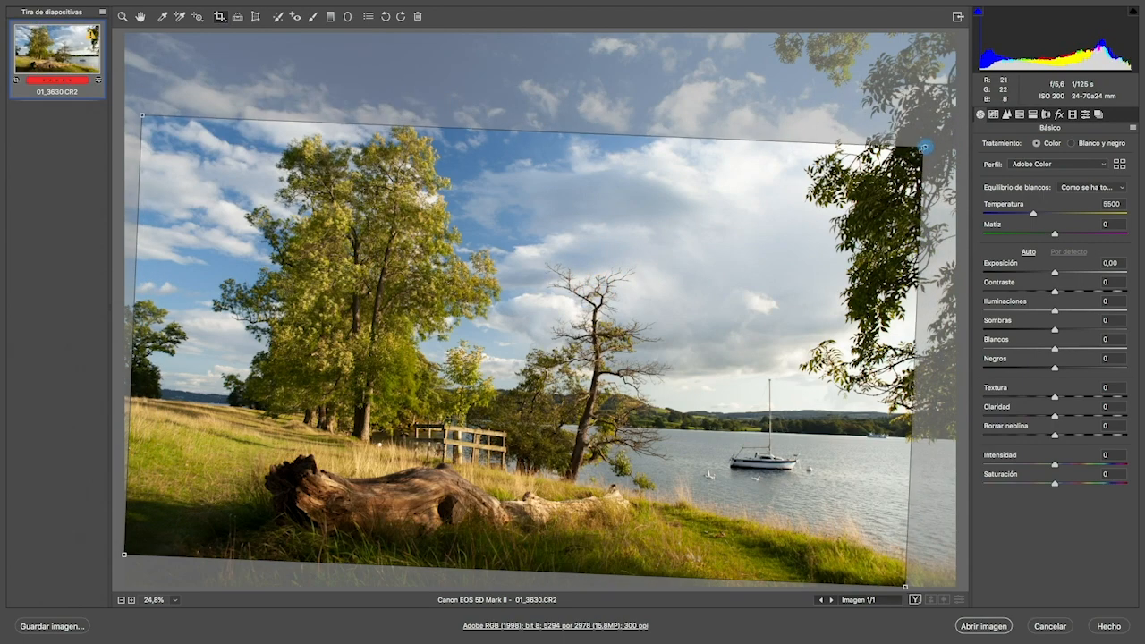
drag(925, 145, 592, 317)
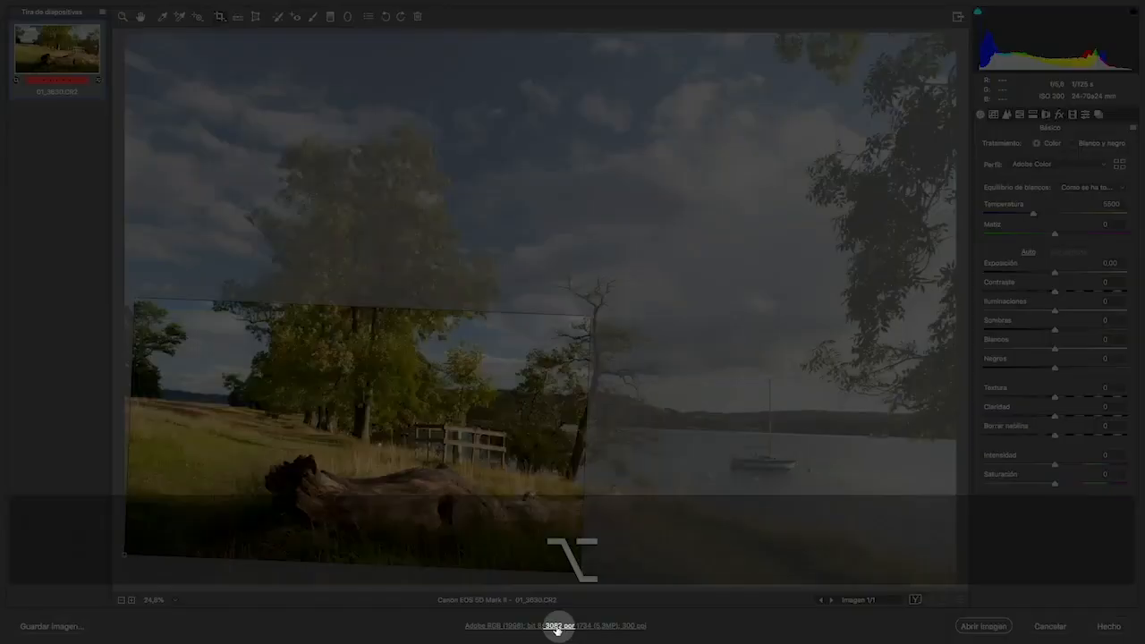
alt+click(583, 625)
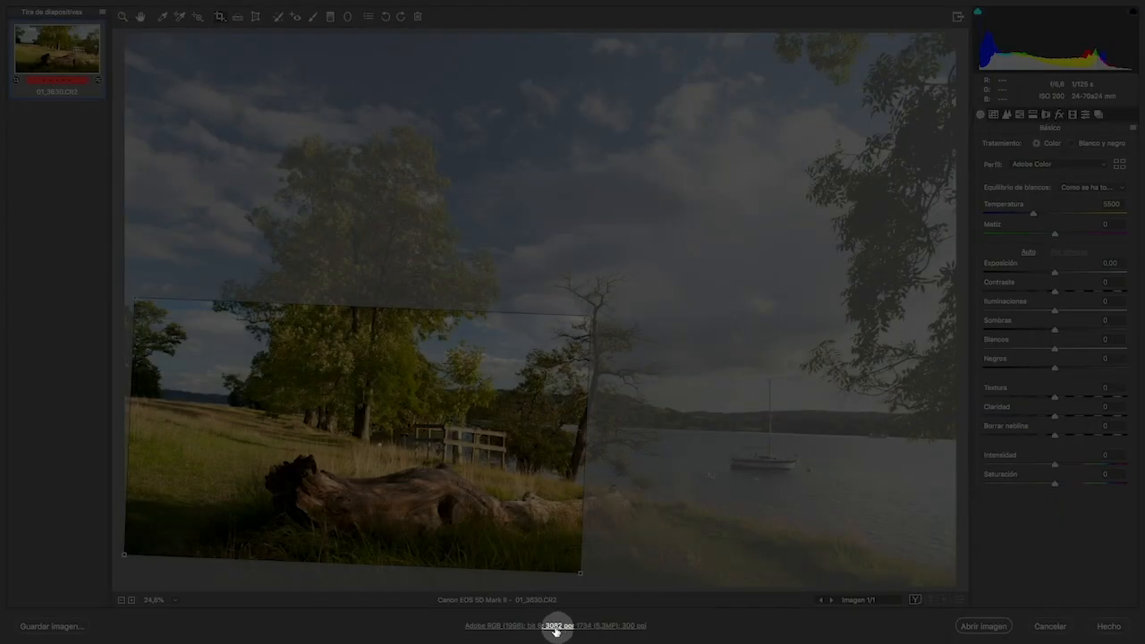
key(alt)
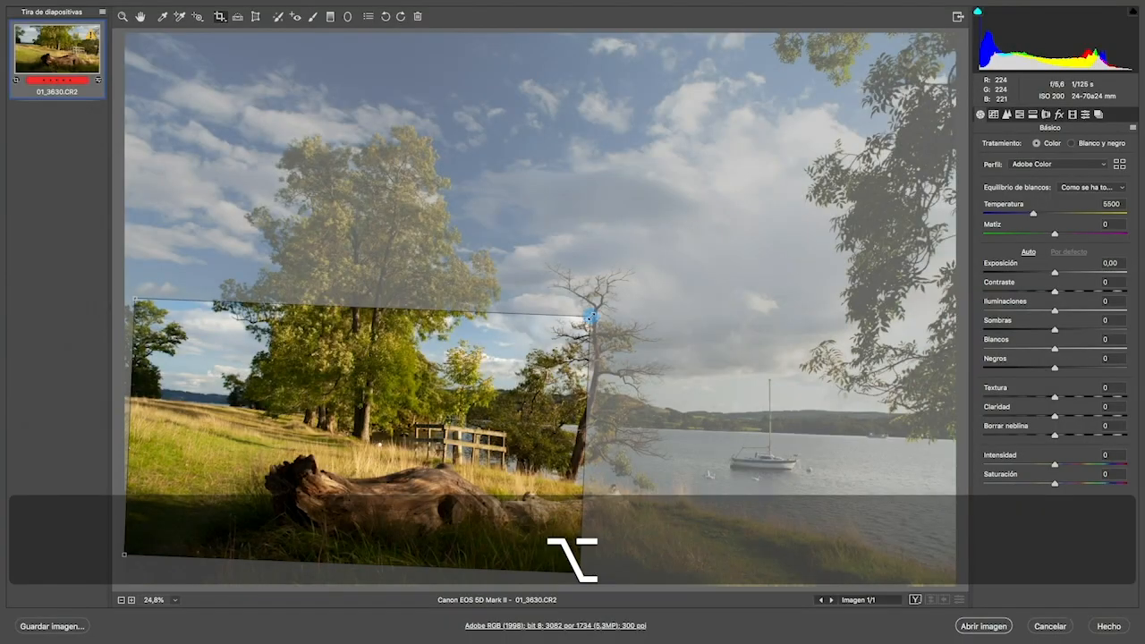
Enlarge the 9 a 16 crop frame to about 5144 by 2894 pixels and reposition it to include the sailboat.
drag(590, 315, 834, 176)
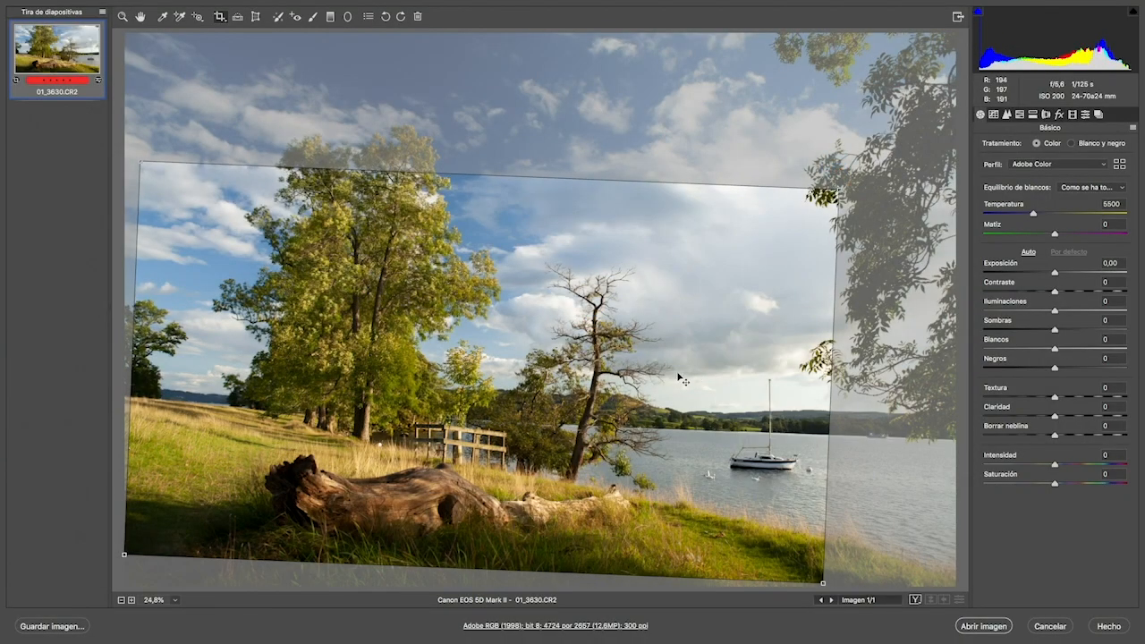
drag(682, 376, 700, 370)
drag(861, 186, 922, 154)
Change the crop ratio to 2 a 3, reposition the frame, and enlarge it to about 4715 by 3143 pixels.
click(219, 17)
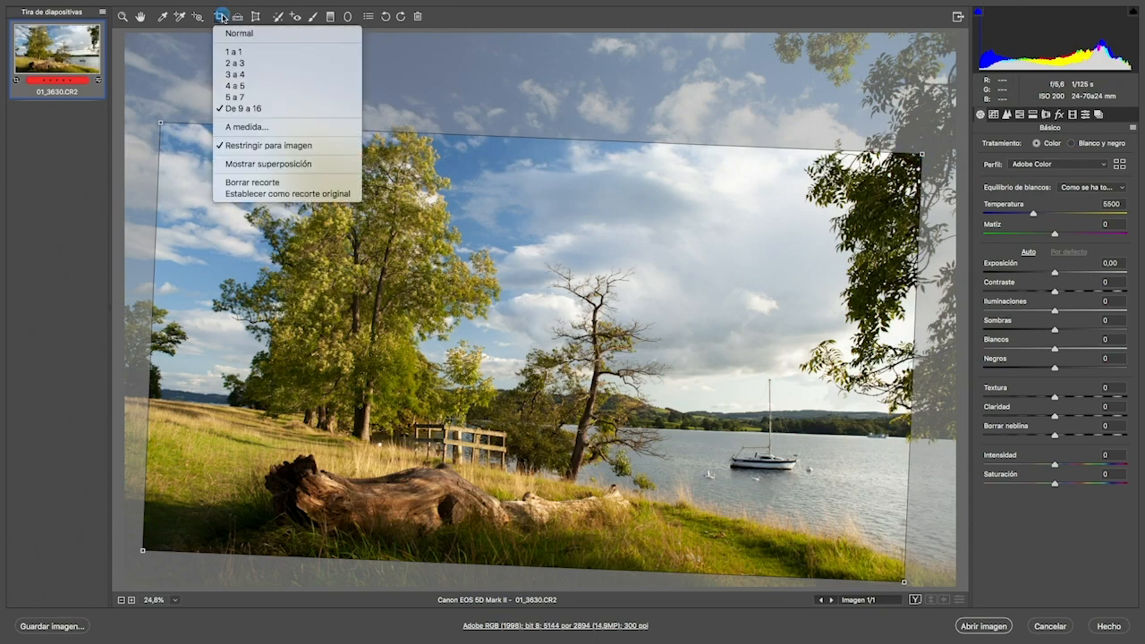
click(237, 64)
drag(458, 330, 425, 308)
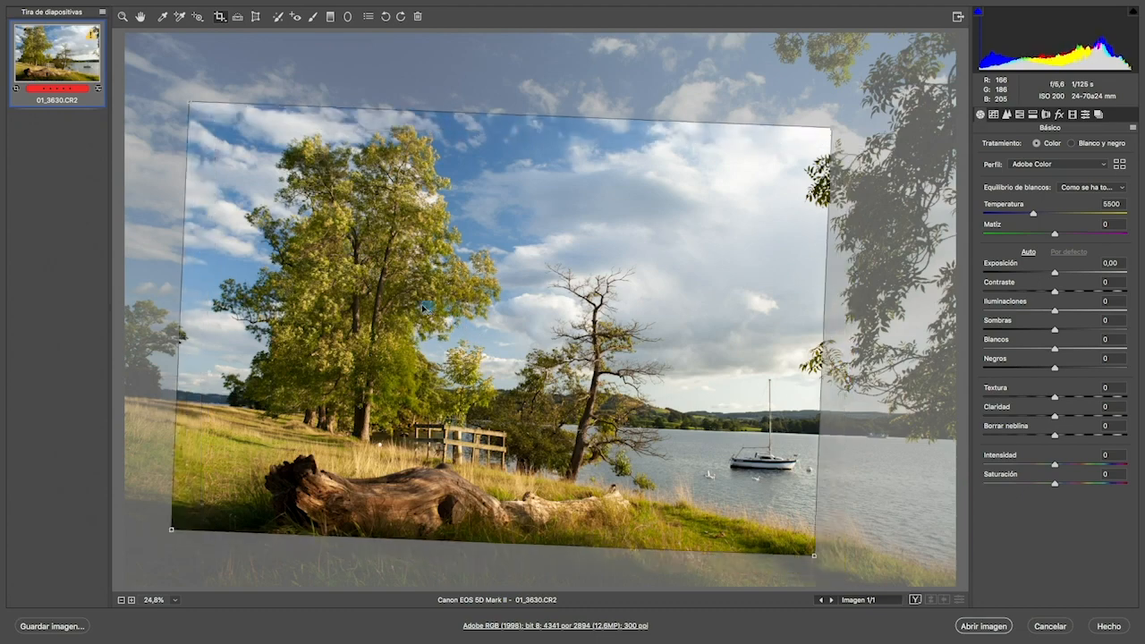
drag(813, 557, 859, 586)
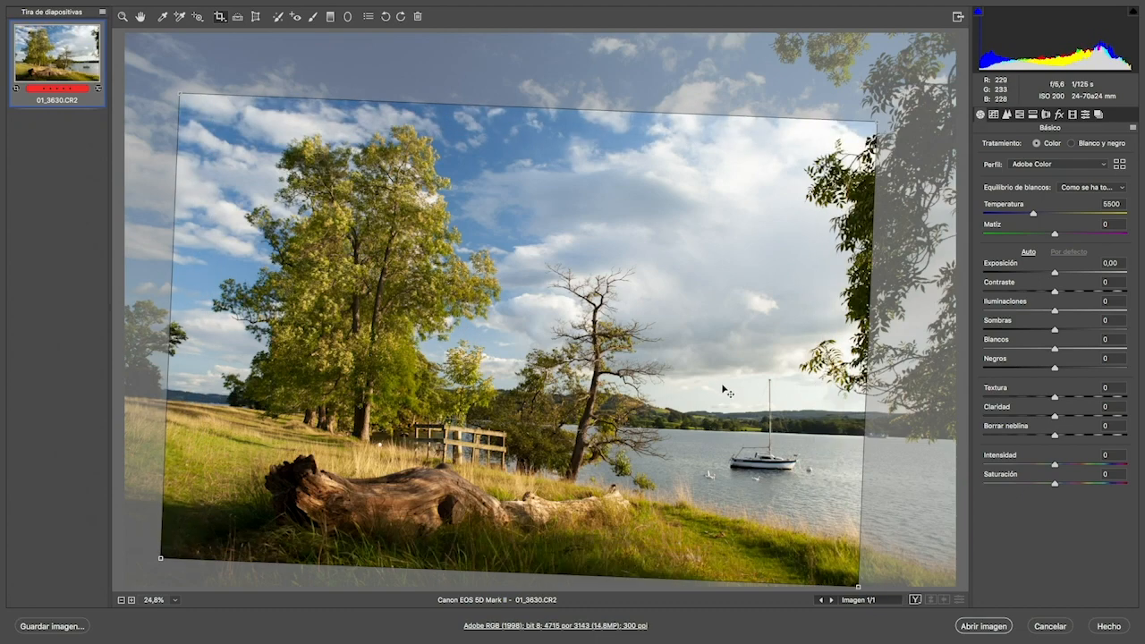
drag(727, 391, 729, 393)
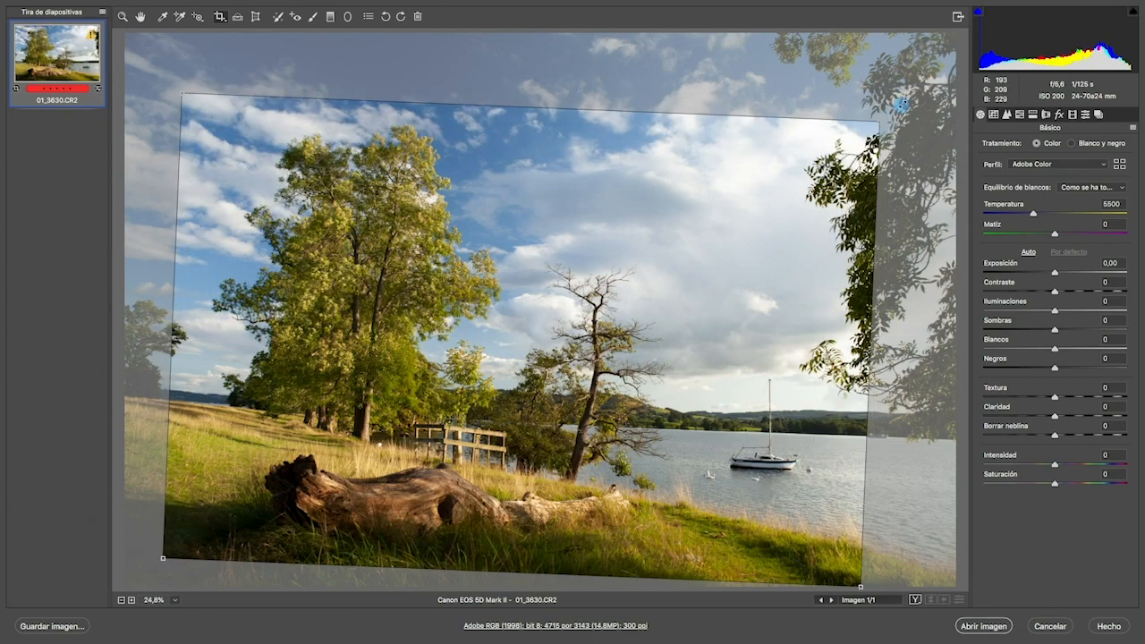
Apply the 2 a 3 crop and reopen it to shift the crop frame slightly up and to the left.
key(Return)
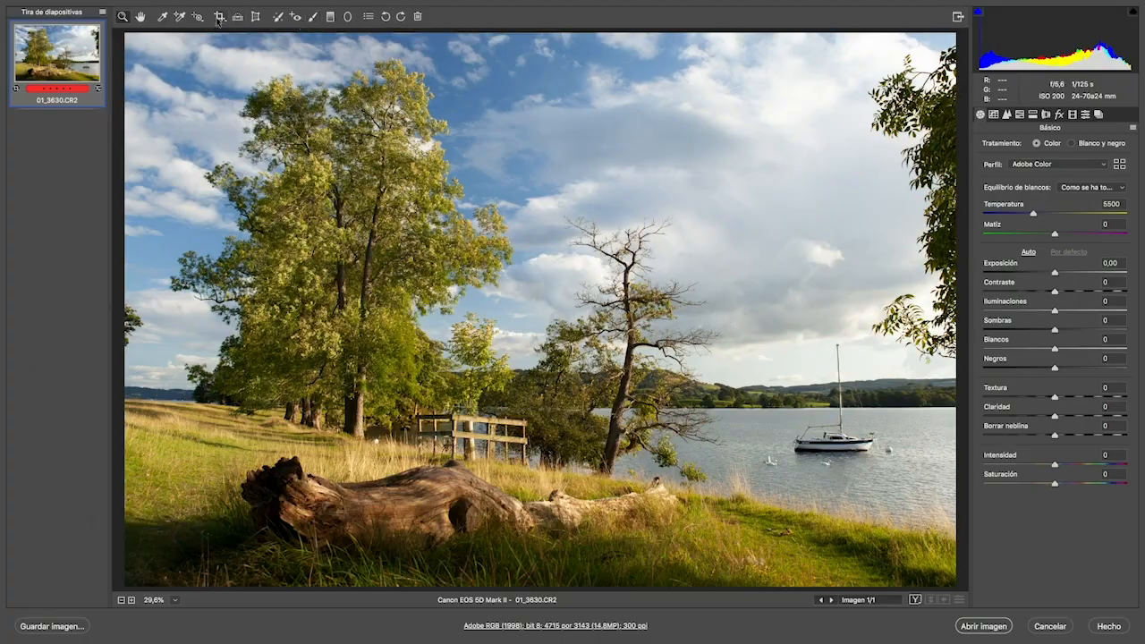
key(alt)
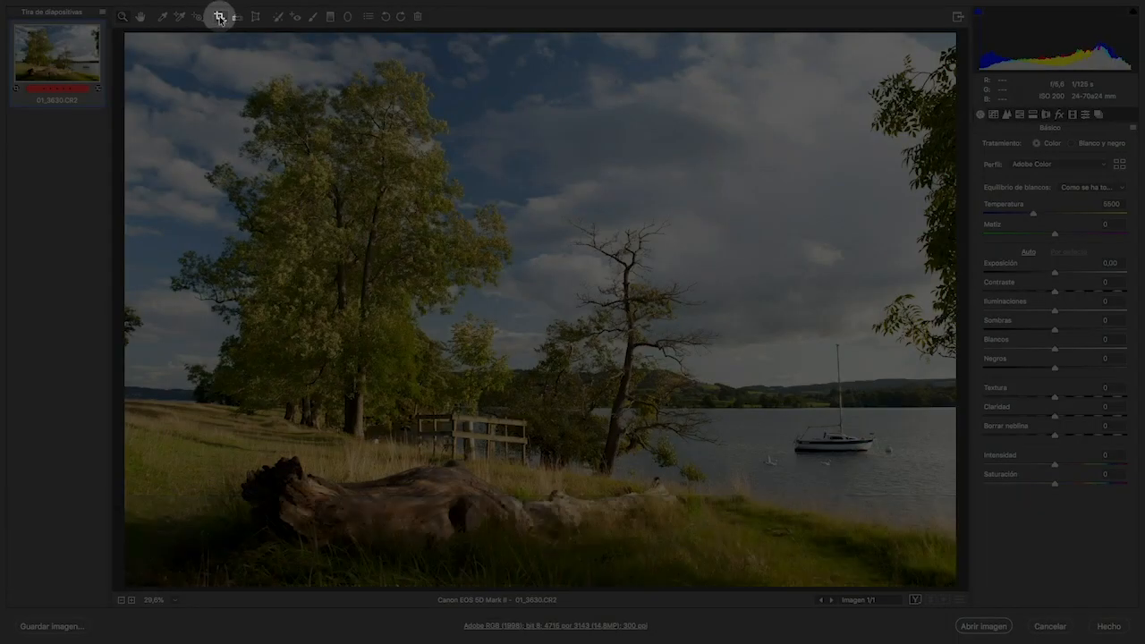
click(220, 16)
key(alt)
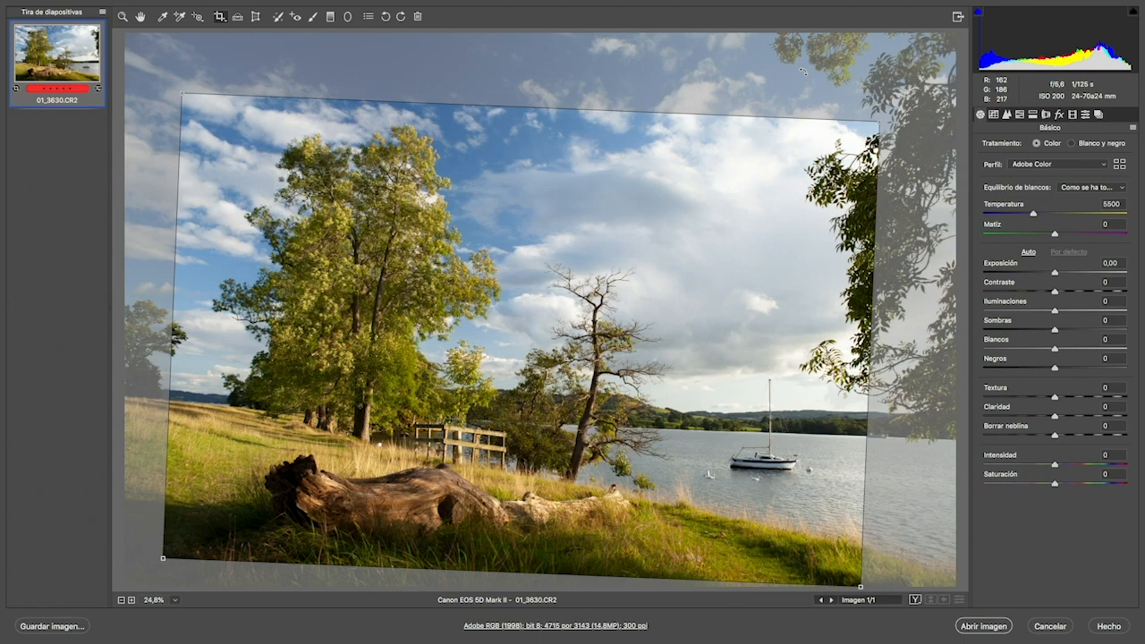
drag(557, 327, 549, 319)
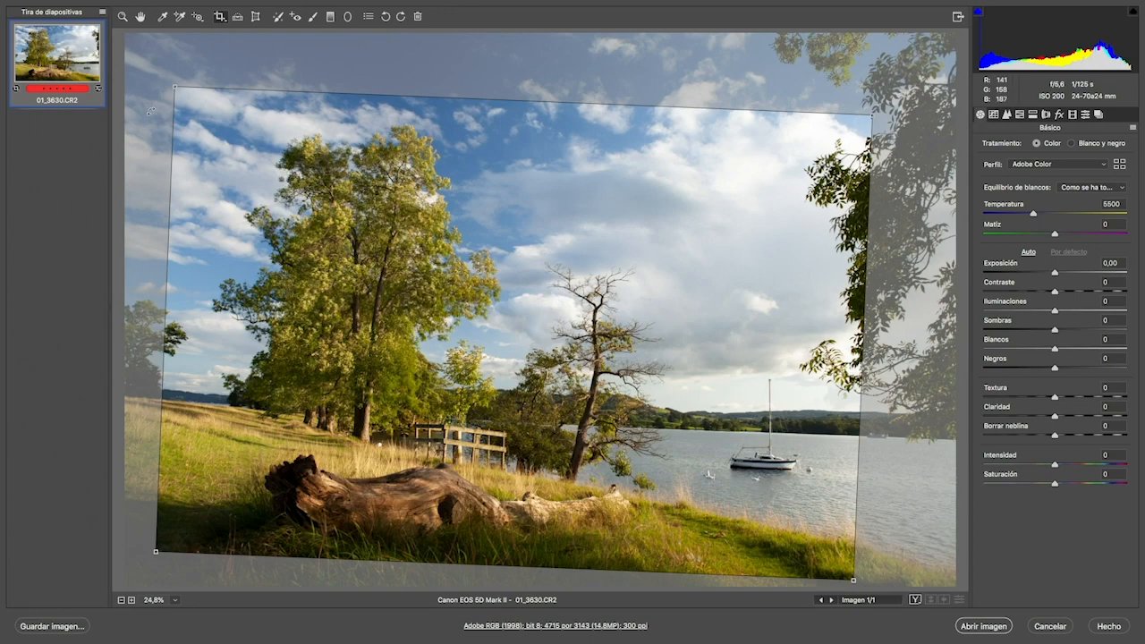
Replace the crop with a new one straightened along the lake's far shoreline, sized about 4942 by 3295 pixels.
key(Escape)
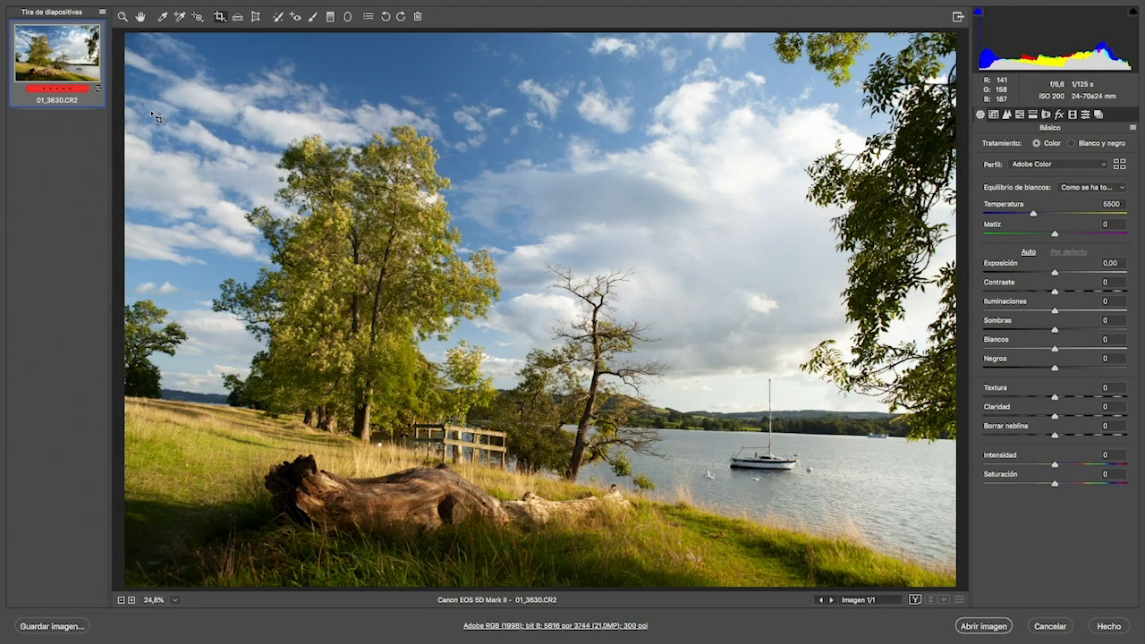
click(238, 16)
drag(904, 433, 192, 408)
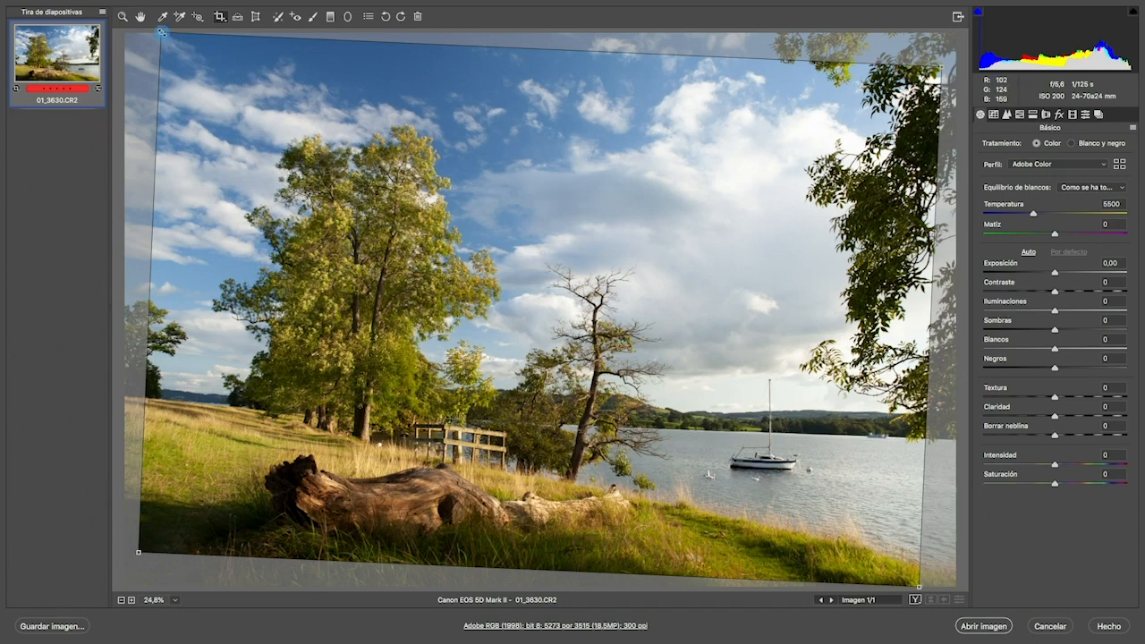
drag(161, 33, 237, 159)
key(Return)
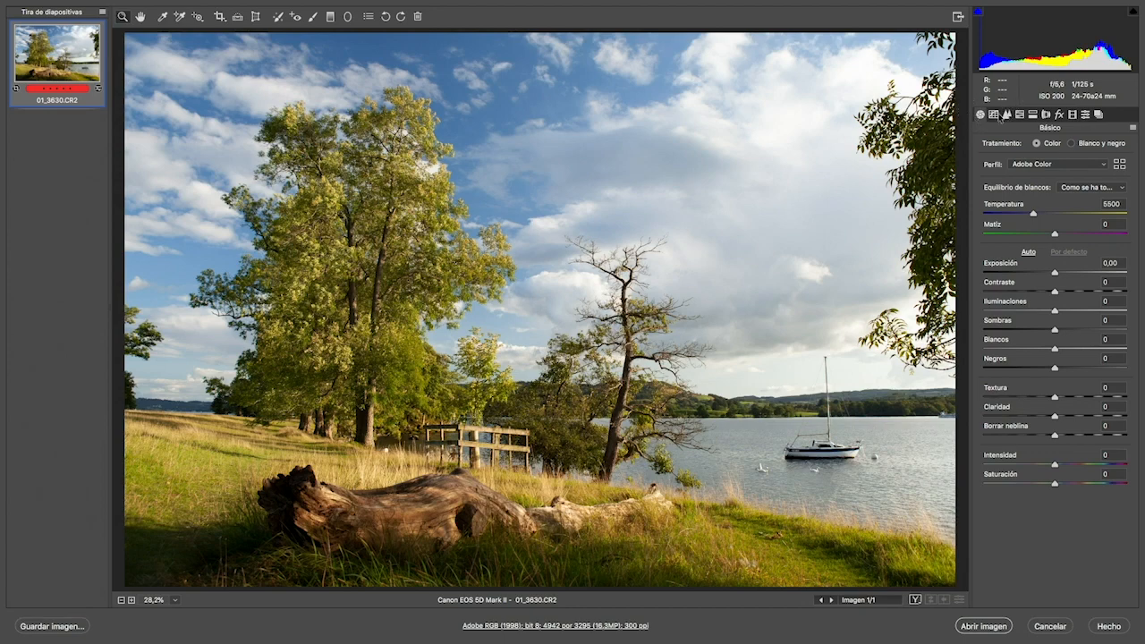
Review the Curva de tonos and Detalle settings, and the Tono, Saturación and Luminancia groups of Ajustes de HSL.
click(1005, 115)
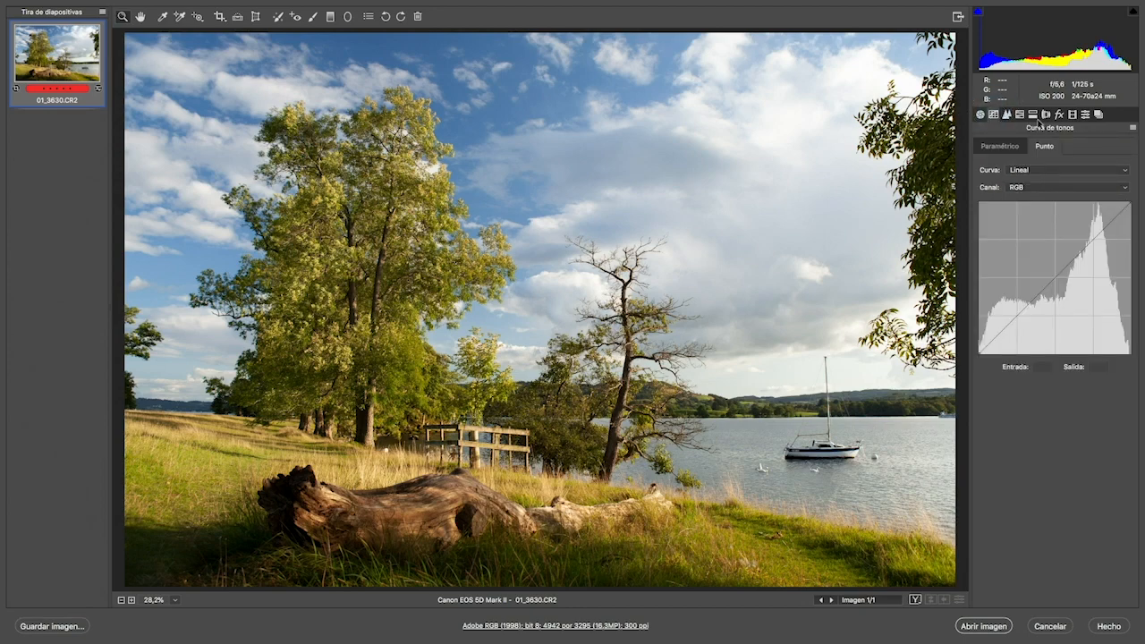
click(1008, 116)
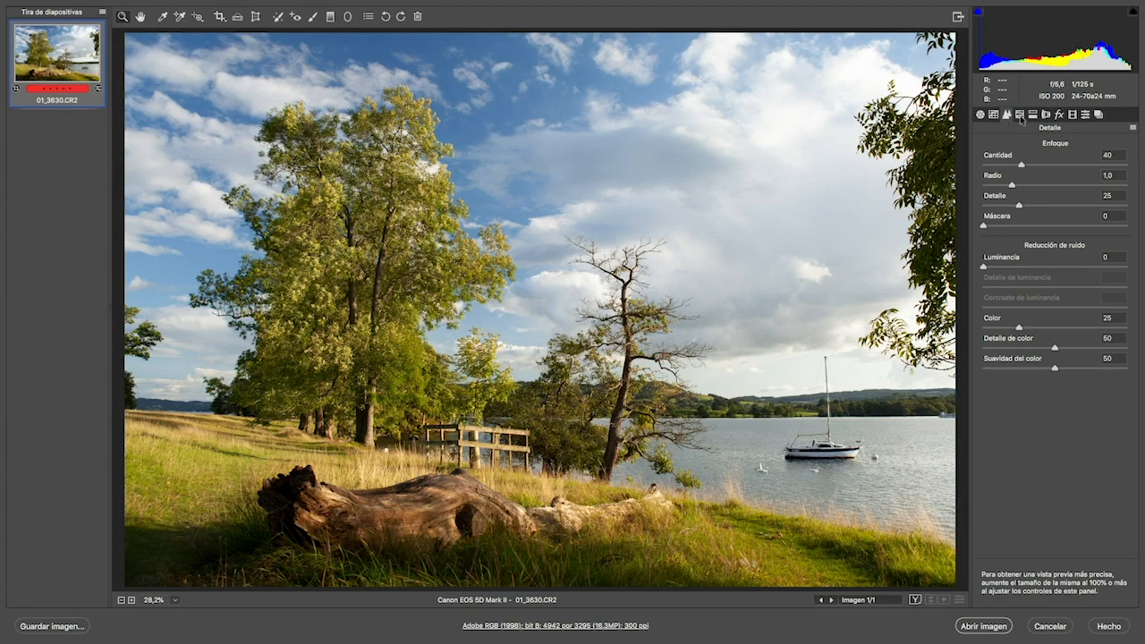
click(1020, 116)
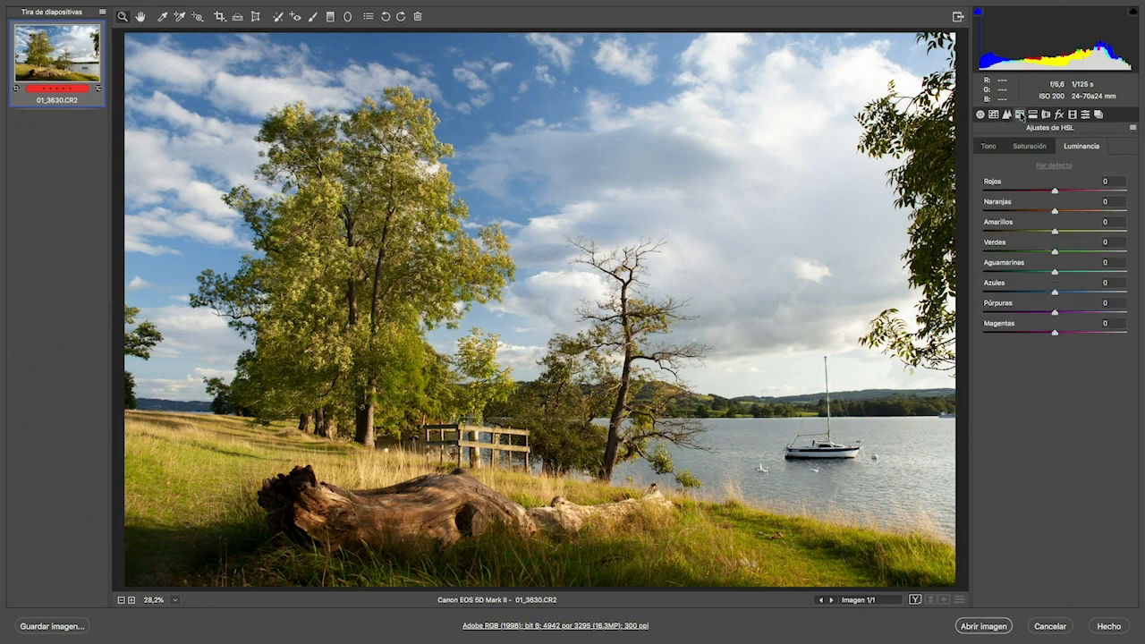
click(989, 146)
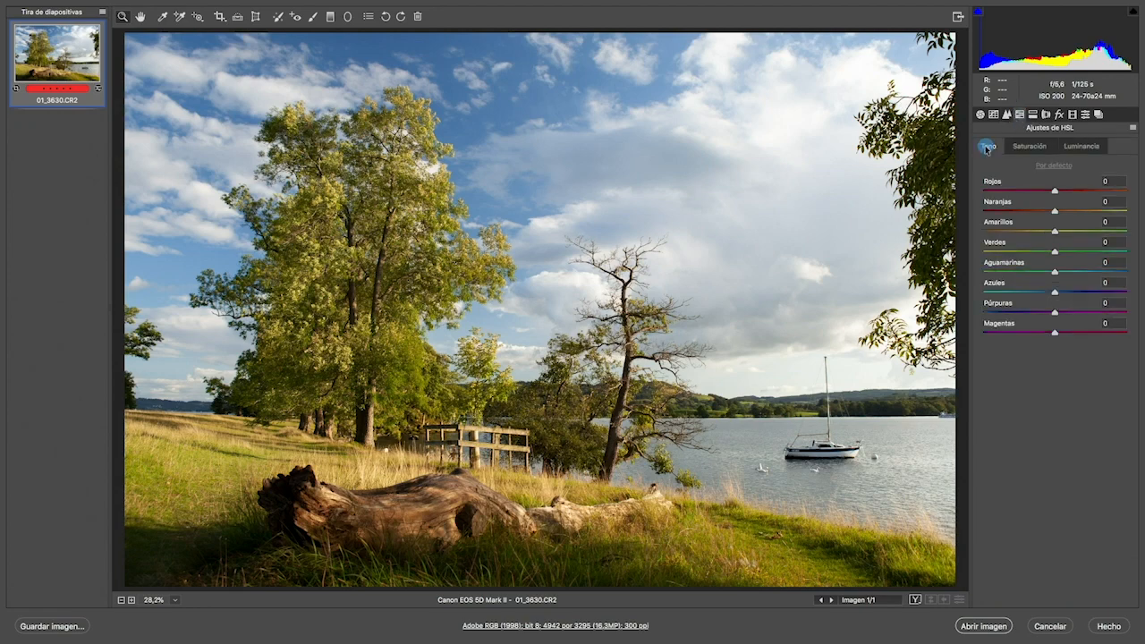
click(1027, 147)
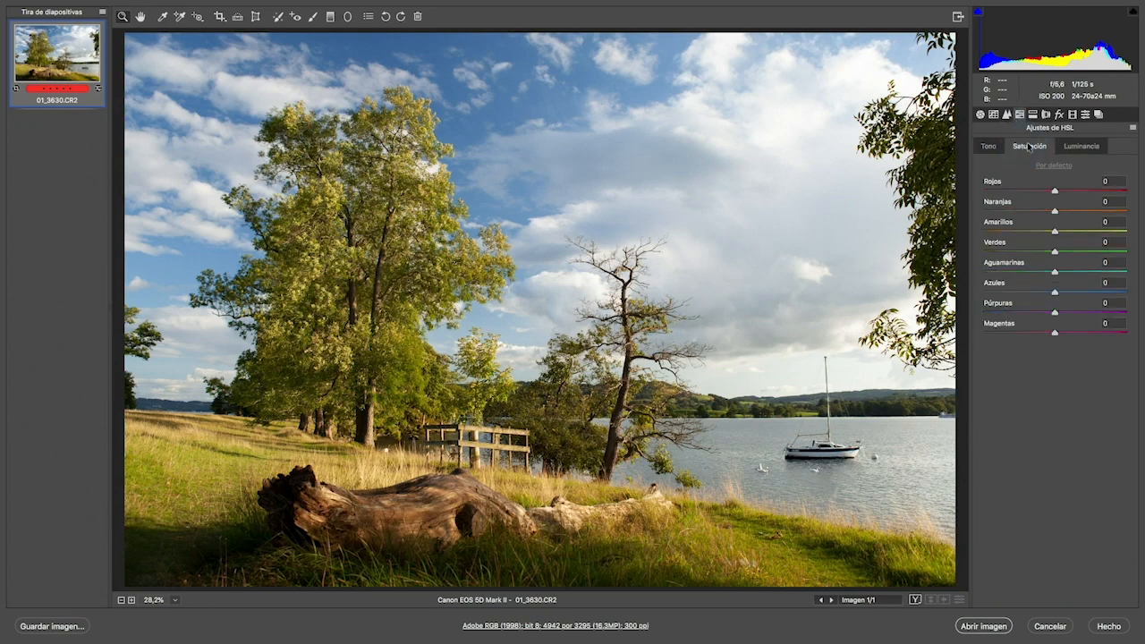
click(1081, 149)
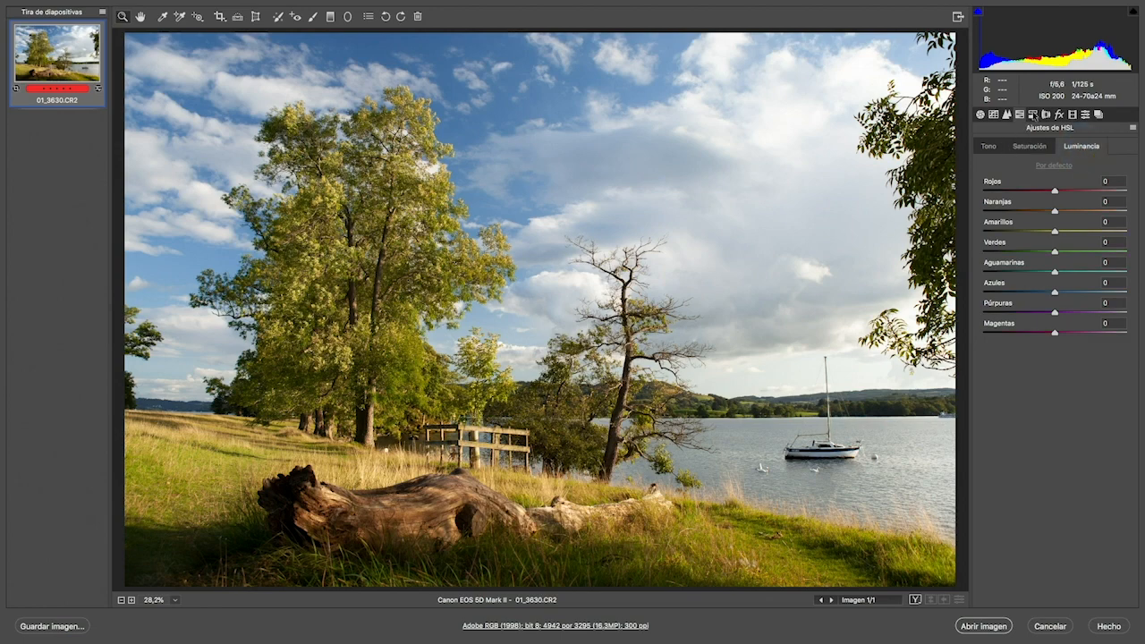
Review Dividir tonos, Correcciones de lente, Efectos, Calibración, Ajustes preestablecidos and Instantáneas, and return to the Básico settings.
click(1032, 115)
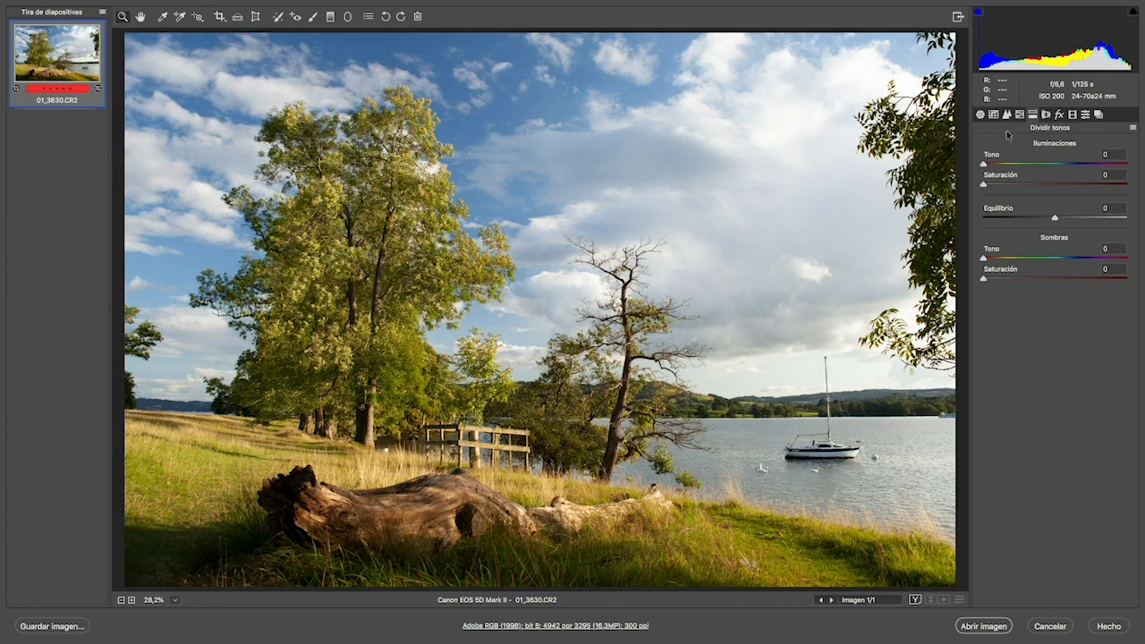
click(1047, 115)
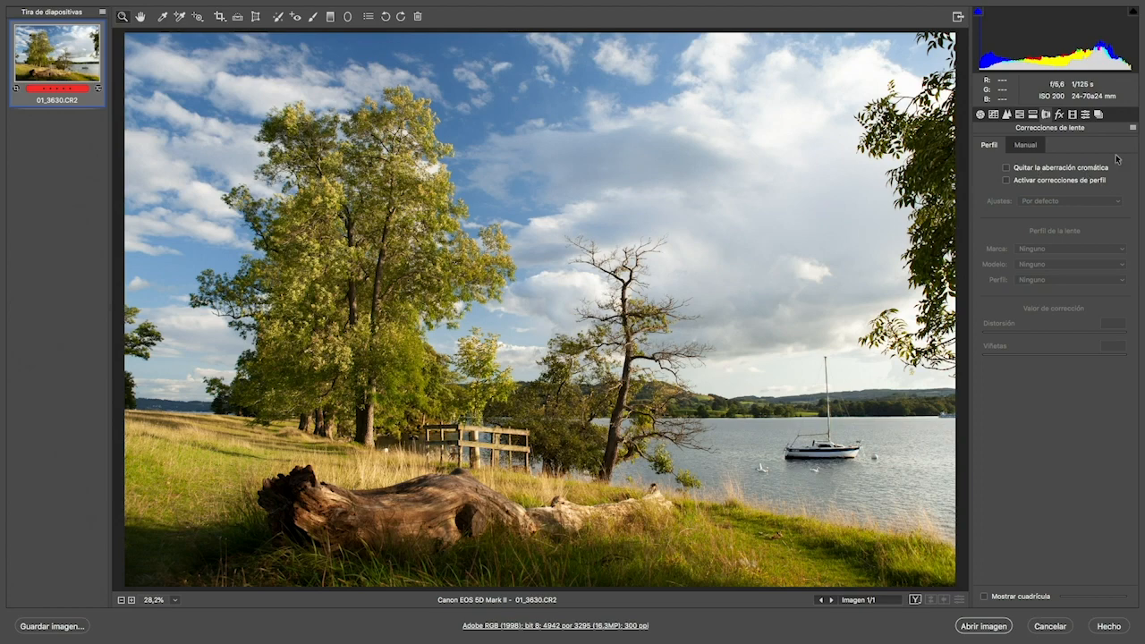
click(1061, 116)
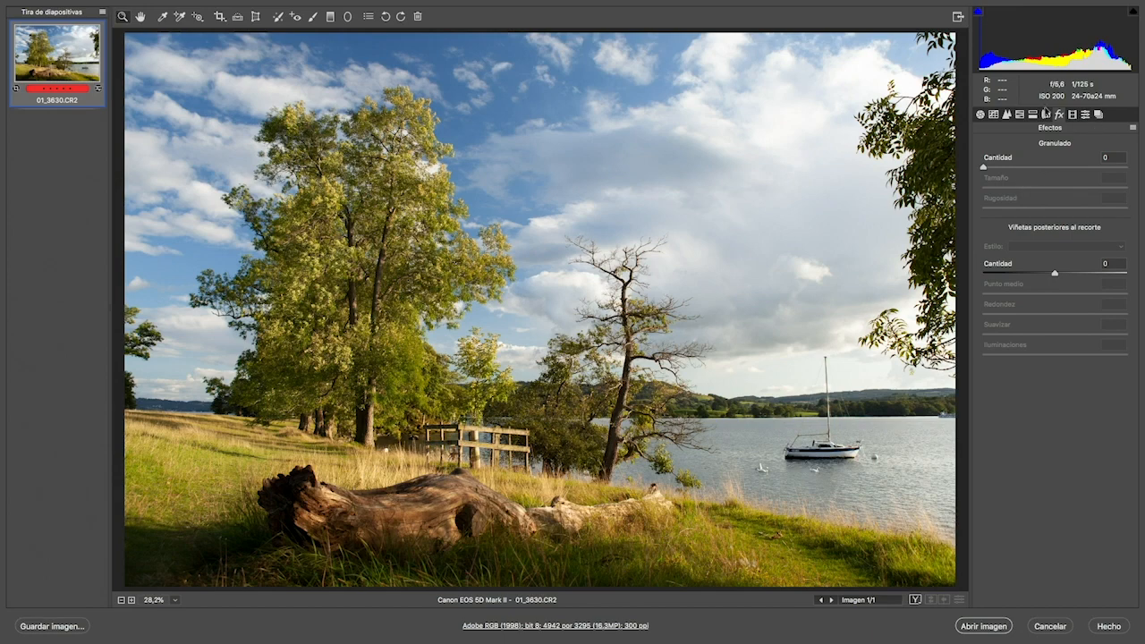
click(1072, 117)
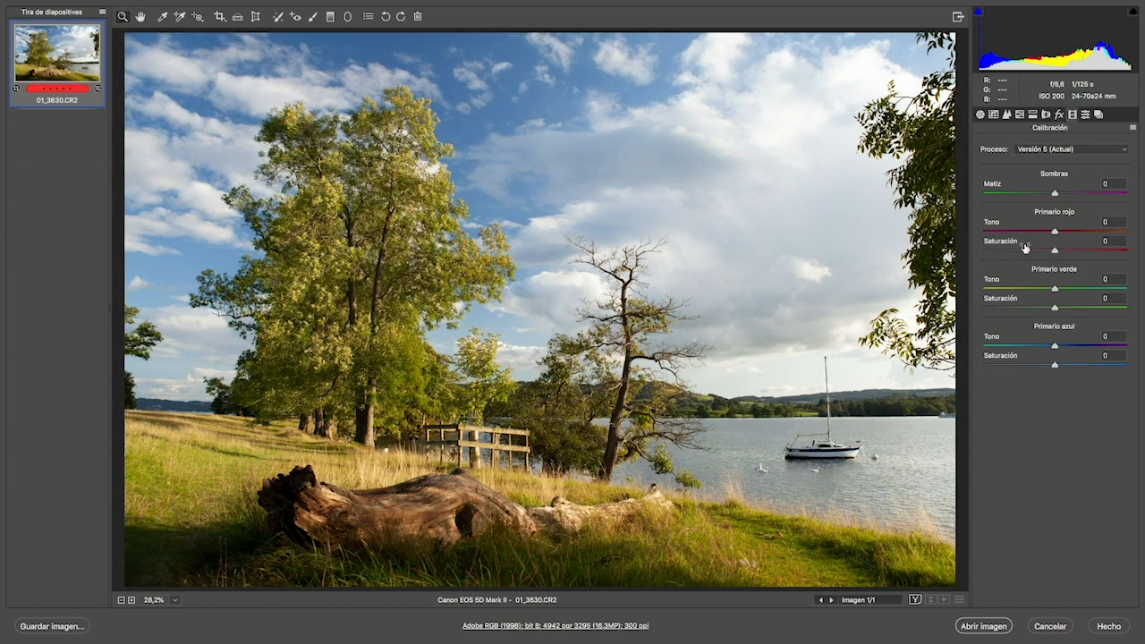
click(1087, 115)
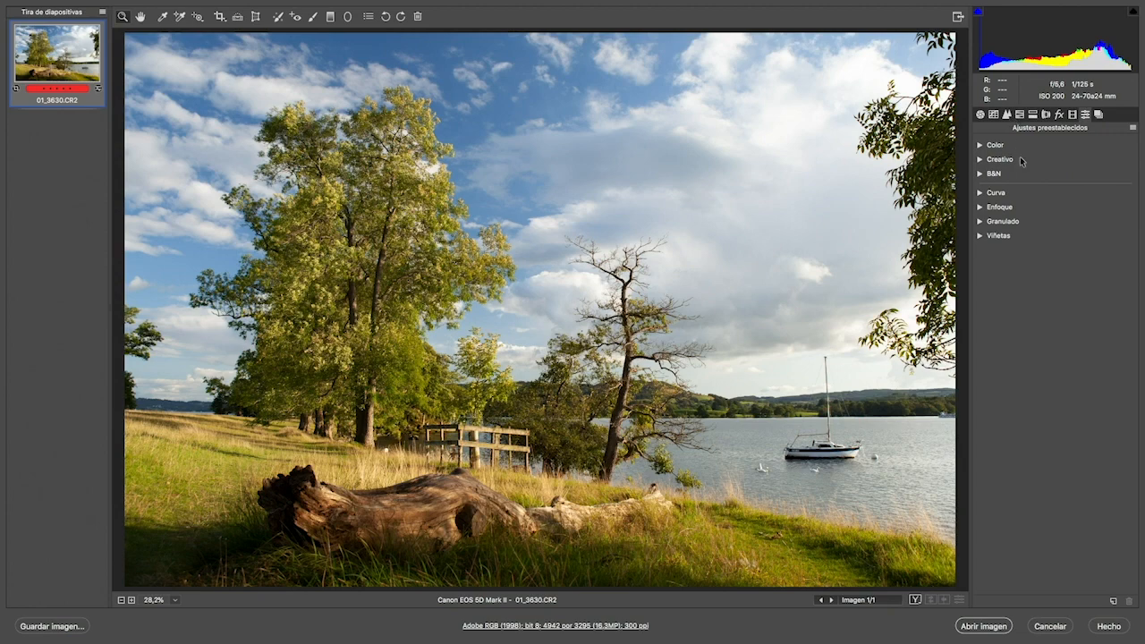
click(1099, 116)
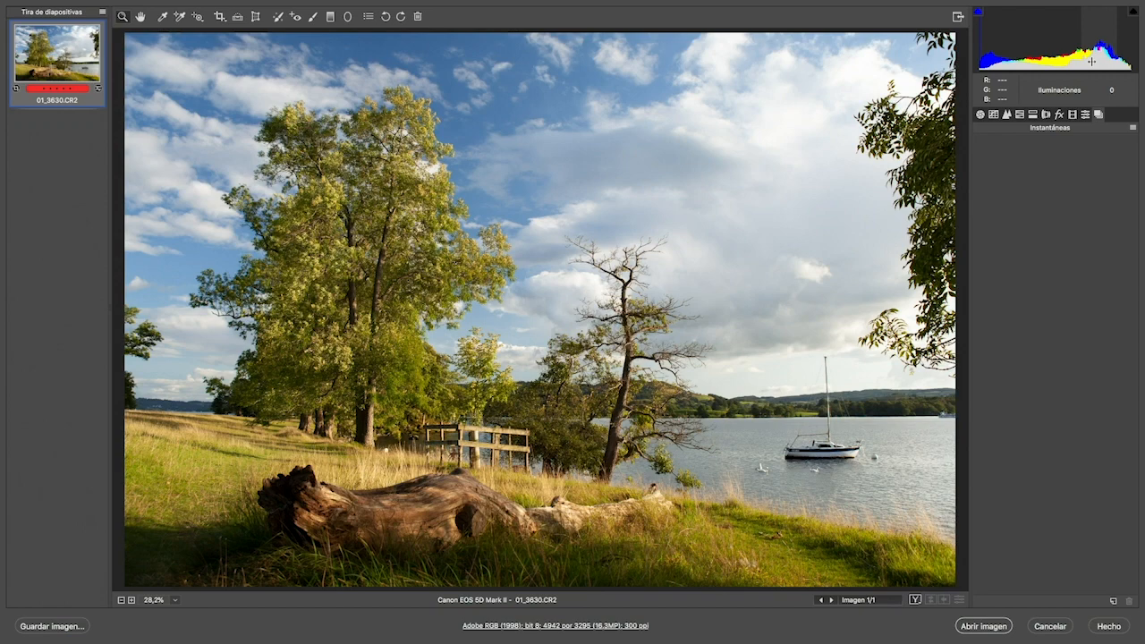
click(980, 114)
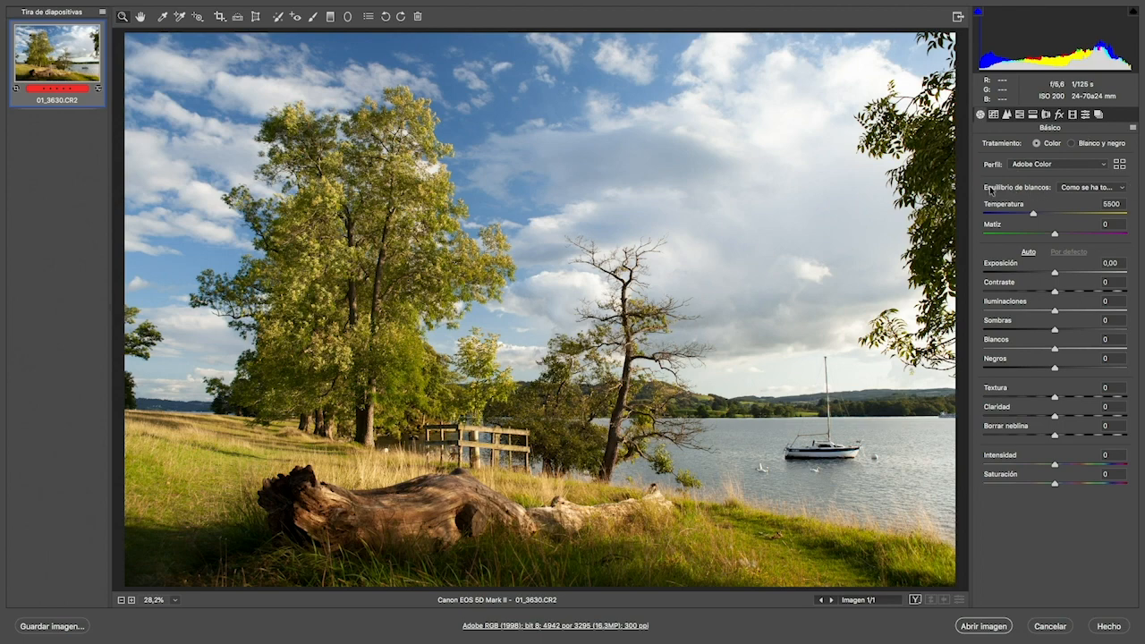
Try a white balance with temperature 5001 and tint +10, and restore it to Como se ha tomado.
key(alt)
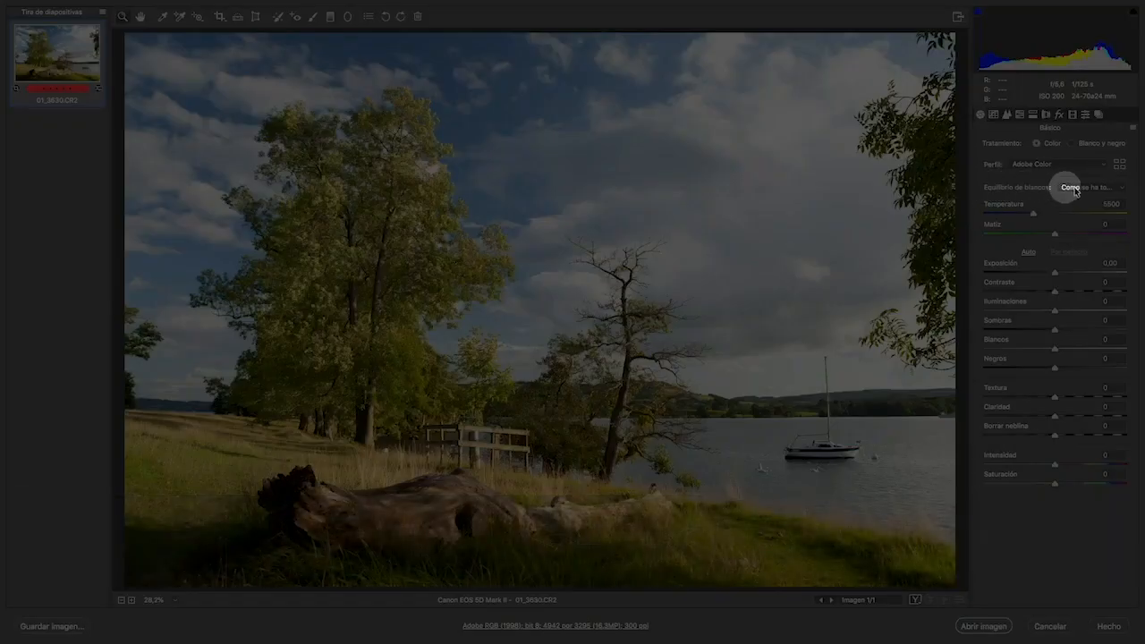
click(1122, 187)
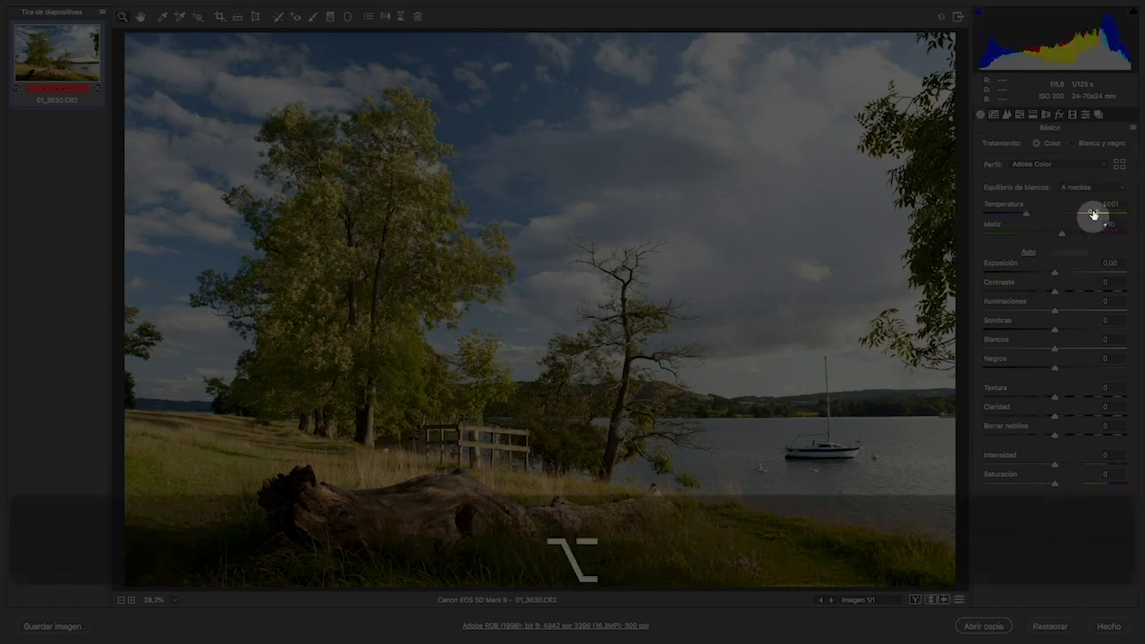
click(1091, 187)
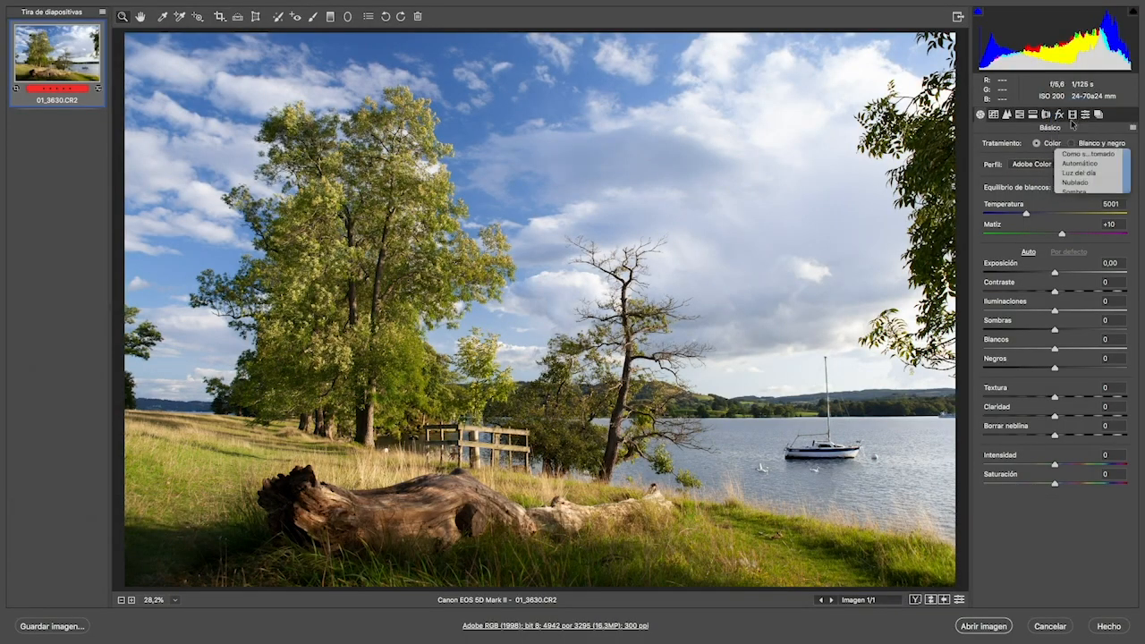
click(1091, 110)
Try the Luz del día, Nublado and Sombra white balance presets on the photo.
click(1084, 189)
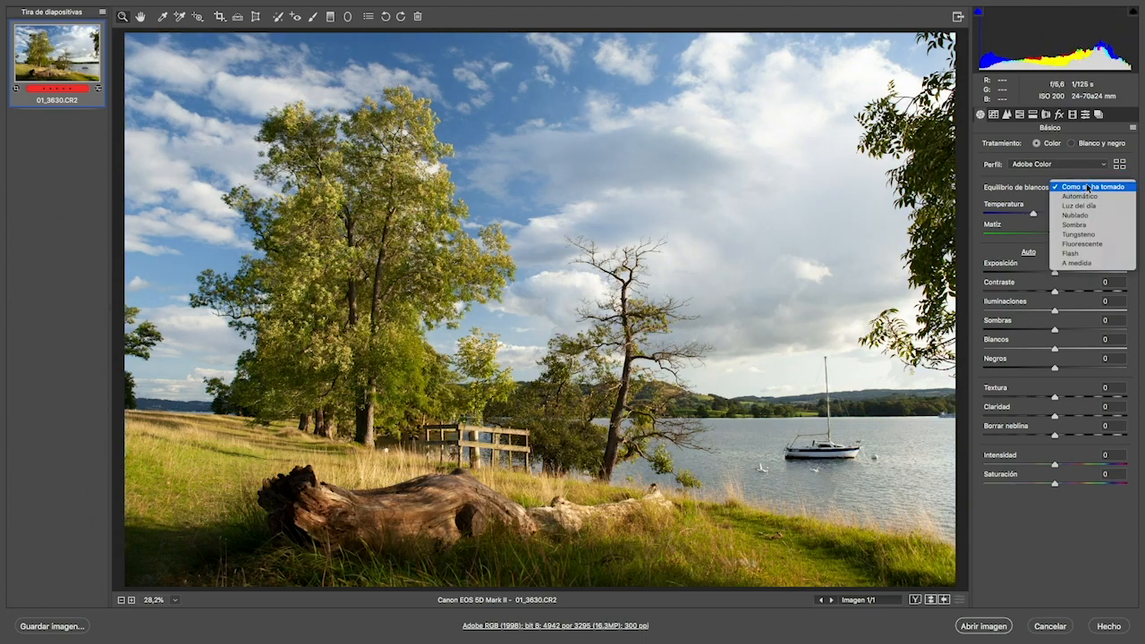
click(1084, 206)
click(1092, 187)
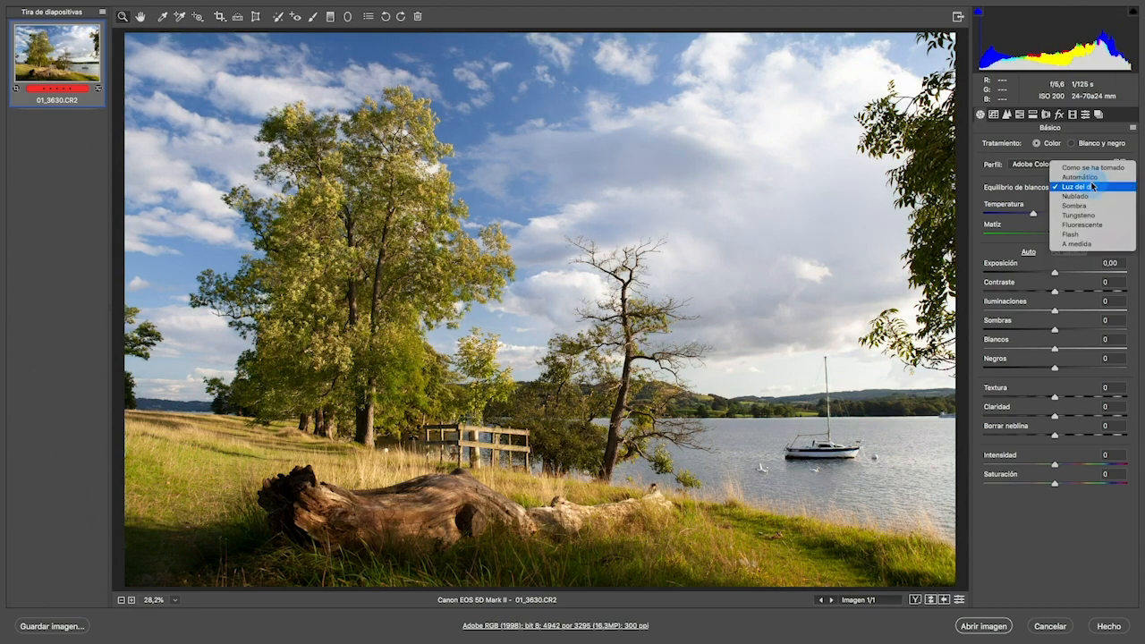
click(1096, 196)
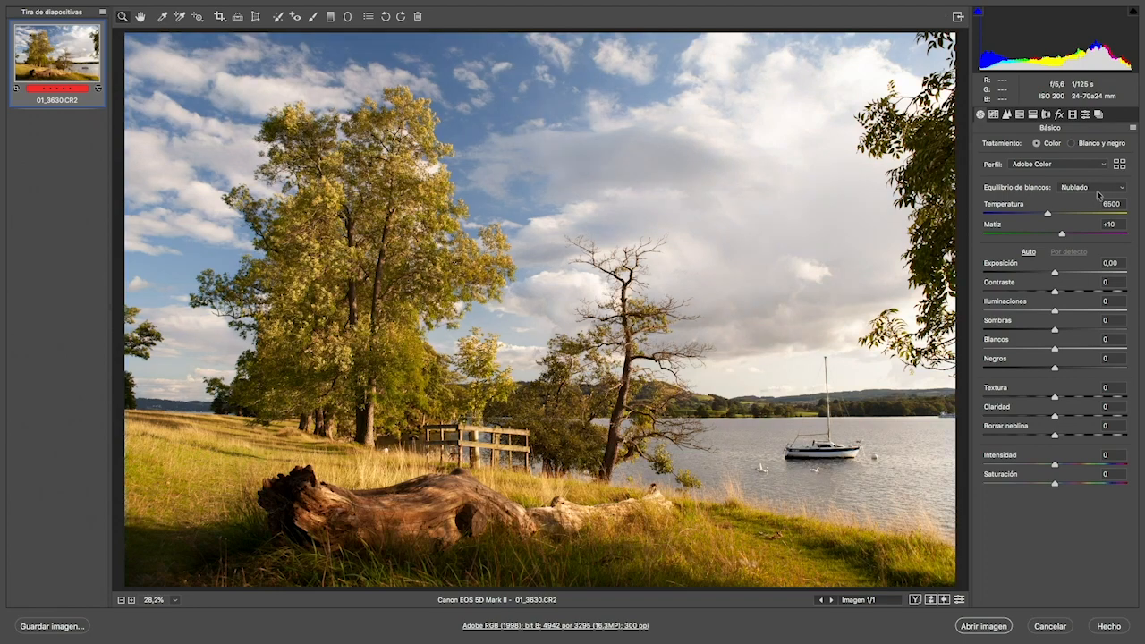
click(1098, 194)
click(1100, 197)
Try the Tungsteno, Fluorescente and Flash white balance presets on the photo.
click(1101, 190)
click(1099, 196)
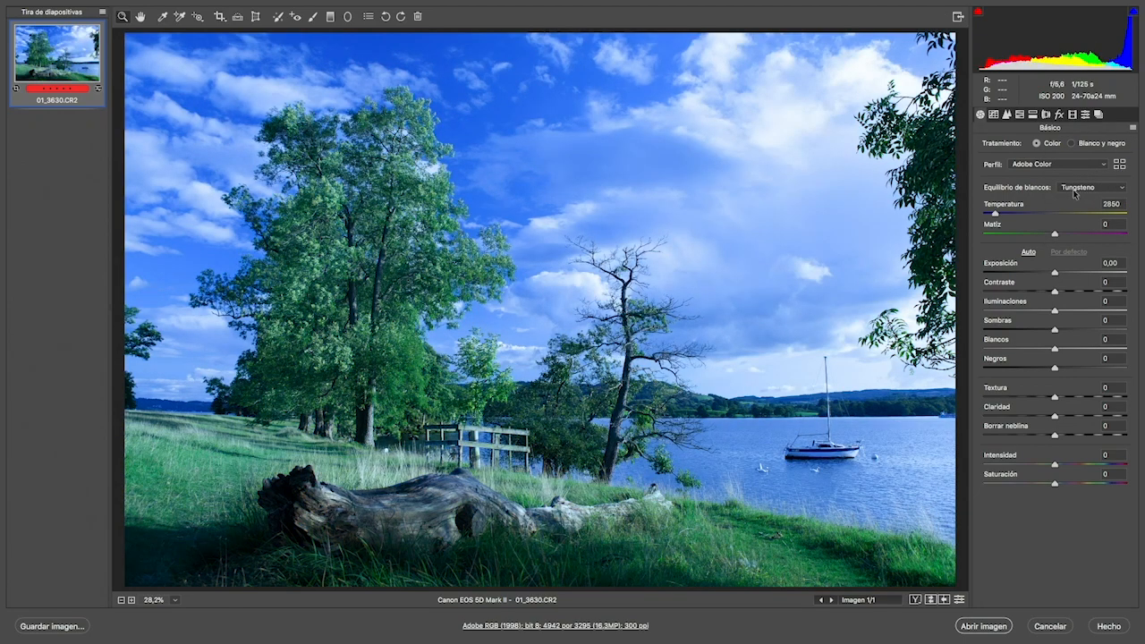
click(1092, 190)
click(1089, 195)
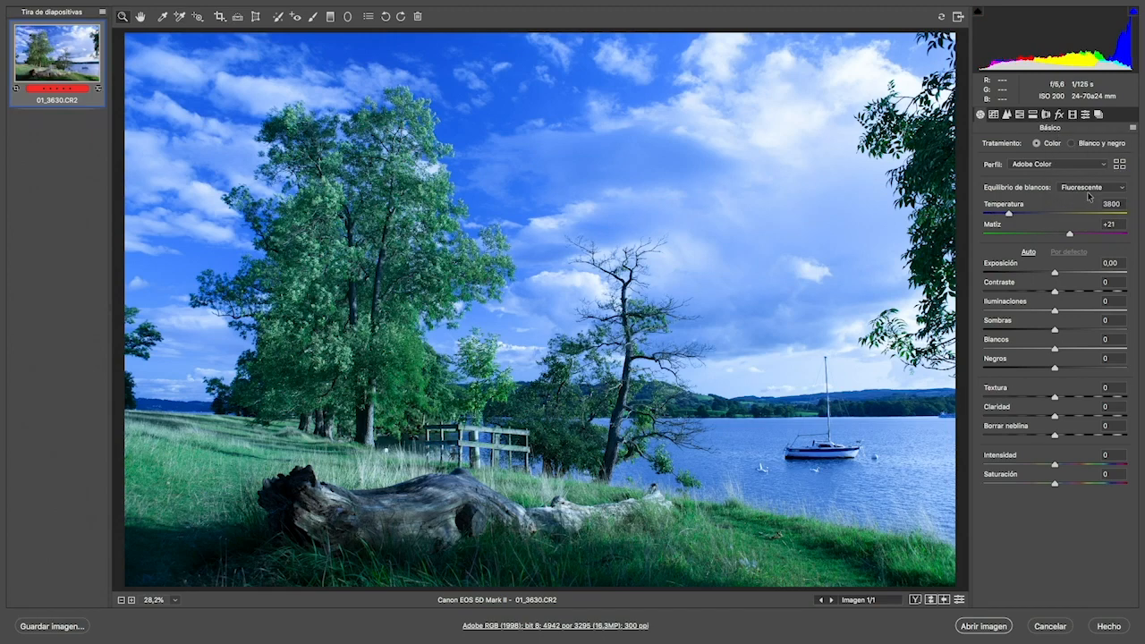
click(1091, 190)
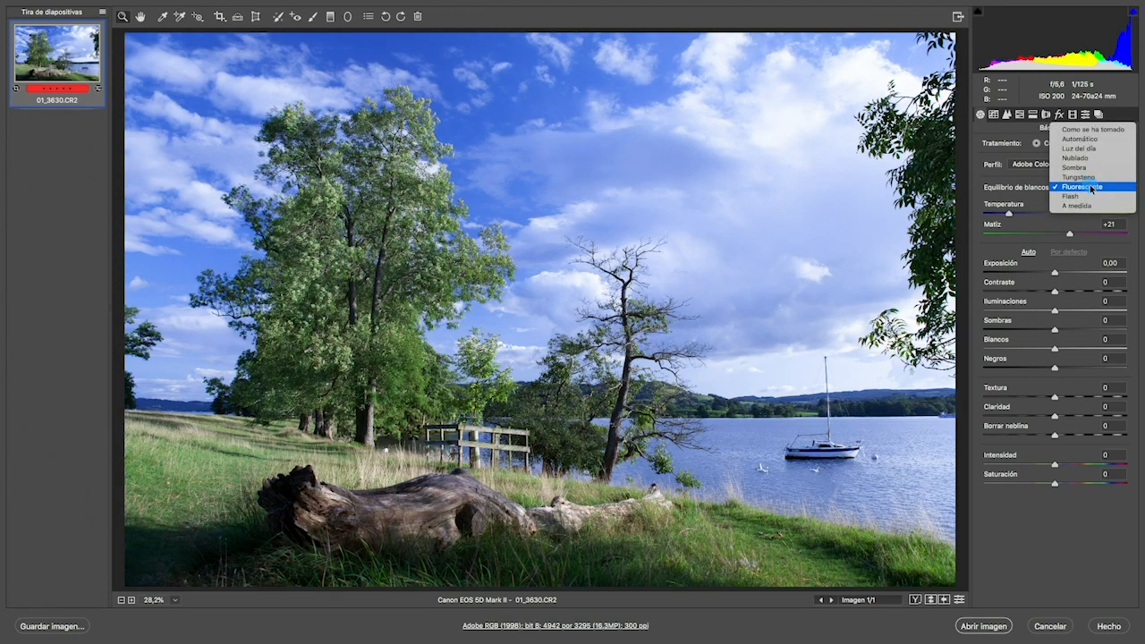
click(1089, 196)
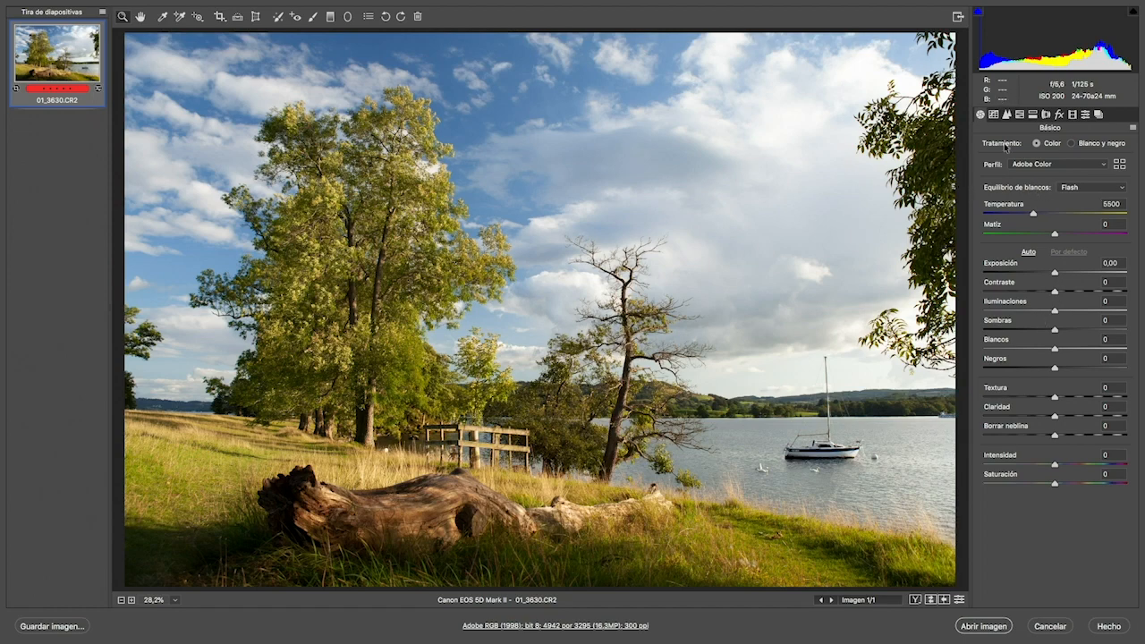
Try Luz del día adjusted to temperature 5750 and tint +20, and restore the white balance to Como se ha tomado.
click(1076, 188)
click(1090, 139)
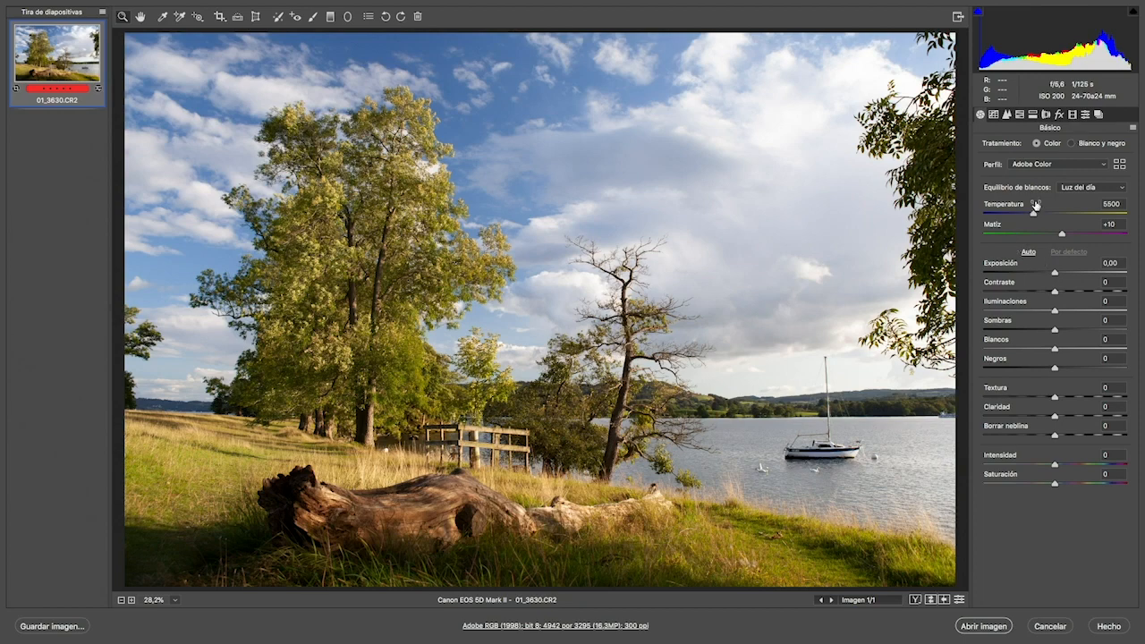
drag(1034, 214, 1070, 238)
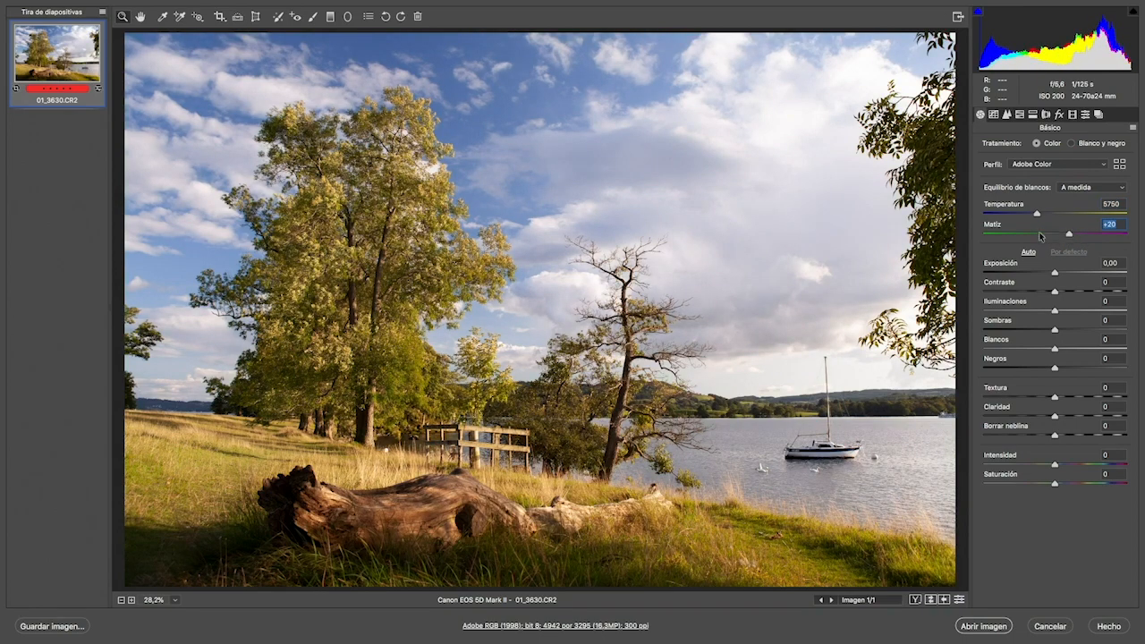
click(1107, 187)
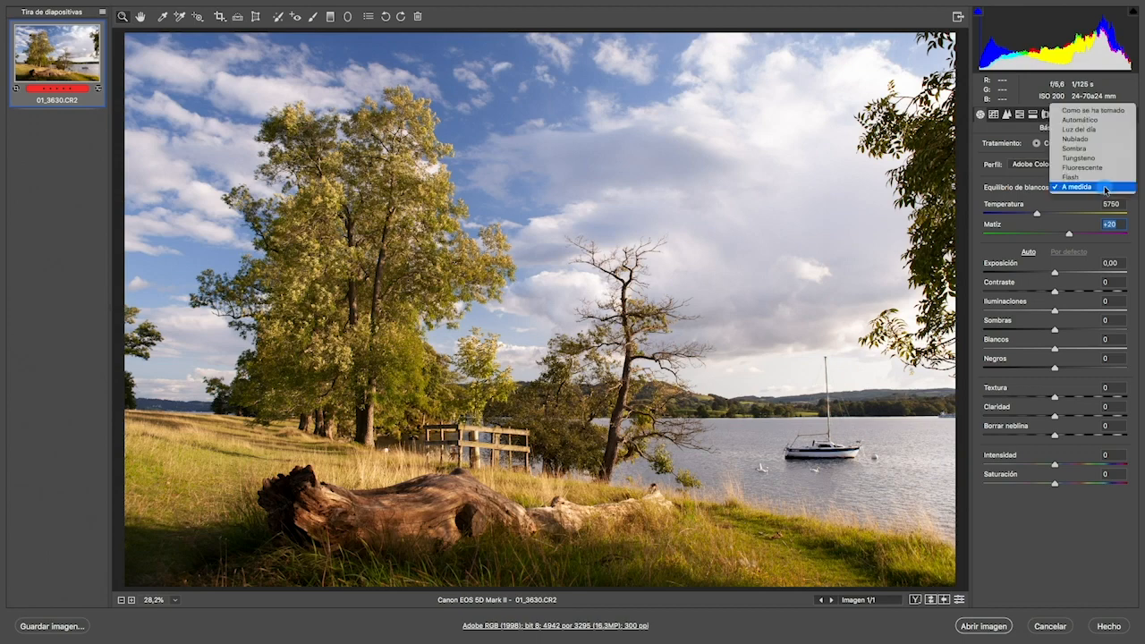
click(1106, 111)
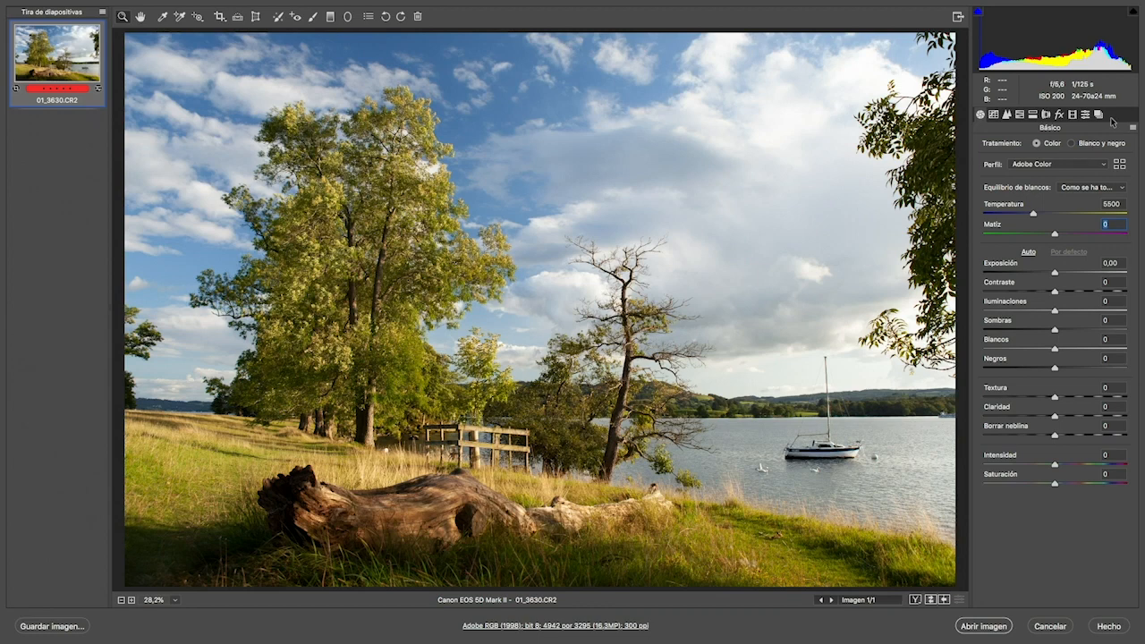
Try a white balance sampled from the sailboat's white hull, and restore it to Como se ha tomado.
key(alt)
click(163, 18)
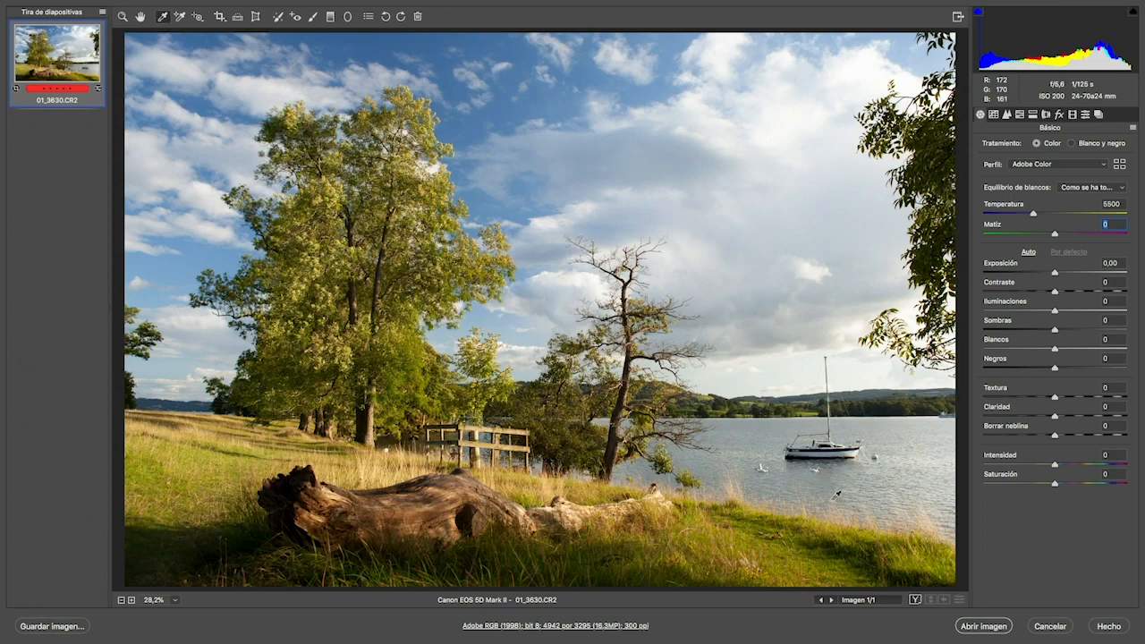
key(alt+super+0)
key(space)
drag(850, 404, 745, 404)
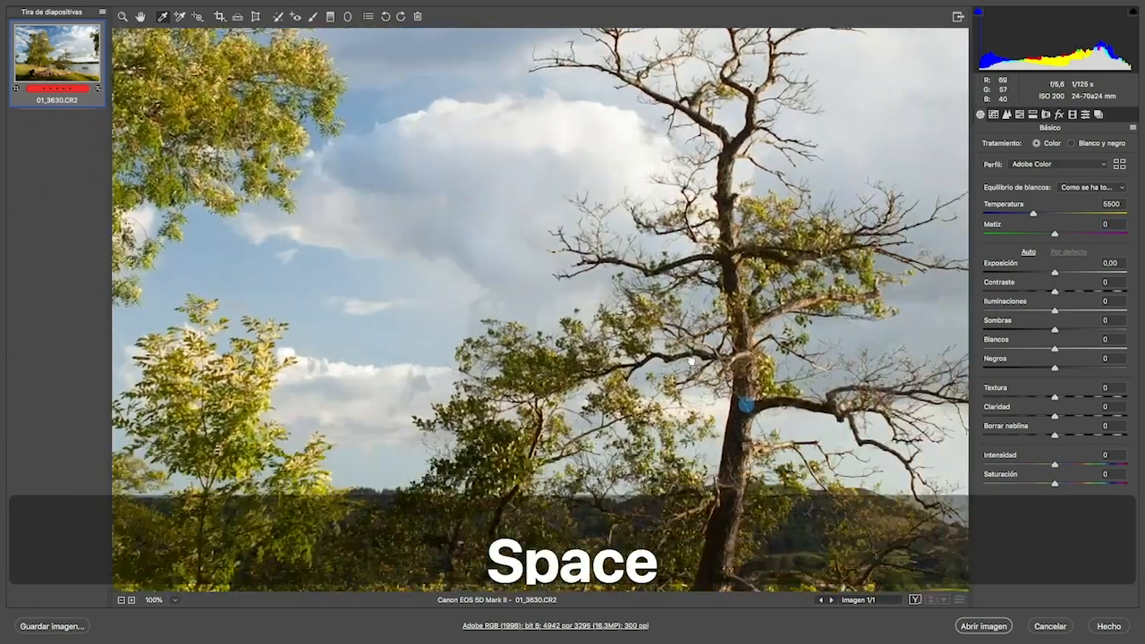
drag(692, 361, 325, 122)
drag(879, 414, 454, 254)
key(super+plus)
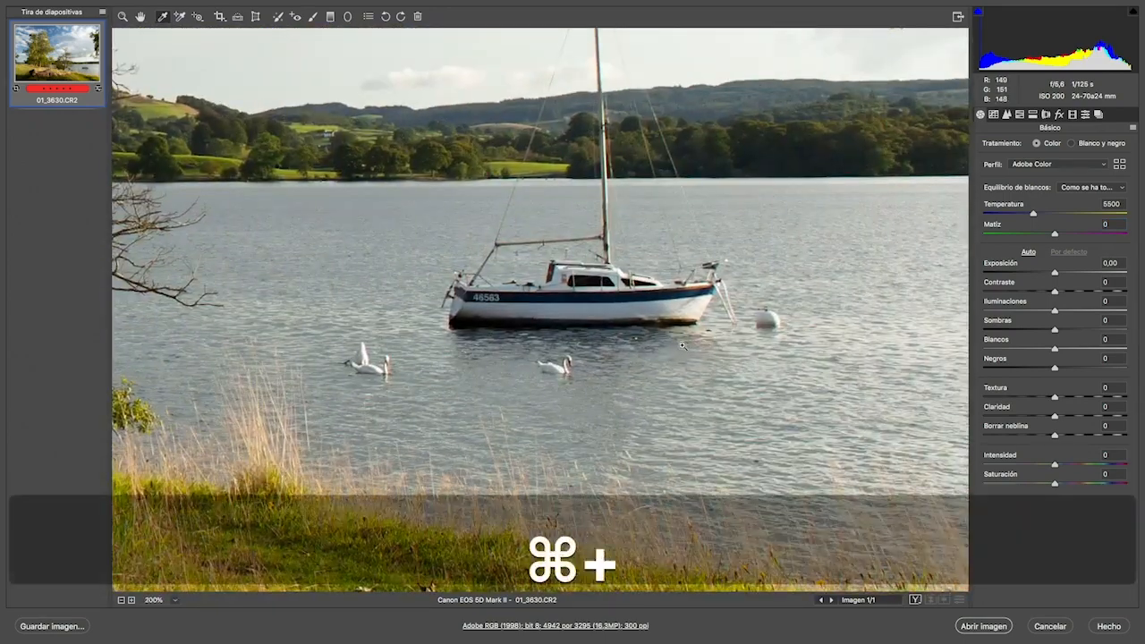
key(super+plus)
key(space)
drag(726, 326, 490, 226)
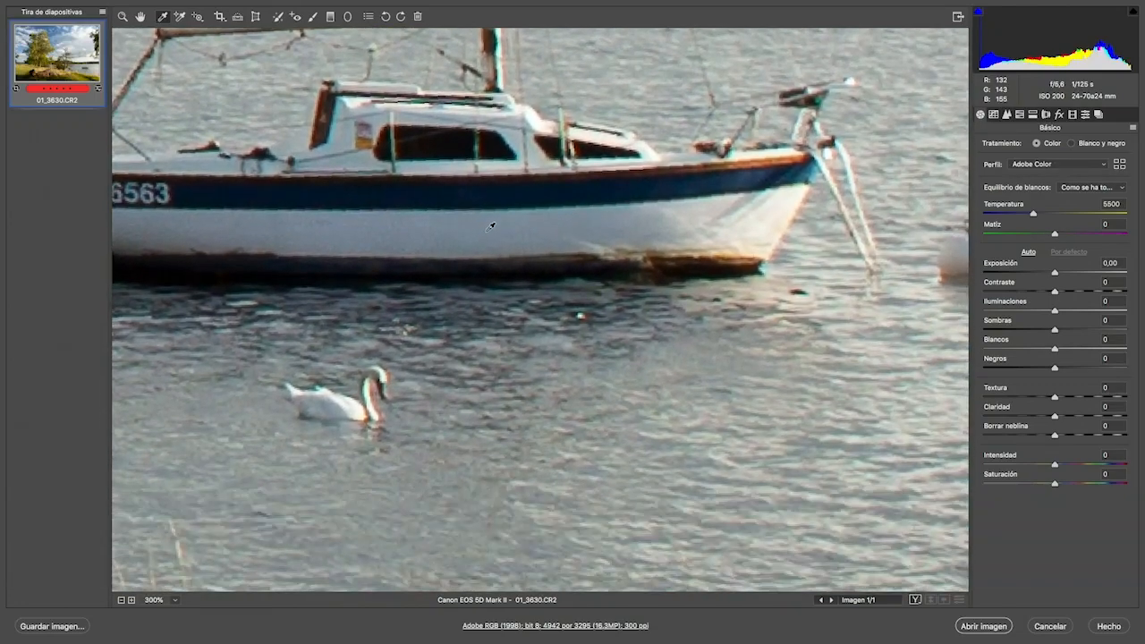
click(483, 229)
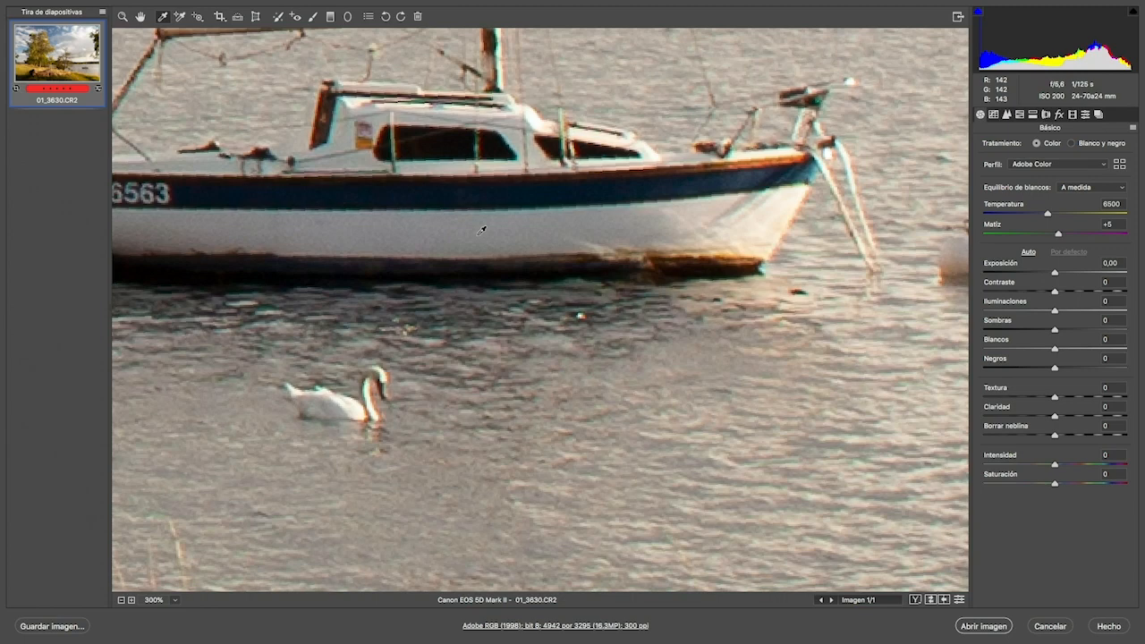
click(1092, 187)
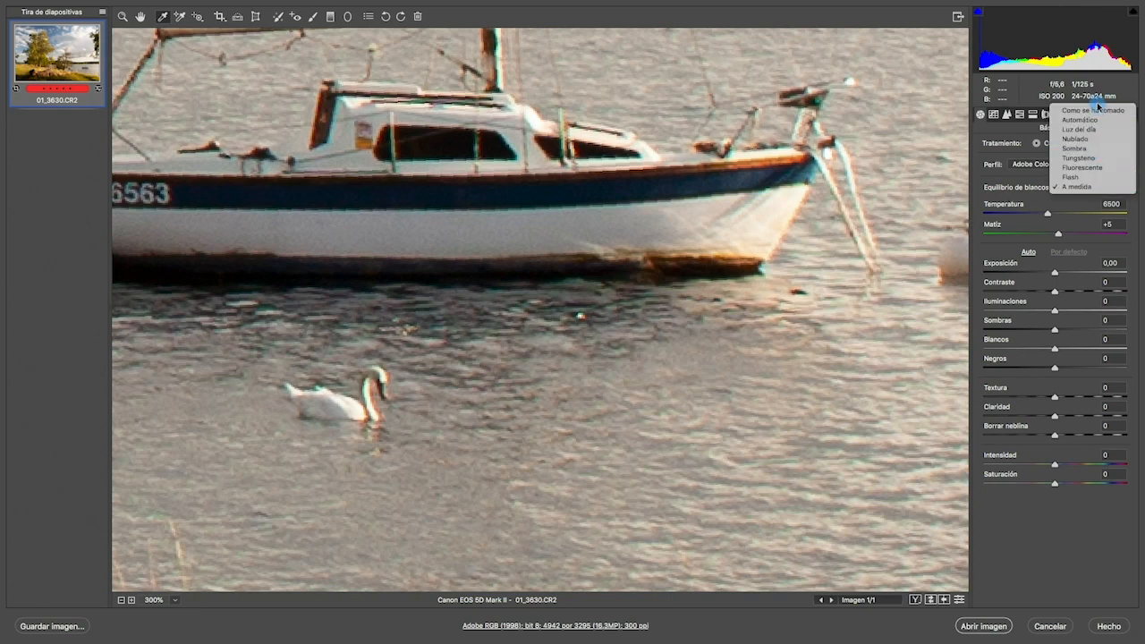
click(1098, 111)
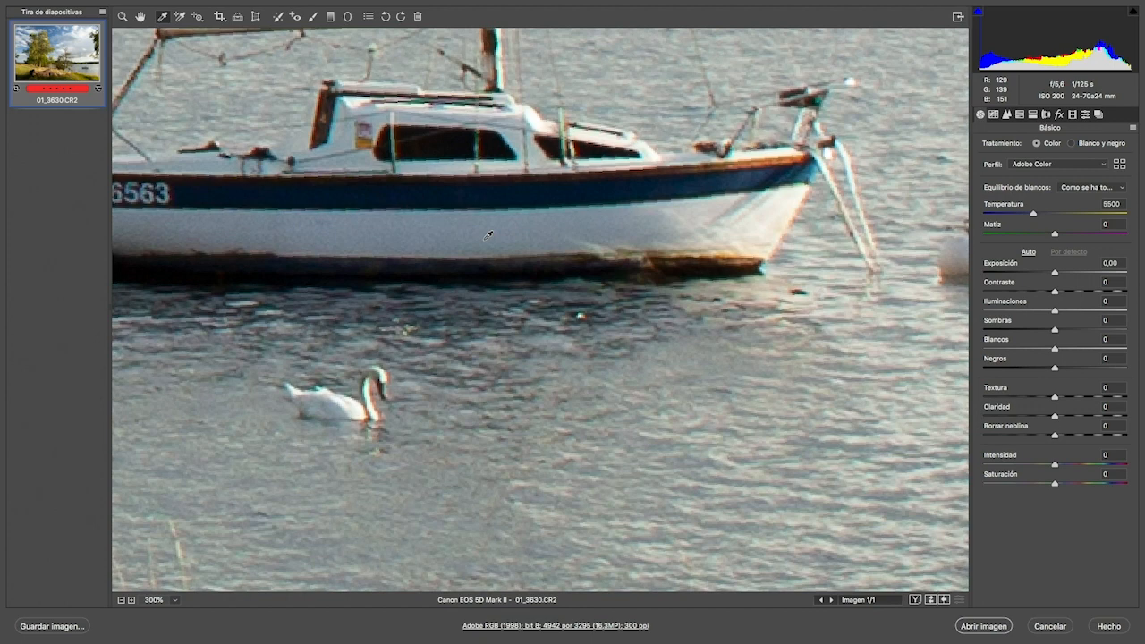
Fit the whole photo in view and set its white balance to Luz del día.
key(super)
key(super+0)
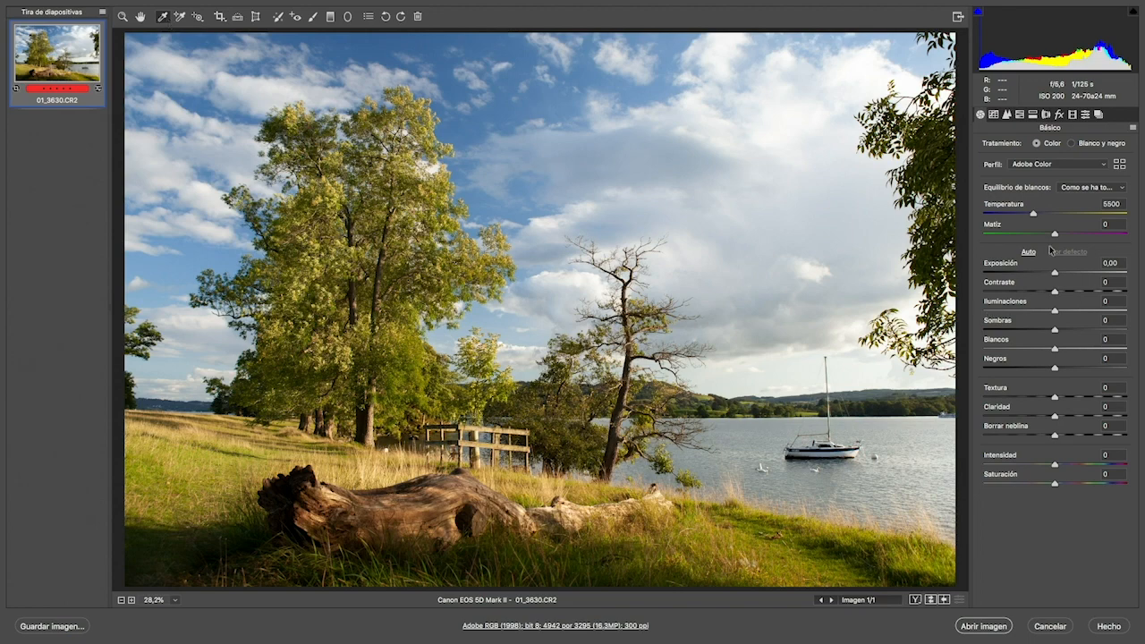
click(1091, 187)
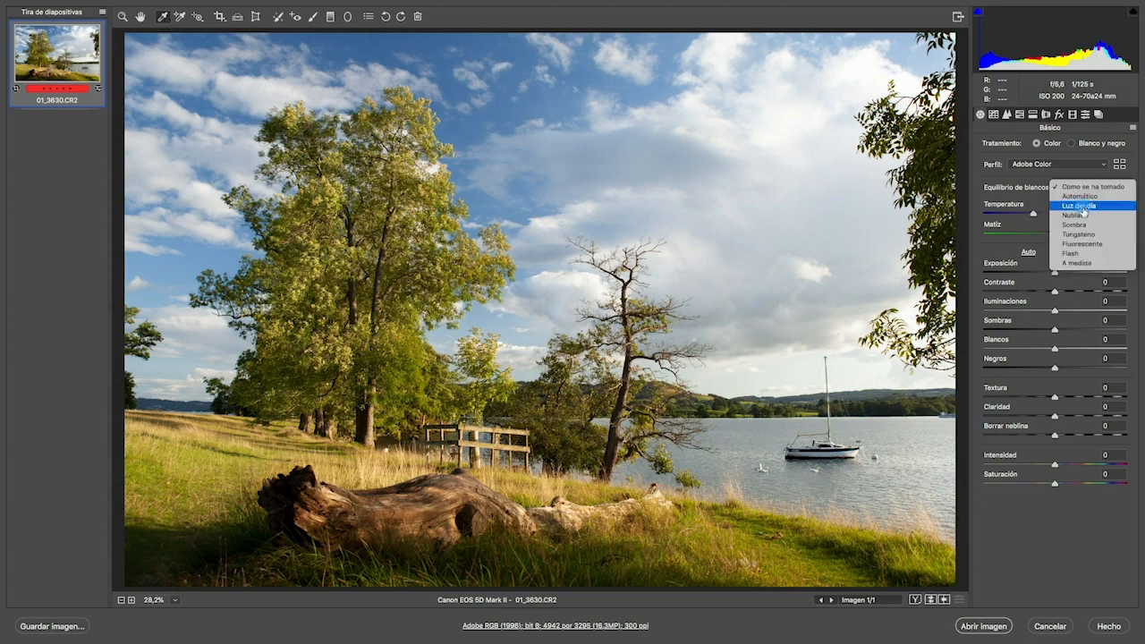
click(1080, 207)
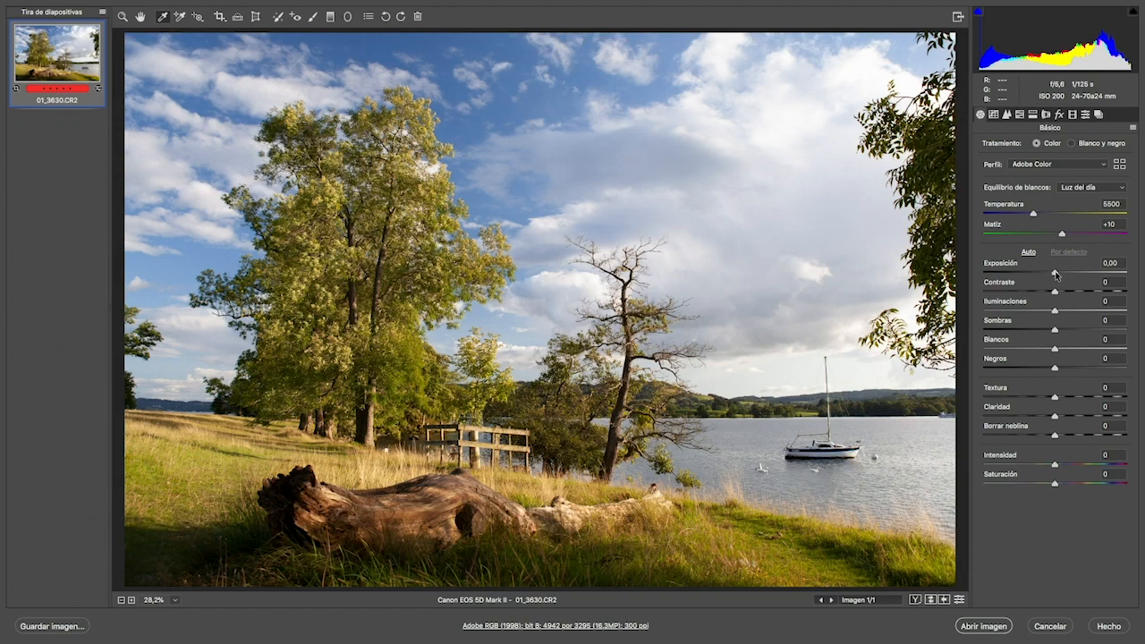
Try darker and brighter exposures between -0,25 and +2,15, and reset Exposición to 0,00.
mouse_move(1056, 275)
mouse_down()
mouse_move(1099, 276)
mouse_move(1027, 269)
mouse_move(1067, 266)
mouse_up()
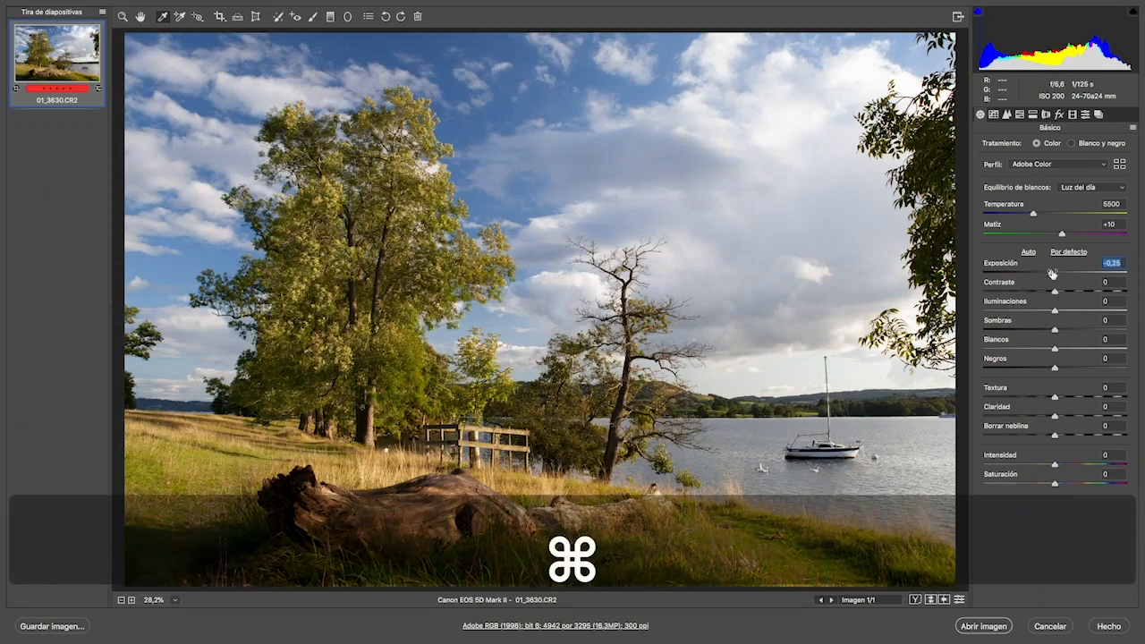
click(1057, 275)
drag(1057, 274, 1055, 274)
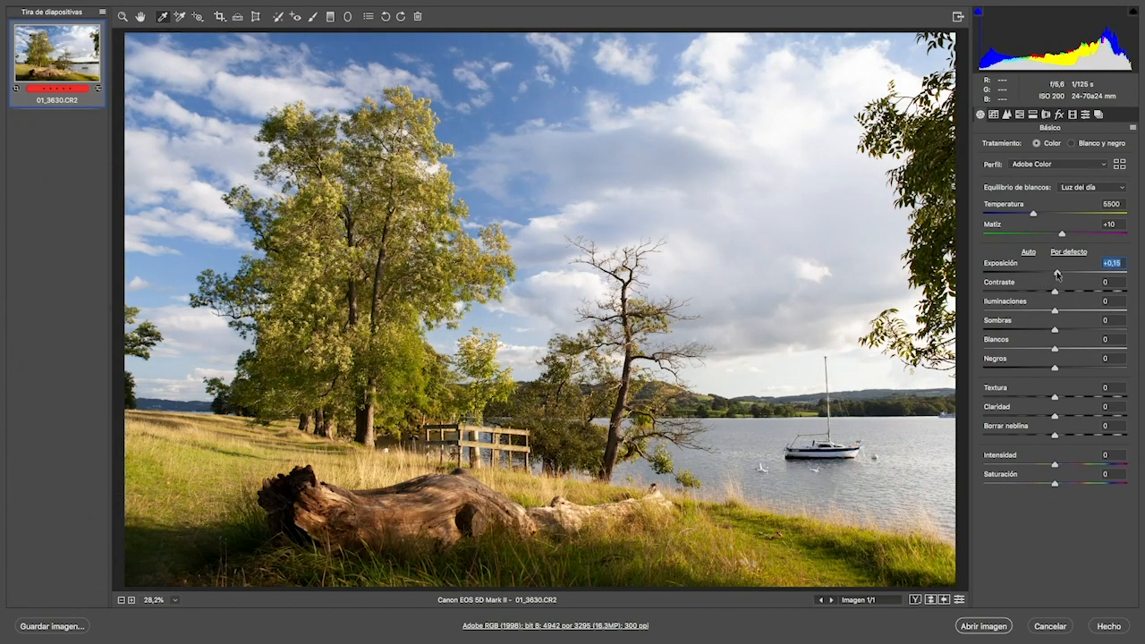
drag(1057, 275, 1056, 276)
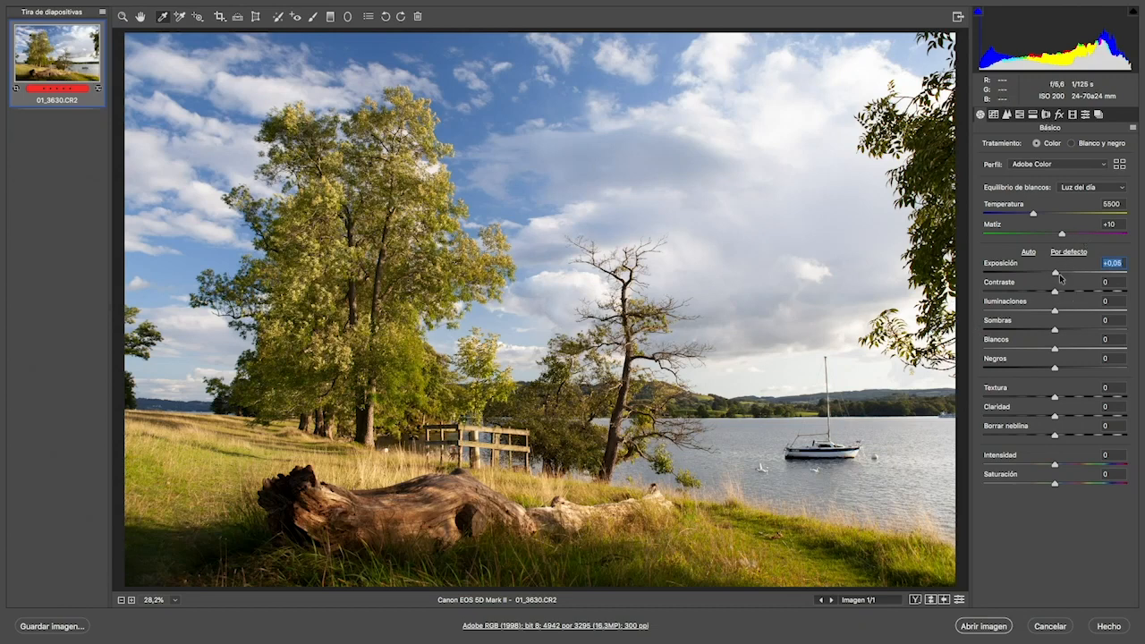
drag(1055, 273, 1075, 277)
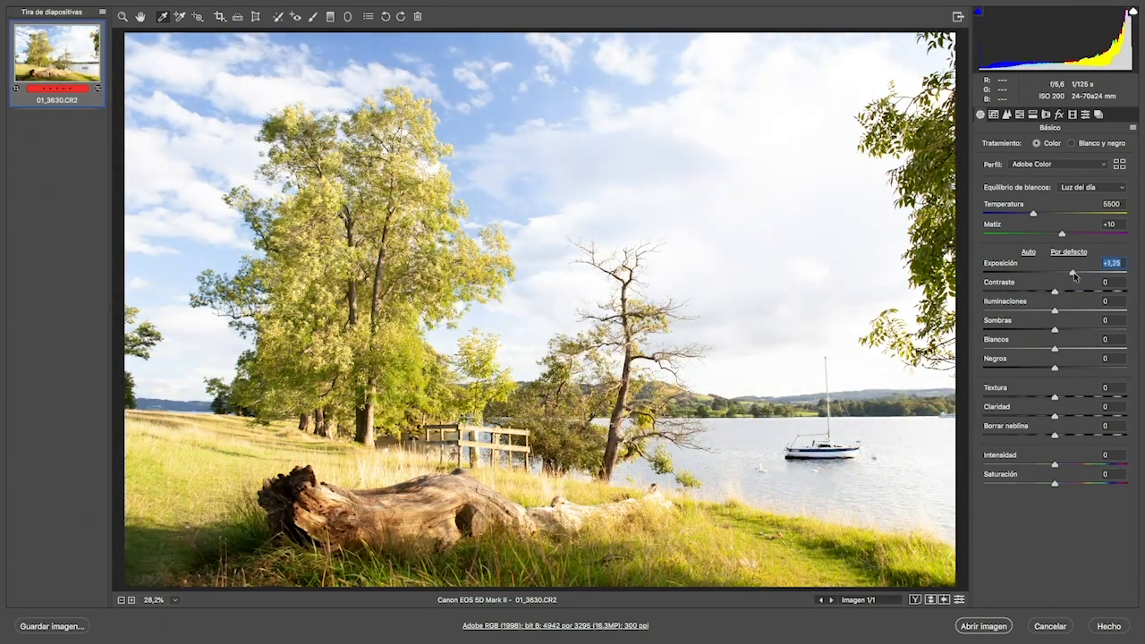
key(super+z)
key(super+z)
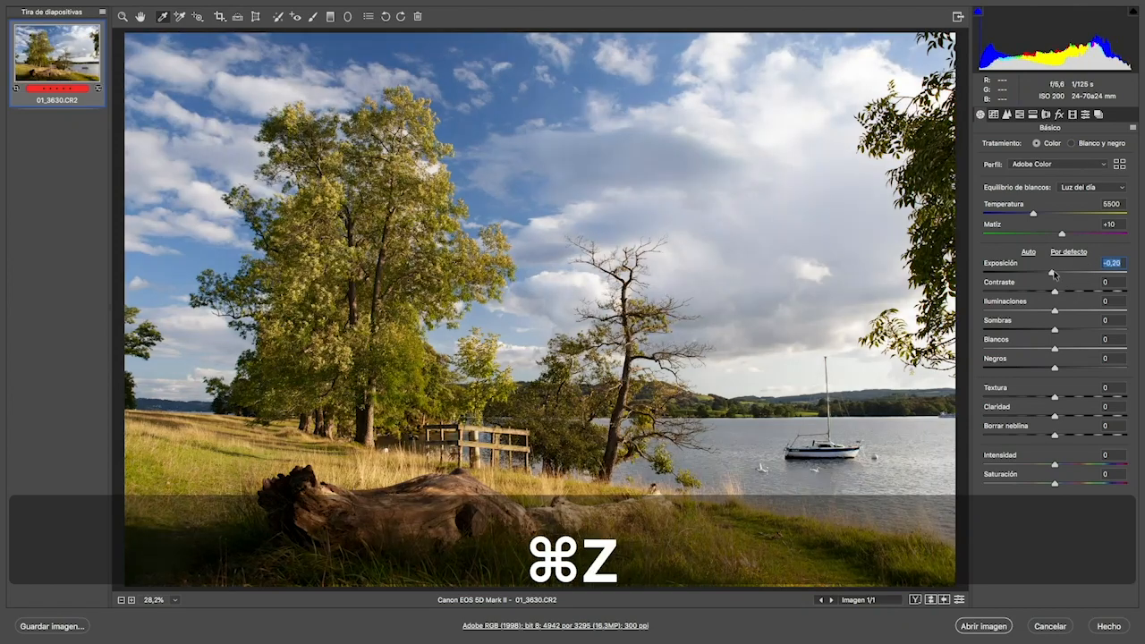
drag(1053, 274, 1086, 274)
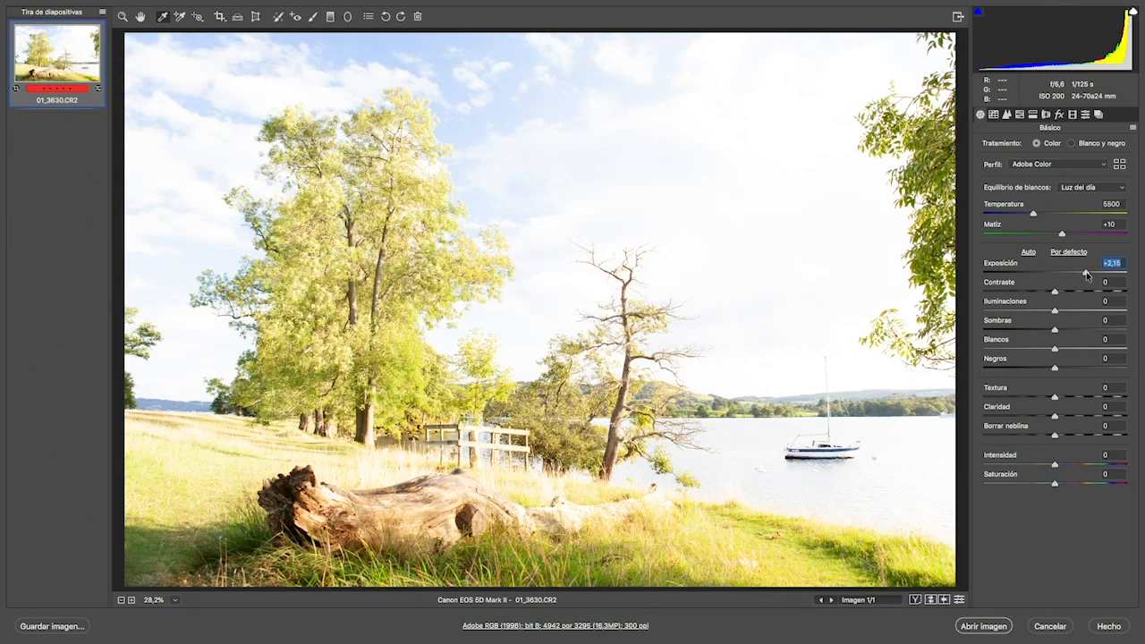
double_click(1086, 273)
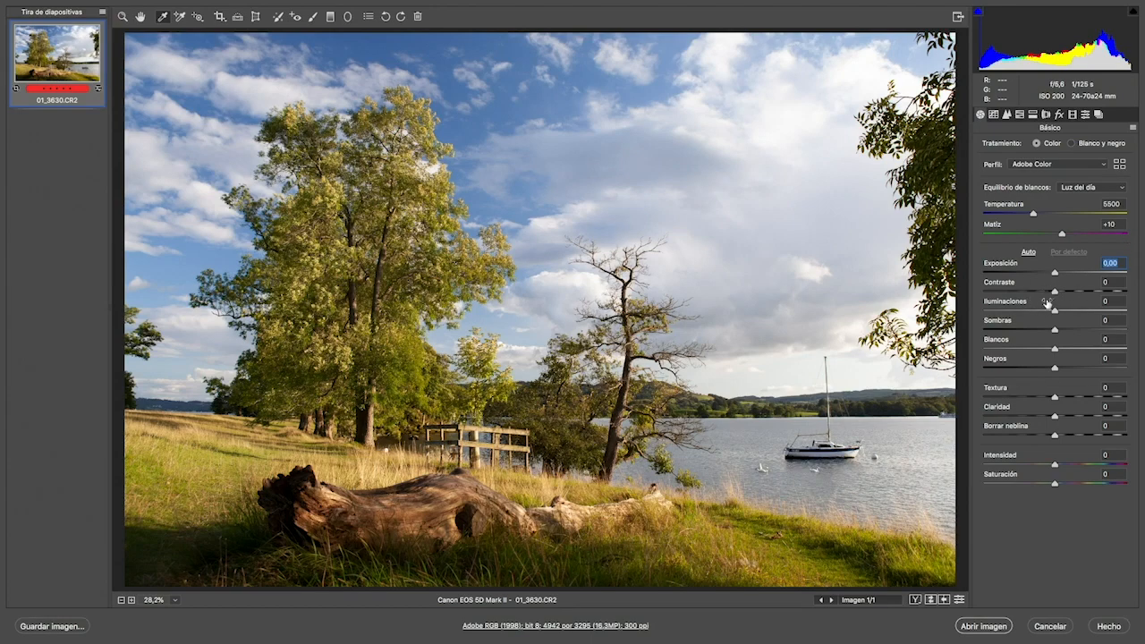
Try a stronger contrast on the landscape, reset it, and set Contraste to -1.
mouse_move(1058, 291)
mouse_down()
mouse_move(1115, 292)
mouse_move(972, 284)
mouse_move(1105, 291)
mouse_move(1004, 289)
mouse_move(1079, 292)
mouse_up()
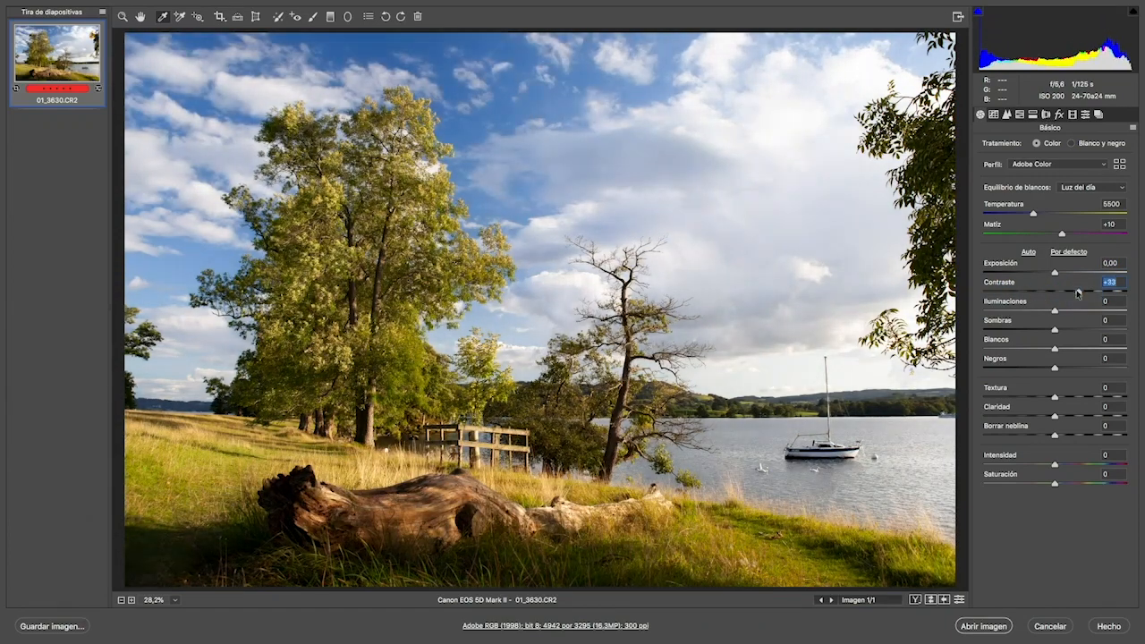
double_click(1079, 292)
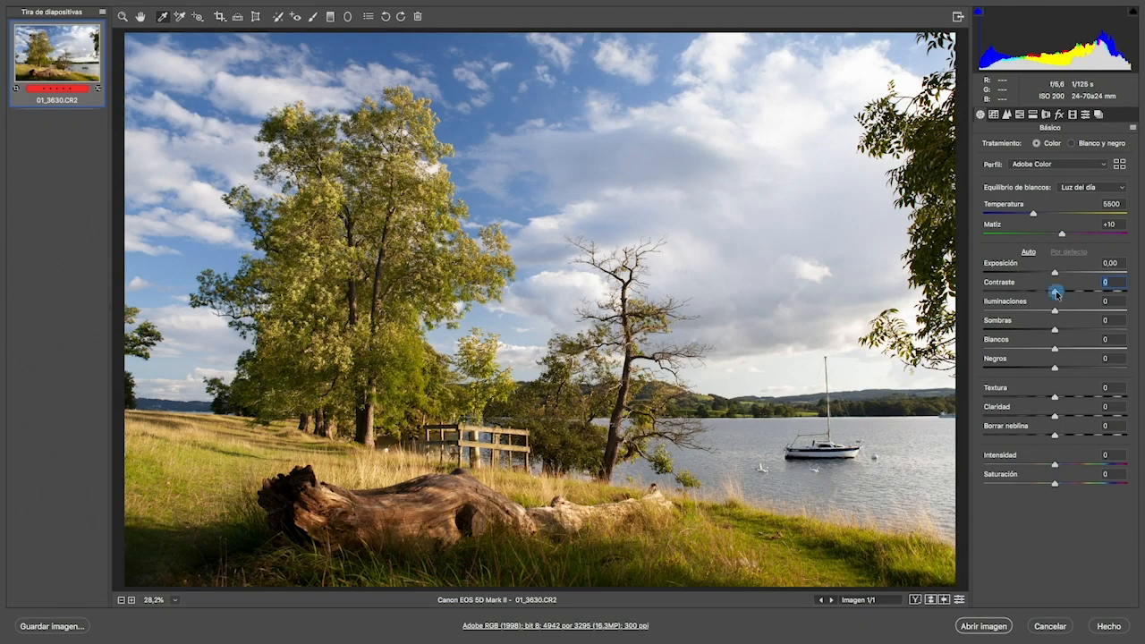
mouse_move(1055, 291)
mouse_down()
mouse_move(1114, 302)
mouse_move(990, 289)
mouse_move(1055, 295)
mouse_up()
double_click(981, 288)
Try recovering the tonal extremes with Iluminaciones at -100 and Sombras at +100.
key(alt)
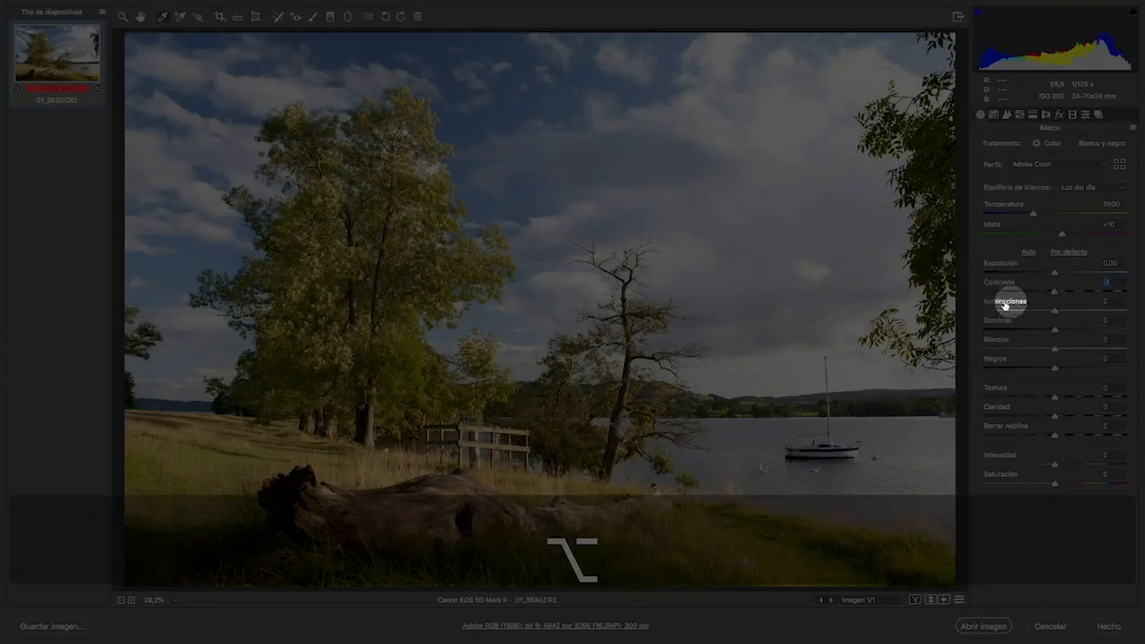
key(alt)
mouse_move(1055, 311)
mouse_down()
mouse_move(1077, 310)
mouse_move(1035, 312)
mouse_move(1079, 309)
mouse_move(984, 311)
mouse_move(1045, 313)
mouse_move(1002, 315)
mouse_move(1043, 317)
mouse_move(1032, 313)
mouse_up()
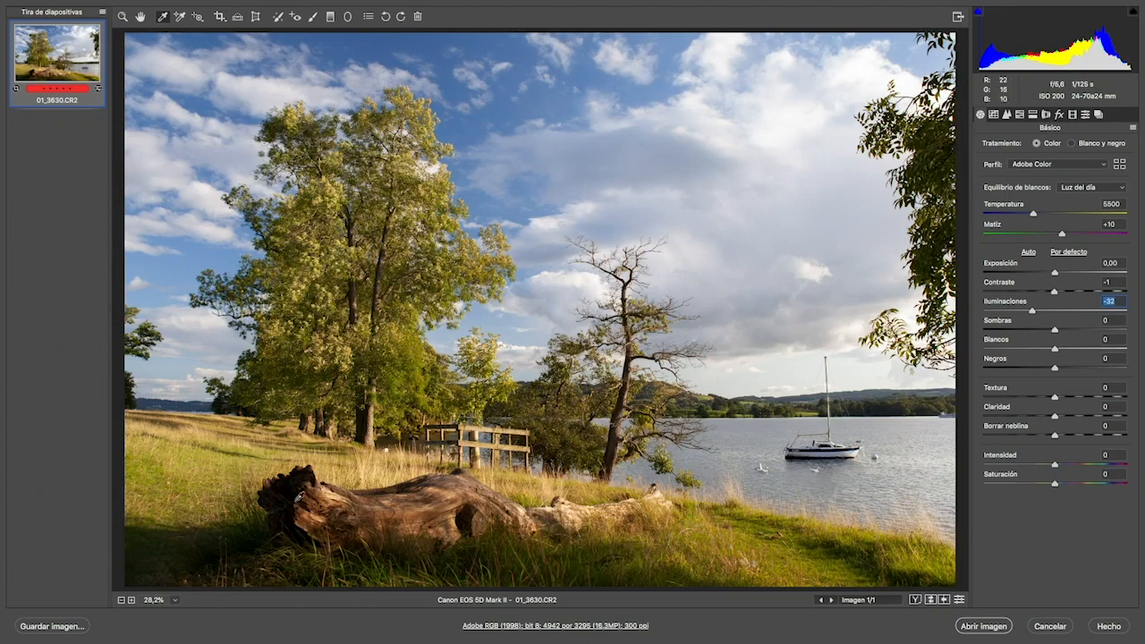
key(alt)
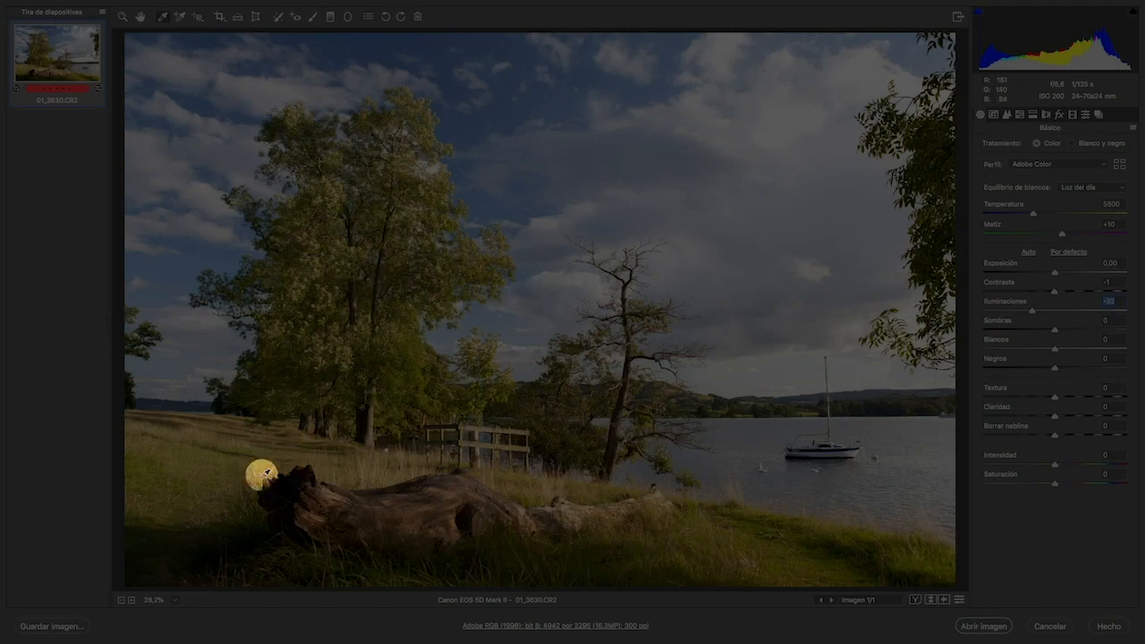
key(alt)
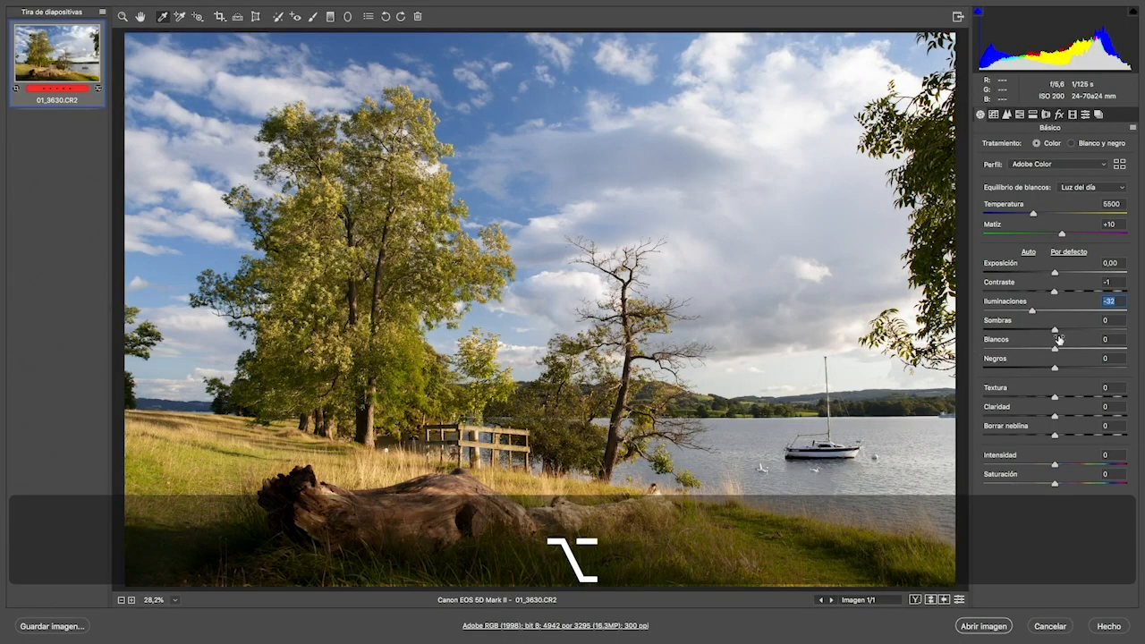
drag(1055, 332, 1129, 329)
drag(1031, 311, 946, 305)
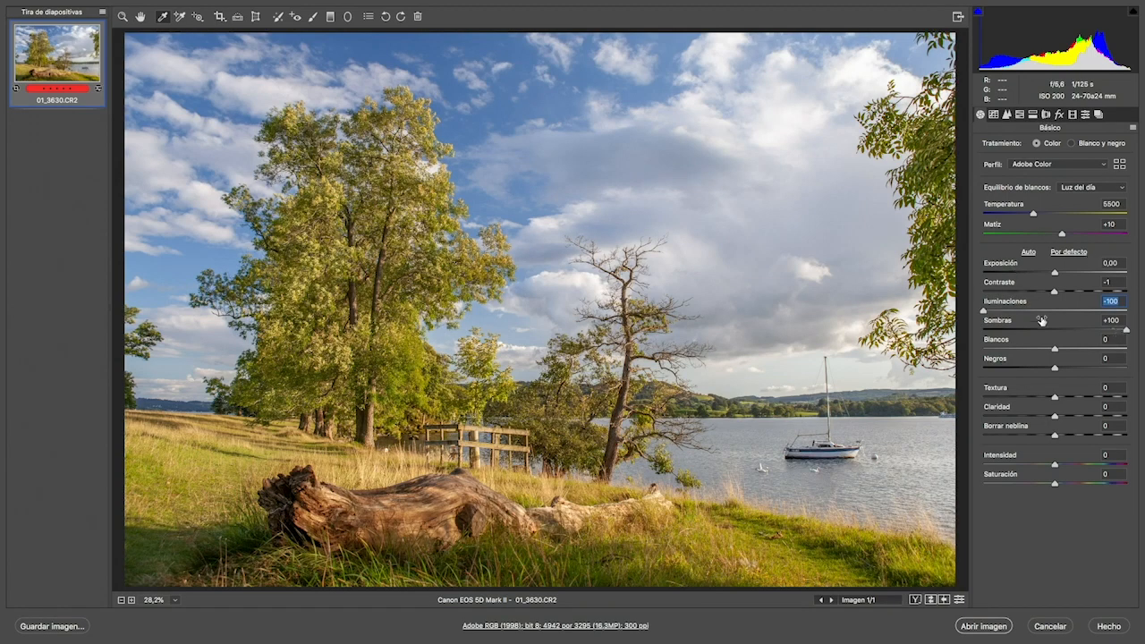
Set Iluminaciones to -24 and Sombras to +12, and close the RAW photo keeping its adjustments.
drag(985, 311, 1038, 310)
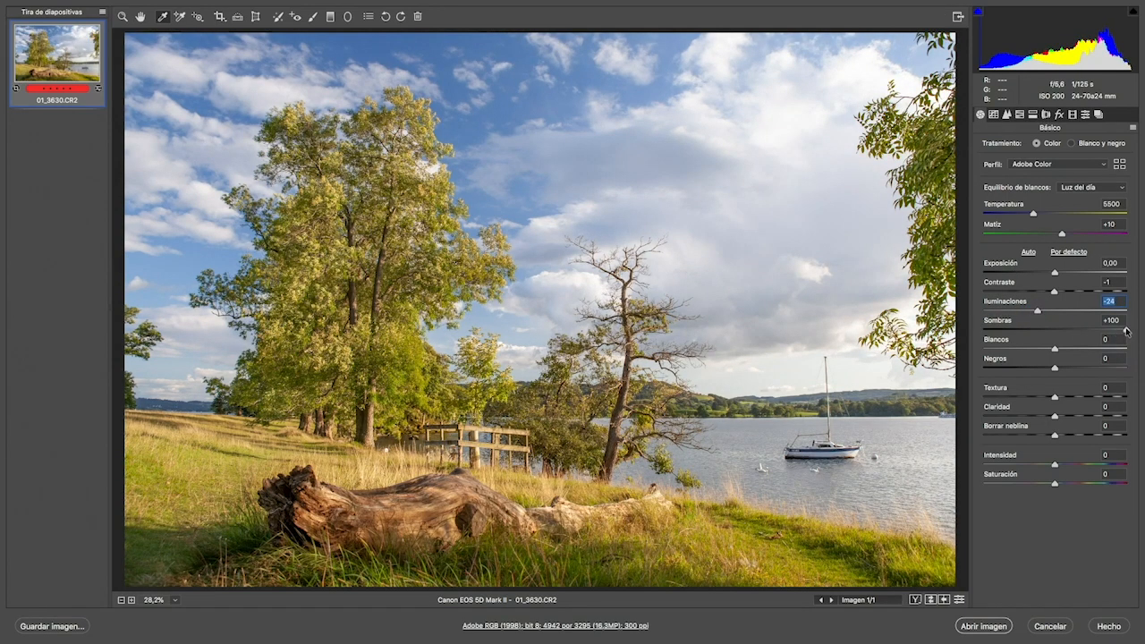
drag(1127, 331, 1063, 330)
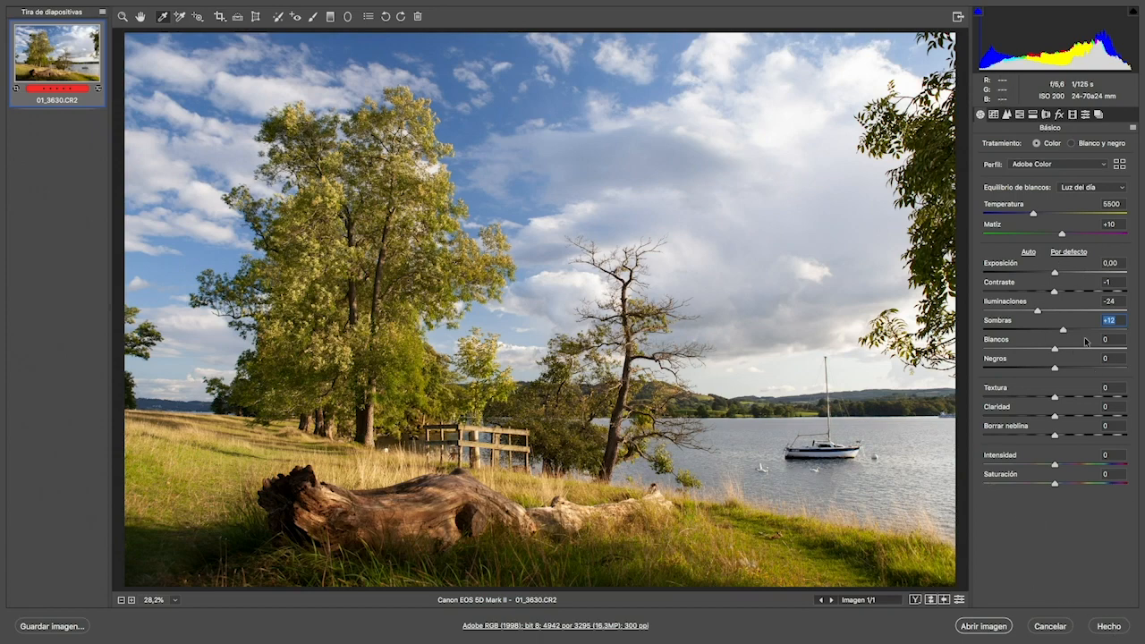
click(1103, 632)
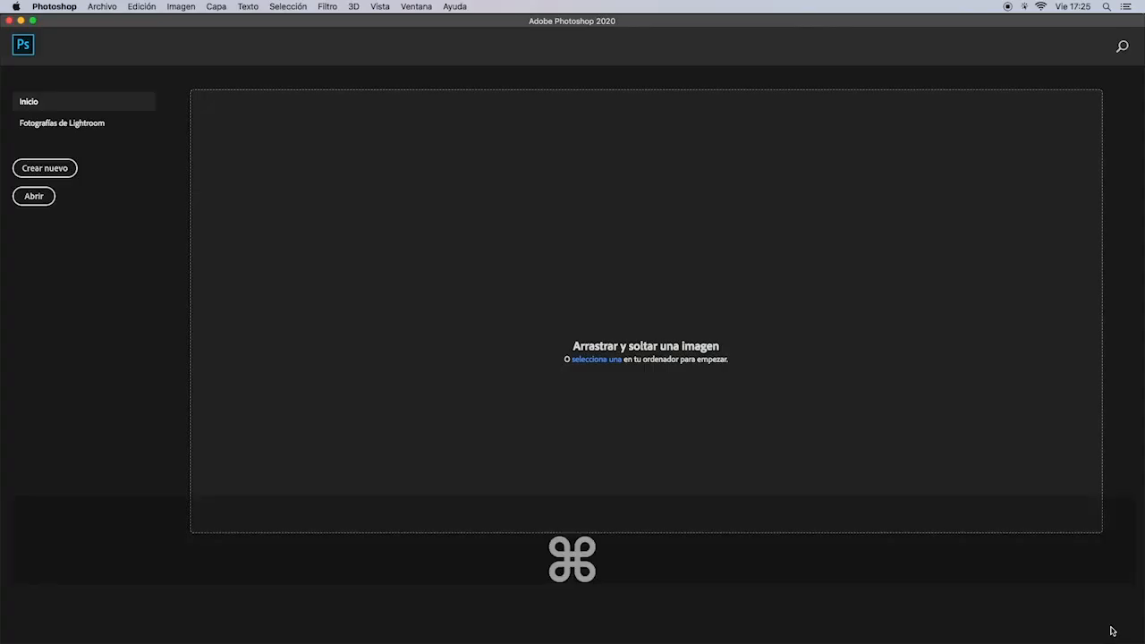
Switch to Adobe Bridge and open the four images from 01_3630.CR2 to 04_2050.CR2 together in Camera Raw.
key(super+Tab)
mouse_move(915, 218)
mouse_down()
mouse_move(913, 245)
mouse_move(915, 230)
mouse_up()
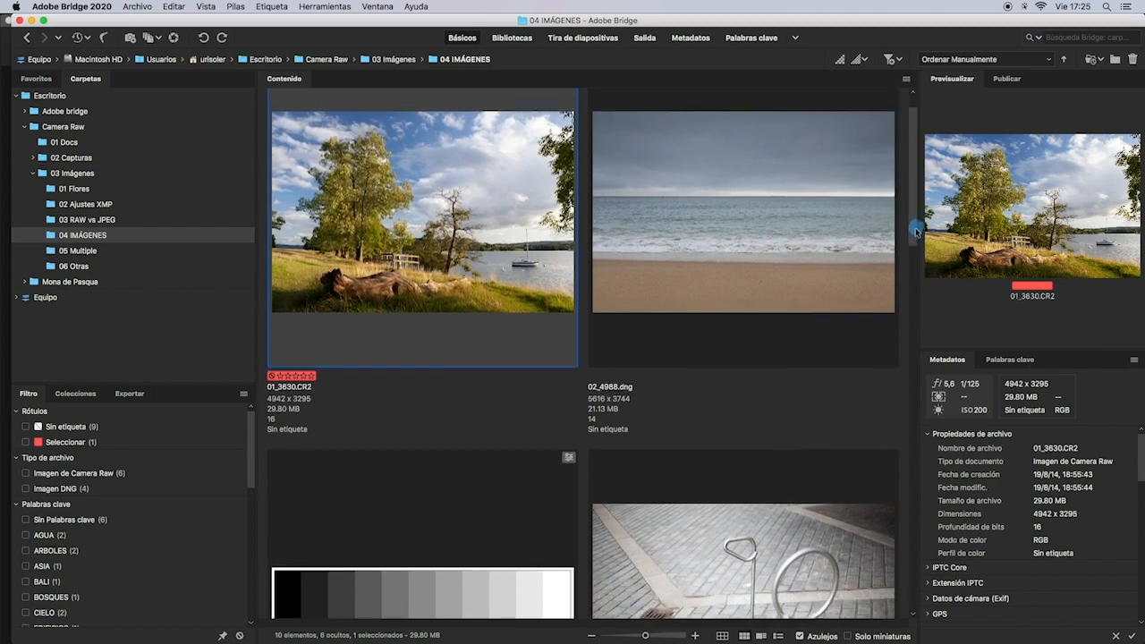
scroll(914, 236, down, 5)
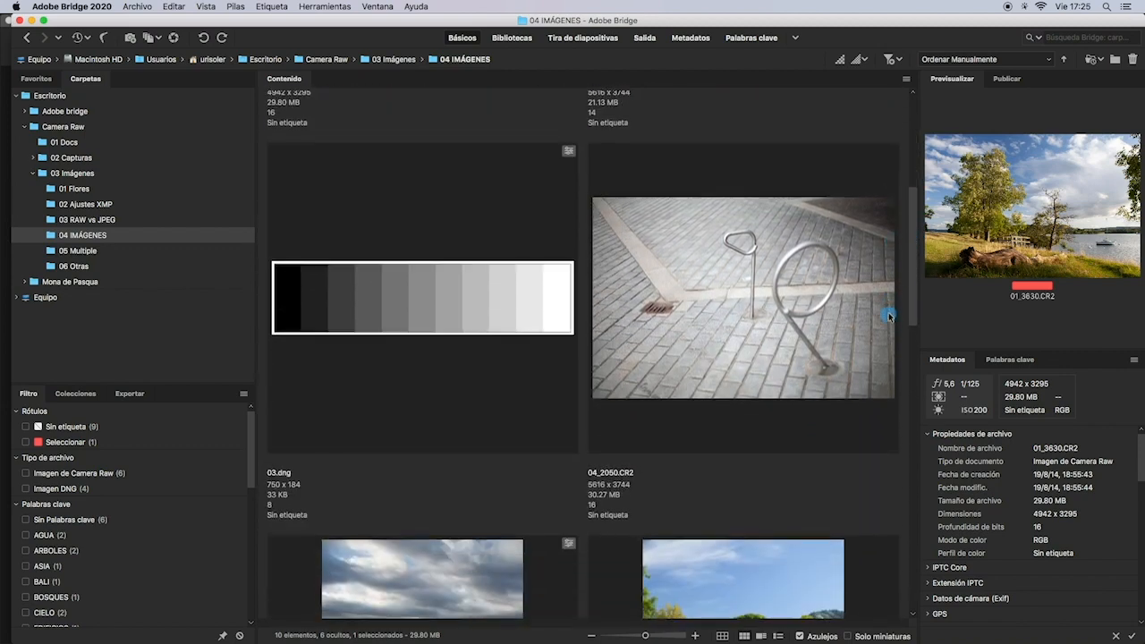
shift+click(811, 382)
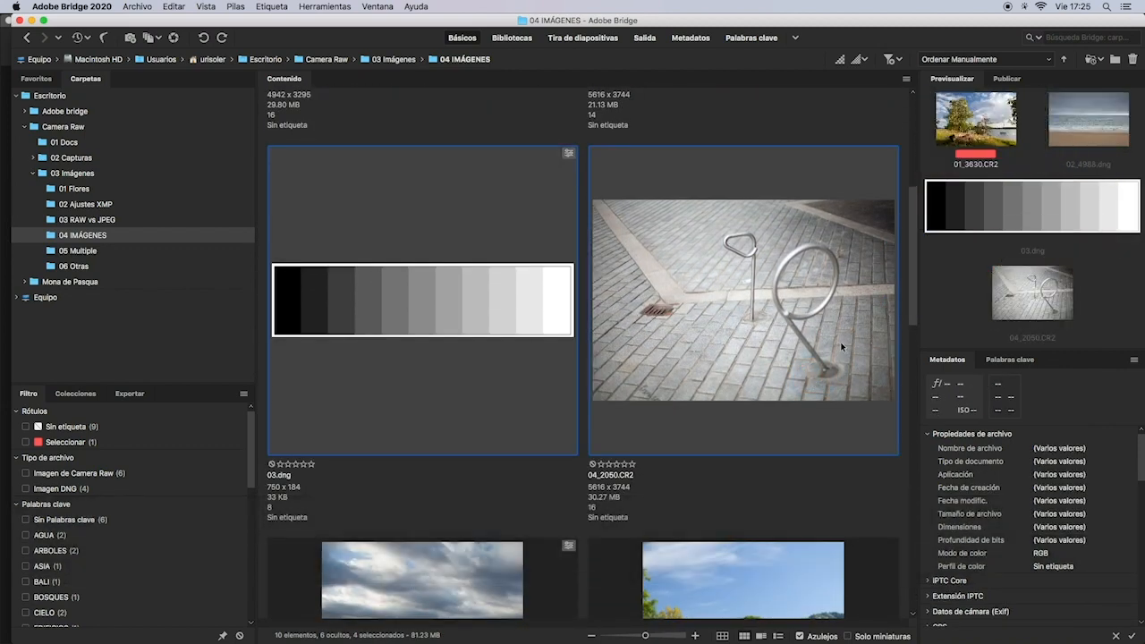
key(Return)
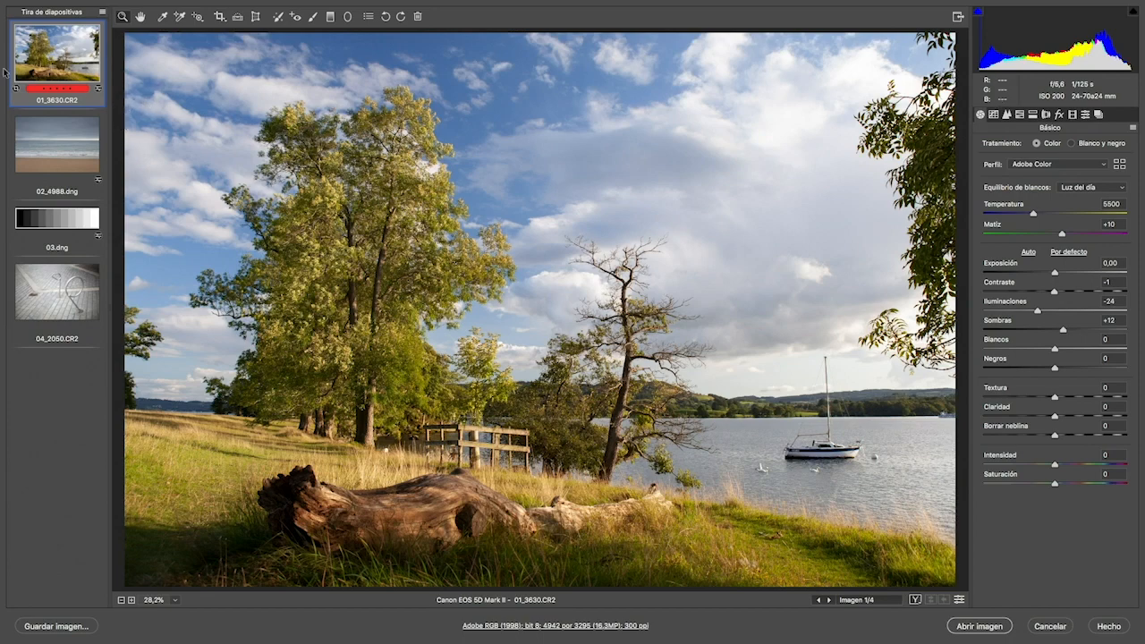
Show the beach photo 02_4988.dng and set its Contraste to -6.
key(alt)
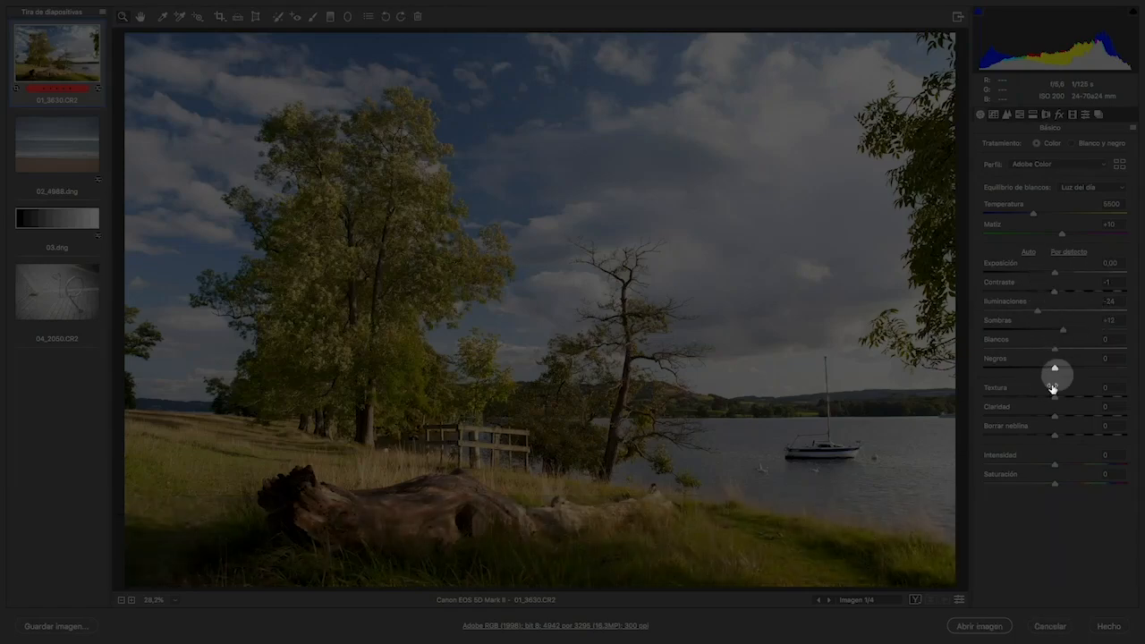
key(alt)
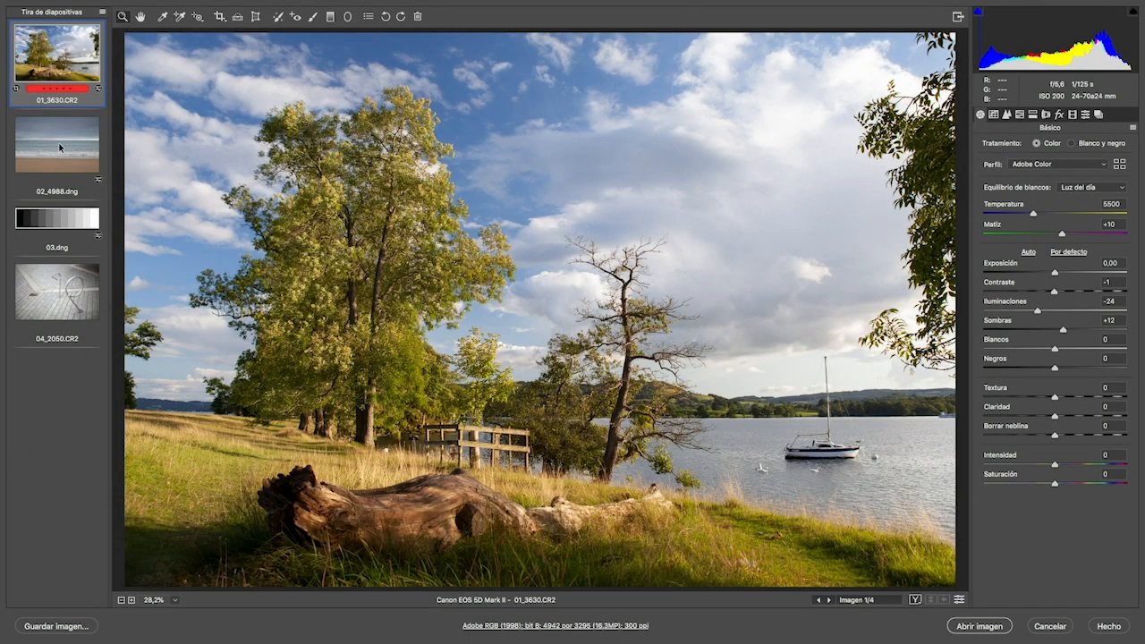
click(60, 147)
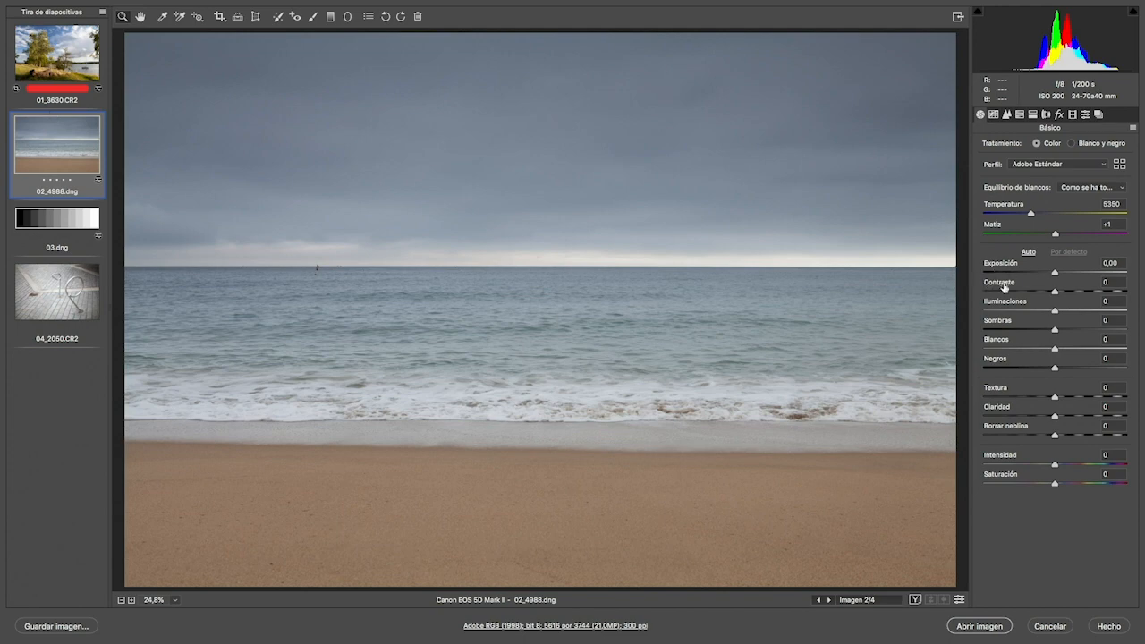
mouse_move(1058, 295)
mouse_down()
mouse_move(1108, 293)
mouse_move(1054, 297)
mouse_up()
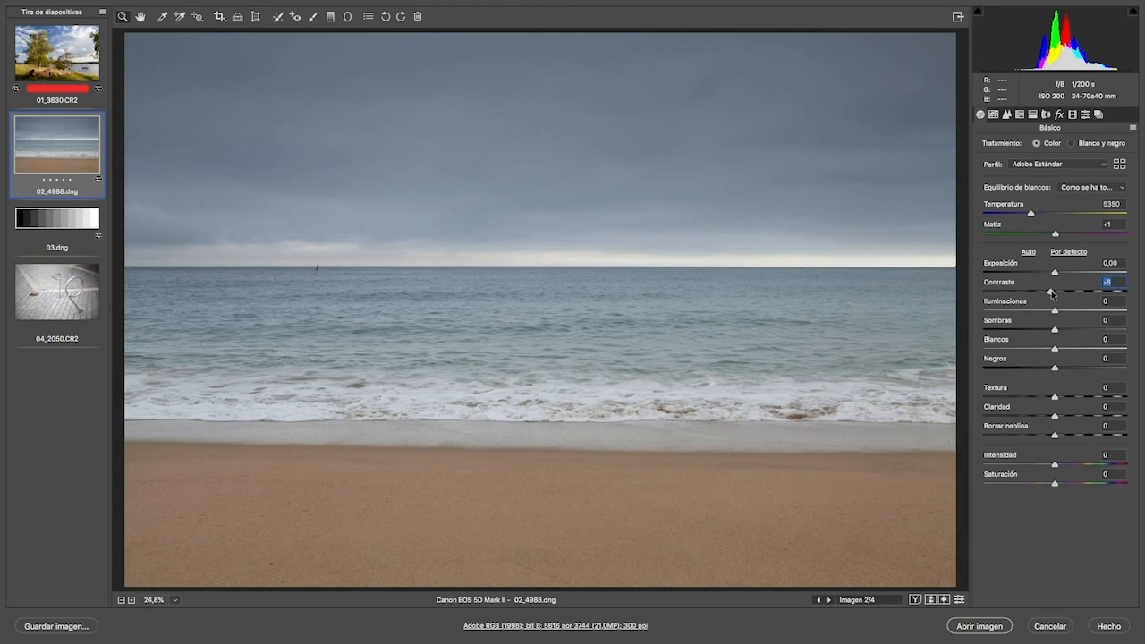
On the beach photo, reset Contraste to 0 and widen the tonal range with Blancos at +53 and Negros at -62.
double_click(1052, 292)
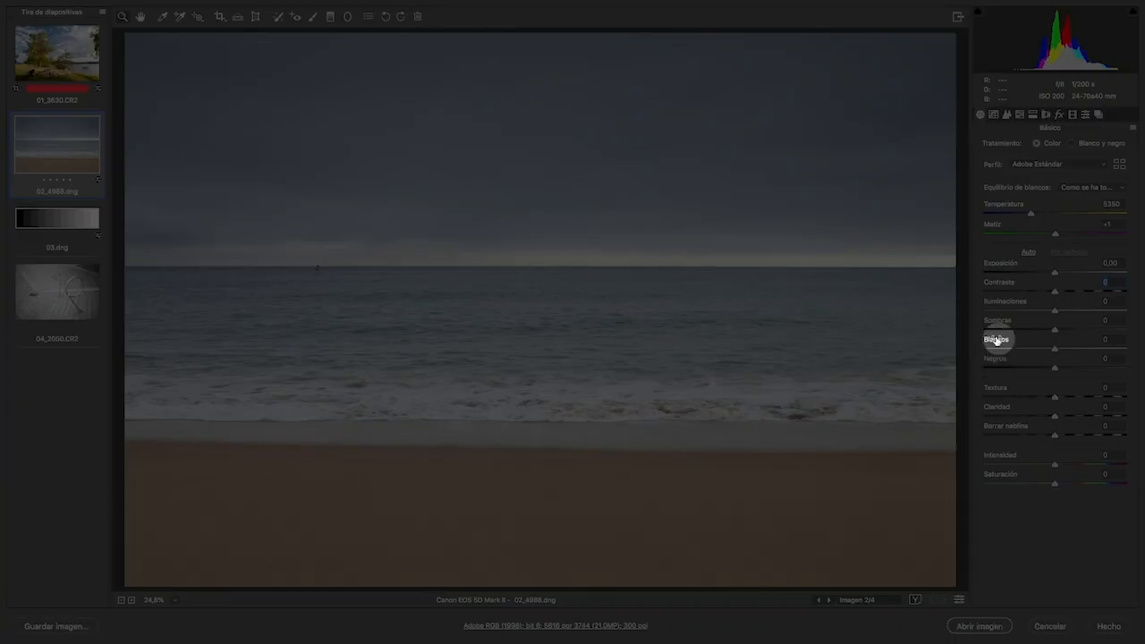
key(alt)
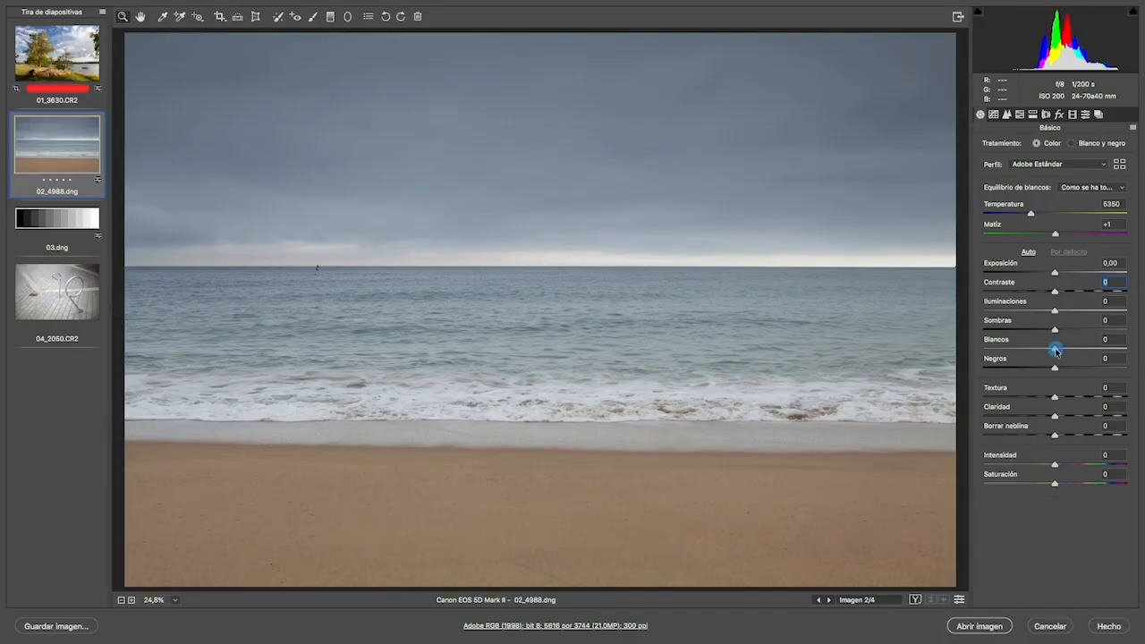
drag(1056, 350, 1092, 354)
key(alt)
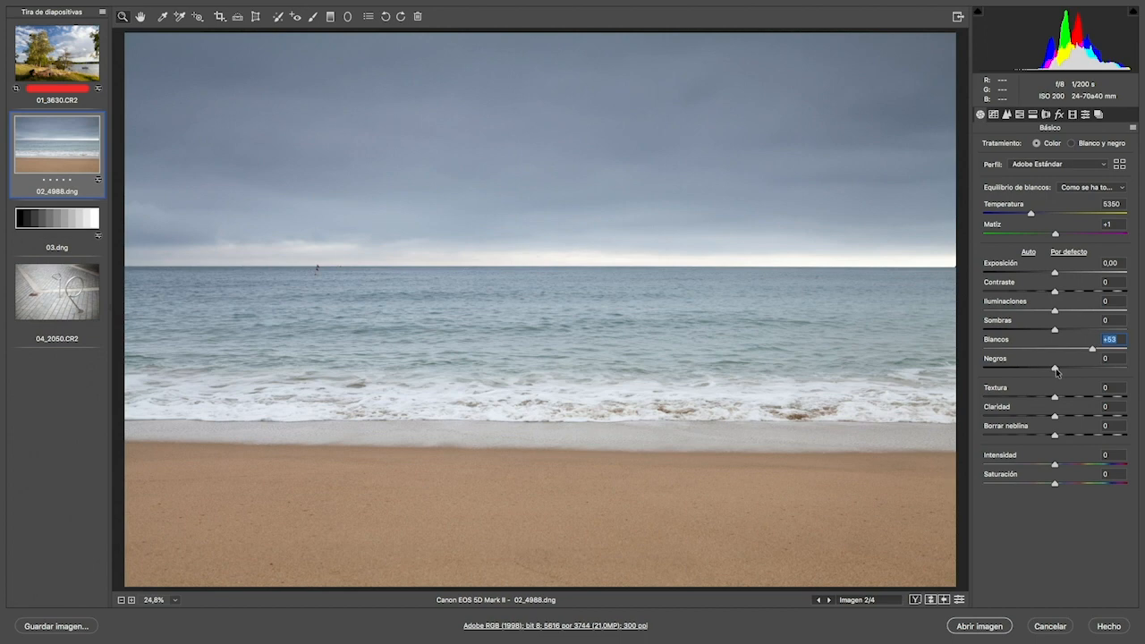
drag(1043, 372, 1009, 369)
key(alt)
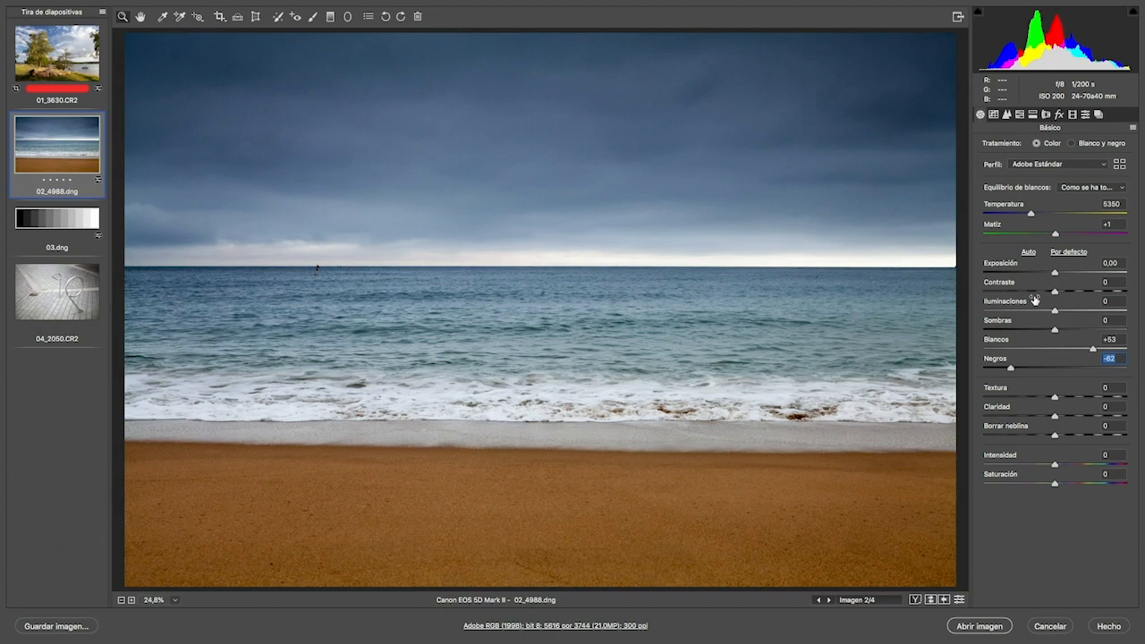
key(alt)
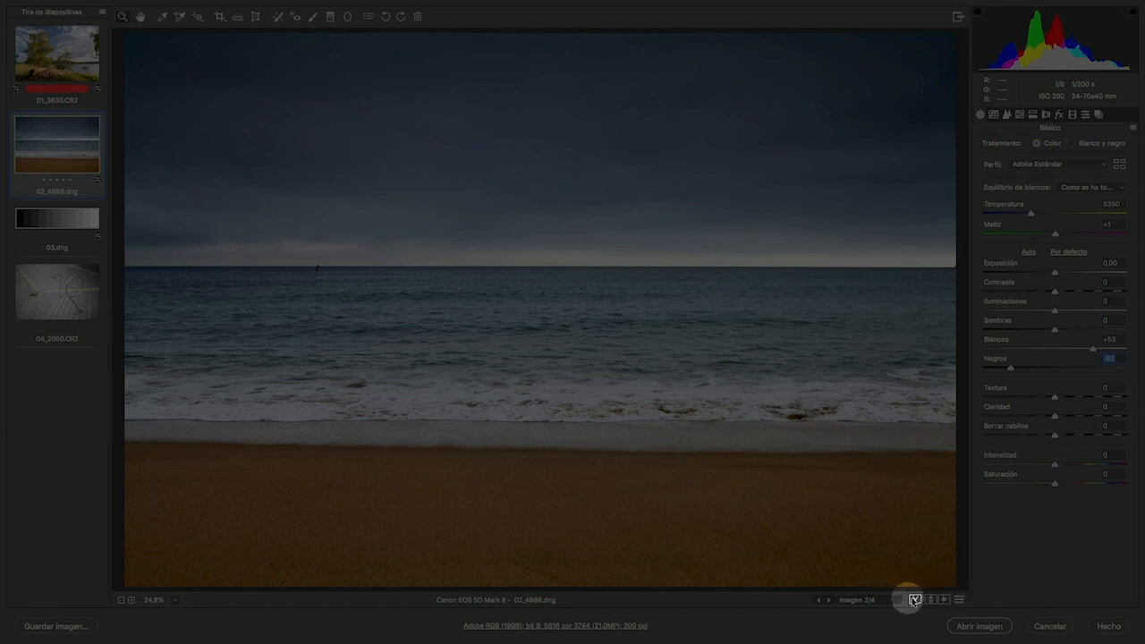
Cycle through the before/after comparison layouts of the beach photo and return to the single adjusted view.
key(alt)
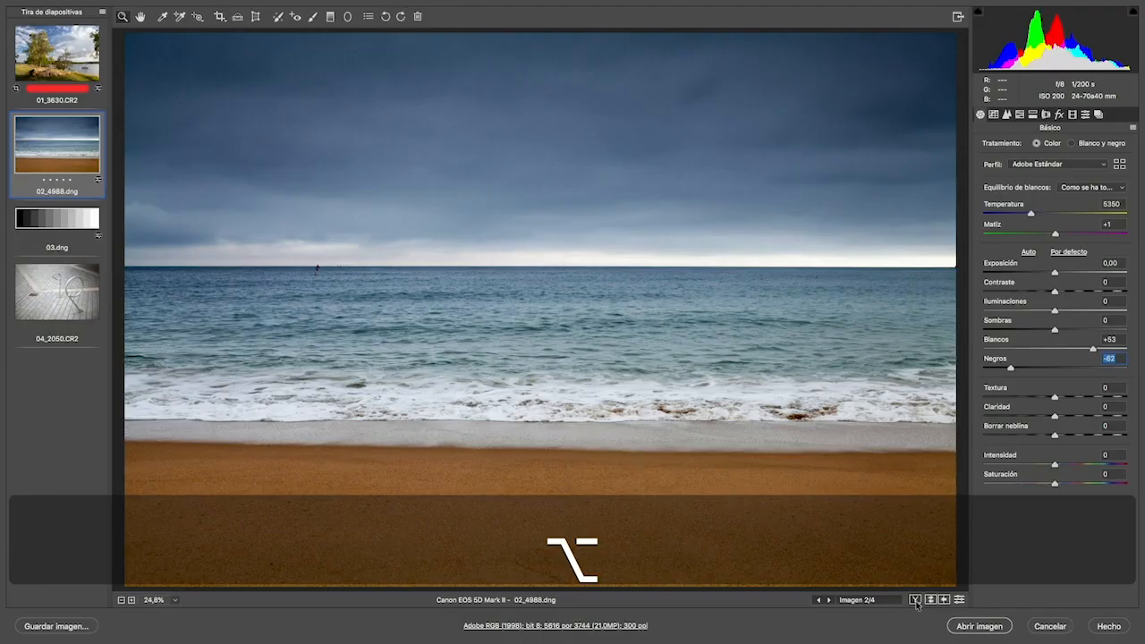
click(915, 601)
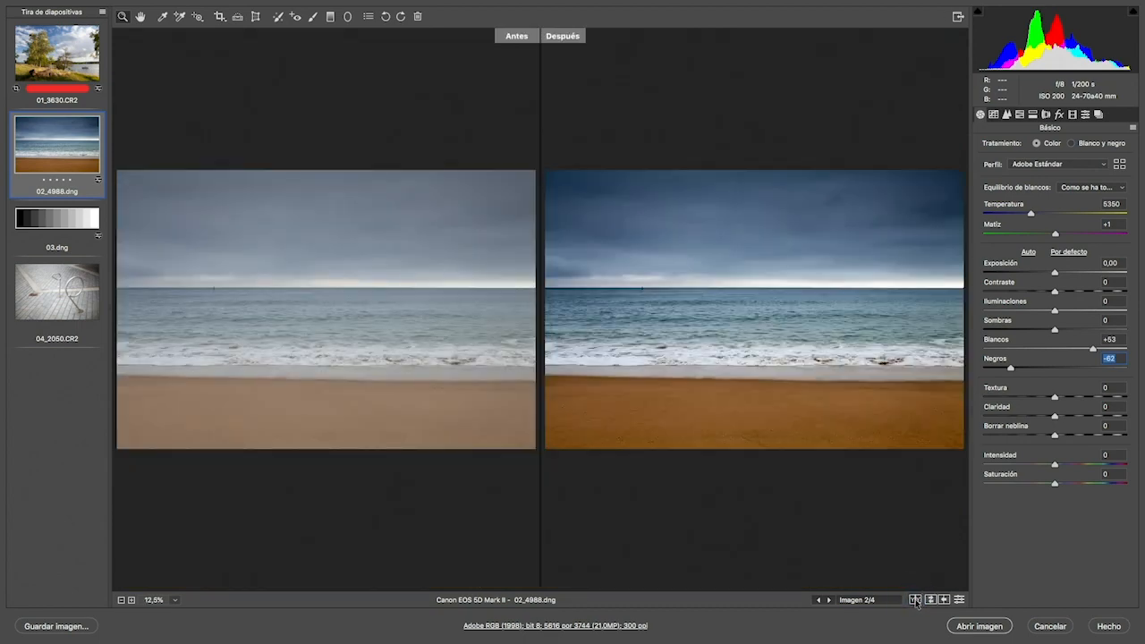
click(914, 600)
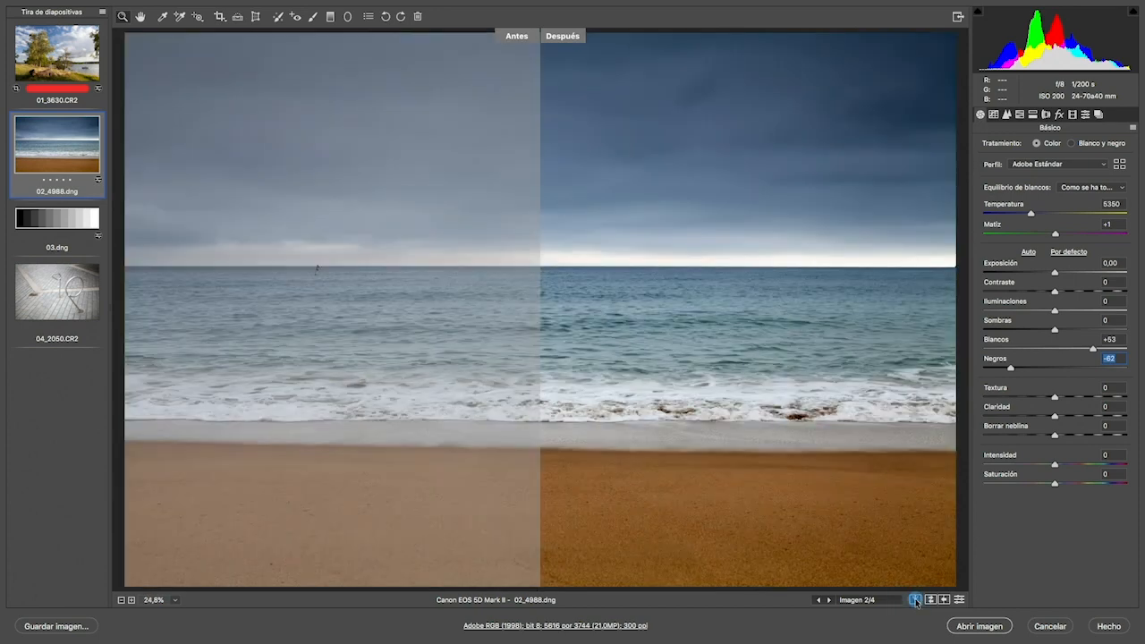
click(915, 600)
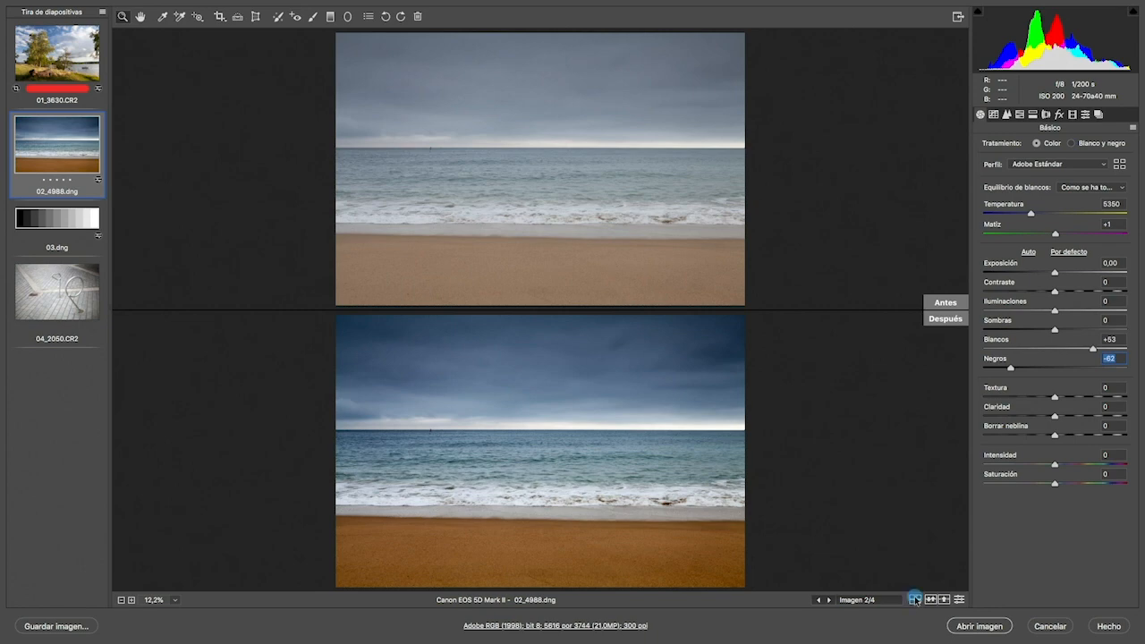
click(915, 600)
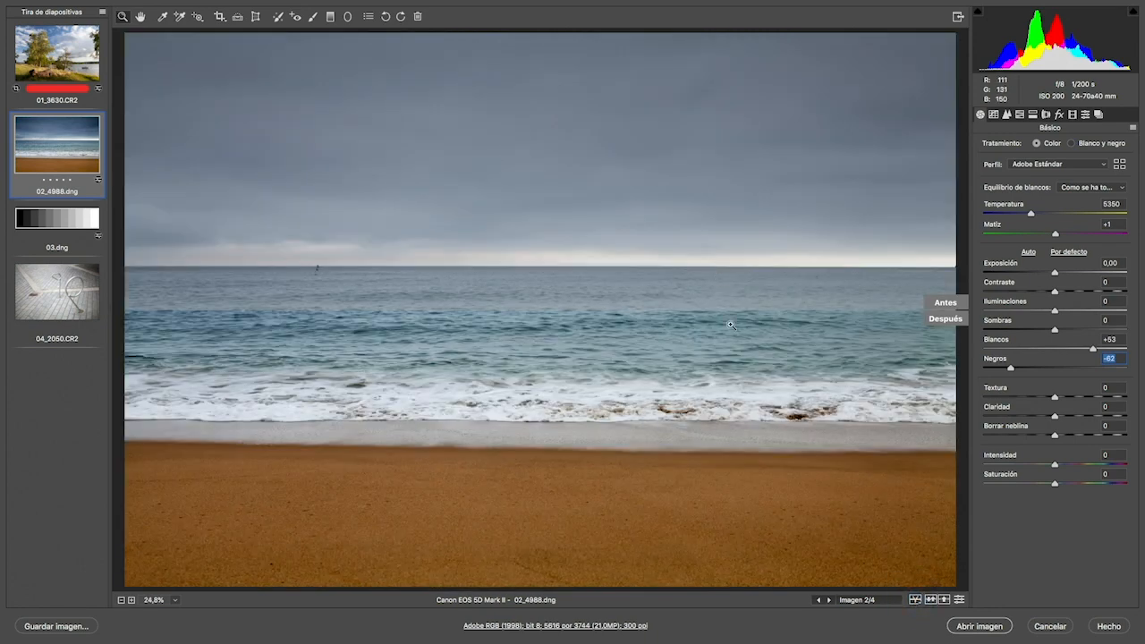
click(914, 600)
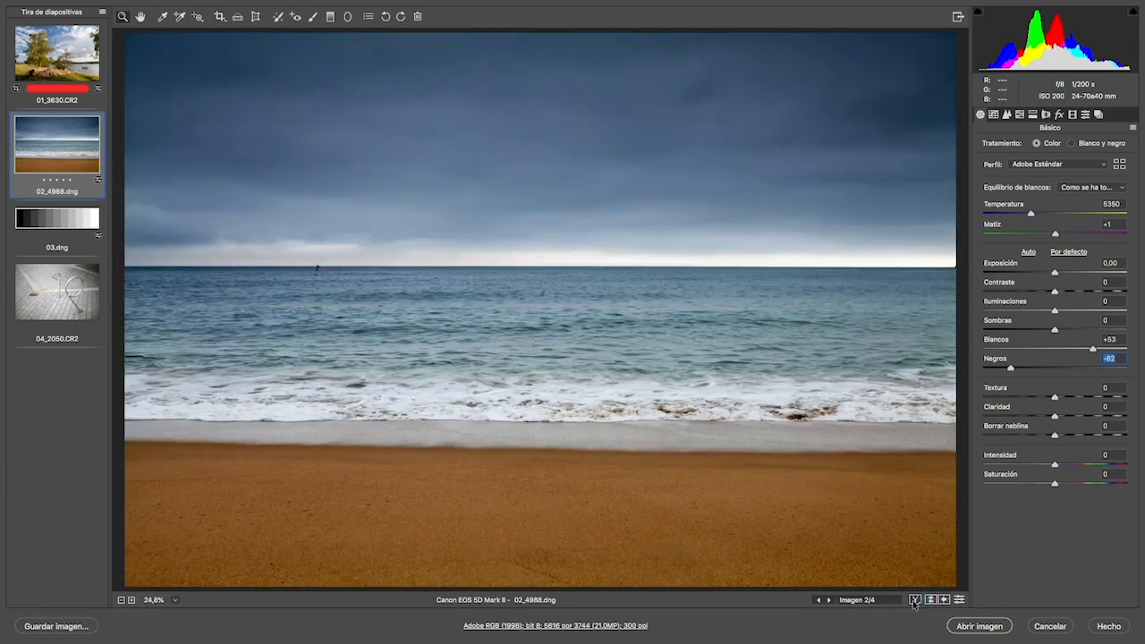
Swap the beach photo between its original and adjusted settings to compare them, ending on the adjusted ones.
key(alt)
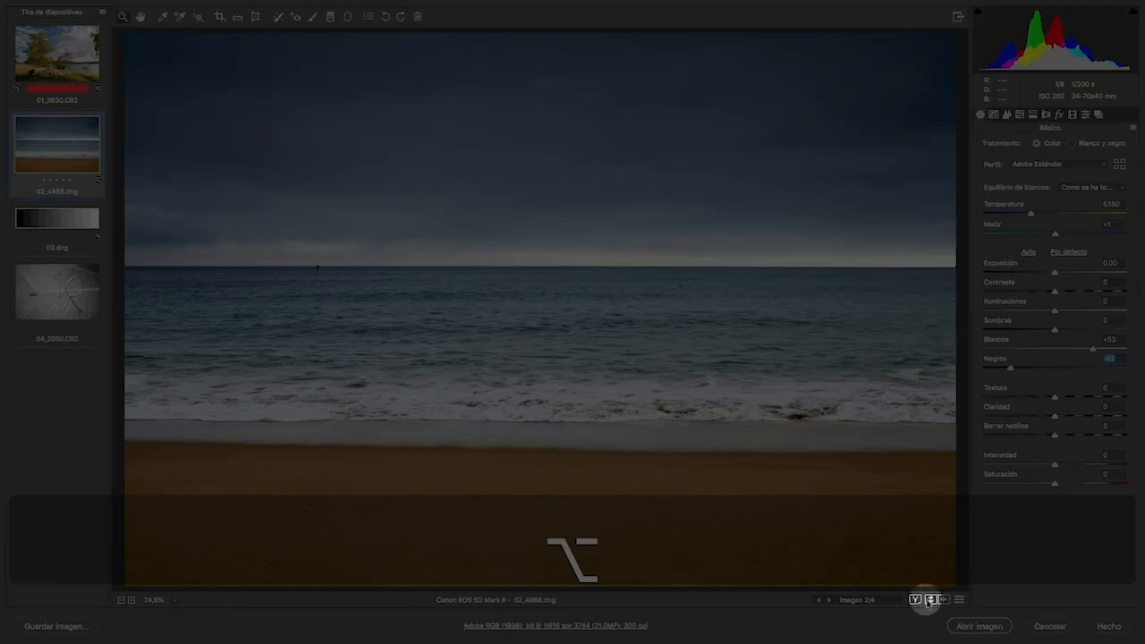
alt+click(931, 601)
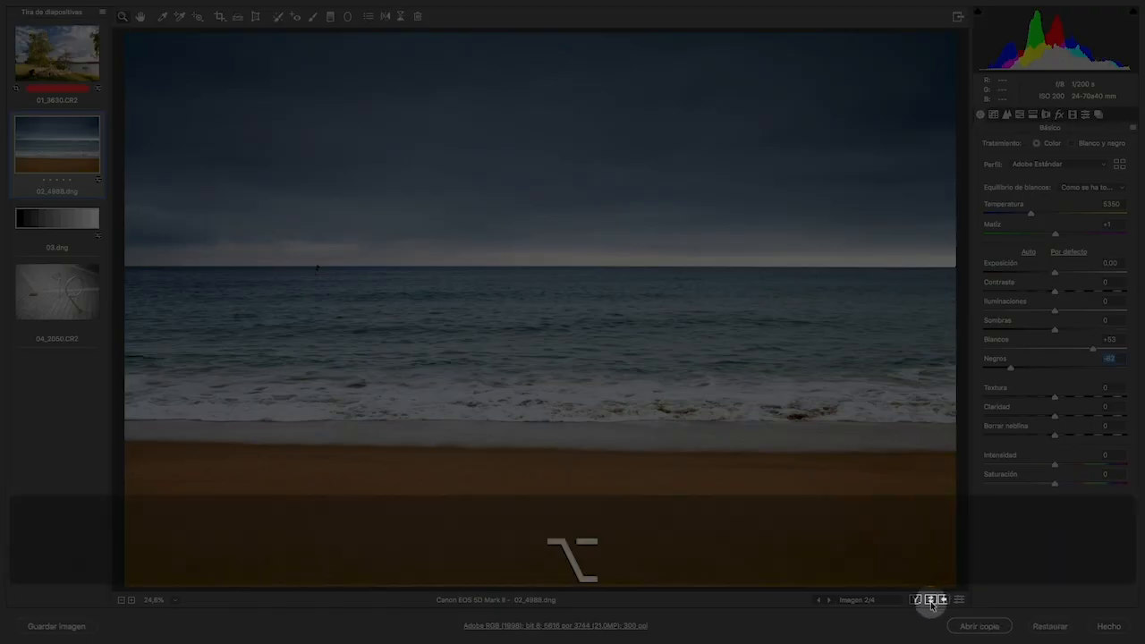
alt+click(931, 600)
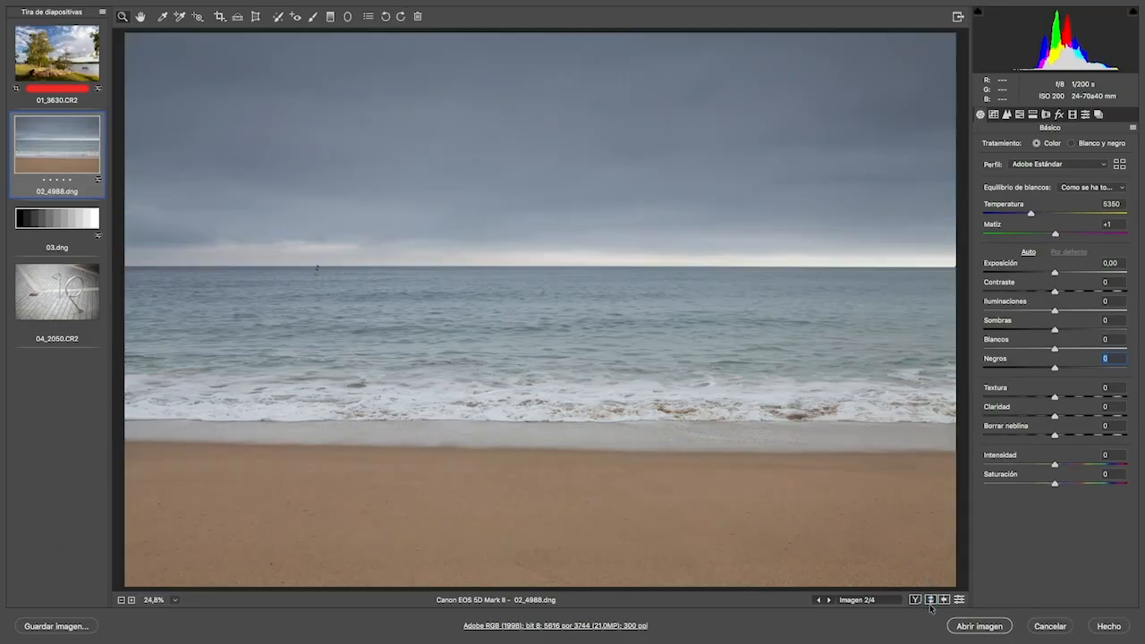
click(932, 601)
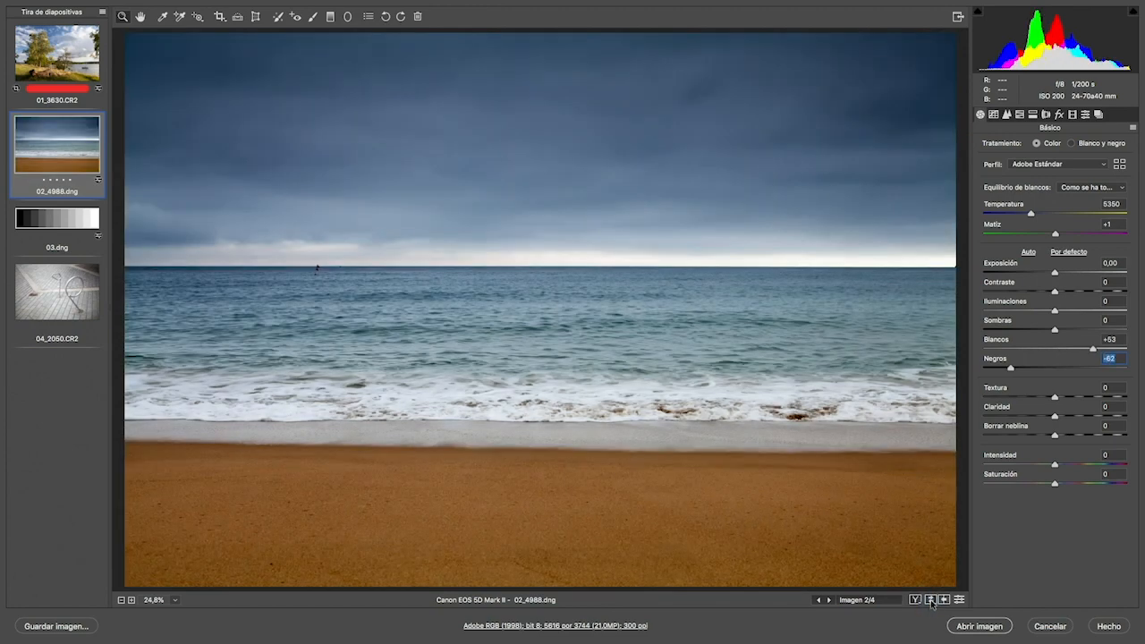
click(931, 601)
click(932, 600)
Fine-tune the beach photo with Negros at -63 and Blancos at +46.
mouse_move(1011, 368)
mouse_down()
mouse_move(1000, 370)
mouse_move(1022, 367)
mouse_up()
drag(1093, 349, 1087, 349)
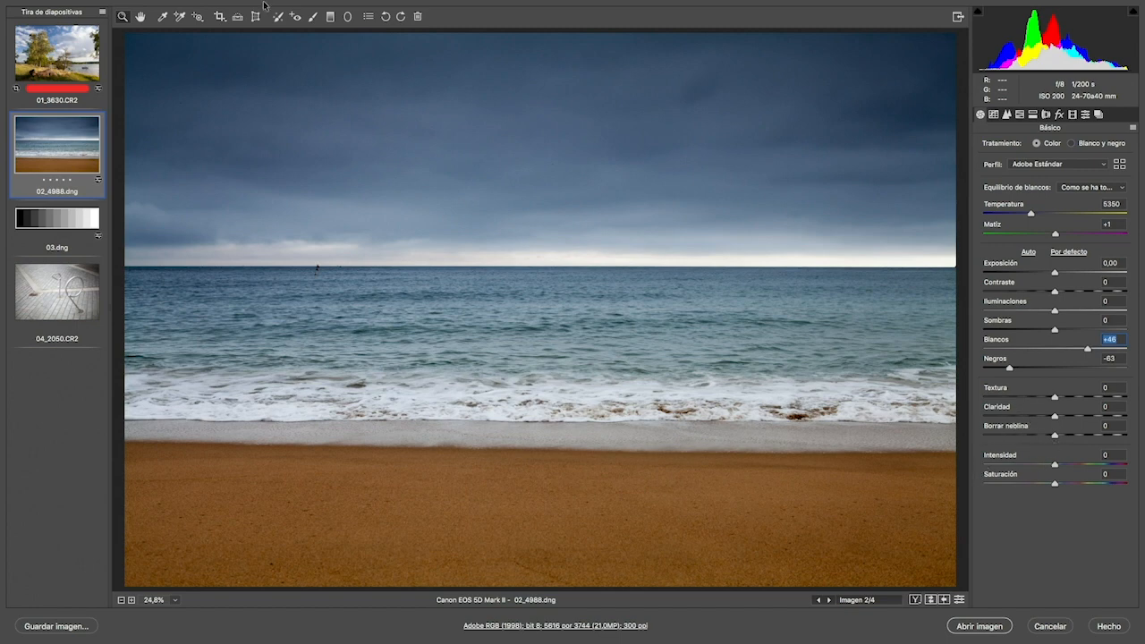
Show the lake photo 01_3630.CR2 at 100% around the trees and set Textura to +2, Claridad to +3 and Borrar neblina to +12.
click(49, 66)
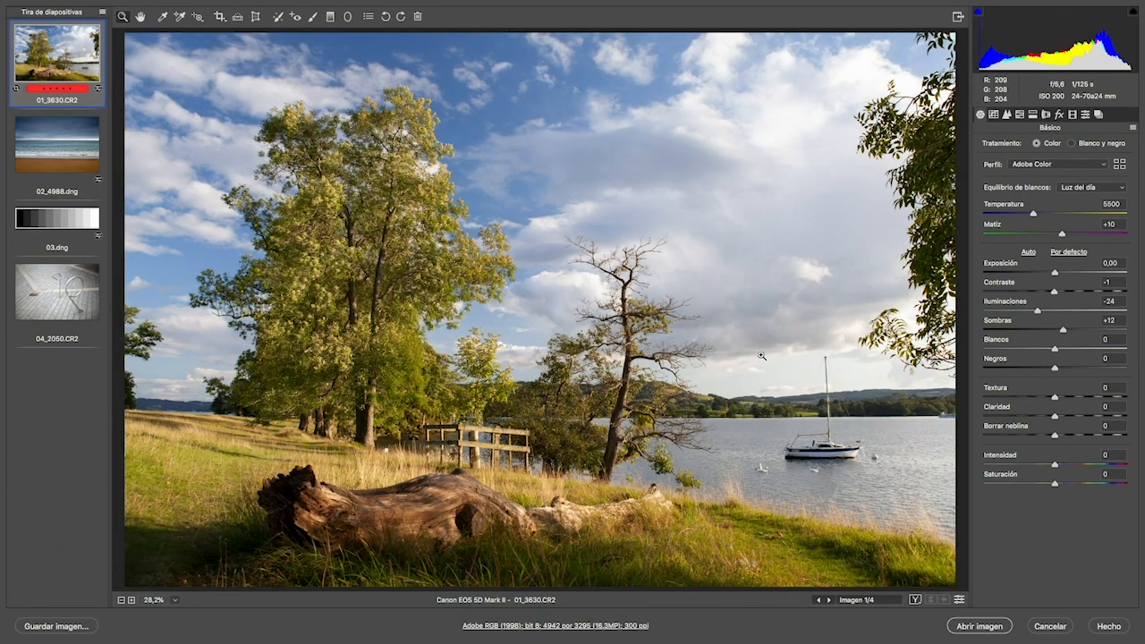
key(alt)
click(176, 603)
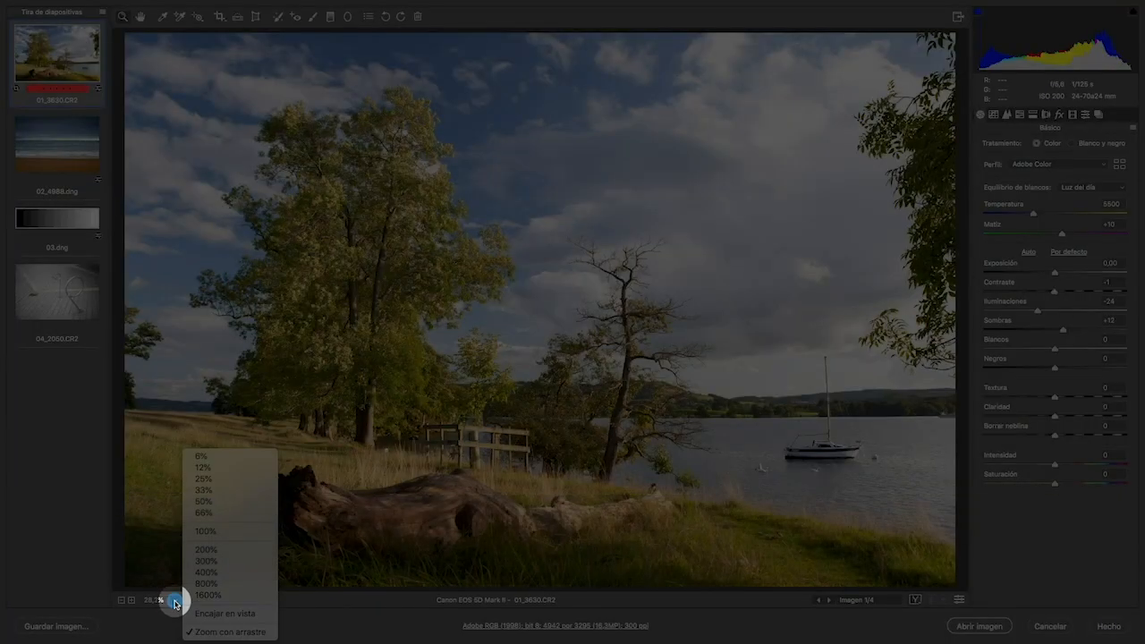
click(209, 533)
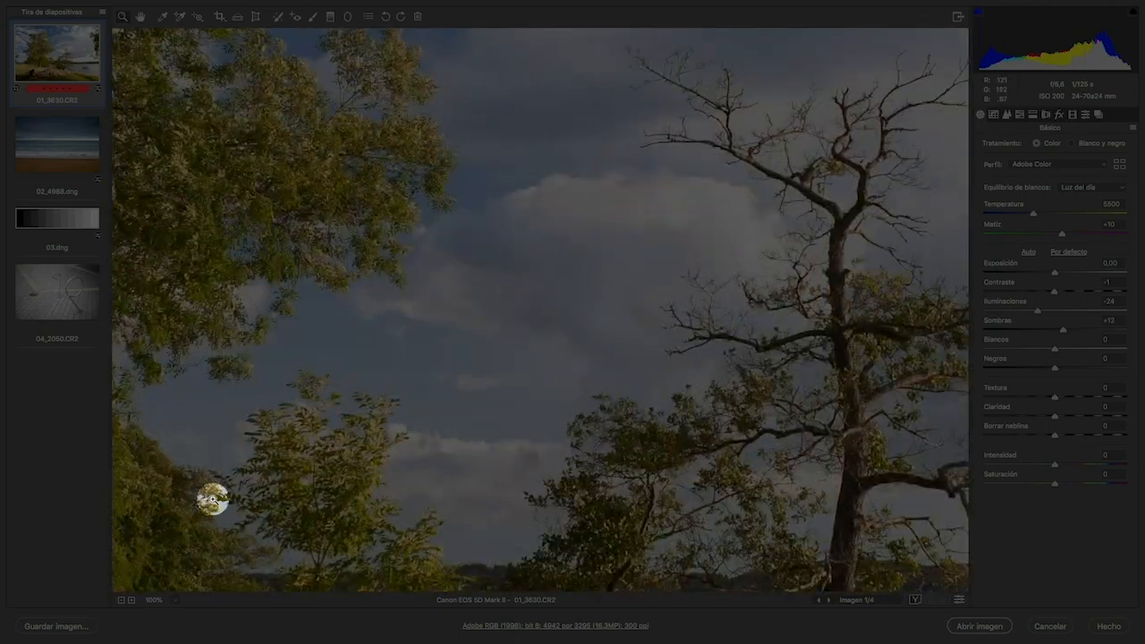
key(alt)
key(space)
drag(274, 158, 237, 211)
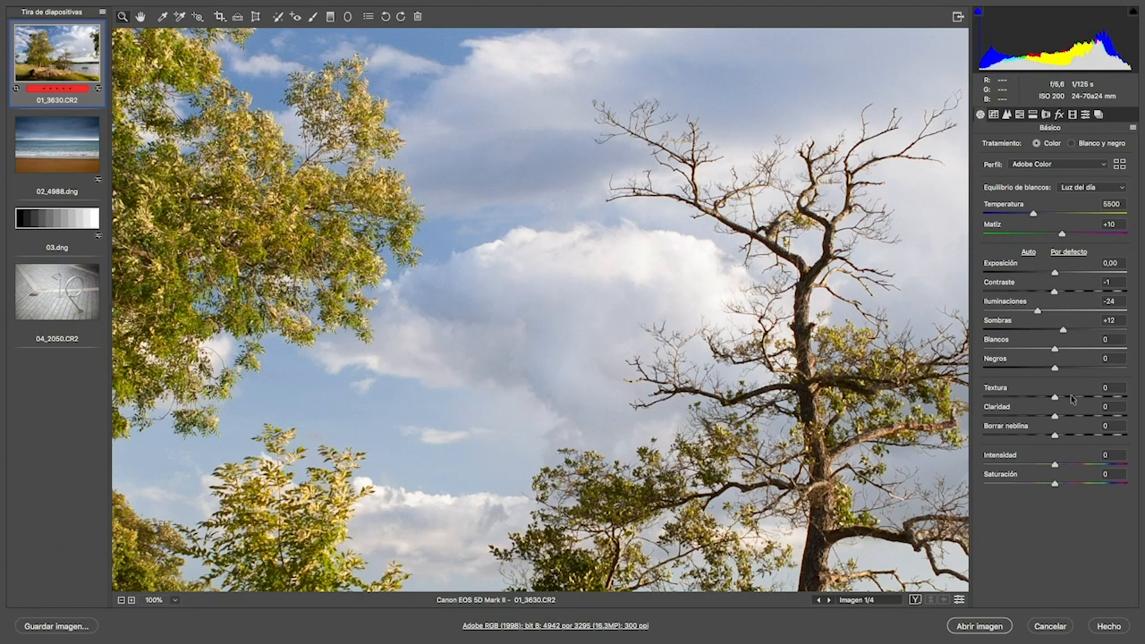
mouse_move(1055, 399)
mouse_down()
mouse_move(1087, 402)
mouse_move(1044, 402)
mouse_move(1092, 405)
mouse_move(1040, 410)
mouse_move(1080, 409)
mouse_move(1045, 410)
mouse_move(1063, 410)
mouse_up()
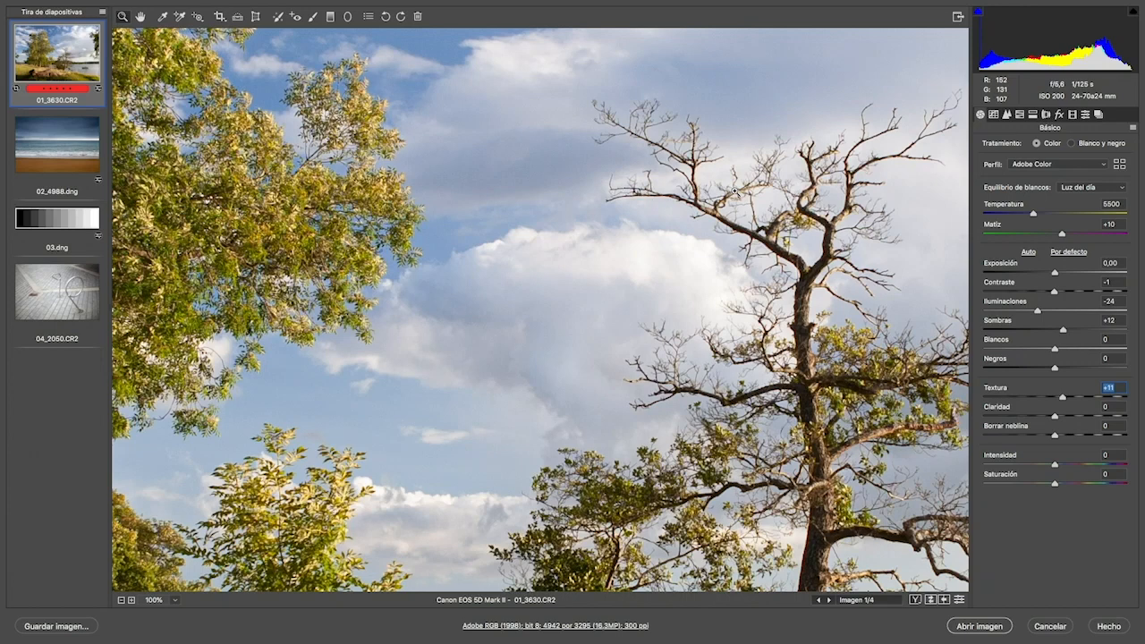
drag(1065, 400, 1072, 423)
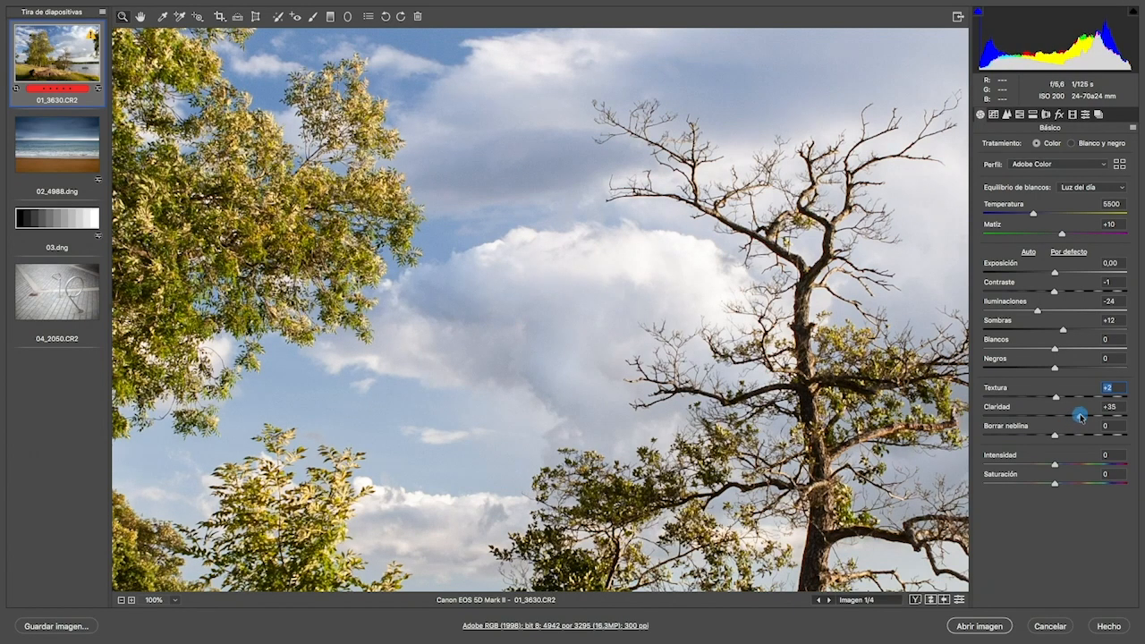
drag(1081, 417, 1061, 437)
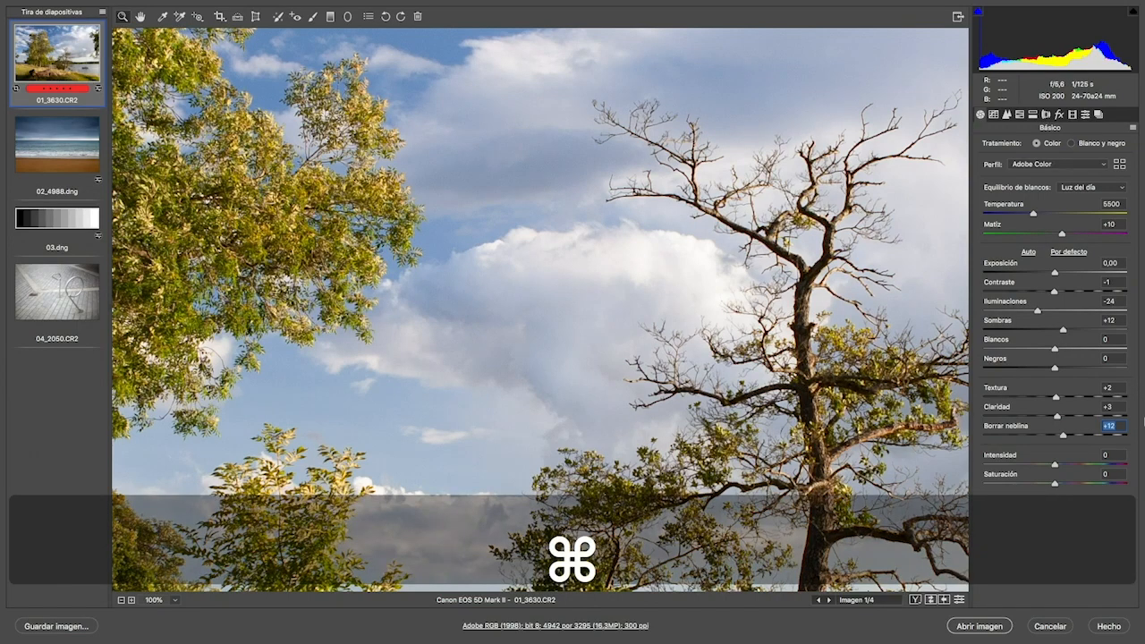
Fit the whole lake photo in view, try Claridad at +100, and reset Claridad and Borrar neblina to 0.
key(super+0)
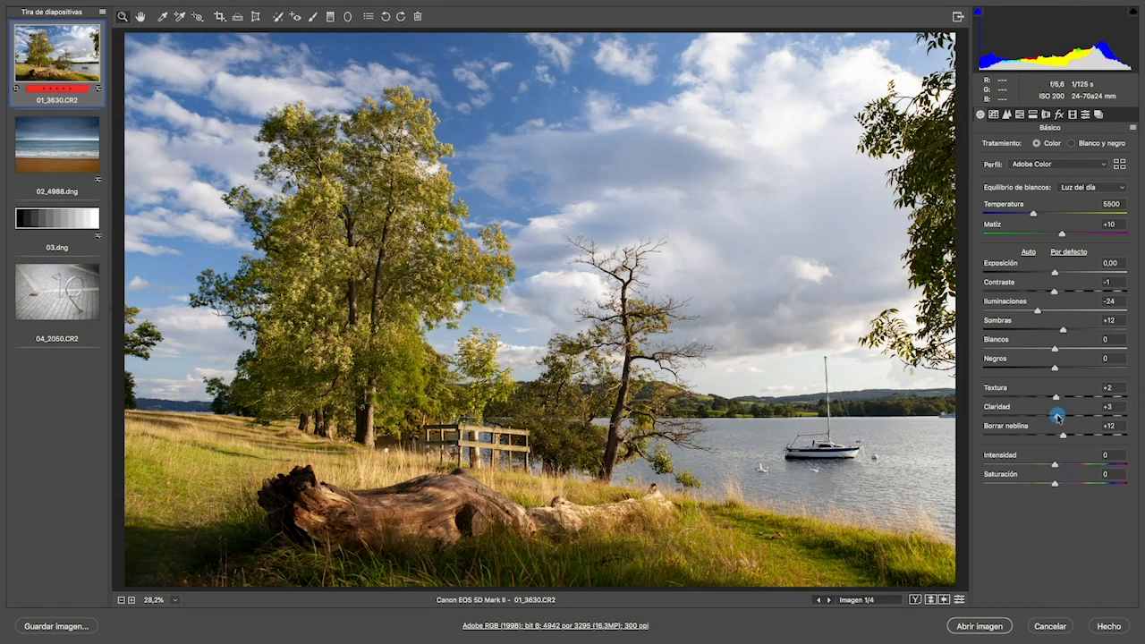
drag(1058, 417, 1135, 417)
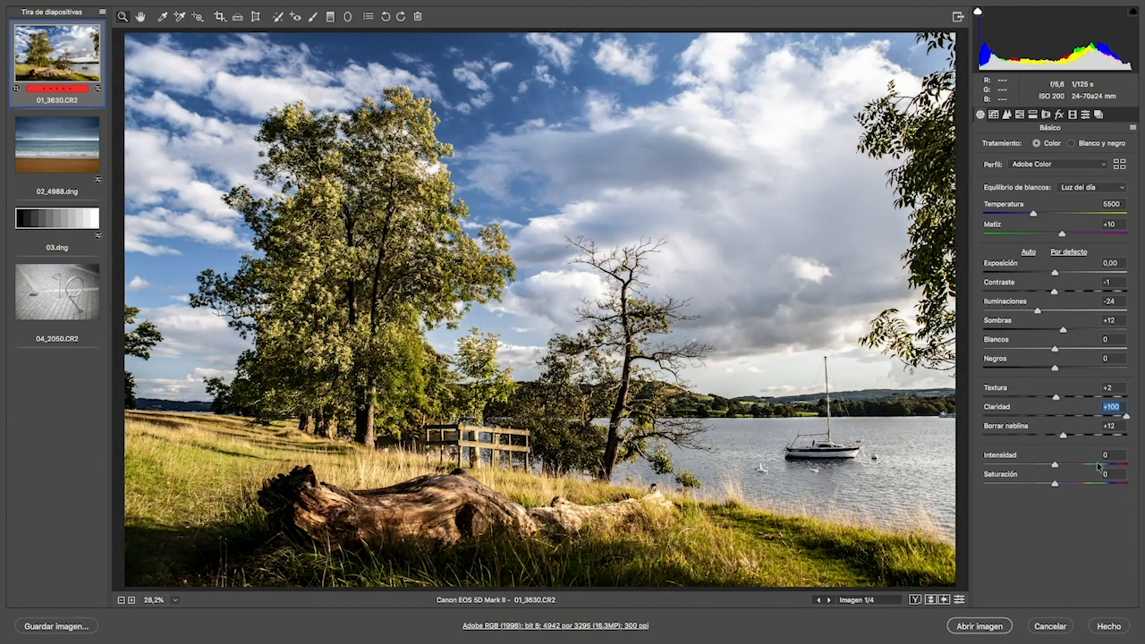
mouse_move(1065, 436)
mouse_down()
mouse_move(1053, 436)
mouse_move(1138, 438)
mouse_move(1056, 437)
mouse_up()
text(0)
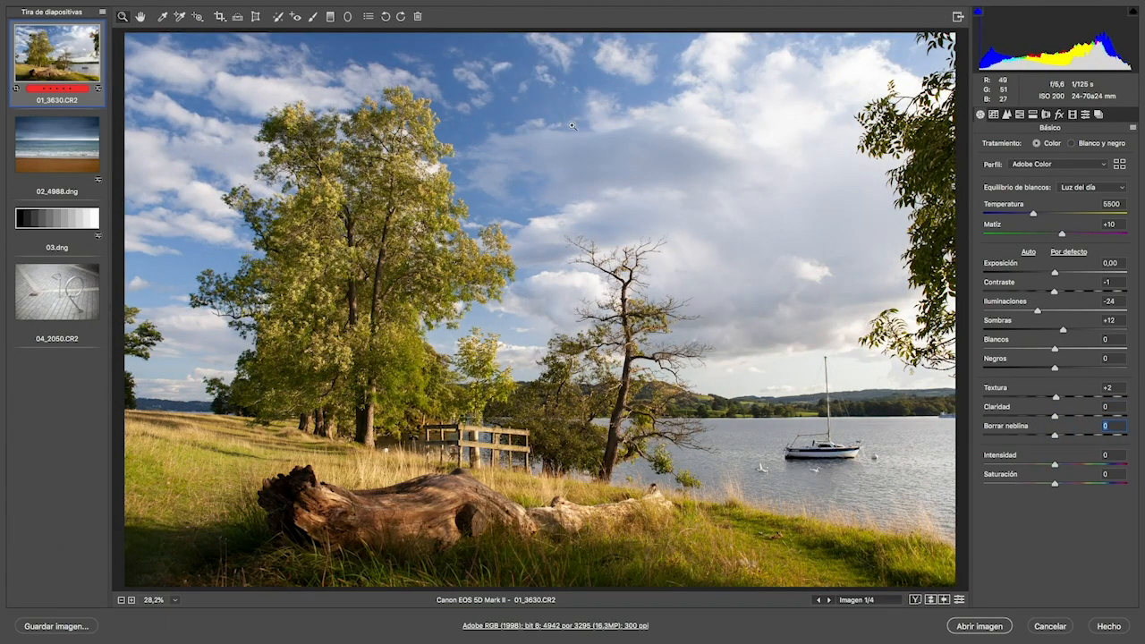
Return to the beach photo 02_4988.dng and soften its fine detail with Textura at -3.
click(90, 152)
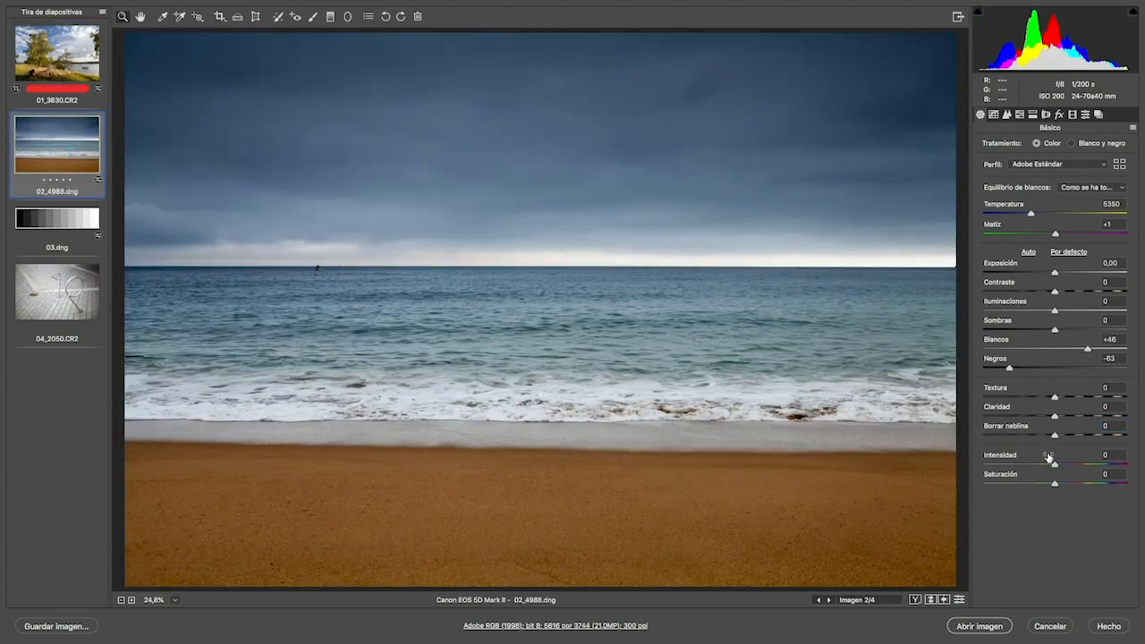
mouse_move(1055, 399)
mouse_down()
mouse_move(1080, 405)
mouse_move(1056, 399)
mouse_move(1065, 403)
mouse_up()
key(alt)
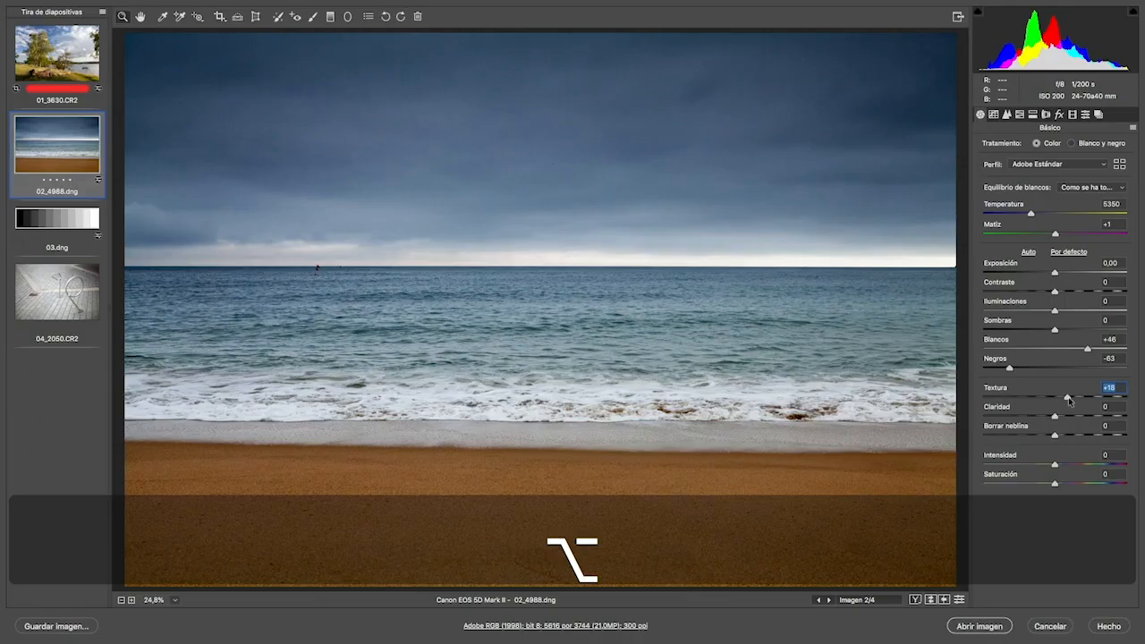
drag(1067, 399, 1053, 405)
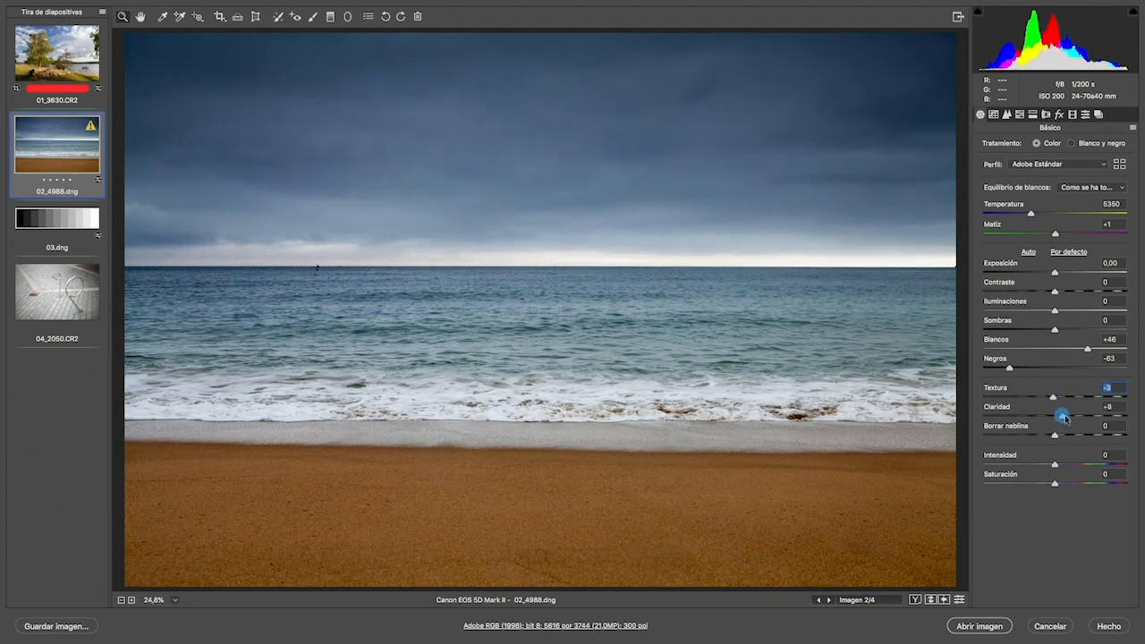
Set the beach photo's Claridad to -4 and Borrar neblina to +4.
mouse_move(1065, 418)
mouse_down()
mouse_move(1075, 420)
mouse_move(1052, 416)
mouse_move(1071, 418)
mouse_up()
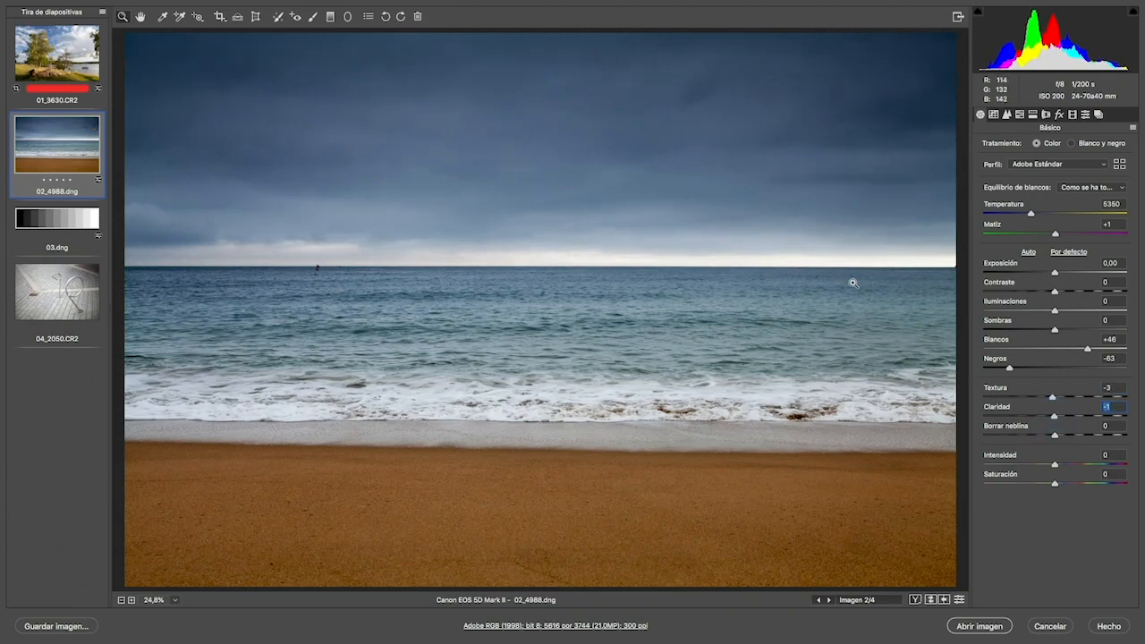
key(alt)
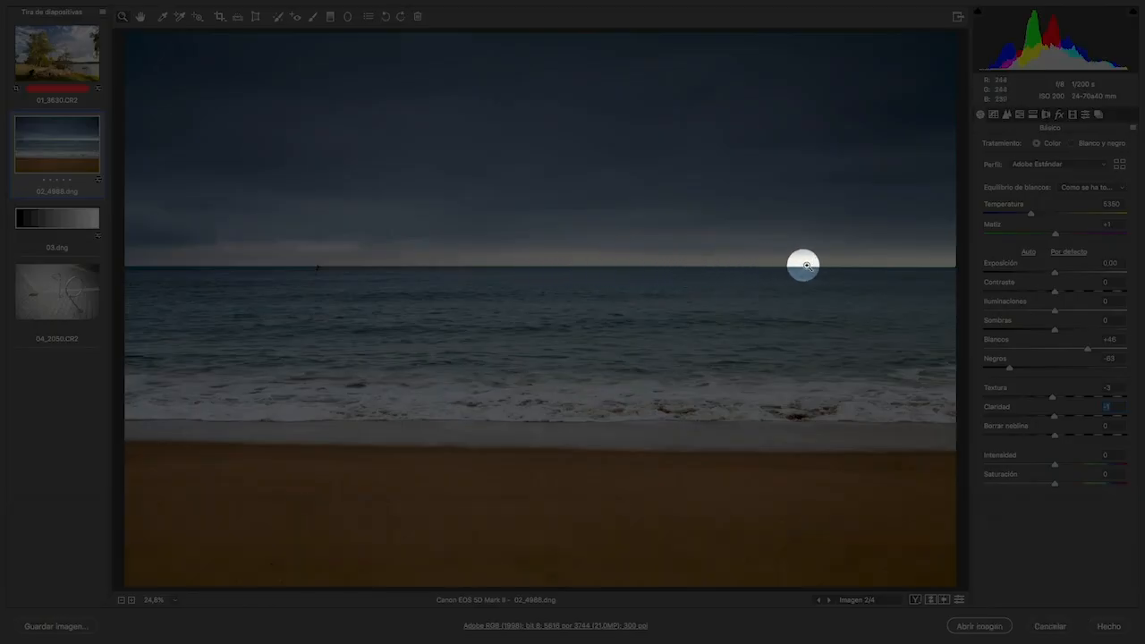
key(alt)
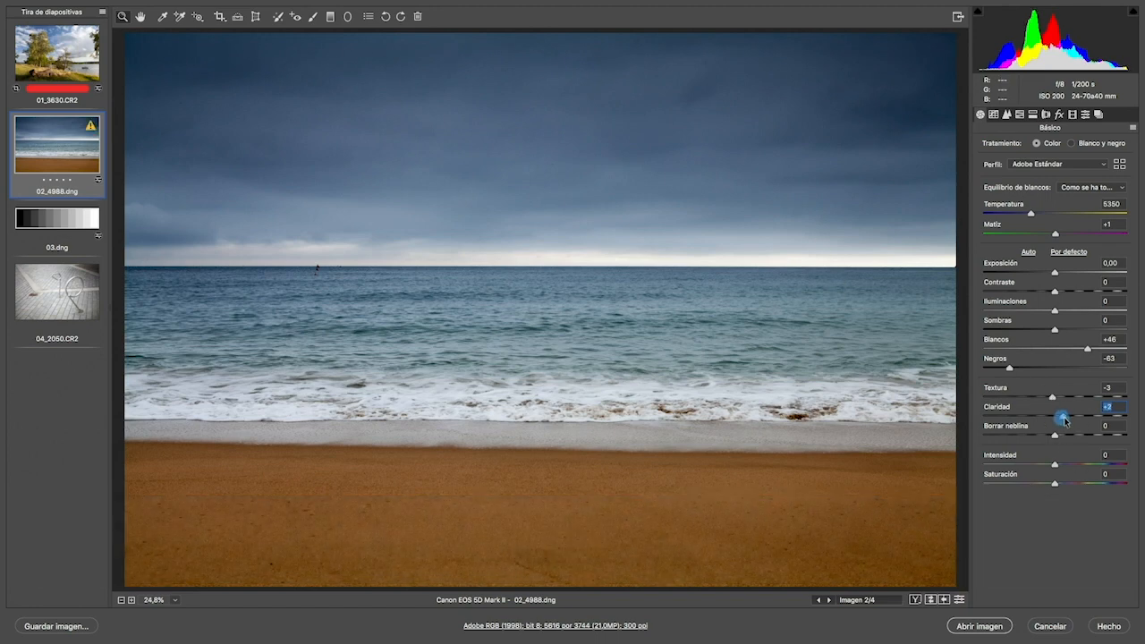
drag(1077, 421, 1059, 436)
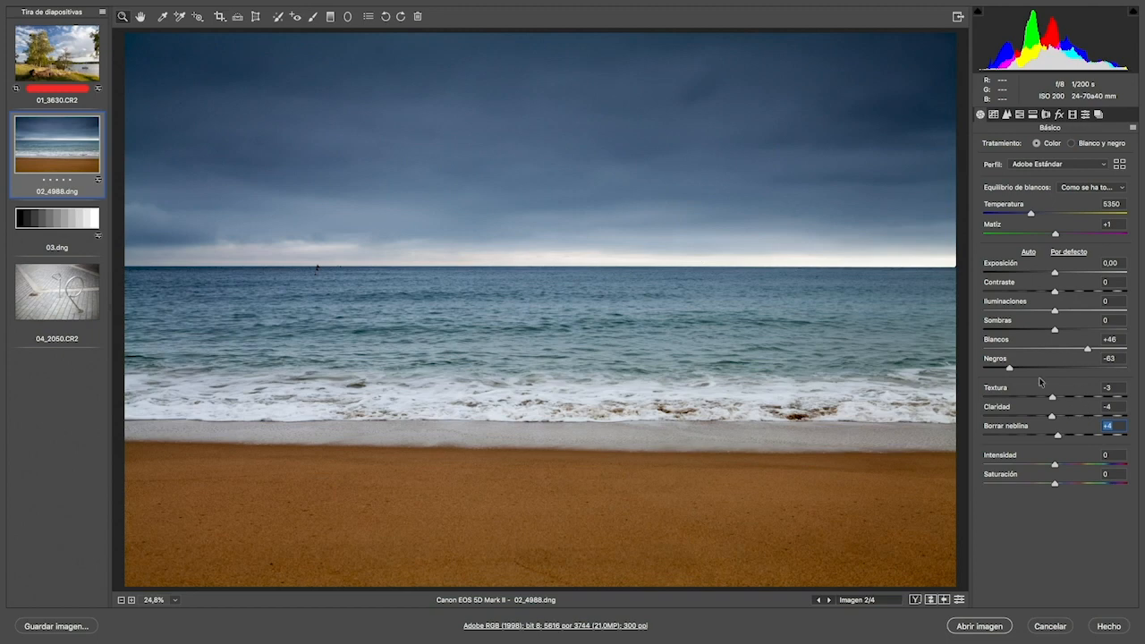
Switch to the greyscale strip 03.dng, try its tone sliders, and leave Iluminaciones at -1 with Blancos and Negros reset to 0.
click(58, 229)
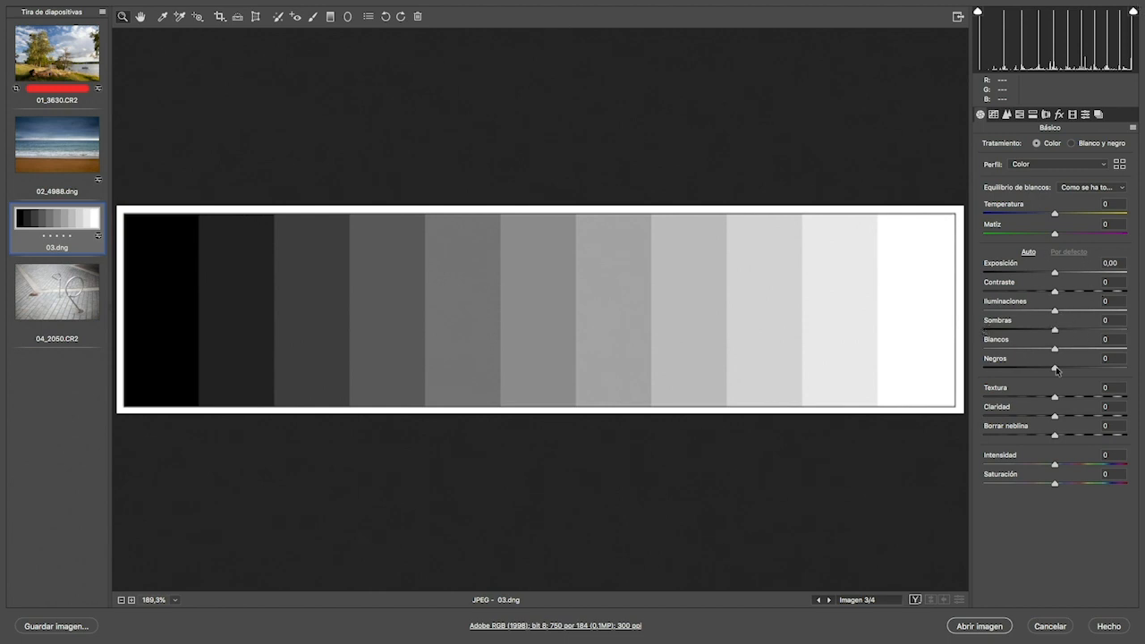
drag(1056, 275, 1056, 367)
double_click(1055, 293)
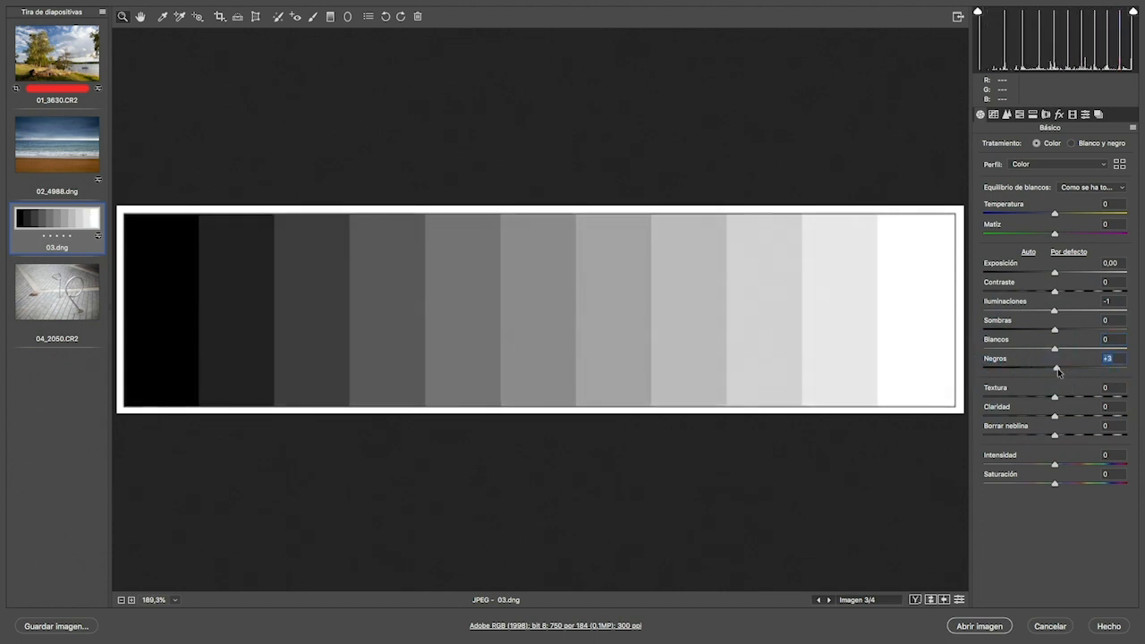
click(1058, 367)
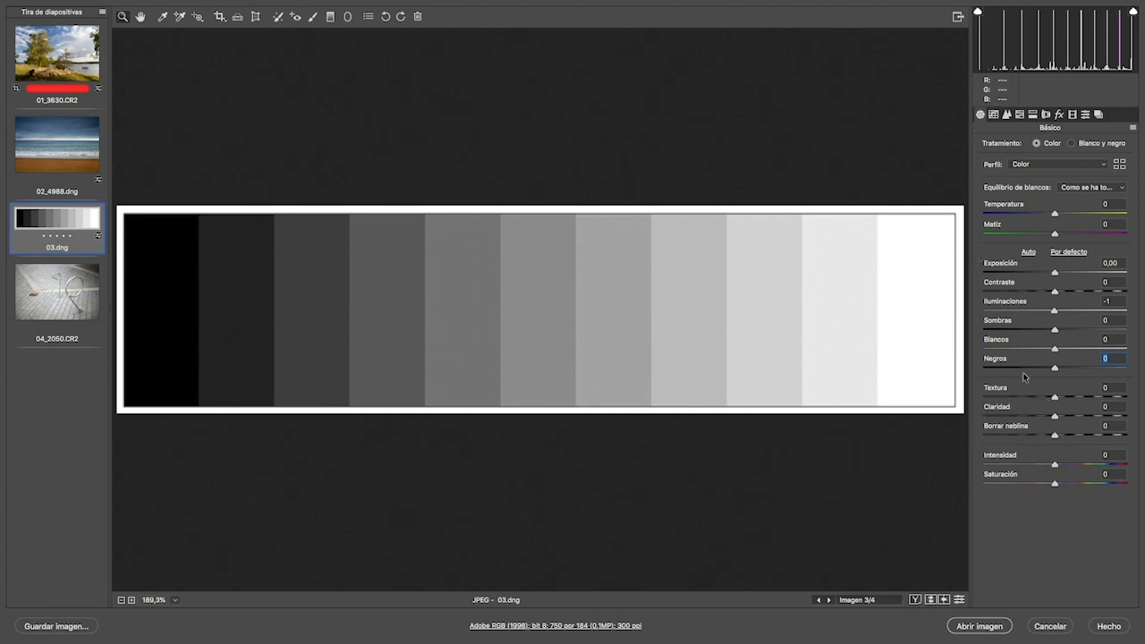
key(alt)
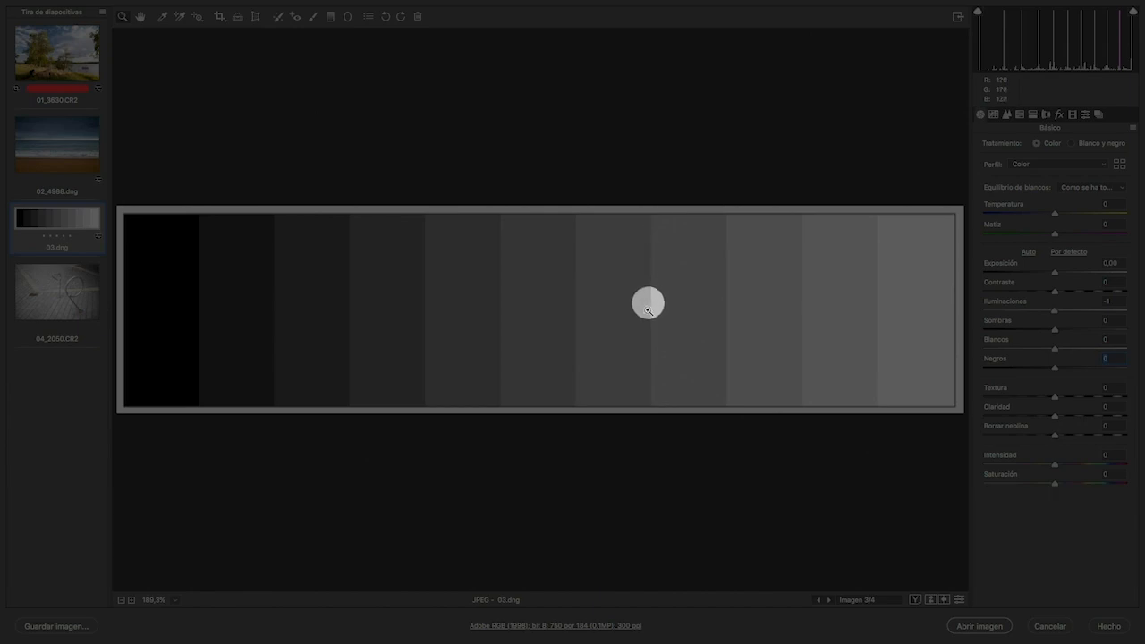
key(alt)
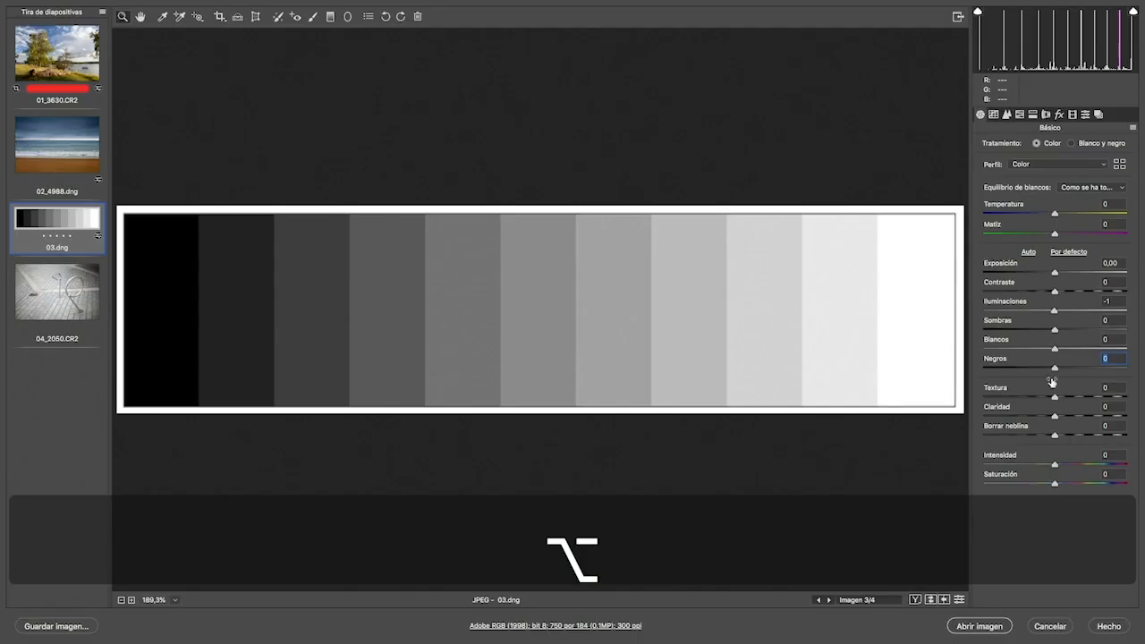
Try Textura, Claridad and Borrar neblina at +2 on the greyscale strip, and reset all three to 0.
drag(1055, 395, 1054, 437)
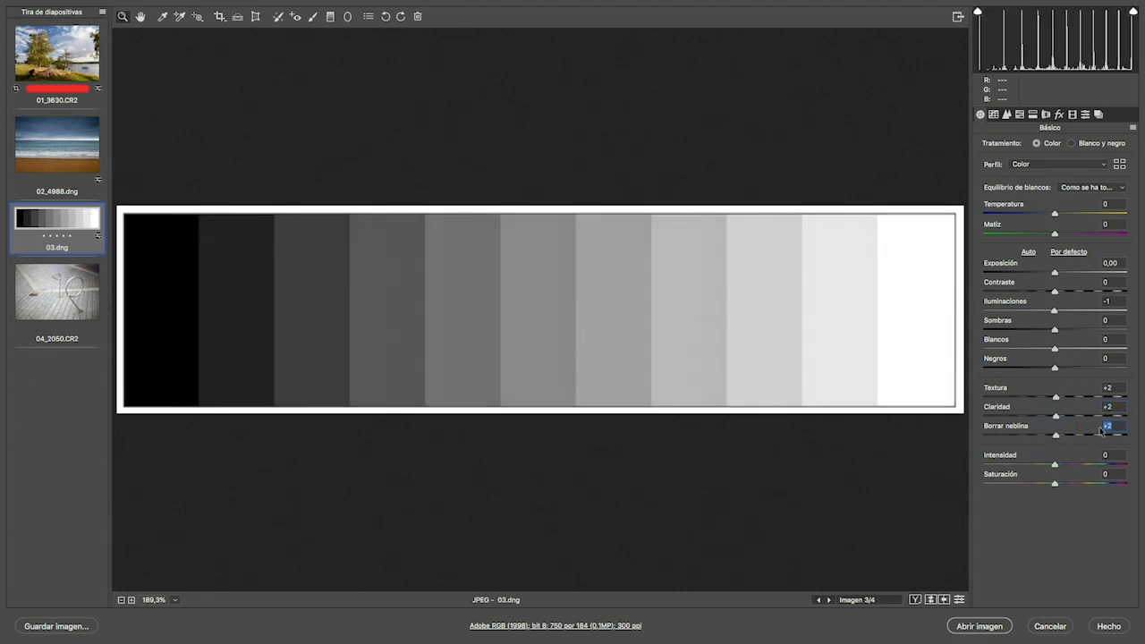
double_click(1056, 398)
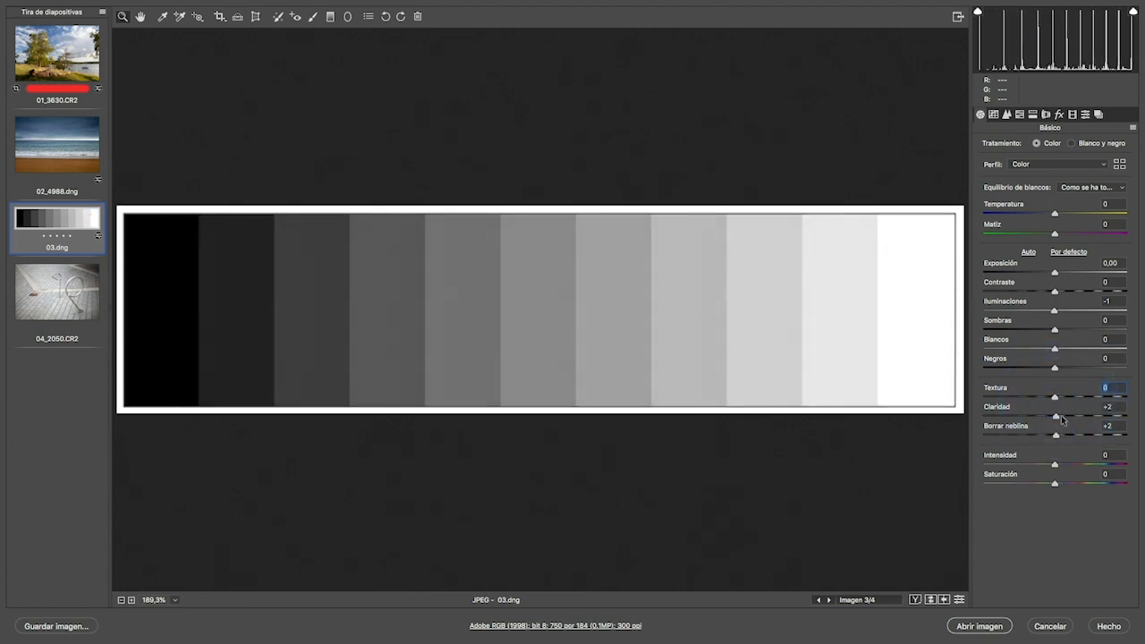
double_click(1056, 417)
drag(1055, 435, 1058, 439)
double_click(1057, 435)
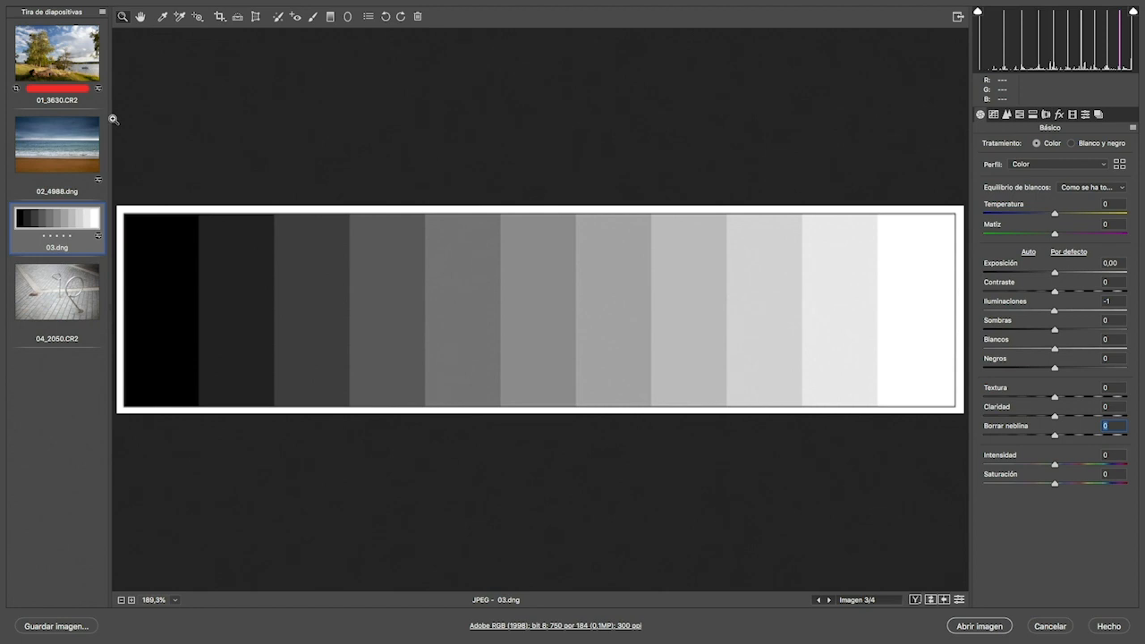
Return to the beach photo 02_4988.dng, try Saturación at -100, and reset it to 0.
click(63, 153)
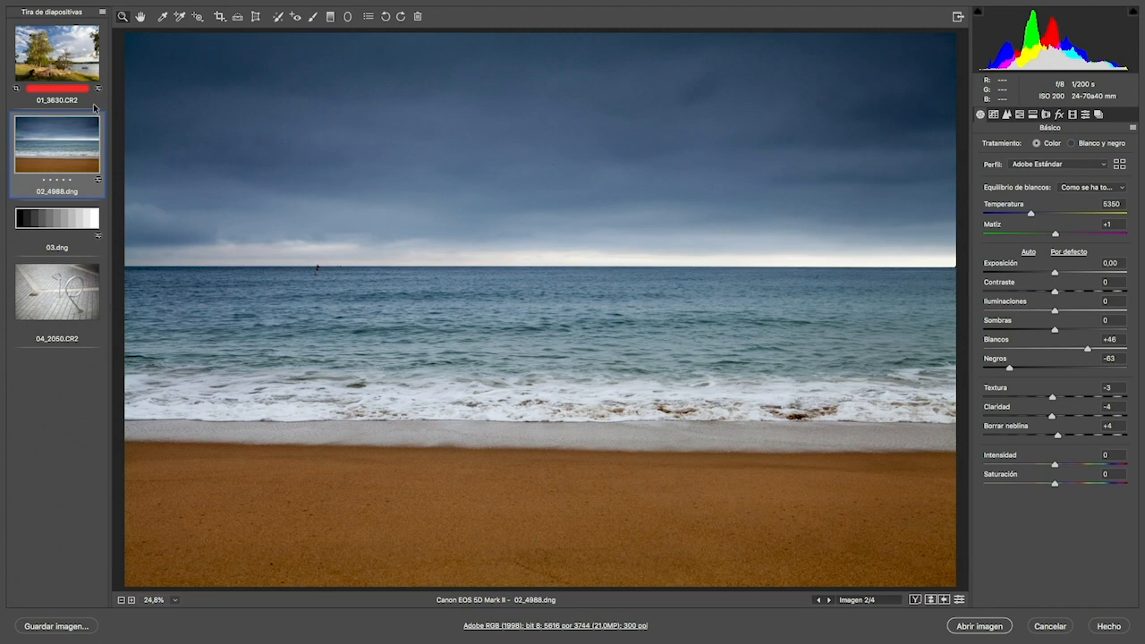
key(alt)
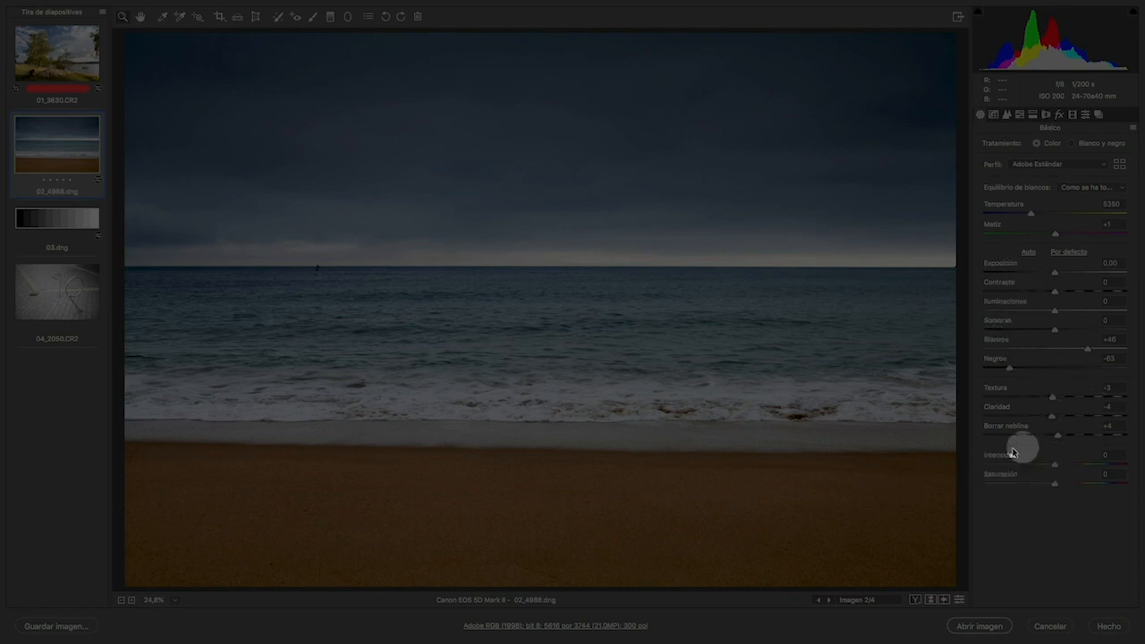
key(alt)
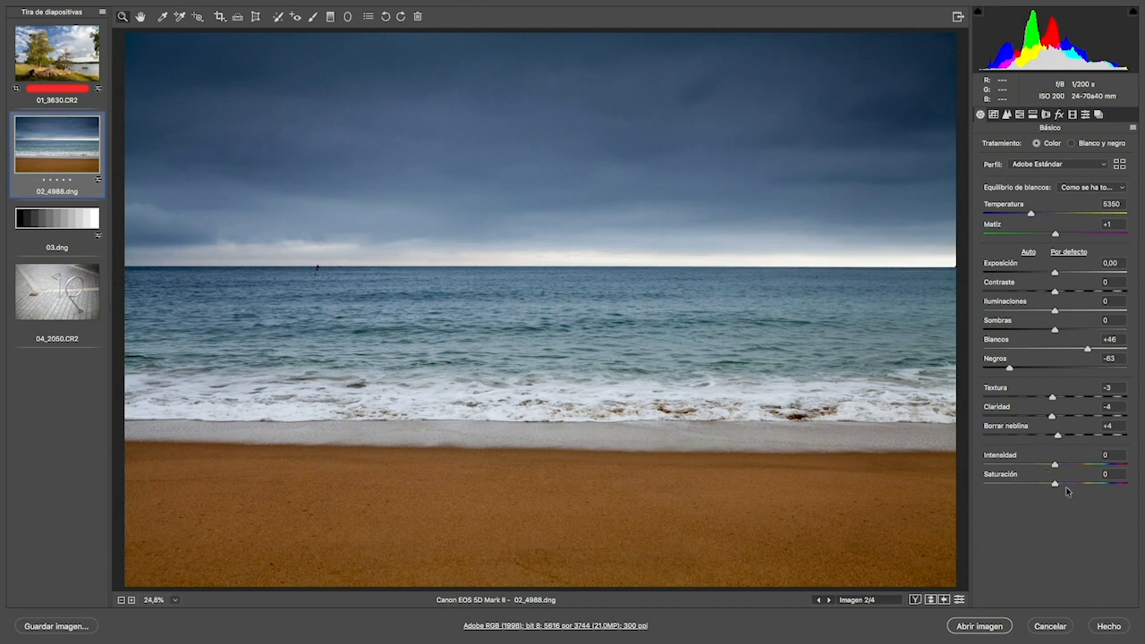
drag(1057, 485, 954, 498)
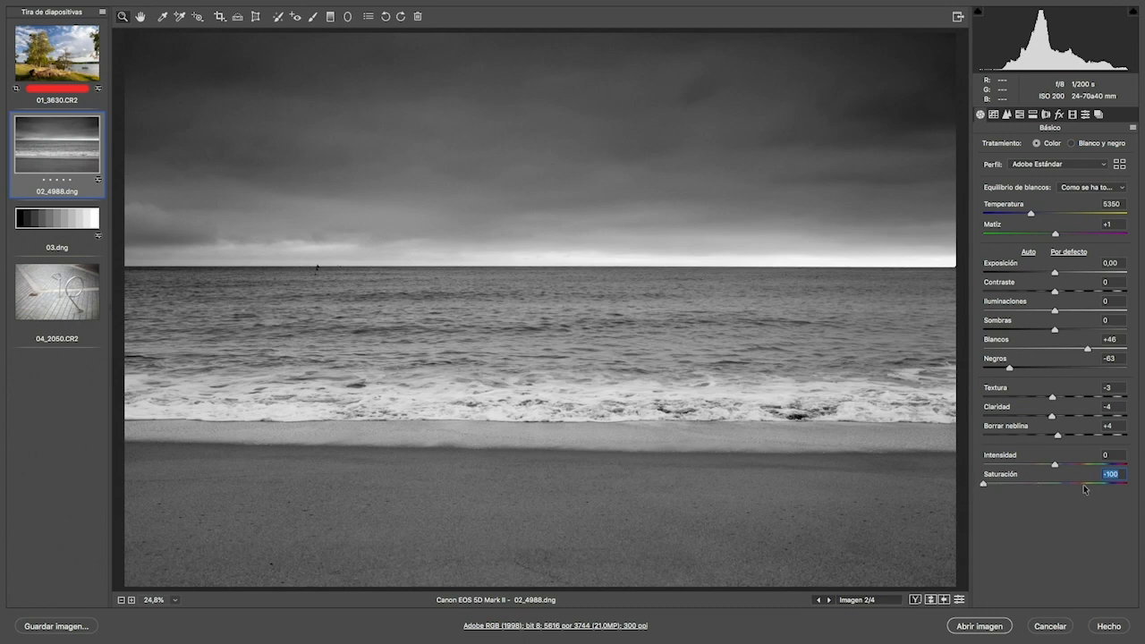
double_click(985, 485)
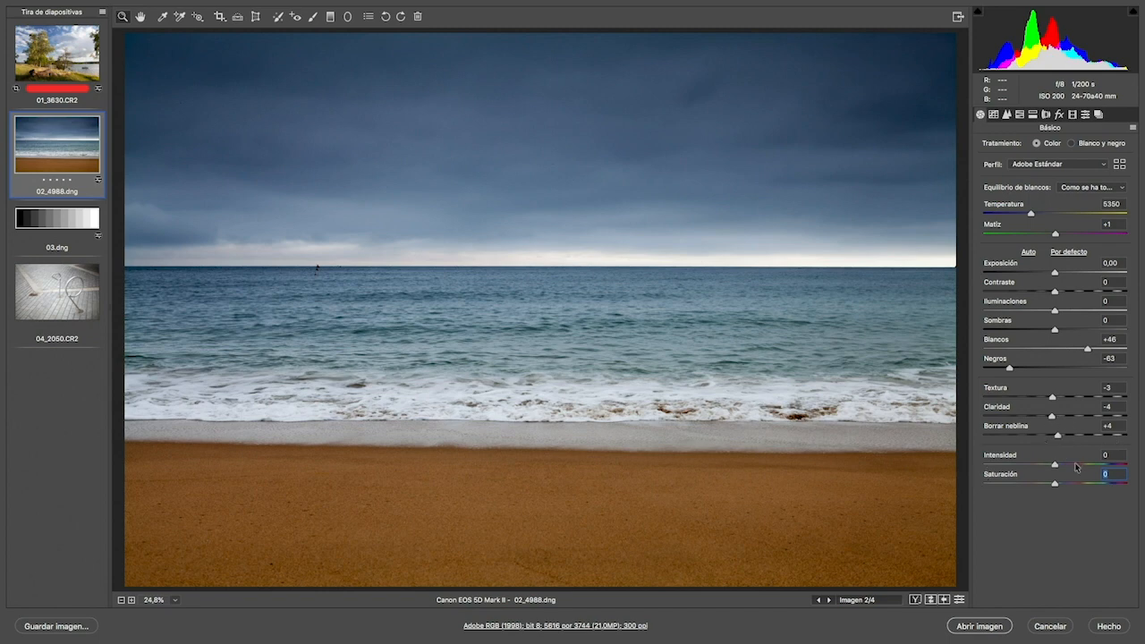
Try the beach photo's Intensidad at +24, -11 and -82 to compare the color changes, and set it to -7.
mouse_move(1058, 467)
mouse_down()
mouse_move(1115, 467)
mouse_move(1075, 471)
mouse_up()
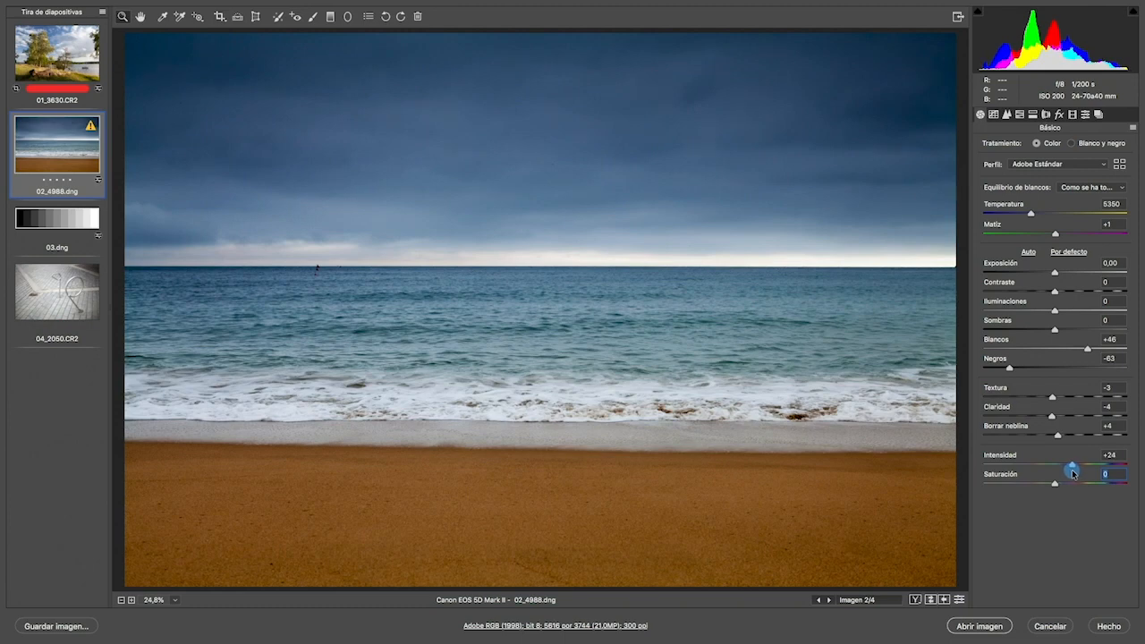
drag(1071, 474, 1044, 473)
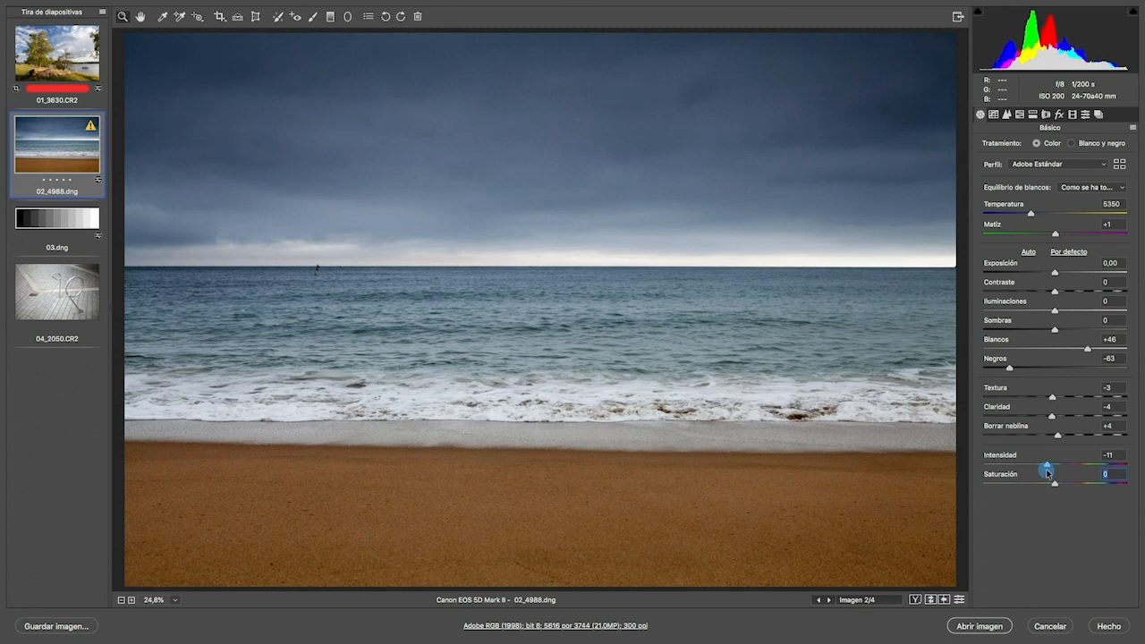
drag(1045, 475, 1051, 475)
drag(1050, 474, 990, 467)
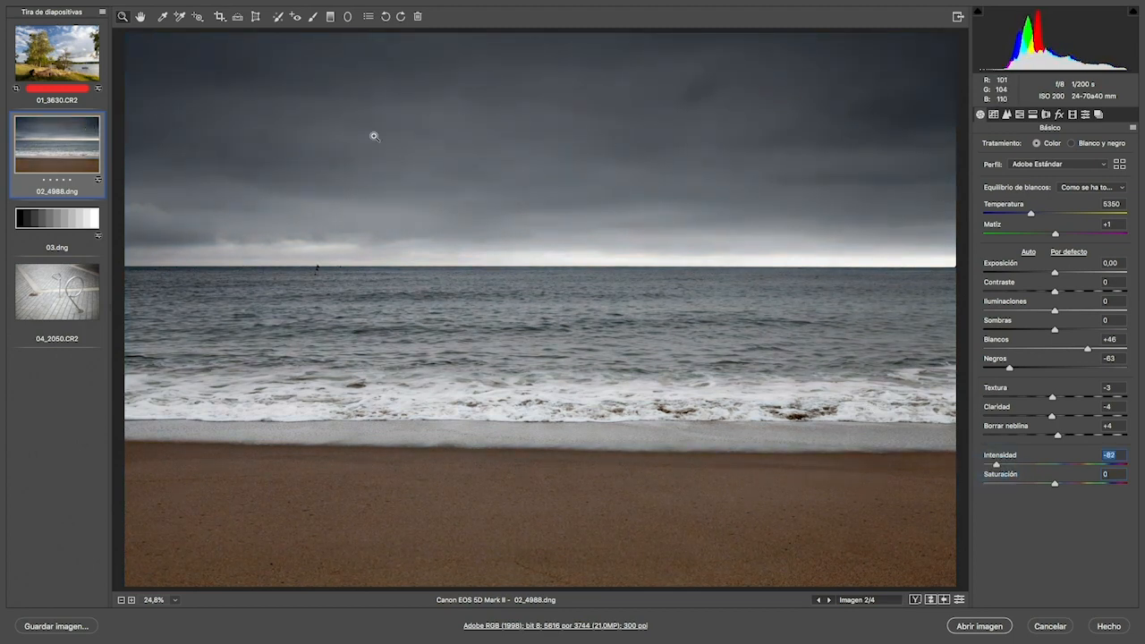
key(alt)
key(alt)
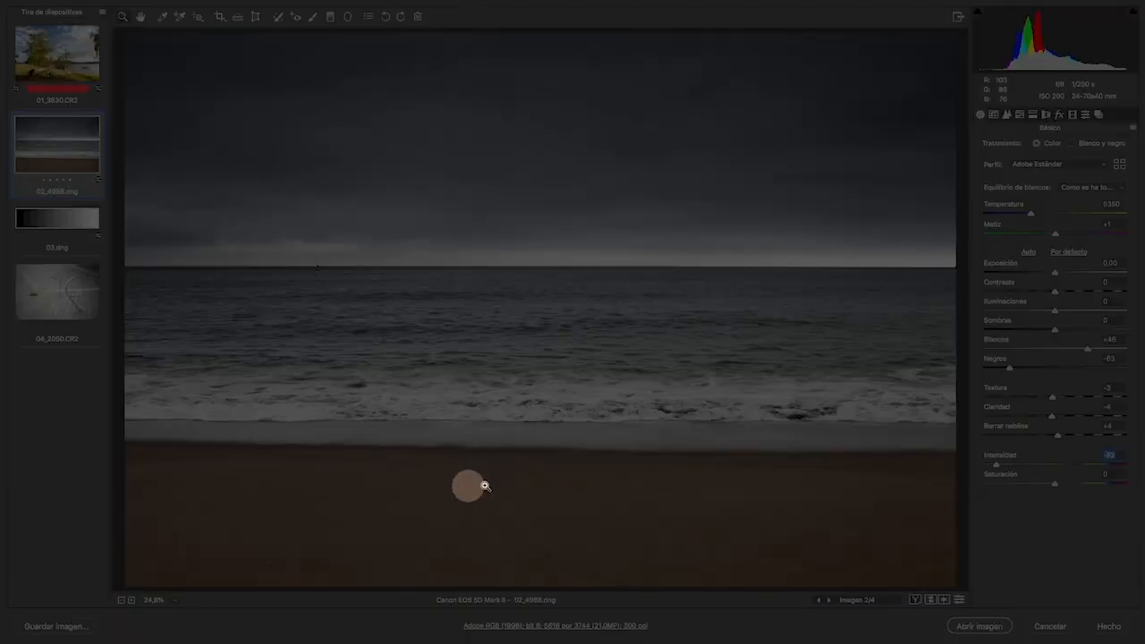
key(alt)
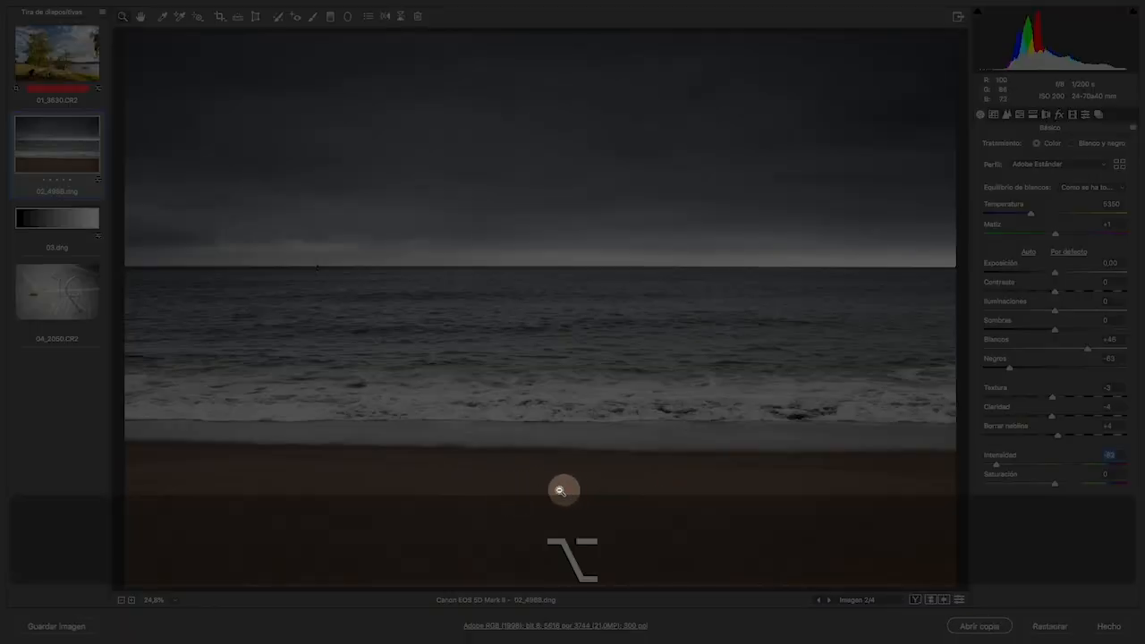
drag(996, 464, 1051, 468)
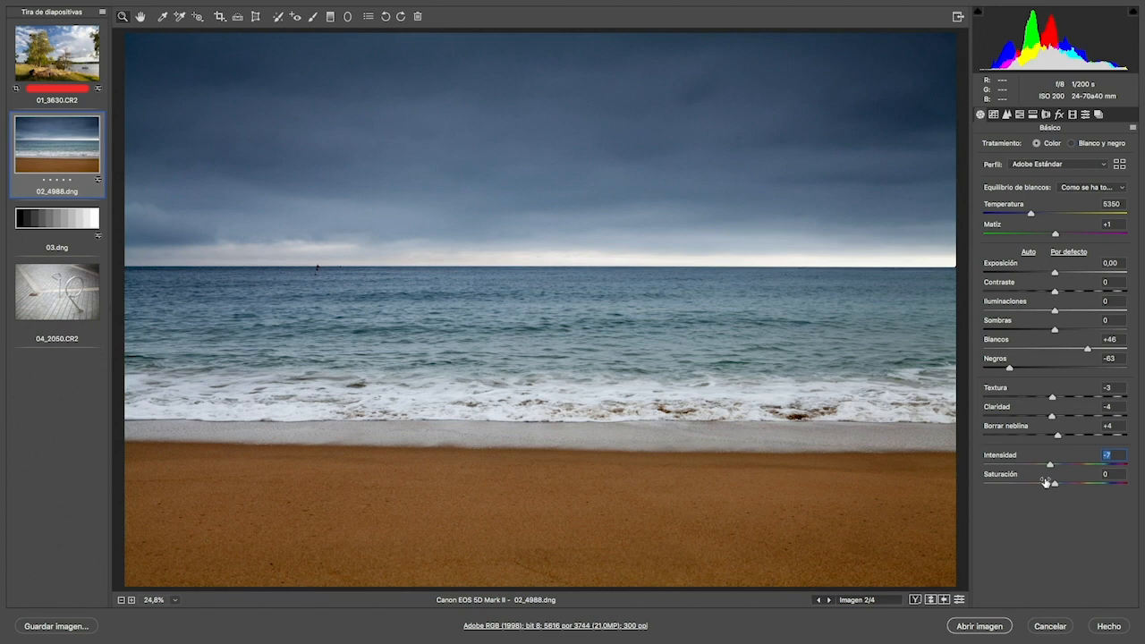
Try the beach photo's Saturación at +63, and set Saturación to -5 and Intensidad to +8.
drag(1053, 483, 1099, 484)
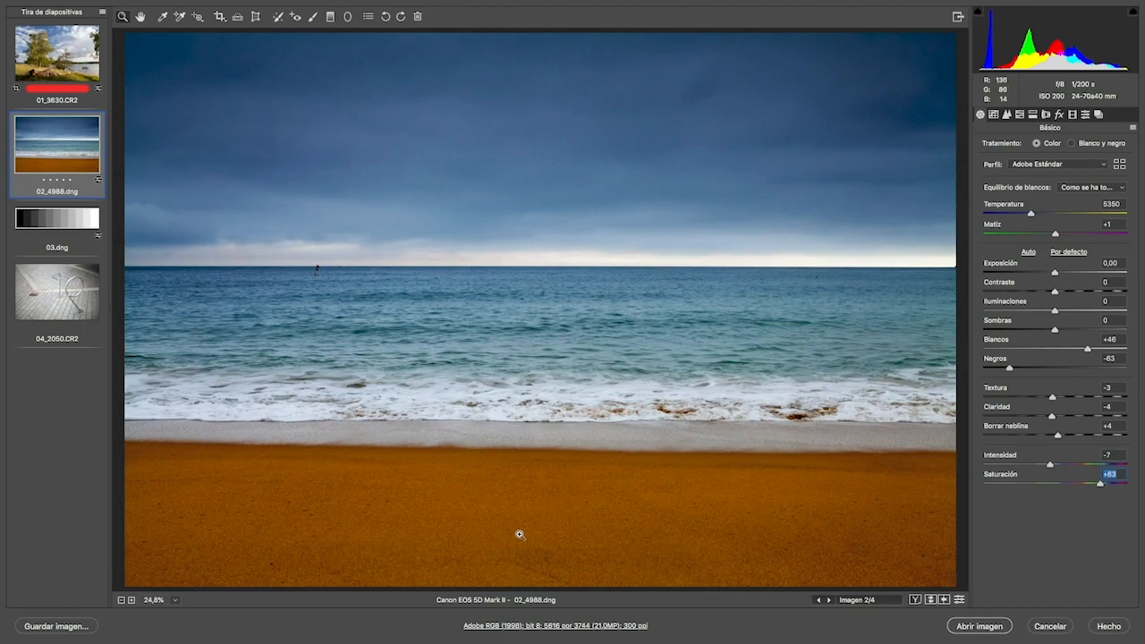
key(alt)
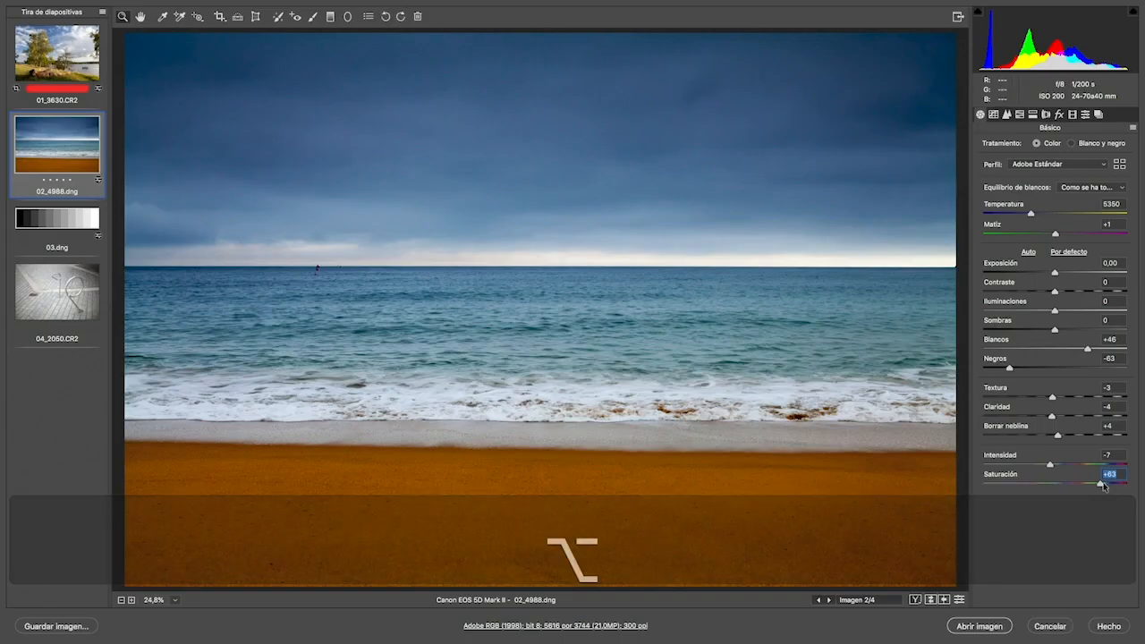
mouse_move(1102, 485)
mouse_down()
mouse_move(1051, 484)
mouse_move(1056, 466)
mouse_move(1085, 474)
mouse_up()
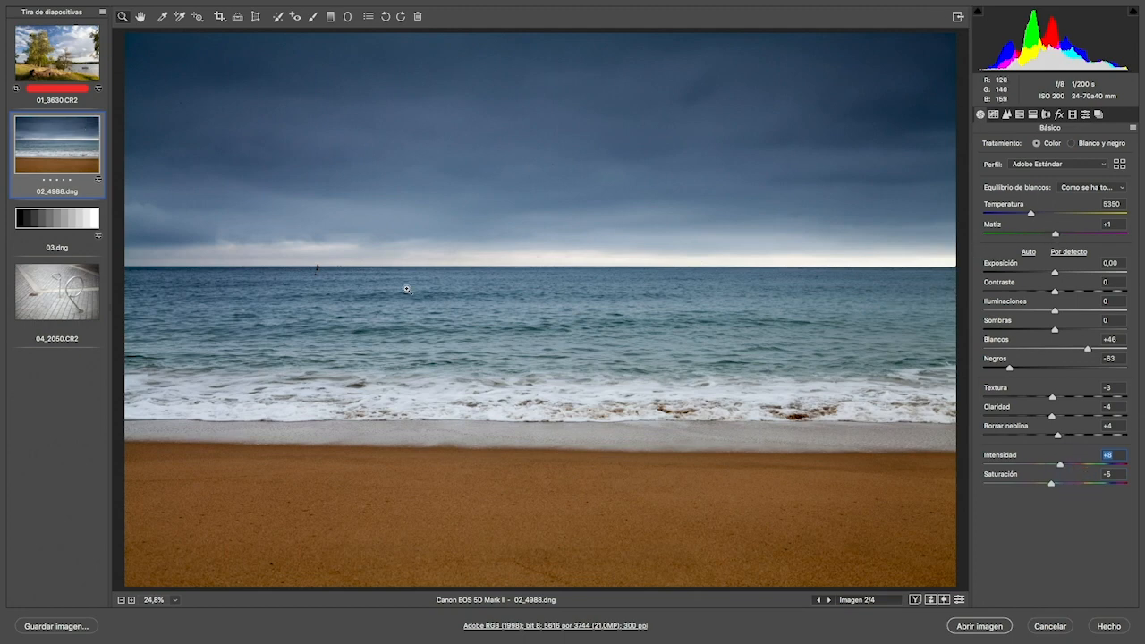
Set Exposición to -1,35, Blancos to +44 and Negros to -36 on the photo 04_2050.CR2, and swap to its original settings for comparison.
click(81, 293)
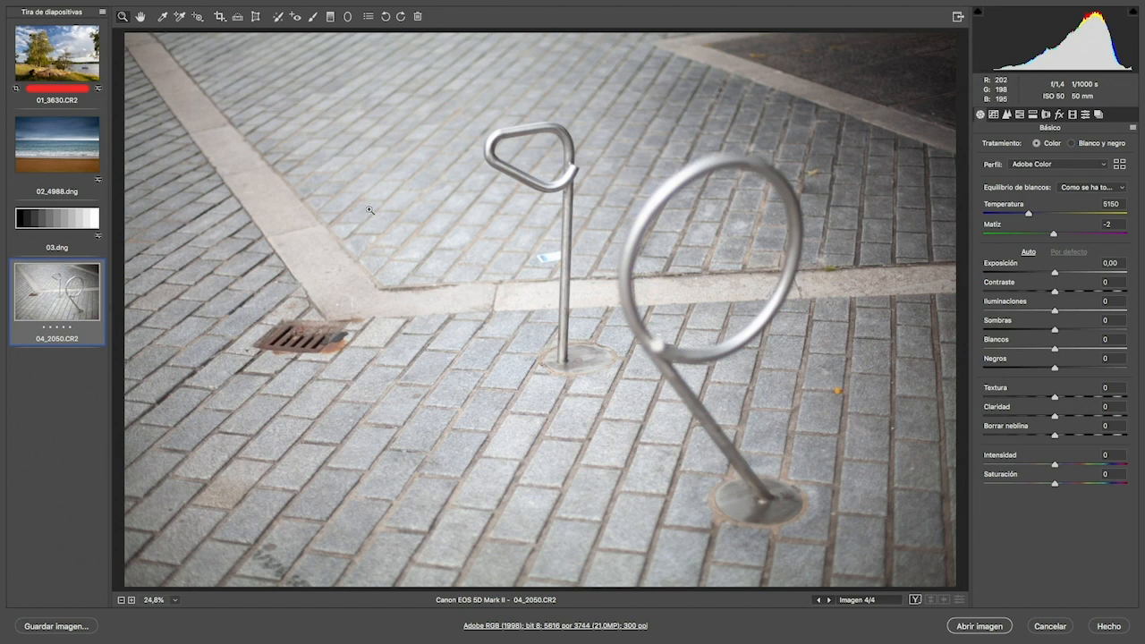
key(alt)
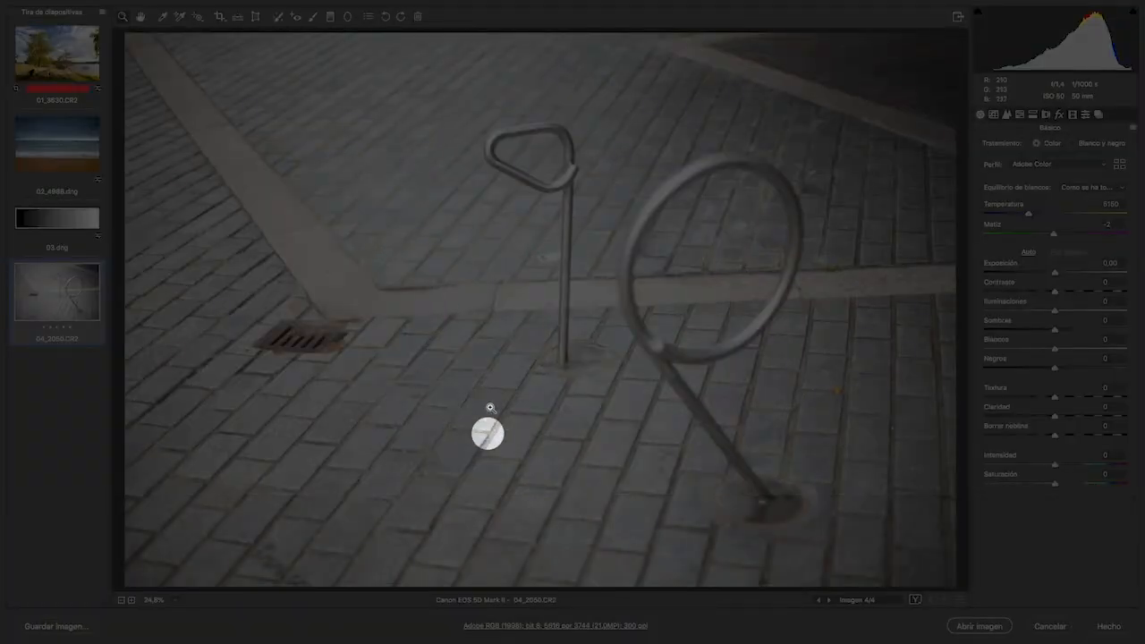
key(alt)
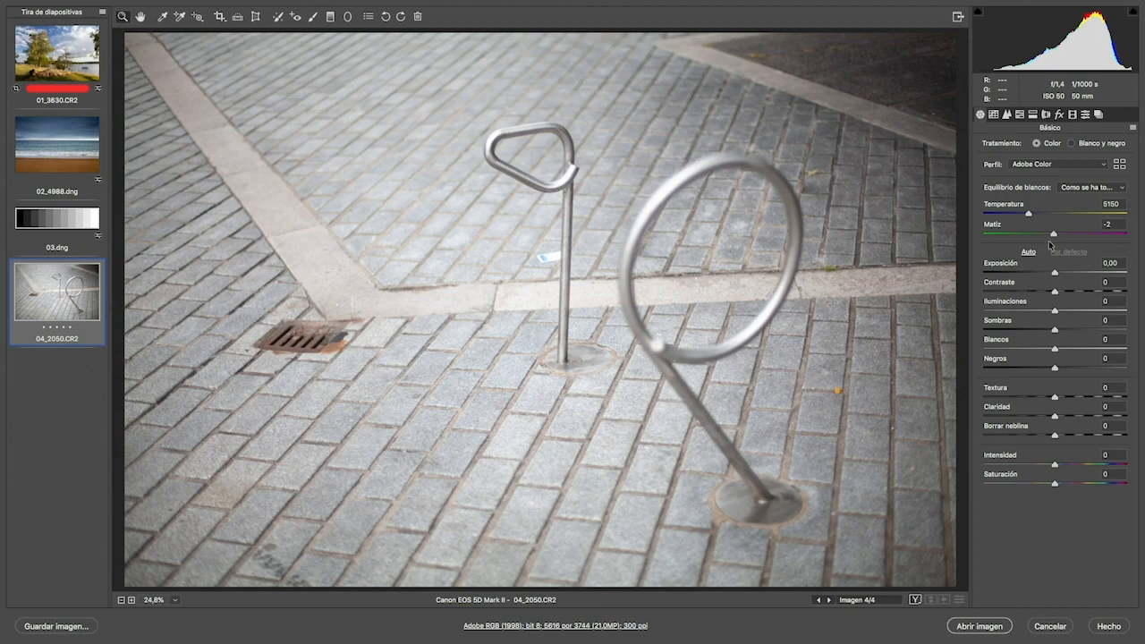
drag(1056, 274, 1035, 273)
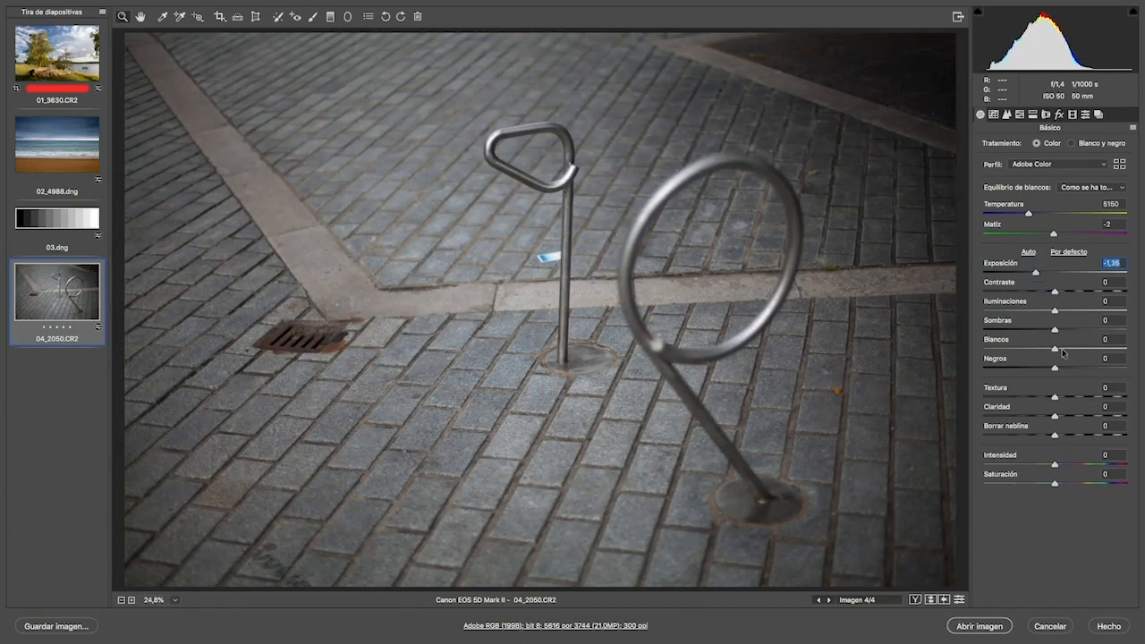
drag(1057, 350, 1029, 369)
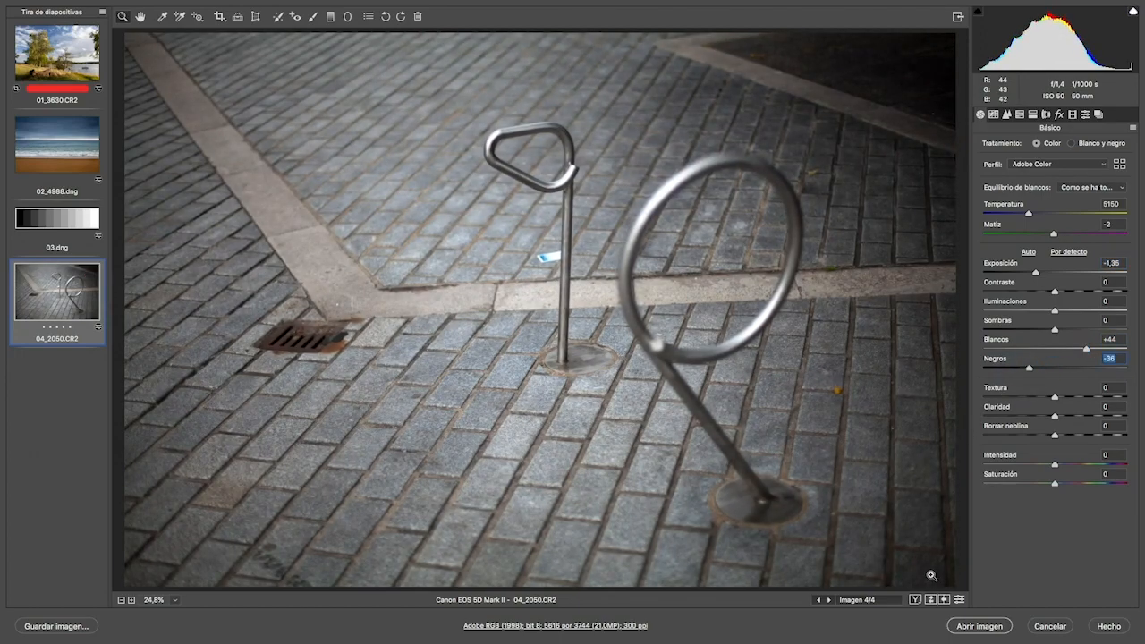
click(931, 601)
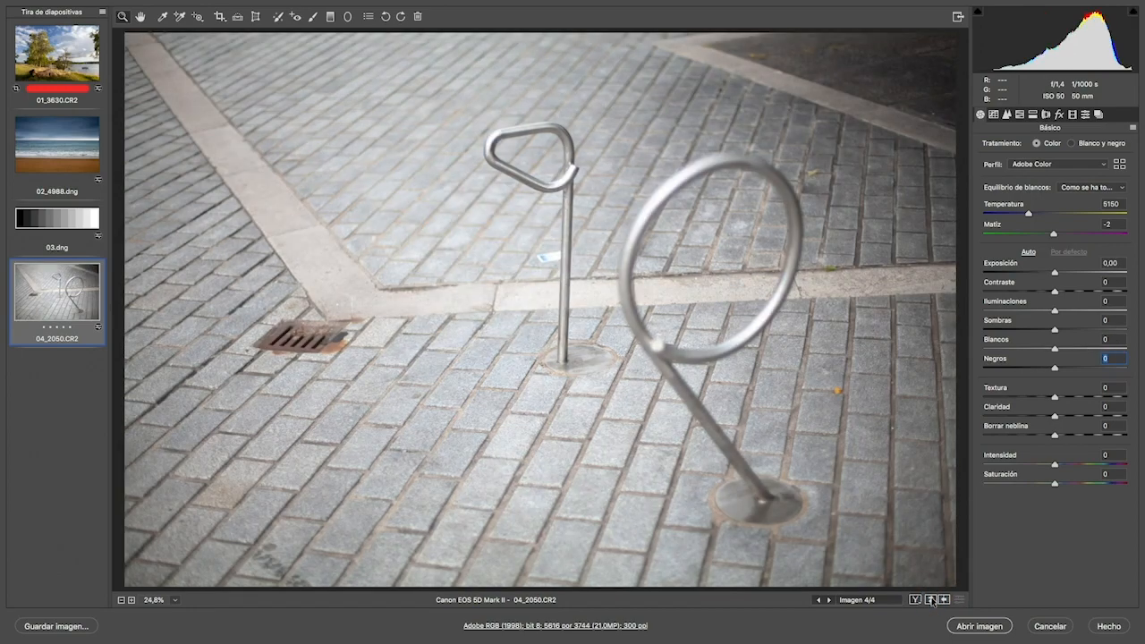
Bring back the edited version of the bike rack photo and show the highlight and shadow clipping warnings.
click(931, 601)
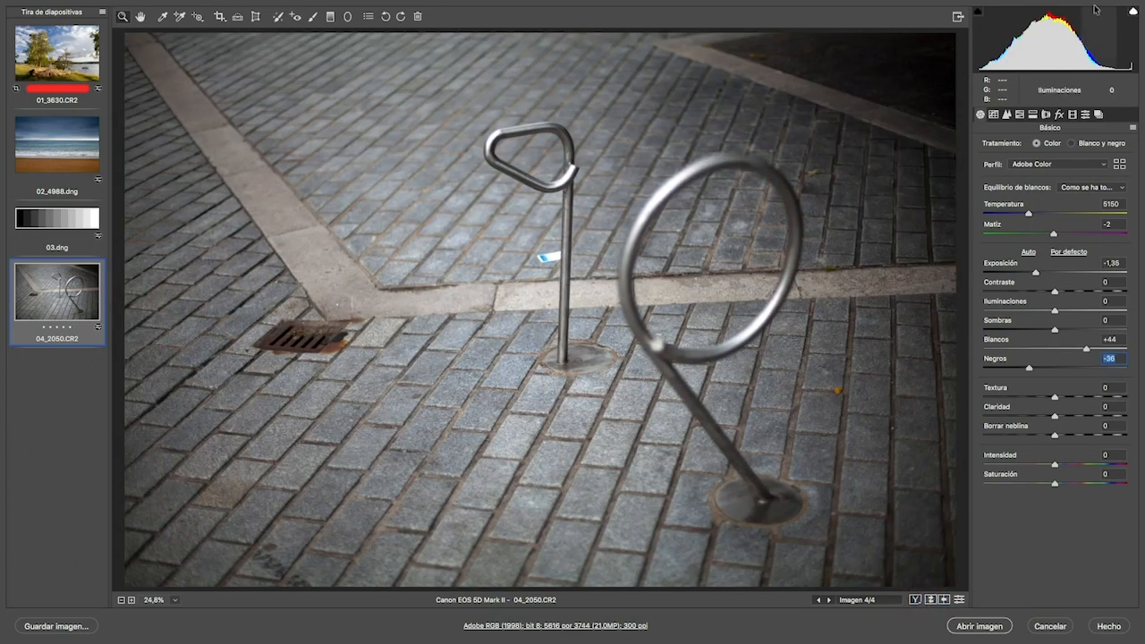
click(1134, 12)
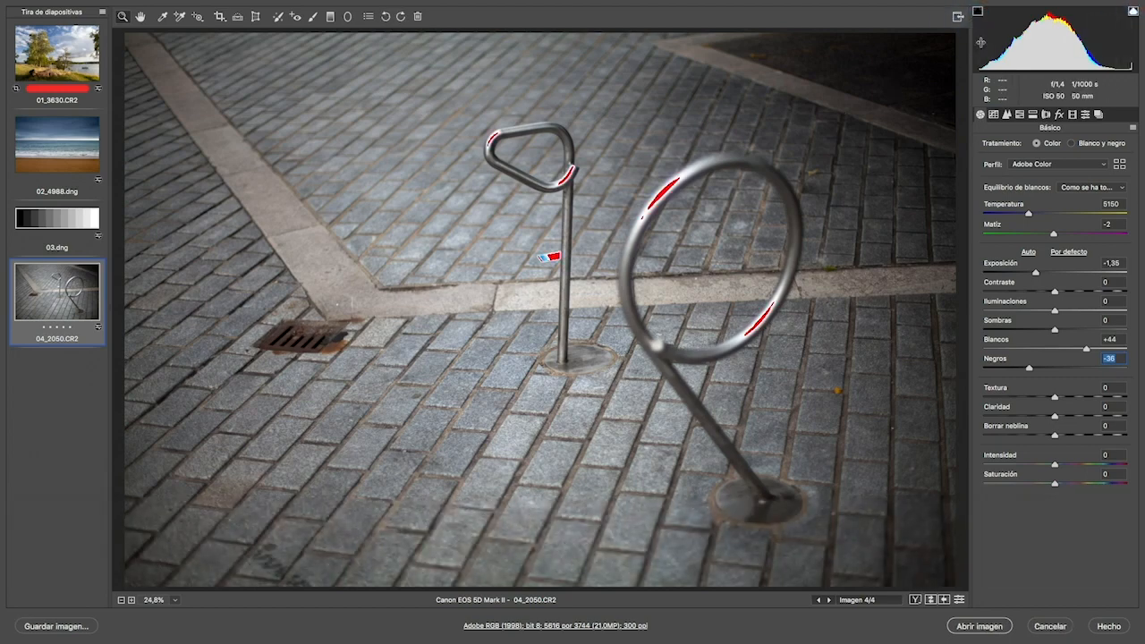
key(alt)
key(alt)
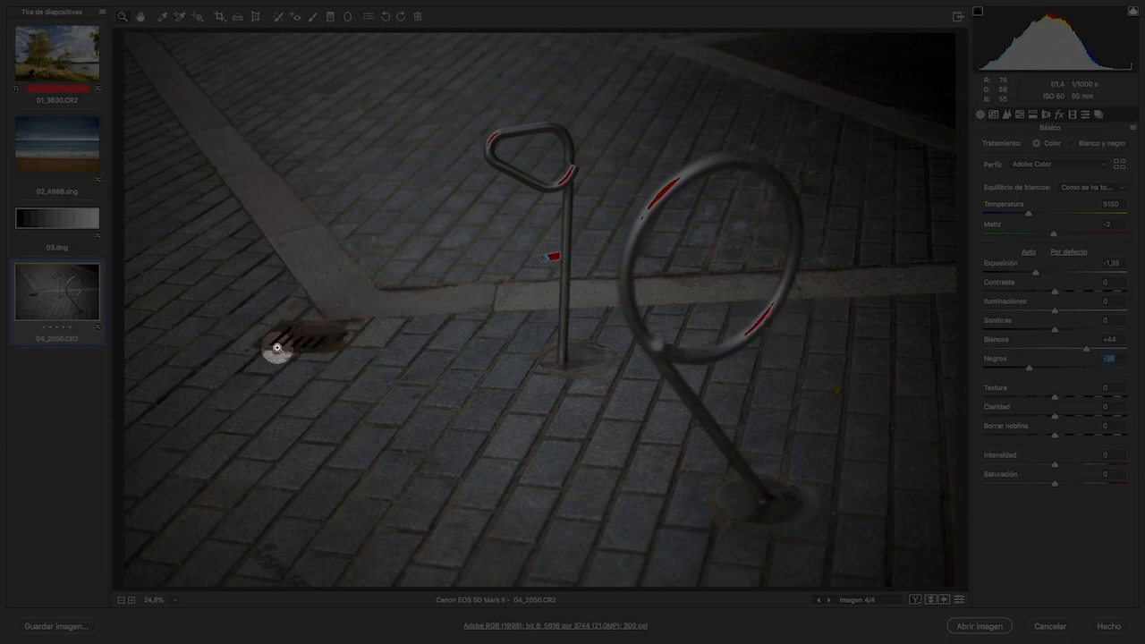
Set Negros to -23 for the bike rack photo, then compare the result with the unedited version.
drag(1029, 370, 1011, 368)
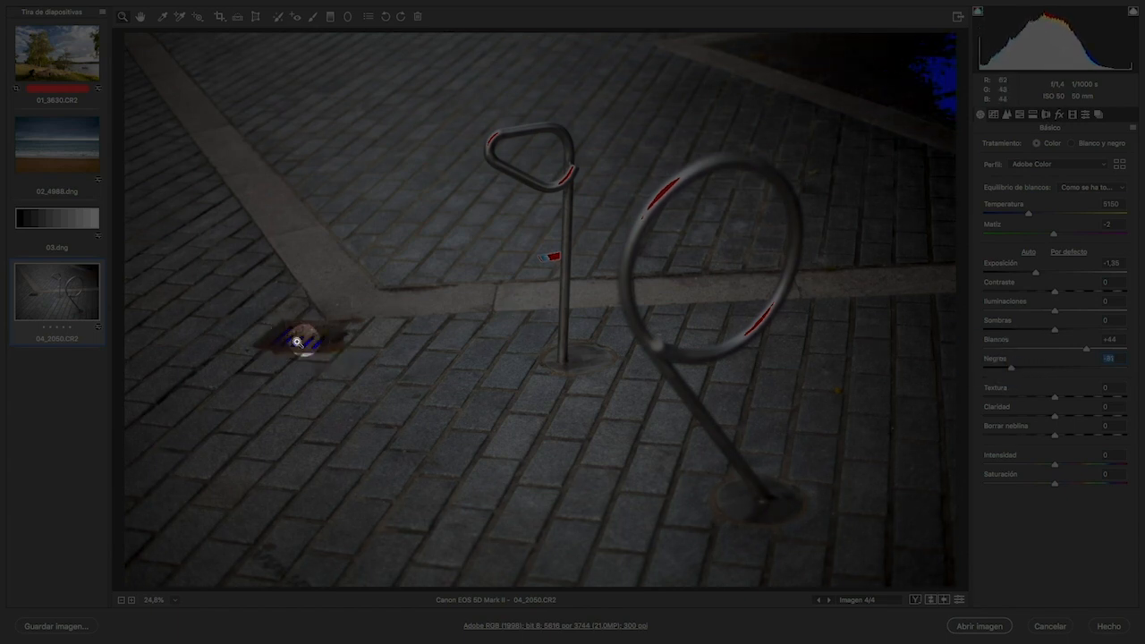
drag(1025, 371, 1039, 370)
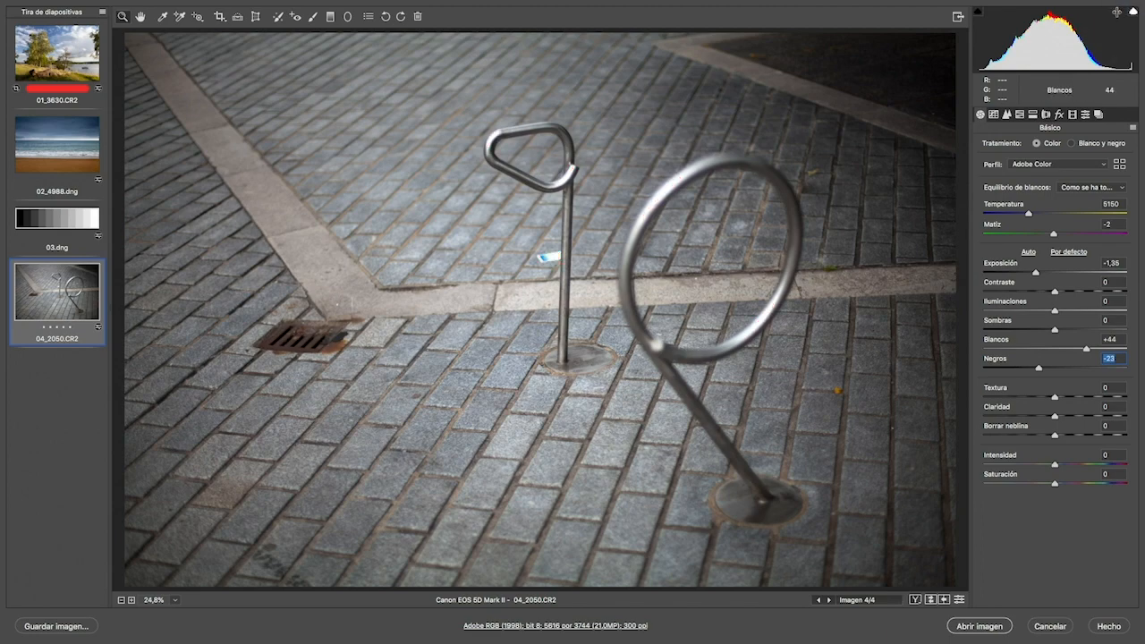
click(943, 600)
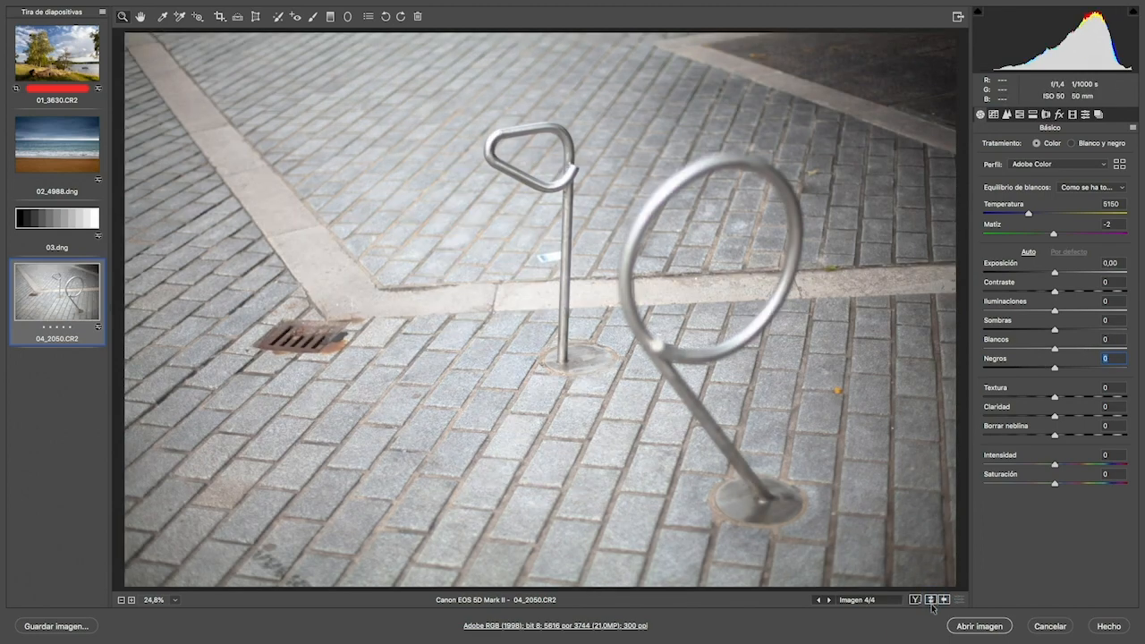
click(931, 600)
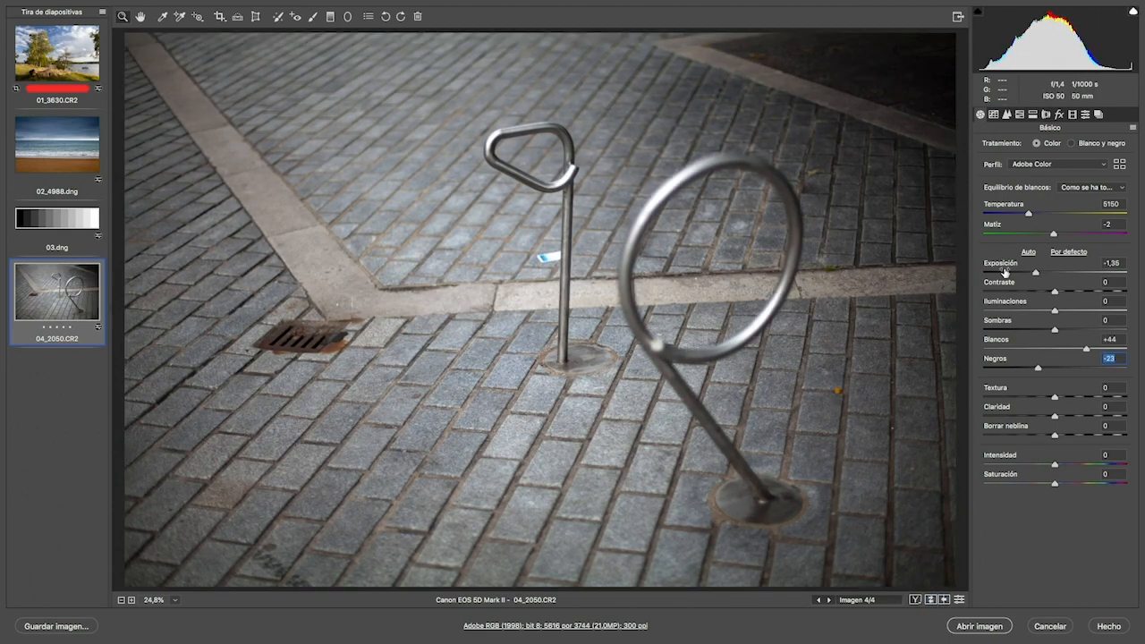
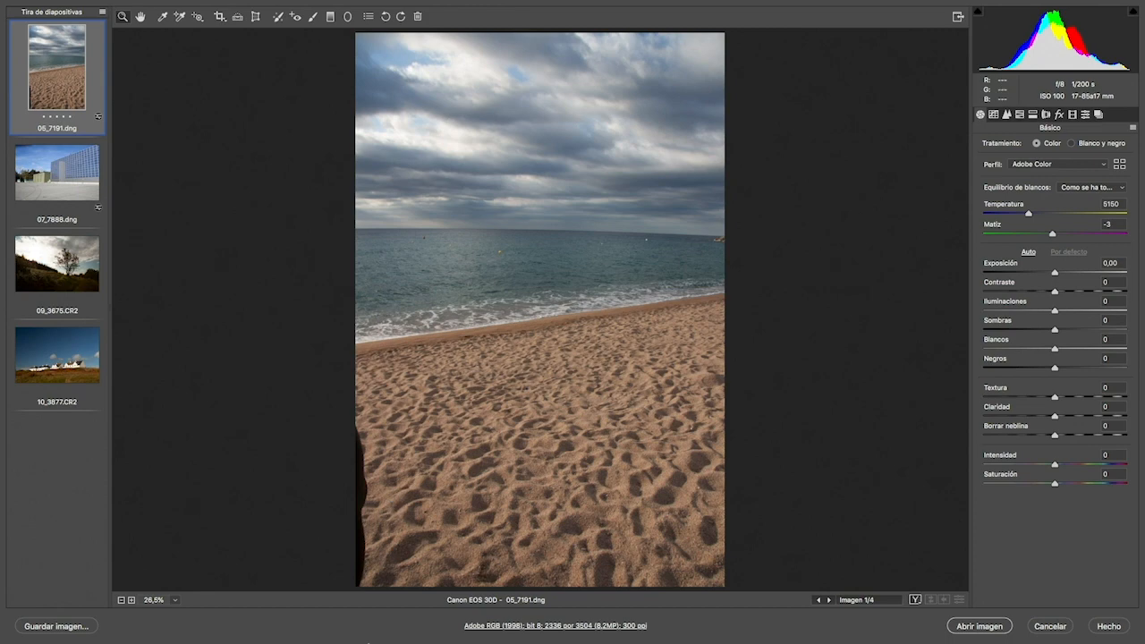
Switch to Finder, launch Mouseposé from the Aplicaciones folder and close the folder window.
key(super+Tab)
click(689, 327)
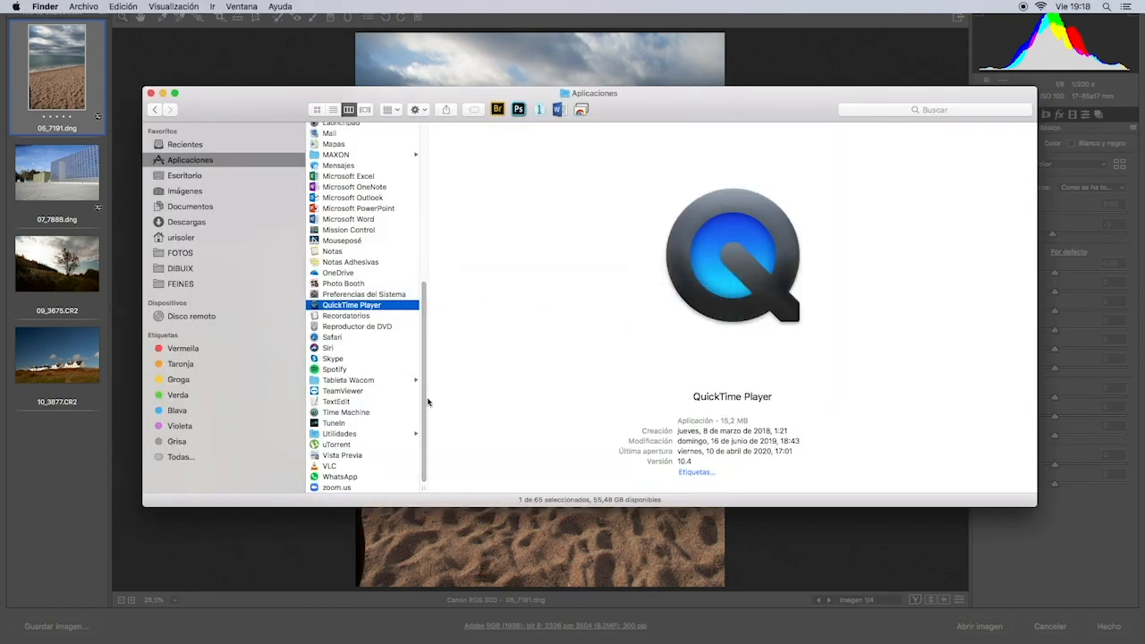
scroll(344, 403, up, 2)
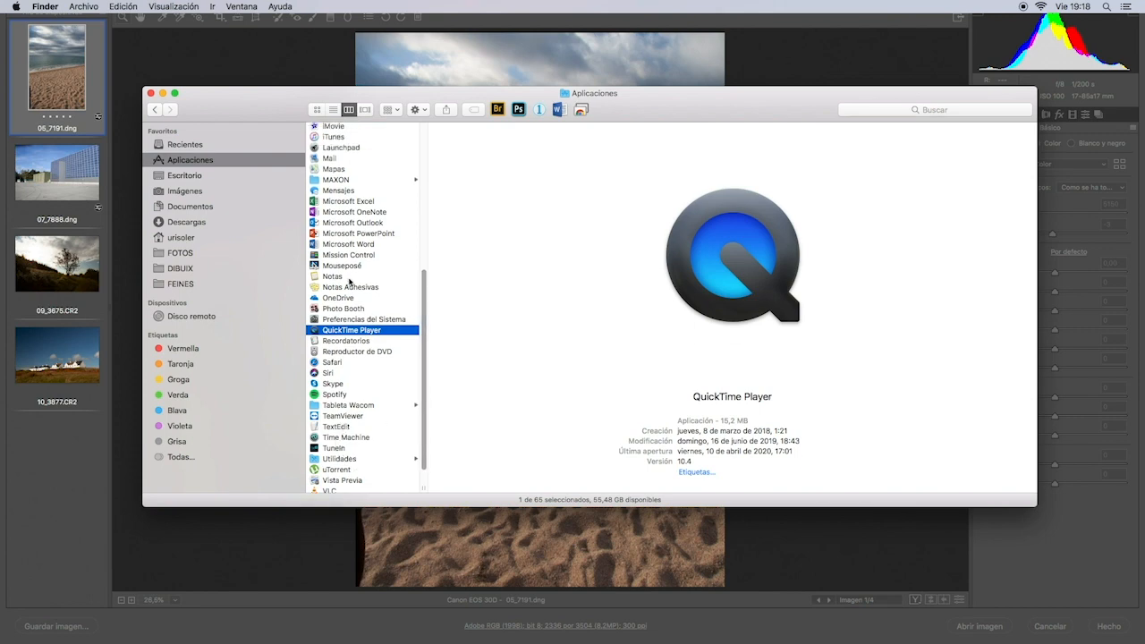
click(347, 265)
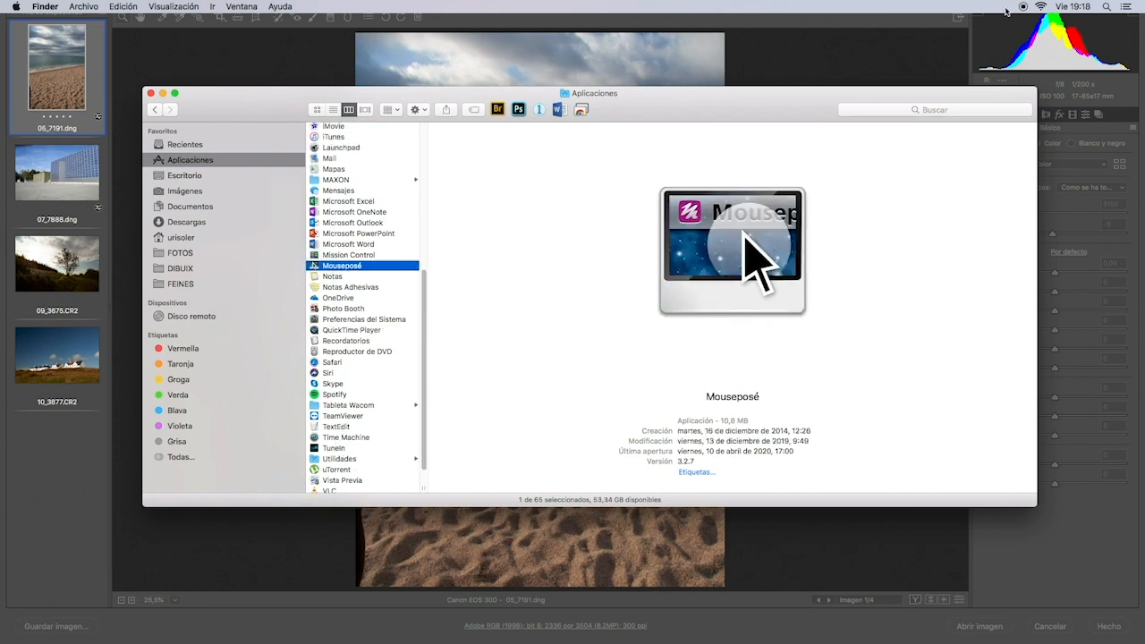
click(150, 93)
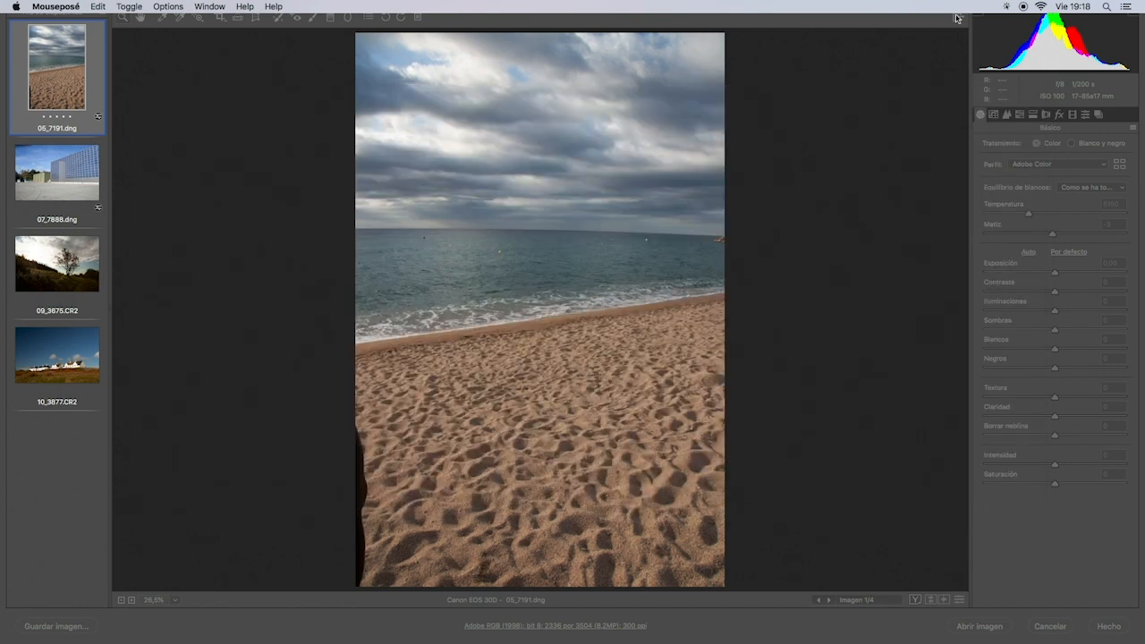
Turn on Mouseposé's on-screen effects, return to the beach photo in Camera Raw and test the pointer spotlight.
click(1023, 7)
click(1020, 55)
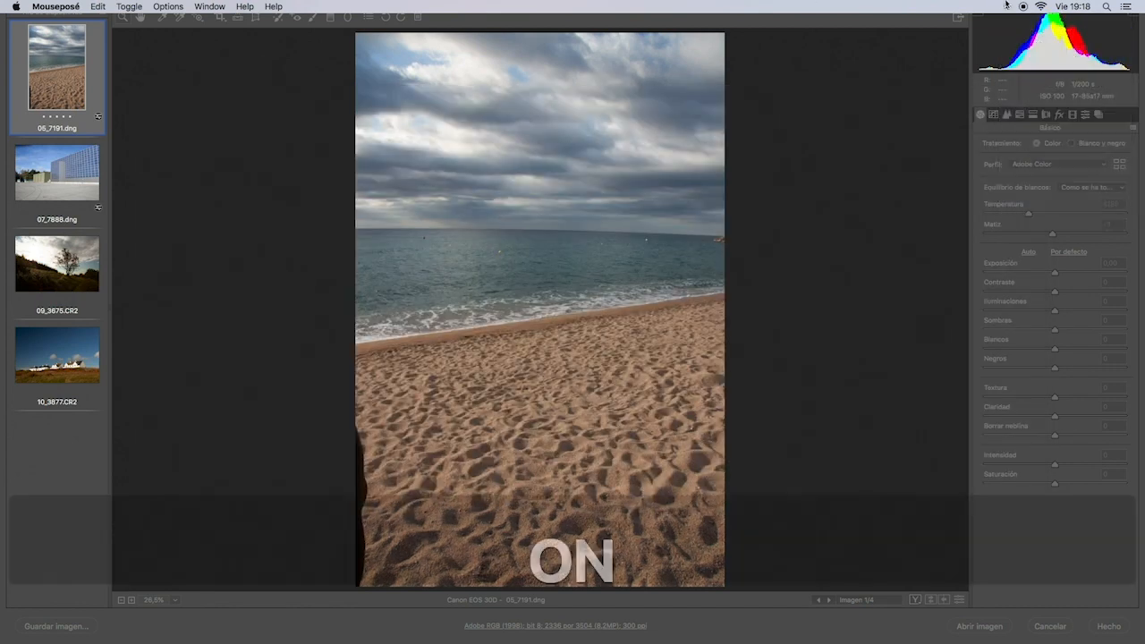
click(1007, 6)
click(1021, 46)
click(802, 233)
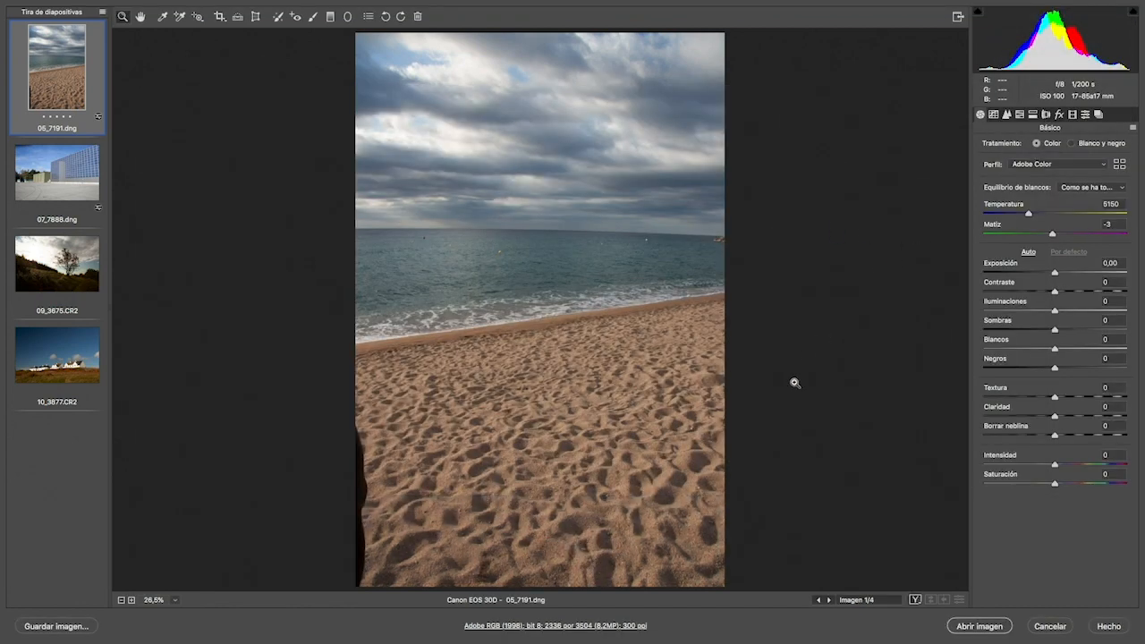
key(alt+F1)
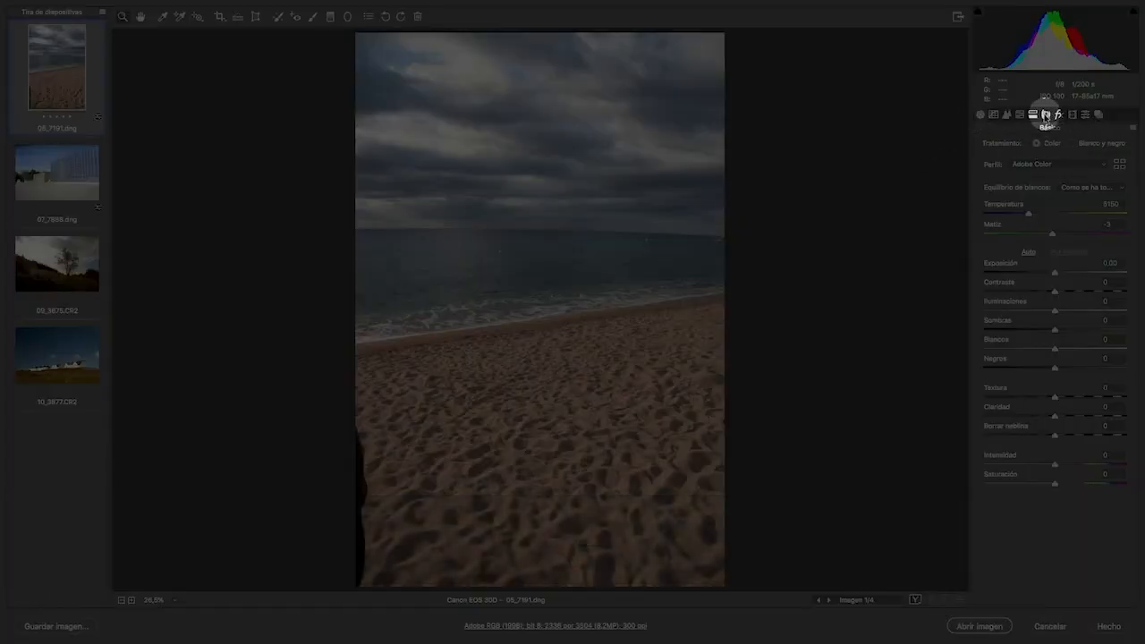
key(alt+F1)
Open the lens corrections for 05_7191.dng and compare the photo with and without the lens profile corrections.
click(1046, 115)
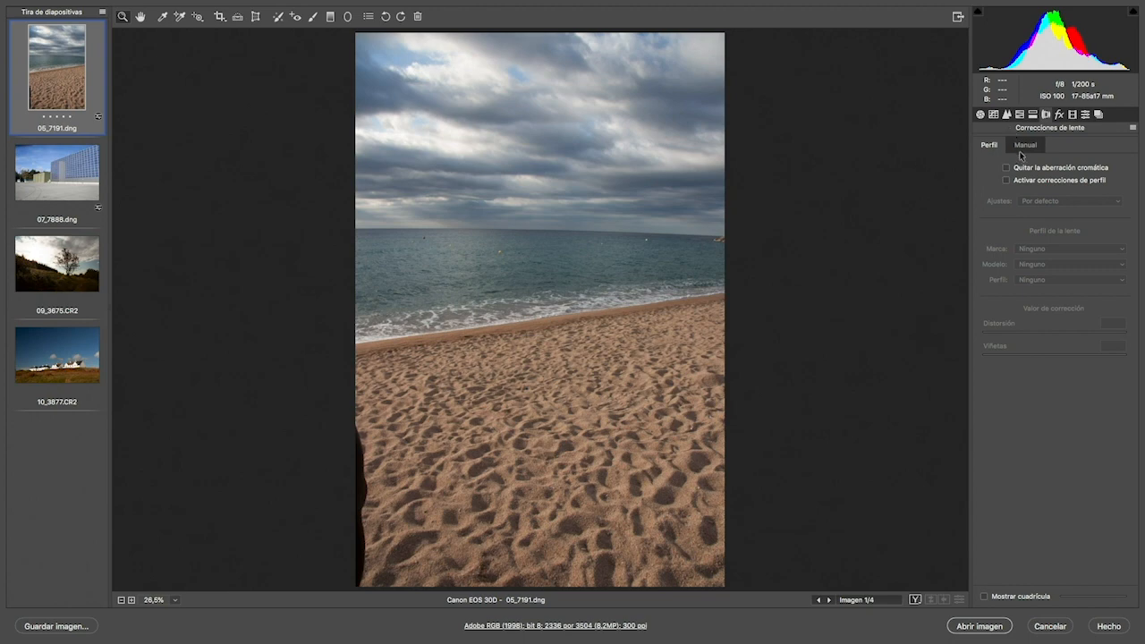
click(1007, 181)
click(1006, 181)
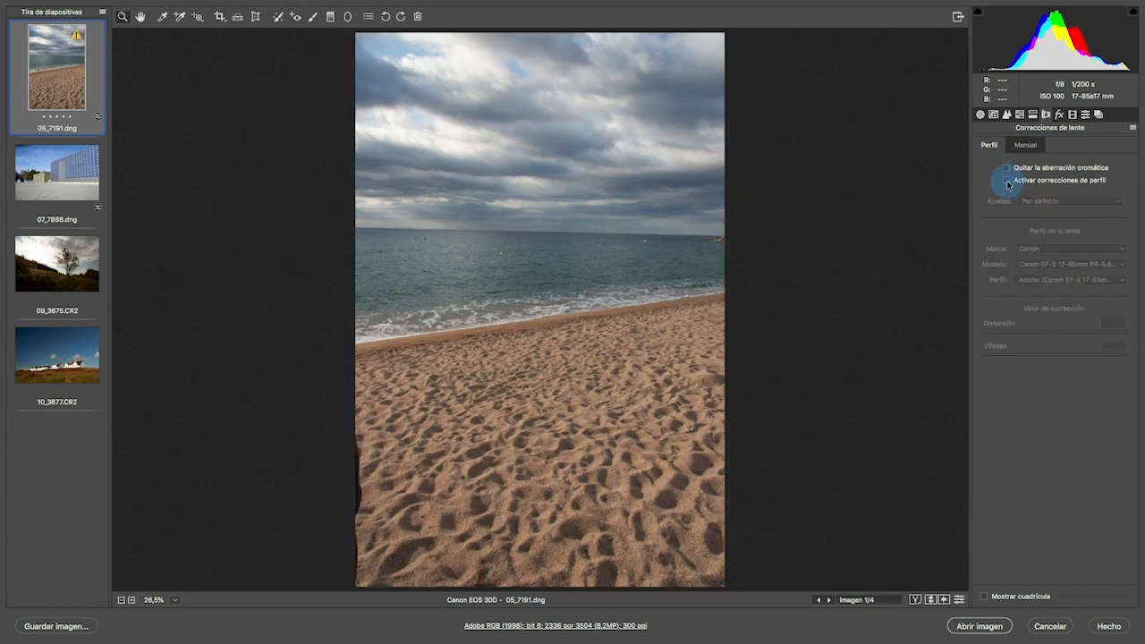
click(1007, 181)
click(1007, 181)
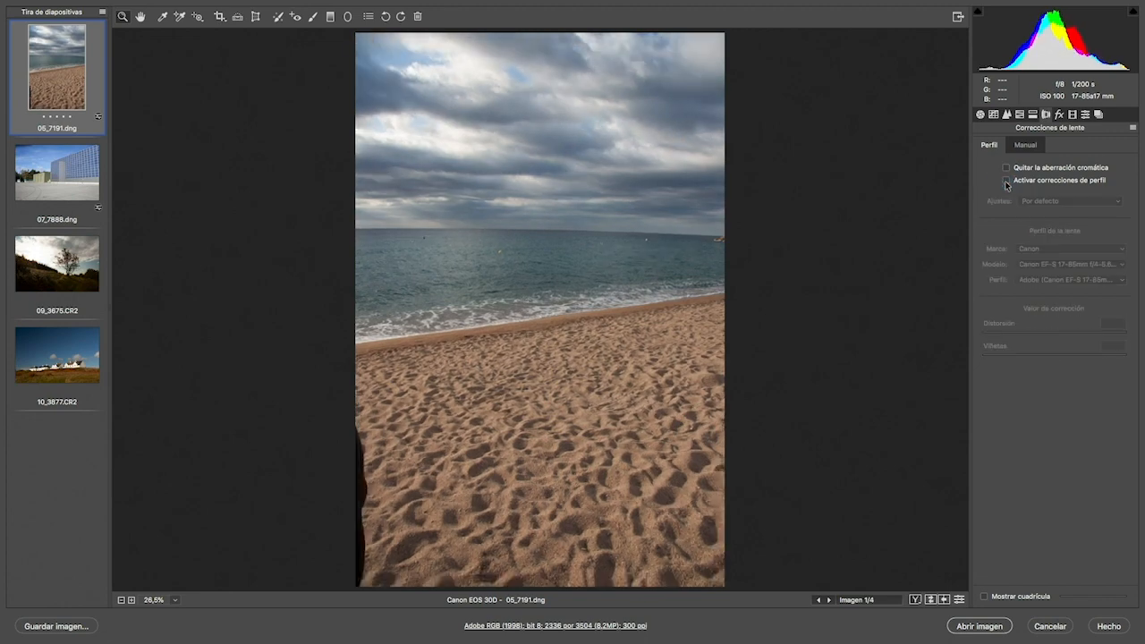
click(1007, 181)
click(1006, 181)
click(1006, 182)
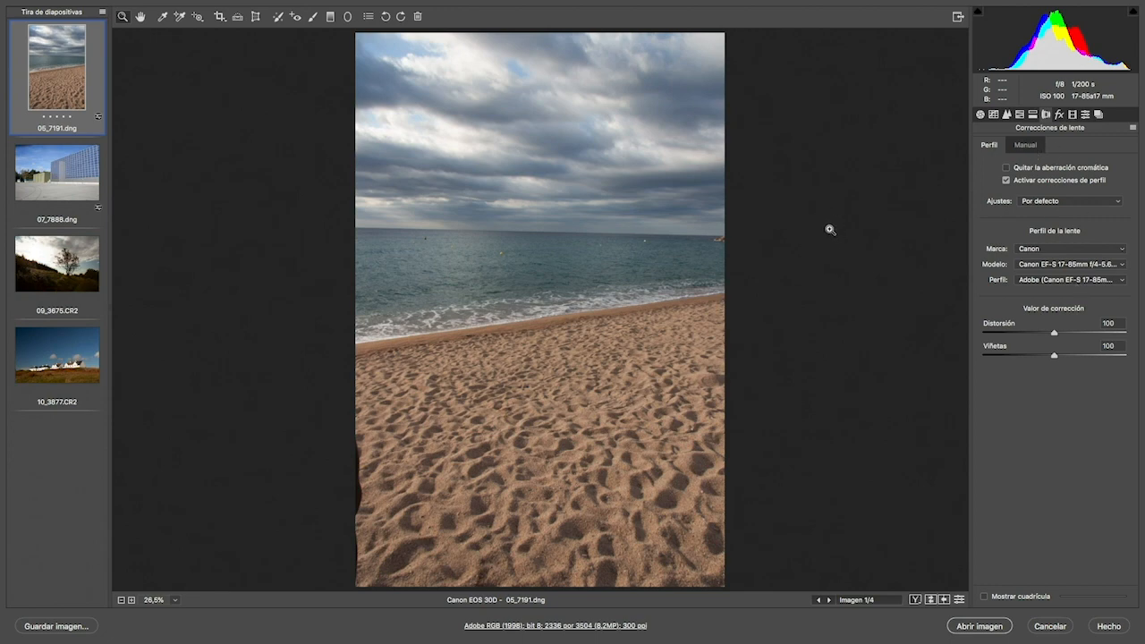
Turn off the profile corrections and look over the manual lens correction settings.
click(1006, 180)
click(1006, 180)
click(1007, 181)
click(1027, 145)
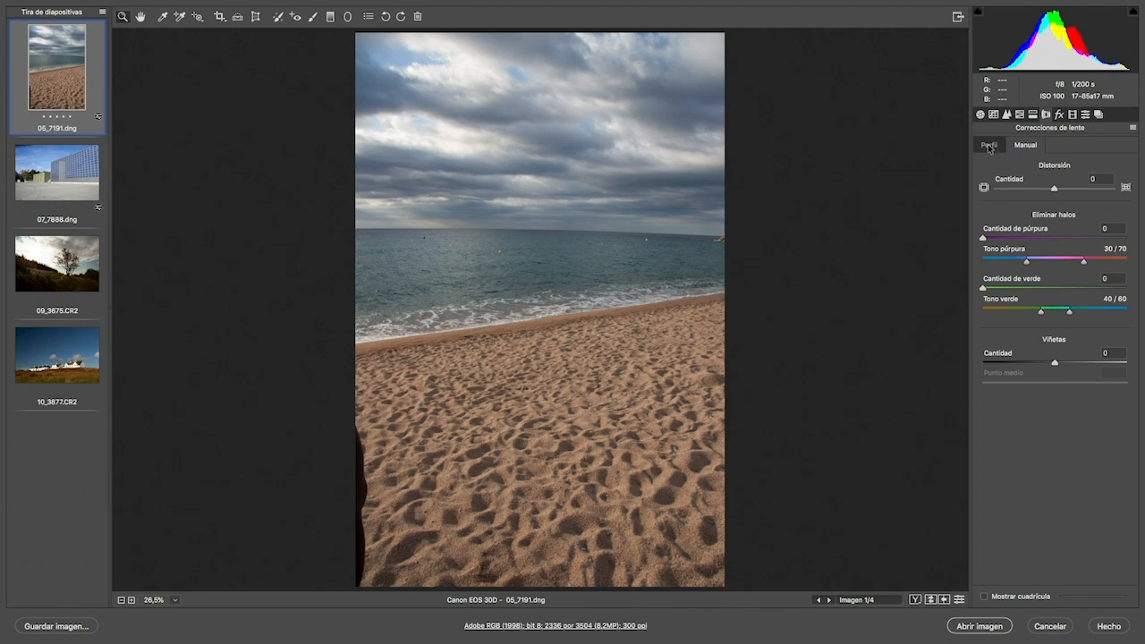
click(990, 147)
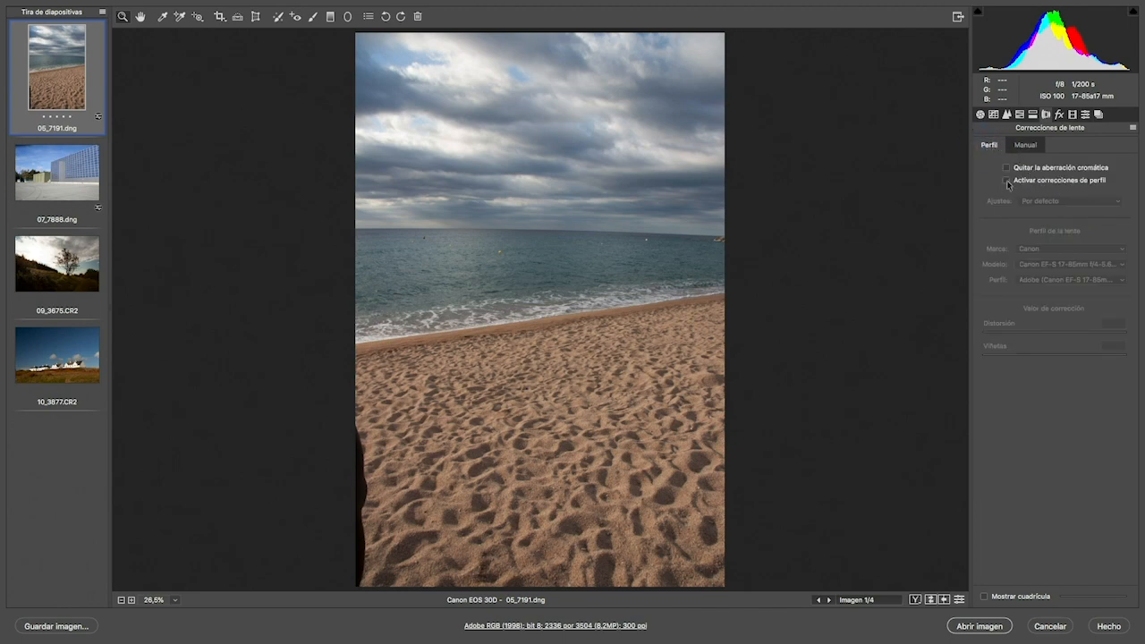
Enable both the lens profile corrections and the removal of chromatic aberration for the beach photo.
click(1007, 180)
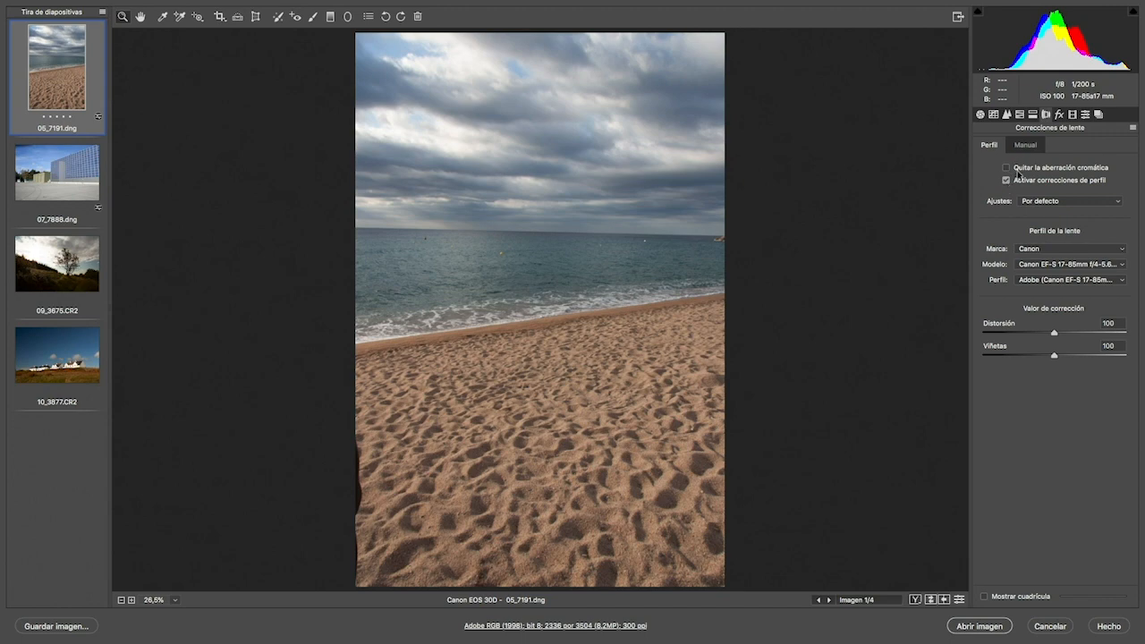
key(alt)
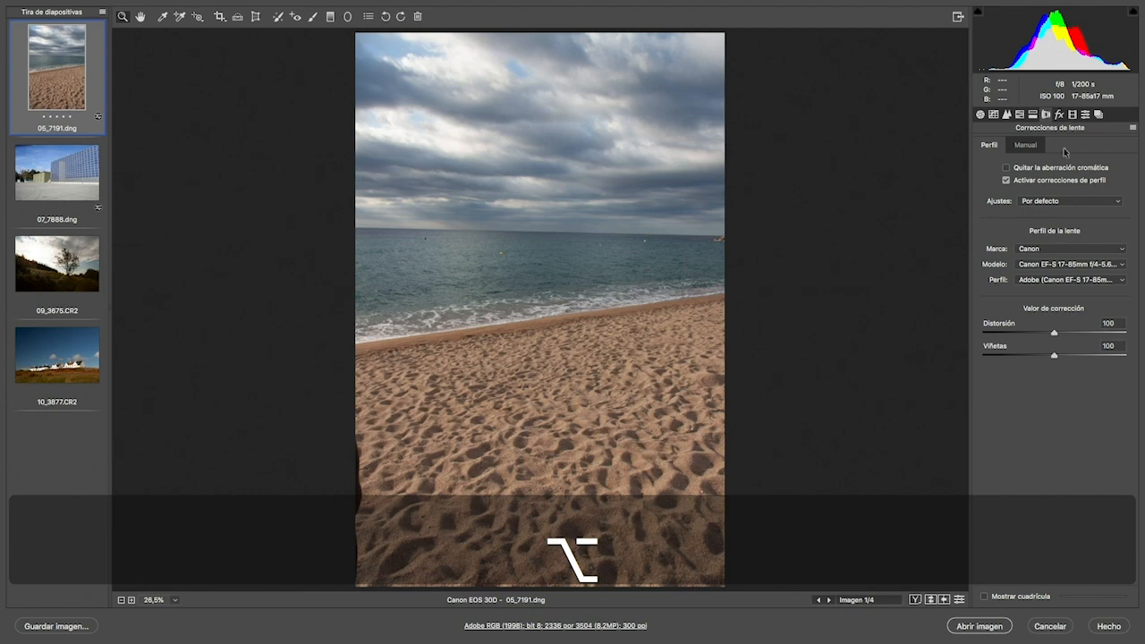
click(1005, 169)
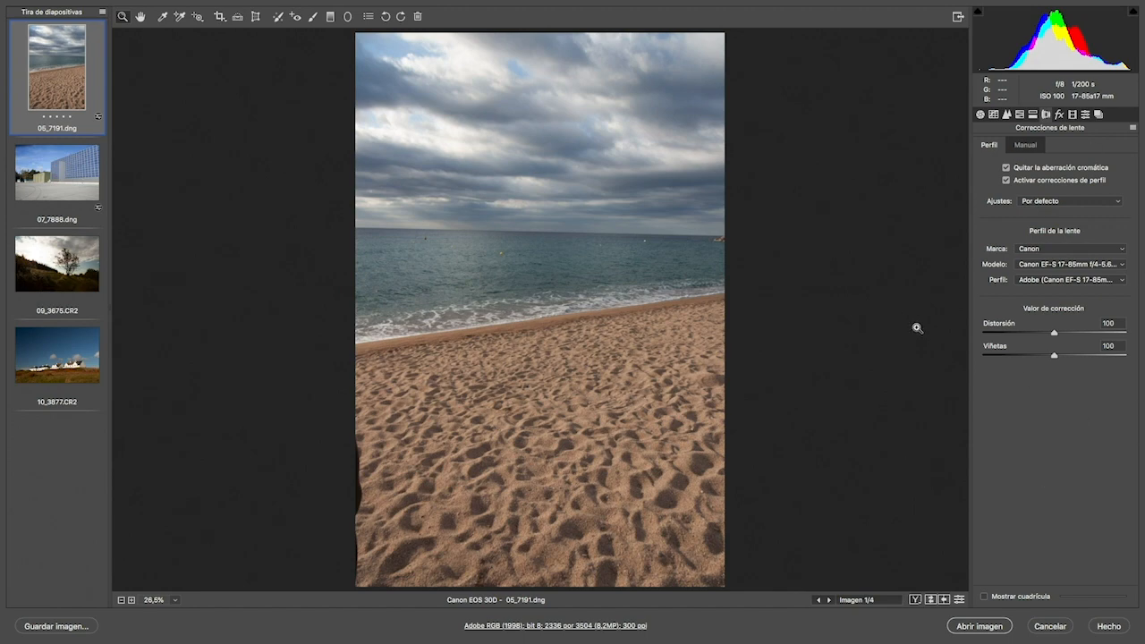
Straighten the beach photo along the sea horizon with the Straighten tool.
key(alt)
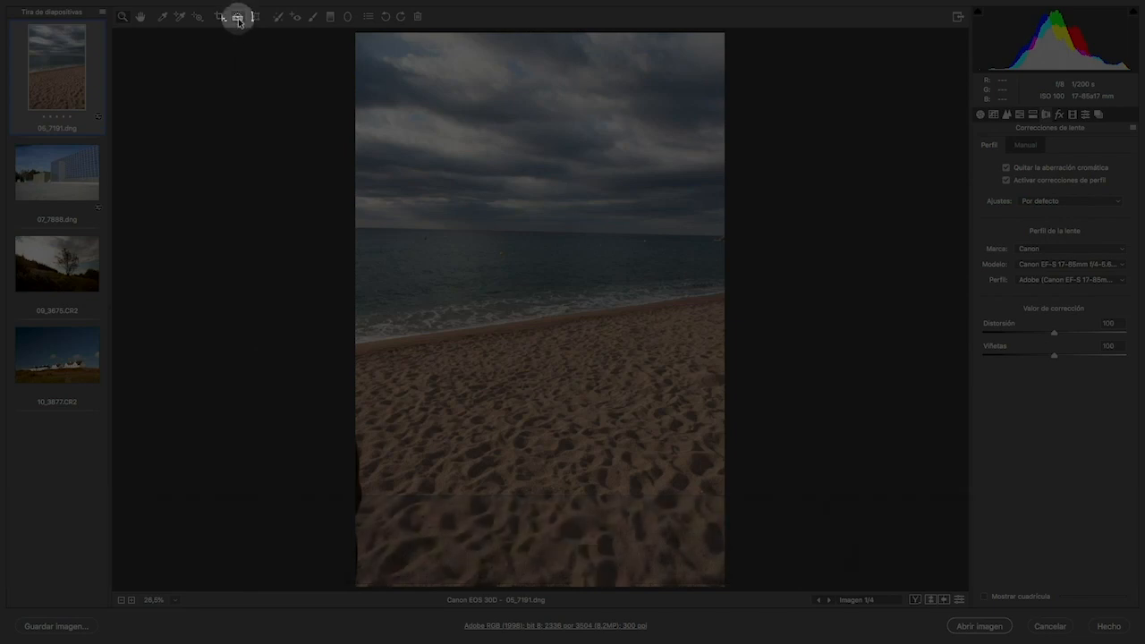
click(238, 18)
key(alt)
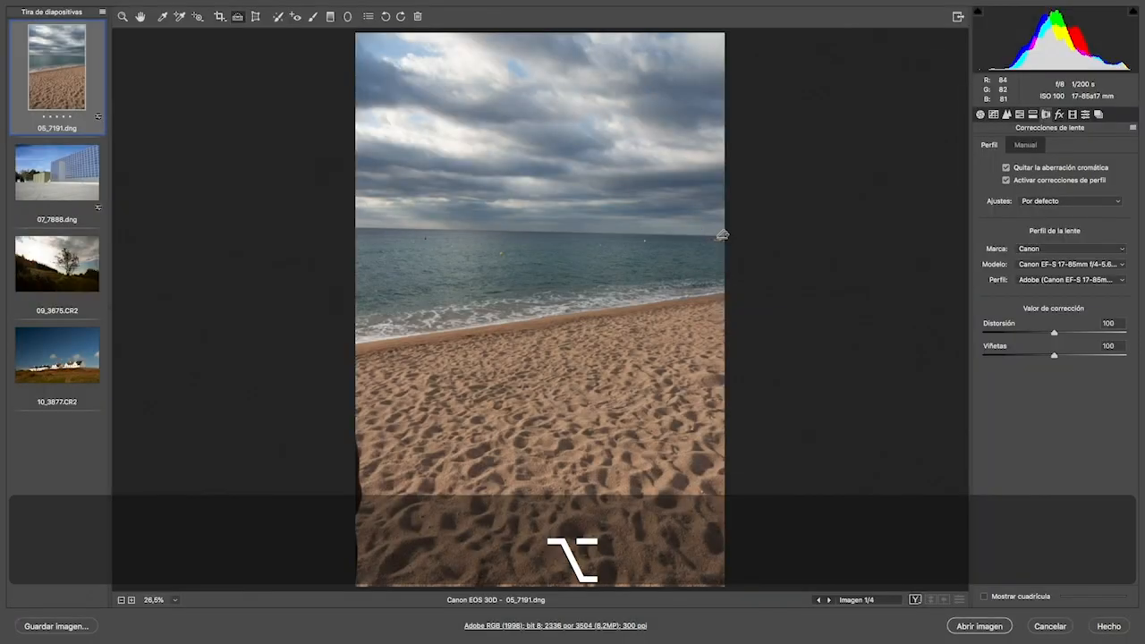
drag(721, 237, 379, 229)
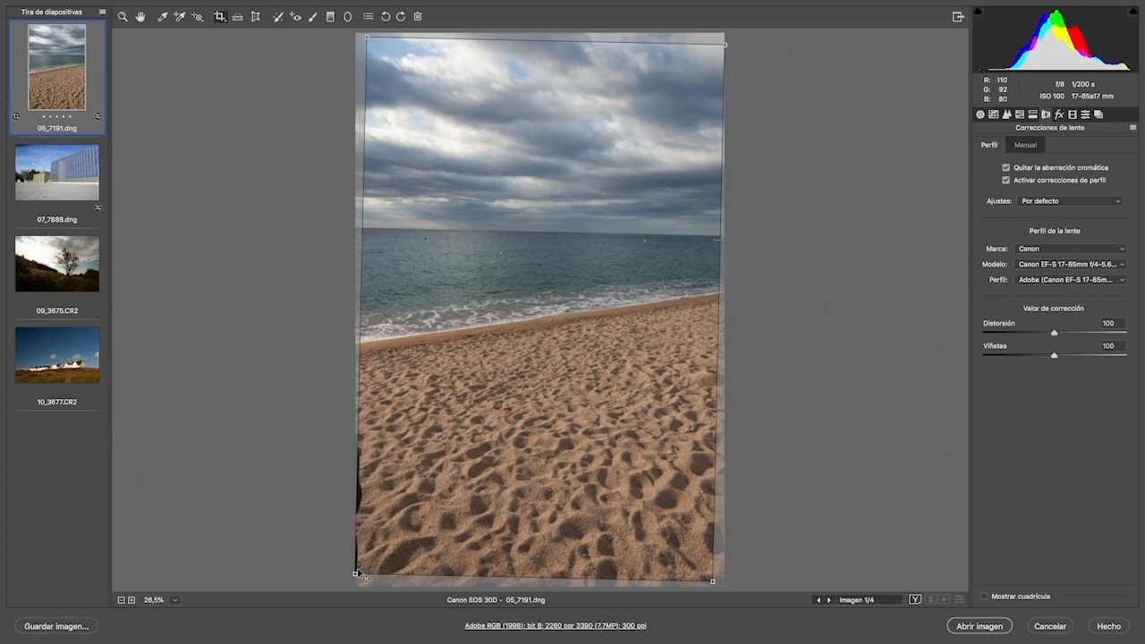
Shrink the crop to about 2141 by 3212 pixels to exclude the dark shape on the sand's left edge, and apply it.
drag(357, 575, 367, 557)
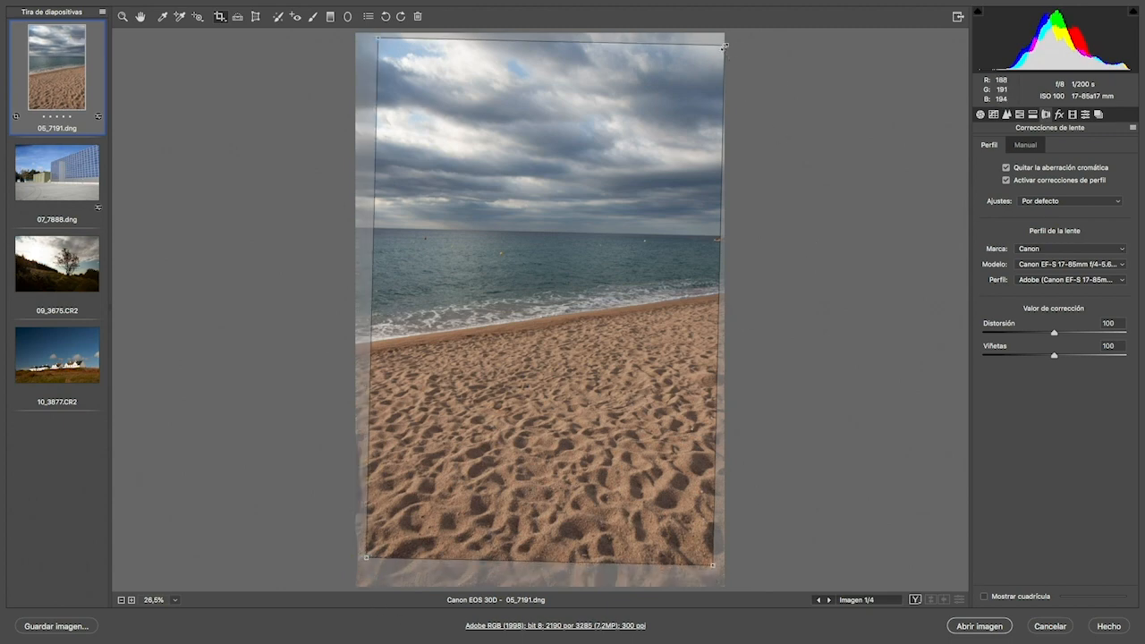
drag(725, 45, 670, 92)
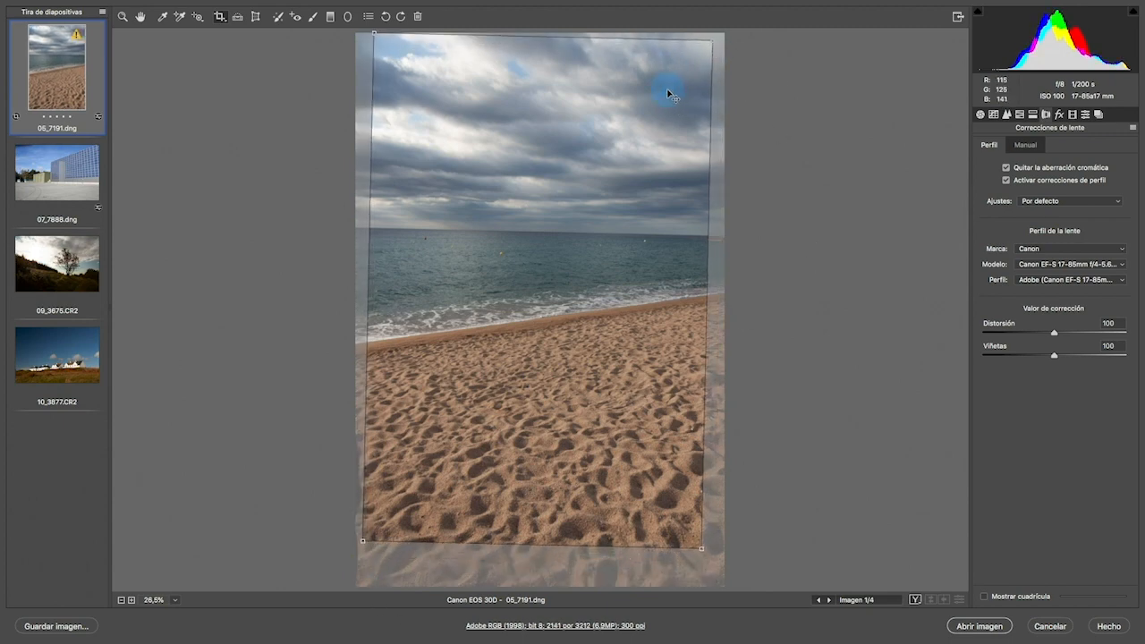
key(Return)
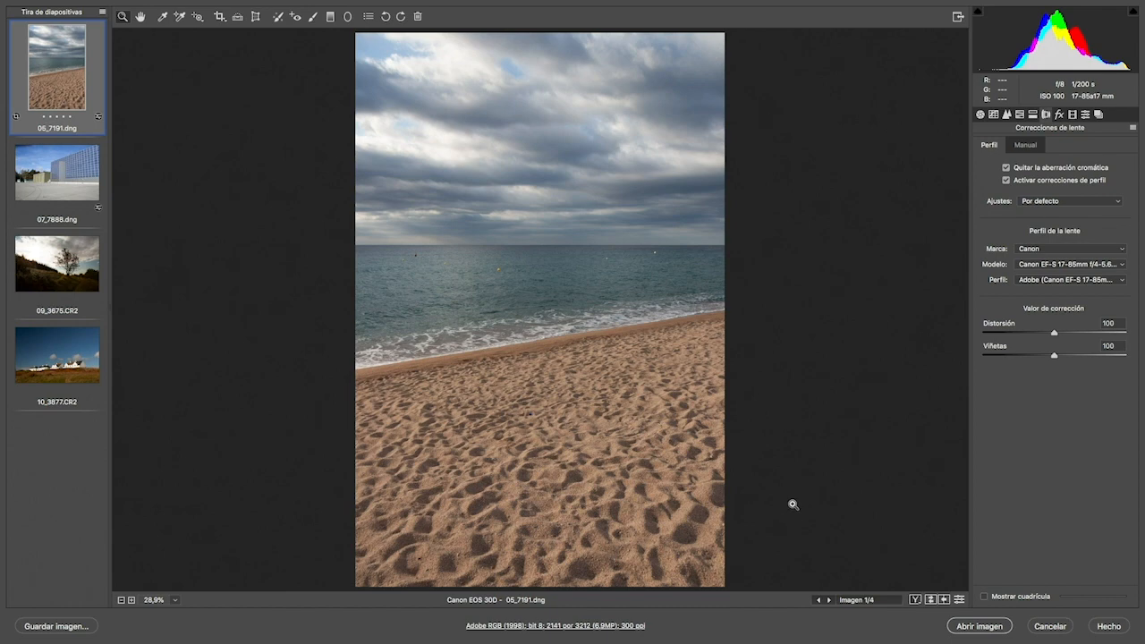
Set Blancos to +25 and Negros to -81 in the basic adjustments of the beach photo.
click(982, 115)
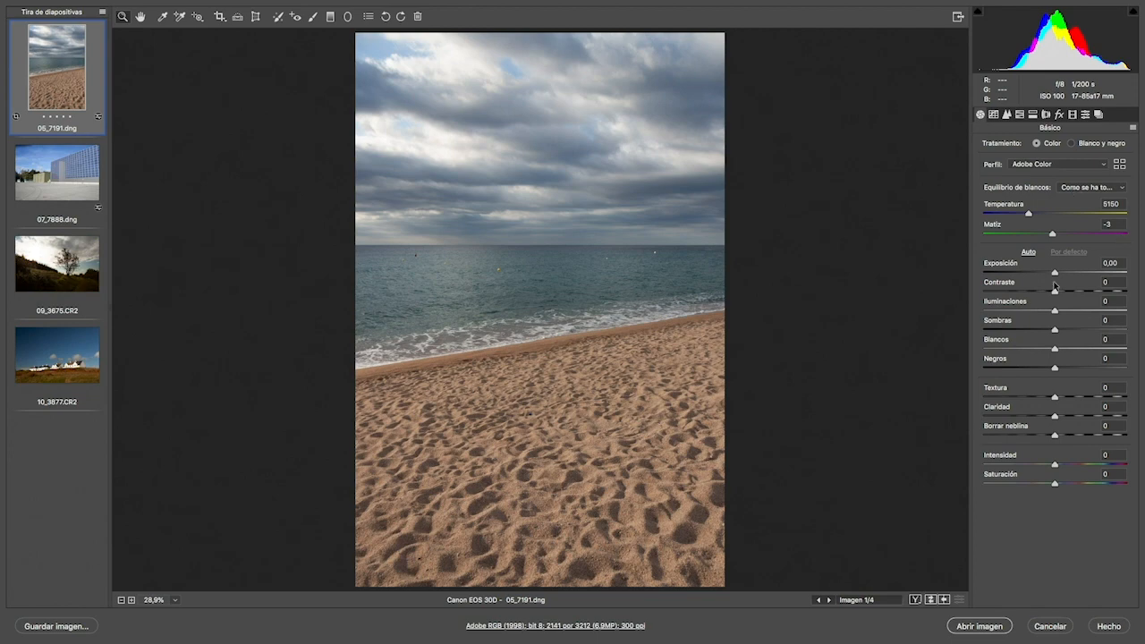
key(alt)
drag(1055, 349, 1074, 358)
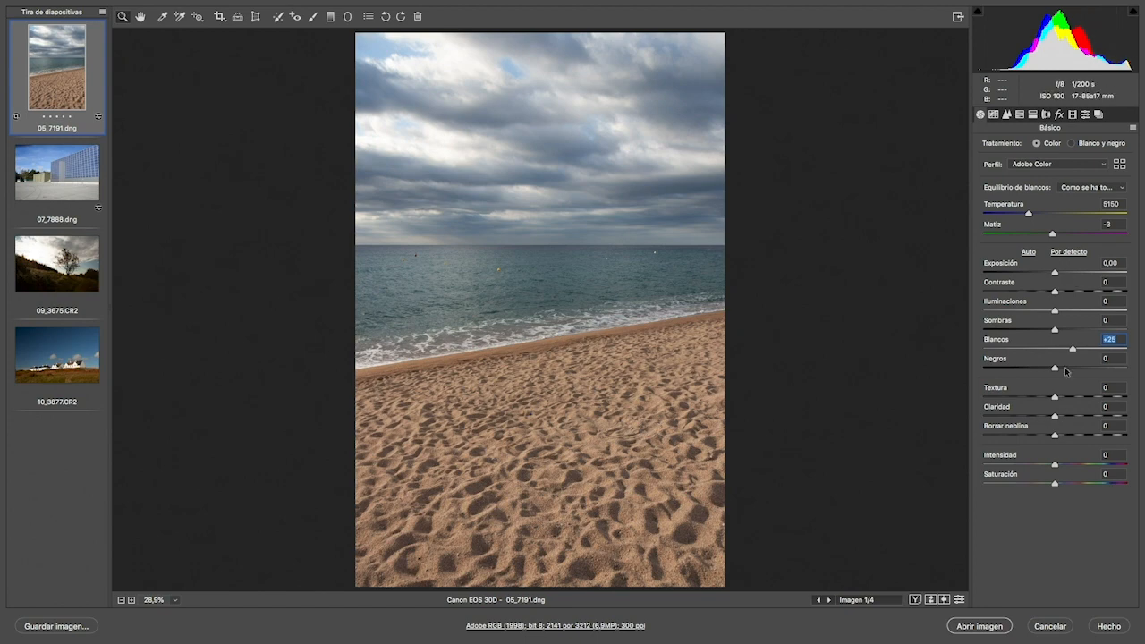
drag(1056, 372, 998, 372)
key(alt)
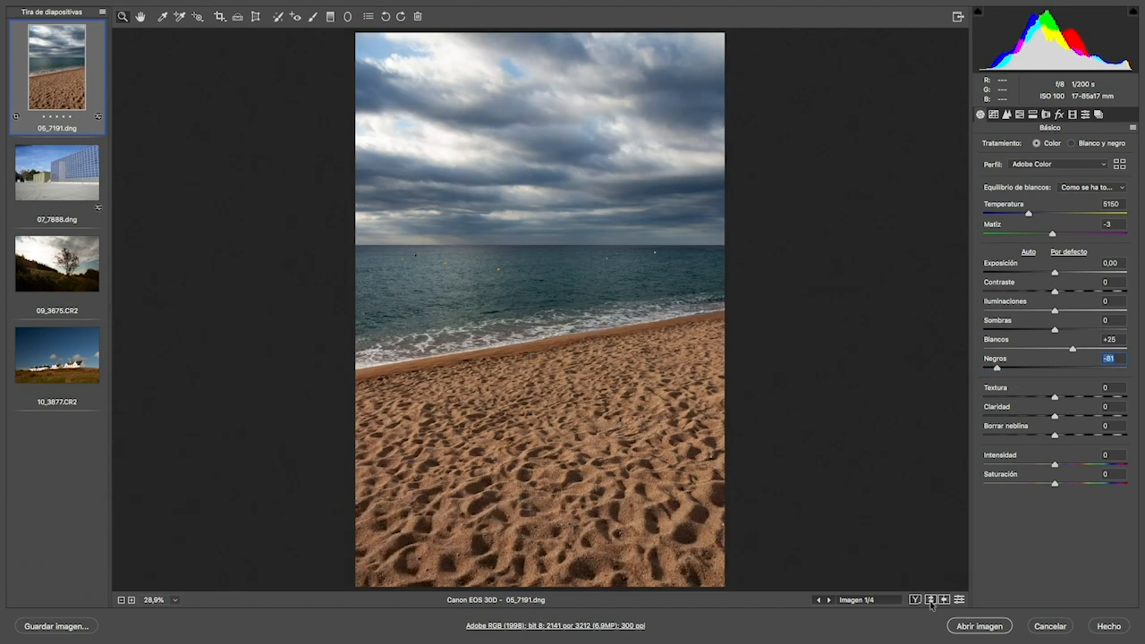
Compare the beach photo repeatedly with and without the Blancos and Negros adjustments.
click(931, 599)
click(931, 600)
click(930, 599)
click(931, 600)
click(931, 599)
click(930, 599)
click(931, 599)
click(930, 600)
click(930, 599)
click(931, 599)
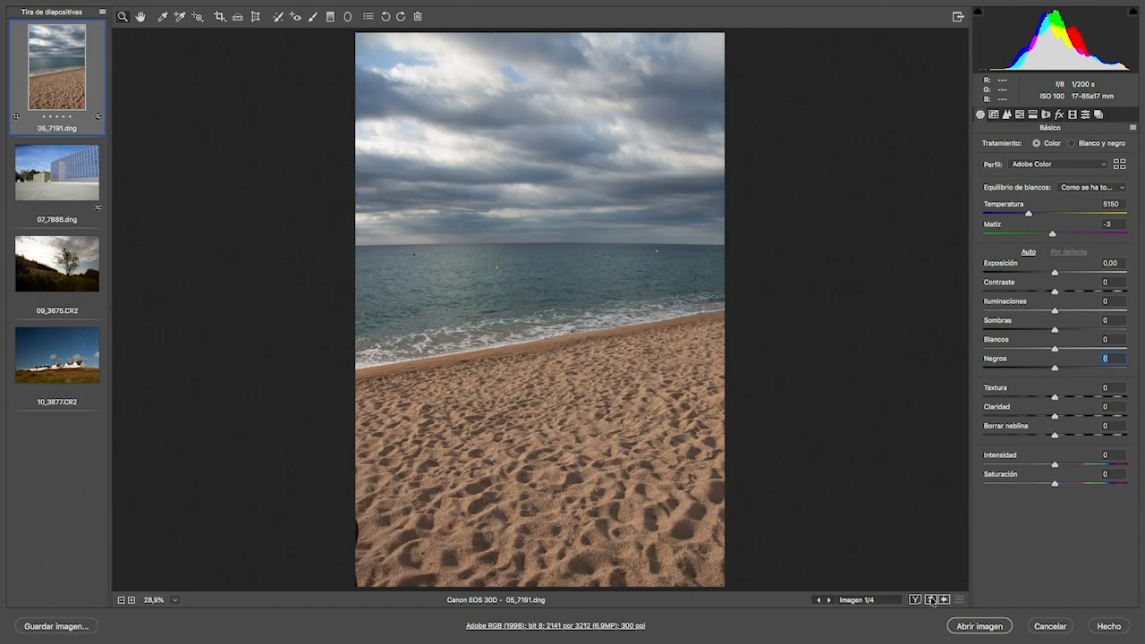
click(931, 600)
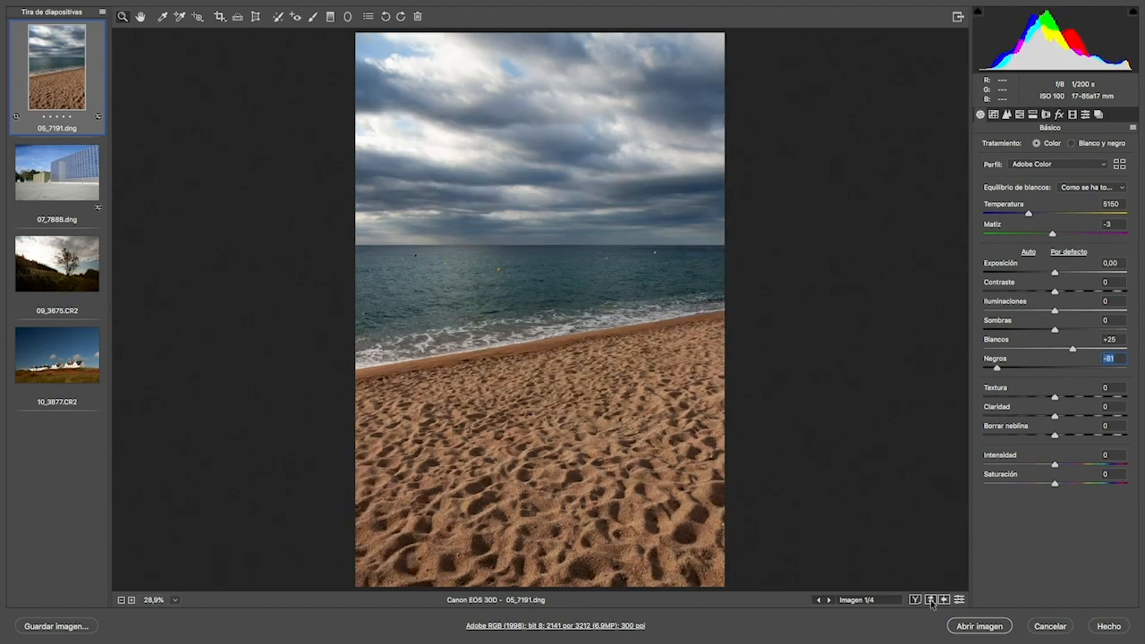
Toggle the beach photo between its before and after versions to review the tonal changes again.
click(931, 600)
click(931, 600)
click(931, 599)
click(931, 600)
click(931, 600)
click(931, 599)
Set Textura to +1, Claridad to +7 and Borrar neblina to +9 on the beach photo, and raise Intensidad slightly.
mouse_move(1058, 414)
mouse_down()
mouse_move(1060, 400)
mouse_move(1063, 439)
mouse_move(1060, 420)
mouse_up()
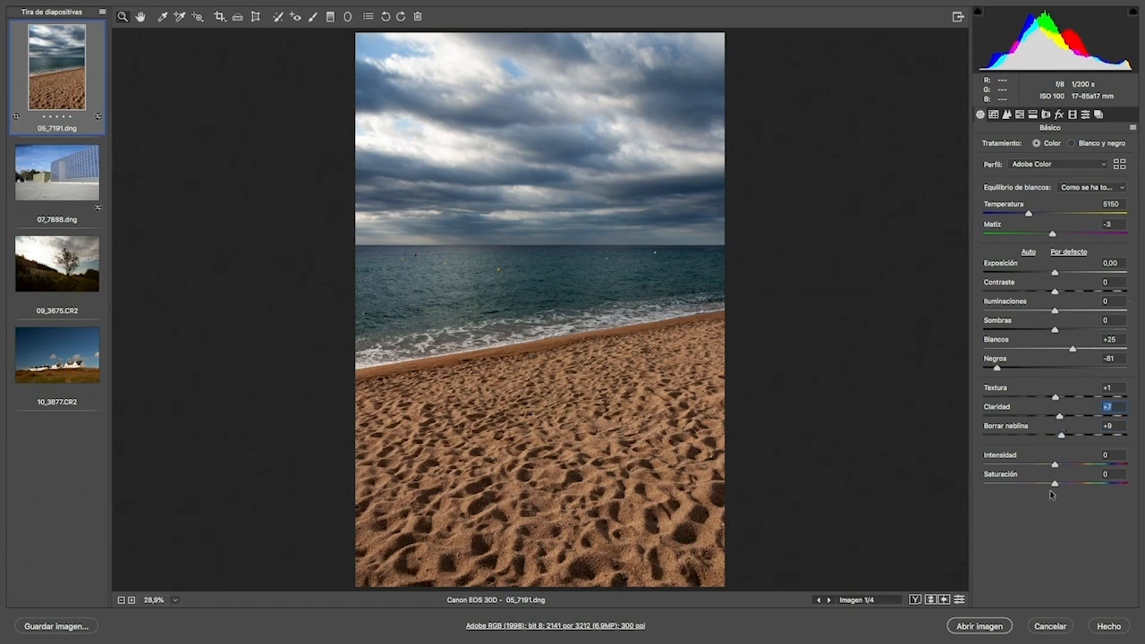
drag(1054, 464, 1065, 472)
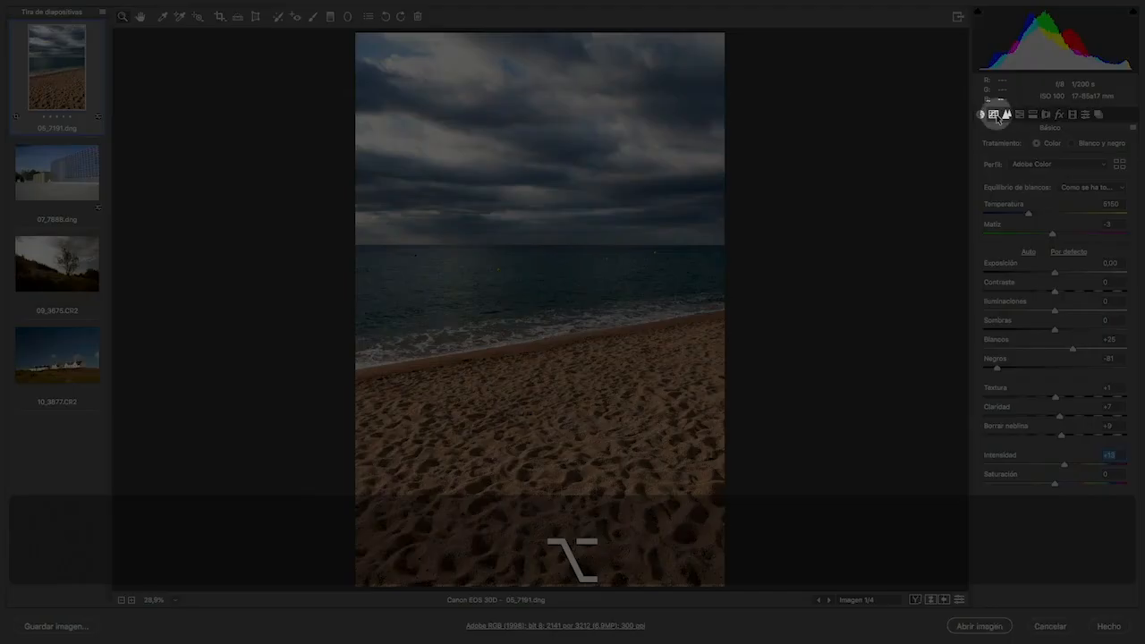
Show the parametric tone curve settings of the beach photo.
alt+click(993, 115)
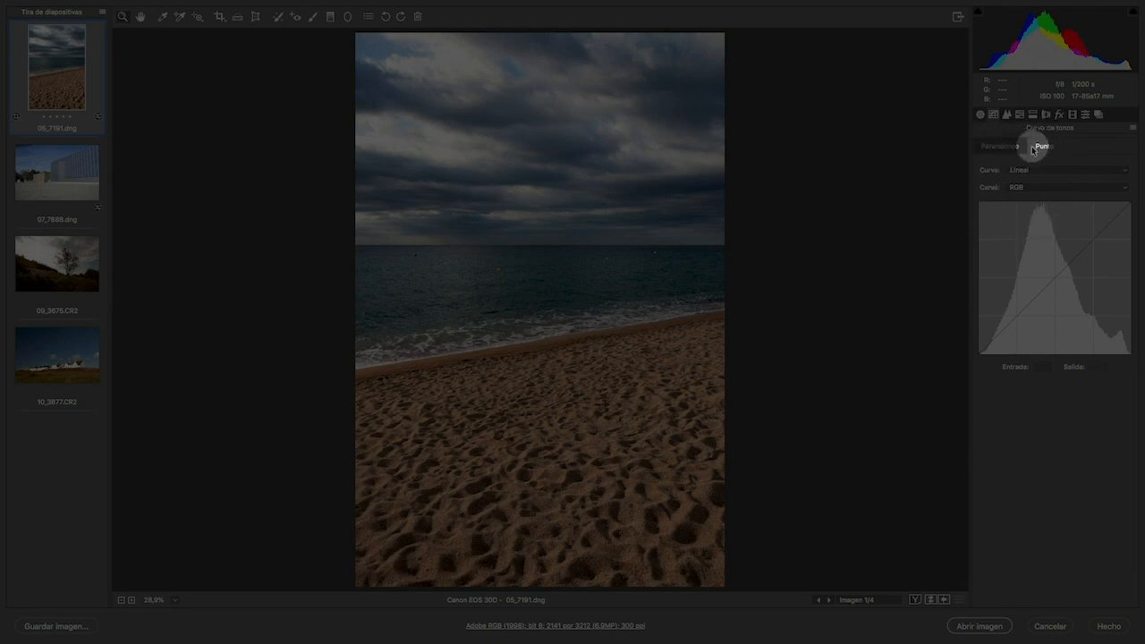
click(1001, 146)
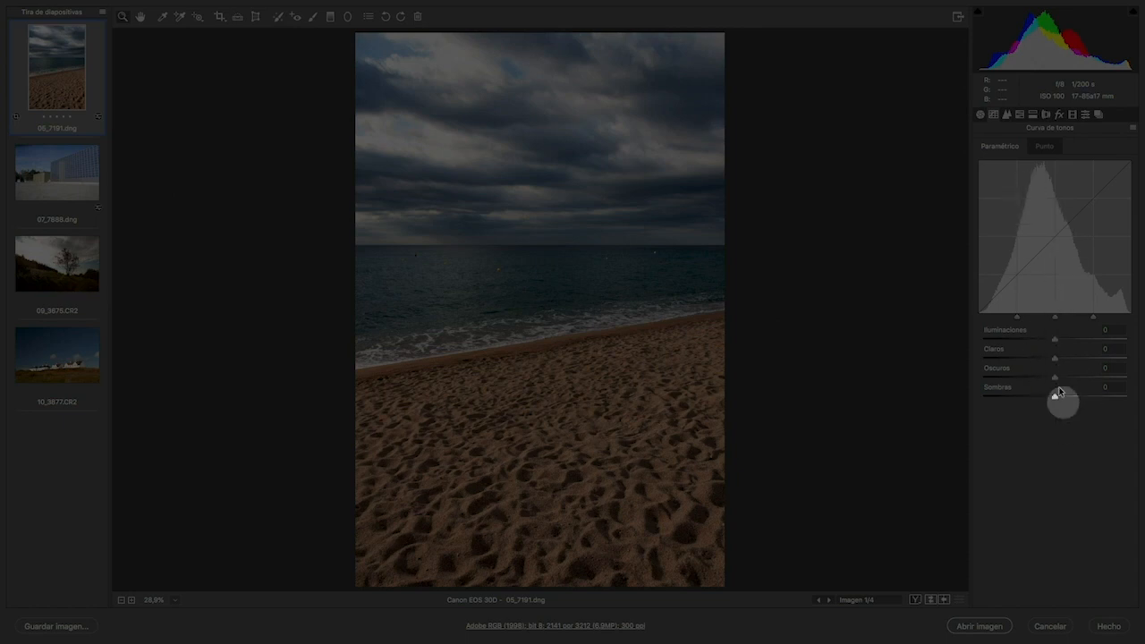
key(alt)
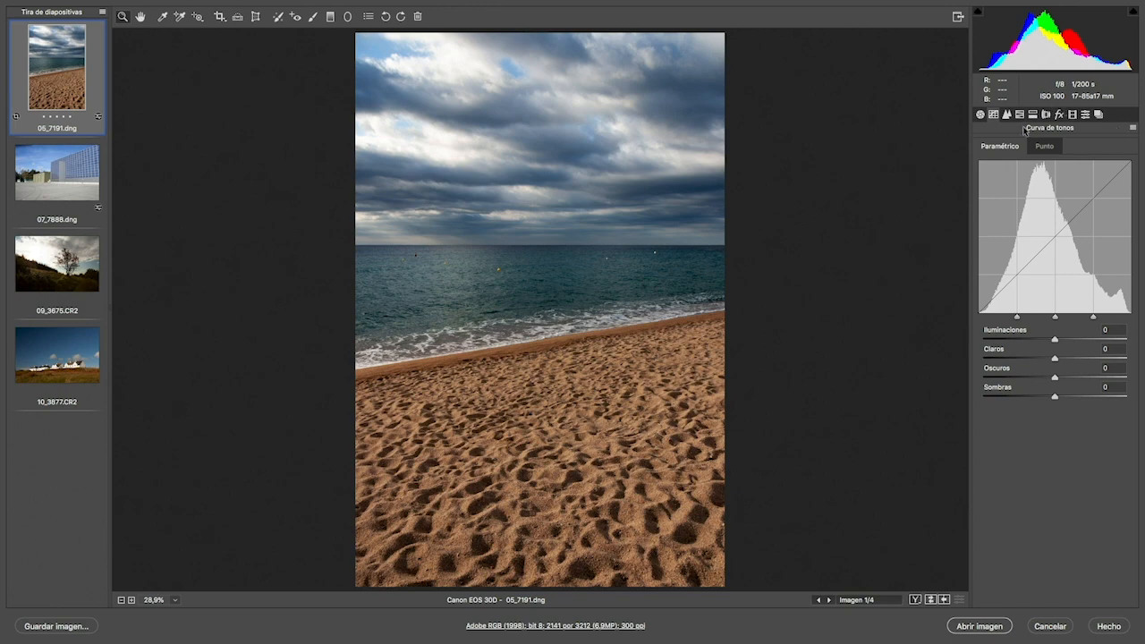
Add a post-crop vignette to the beach photo with Cantidad -14, Punto medio 51, Redondez -38 and Suavizar 80.
click(1060, 115)
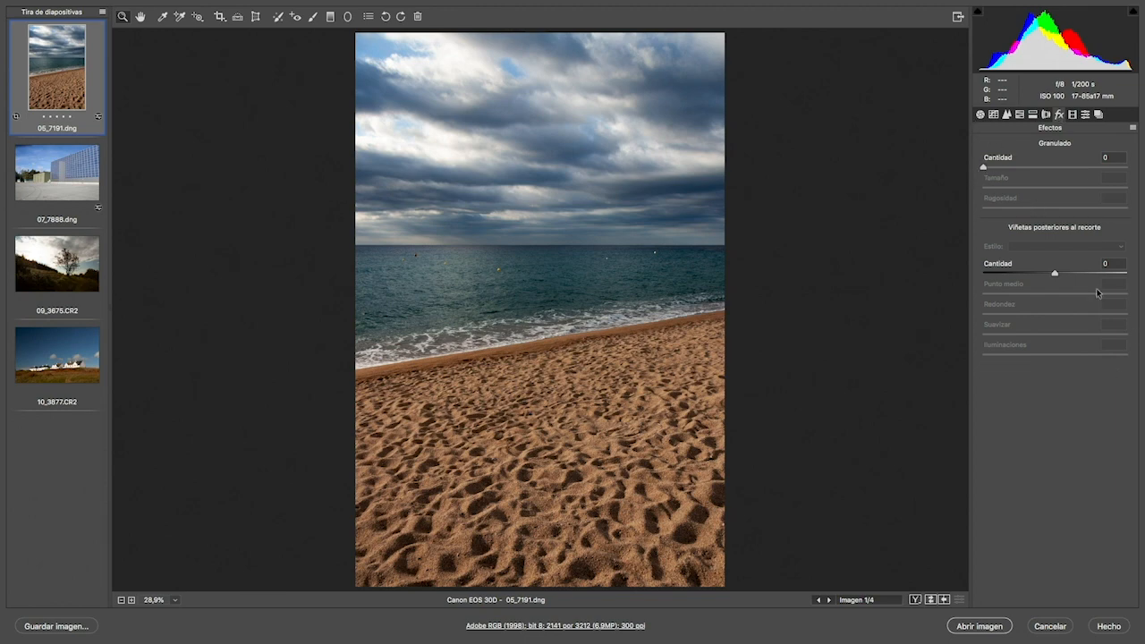
mouse_move(1055, 273)
mouse_down()
mouse_move(1028, 277)
mouse_move(1073, 296)
mouse_move(1028, 299)
mouse_move(1068, 299)
mouse_move(1056, 298)
mouse_move(1089, 318)
mouse_move(1047, 310)
mouse_move(1117, 334)
mouse_move(1029, 273)
mouse_move(1045, 274)
mouse_up()
drag(1101, 334, 1029, 315)
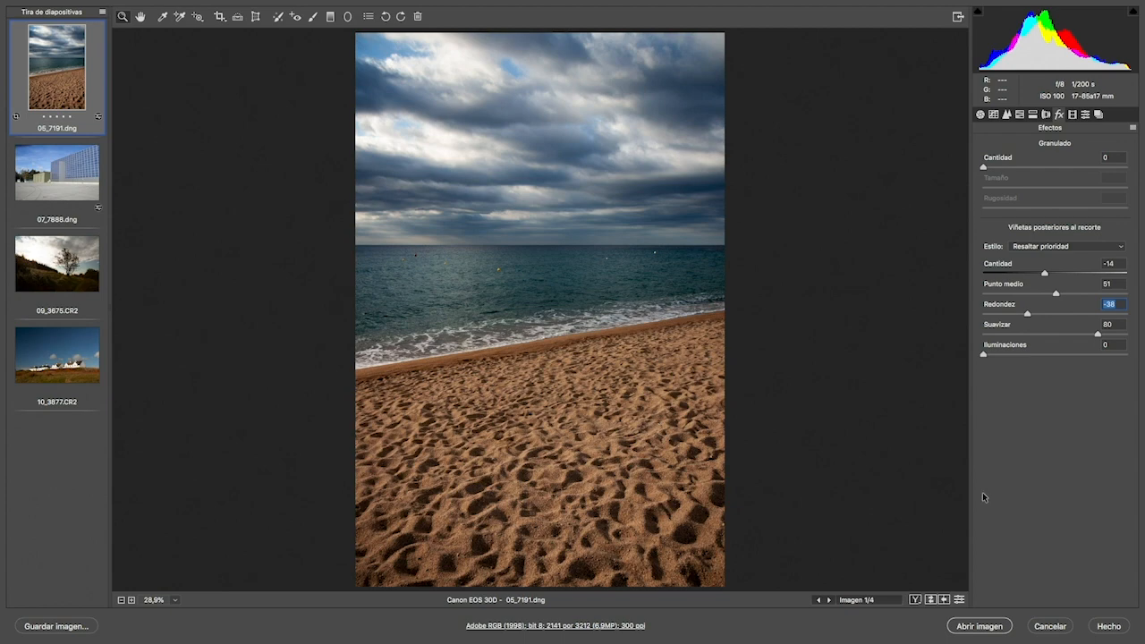
Compare the fully developed beach photo, including its vignette, with the original version.
click(930, 600)
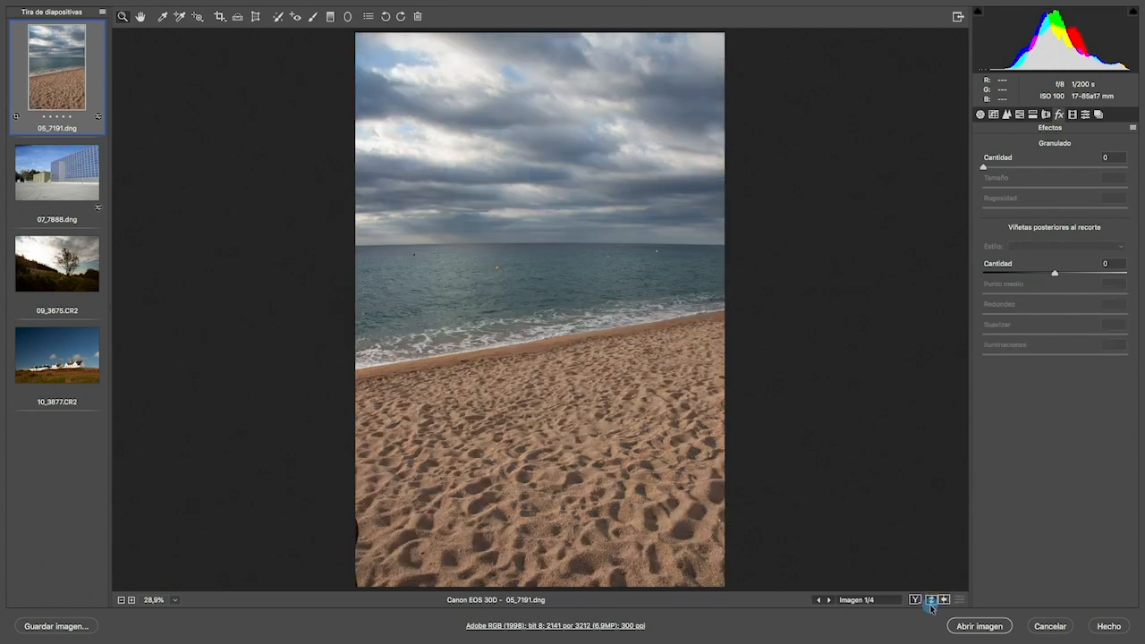
click(931, 600)
click(930, 601)
click(931, 600)
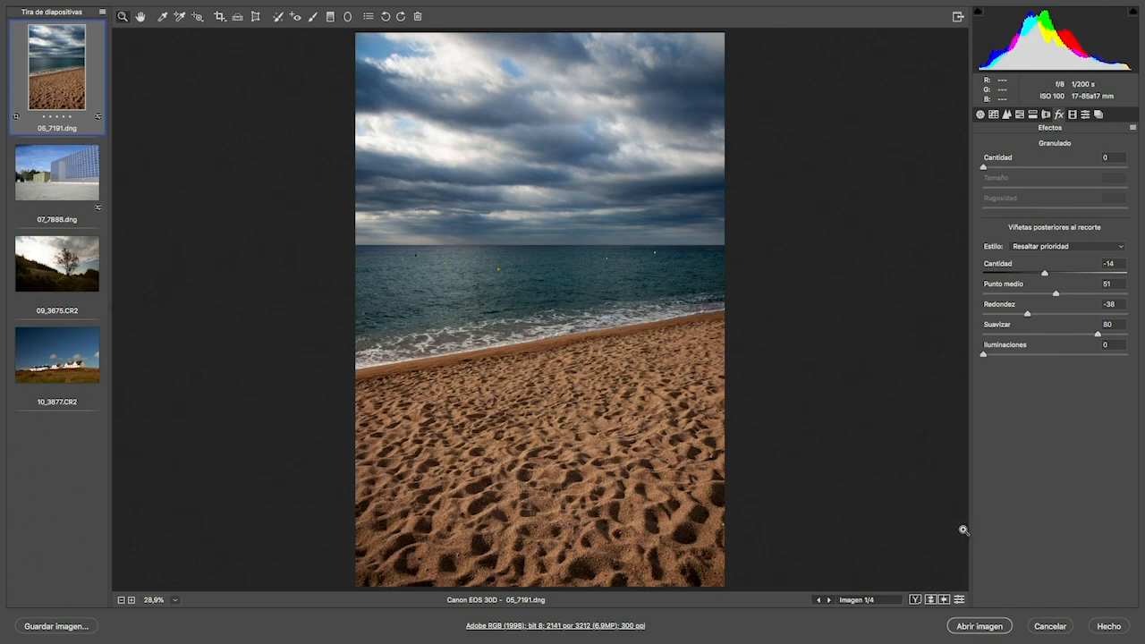
Switch to the photo 07_7888.dng of the solar-panel building and activate the Transform tool.
alt+click(65, 187)
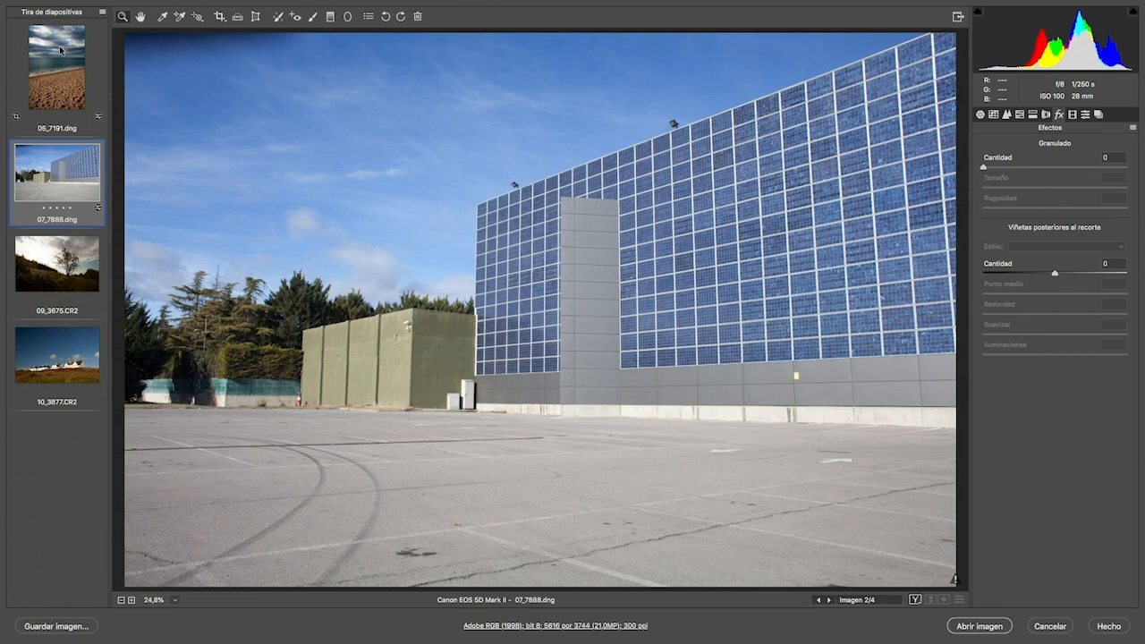
key(alt)
key(alt)
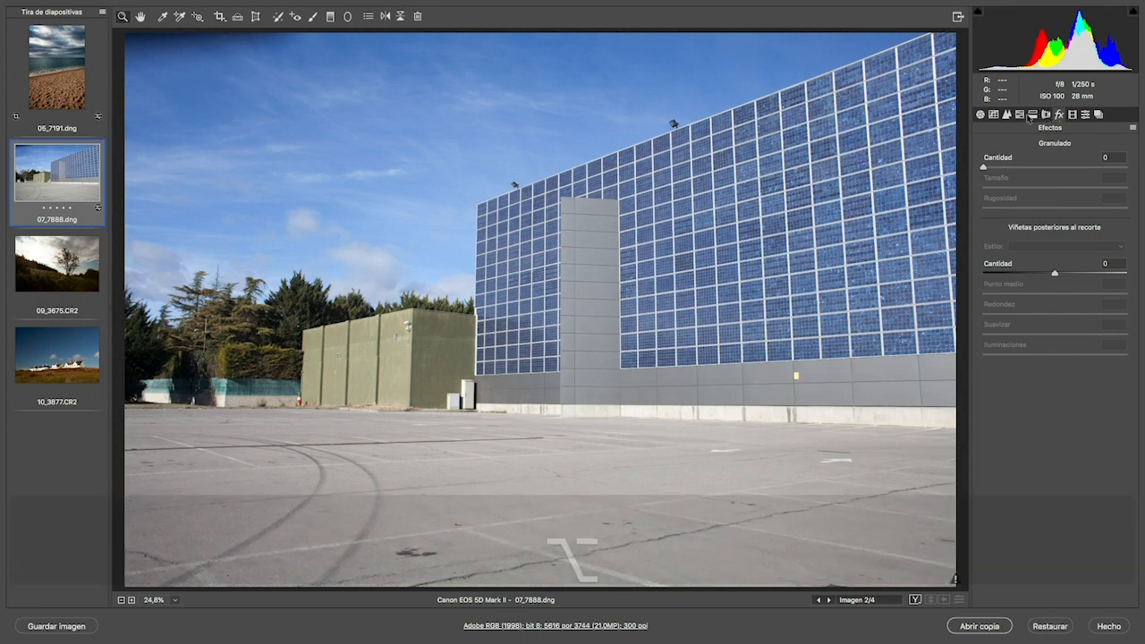
click(256, 17)
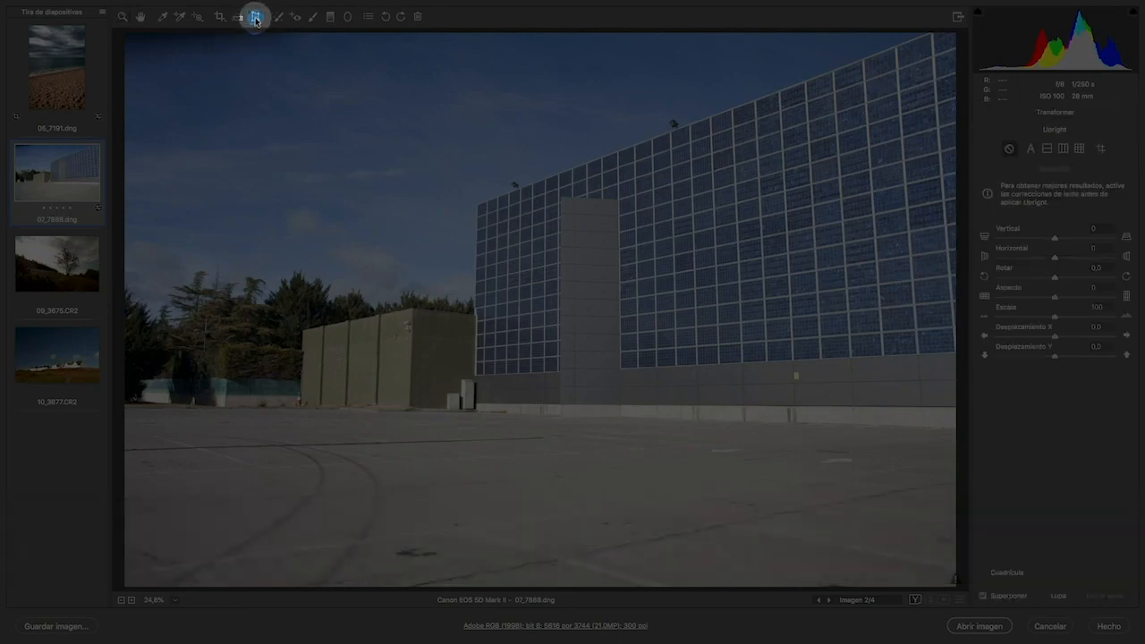
key(alt)
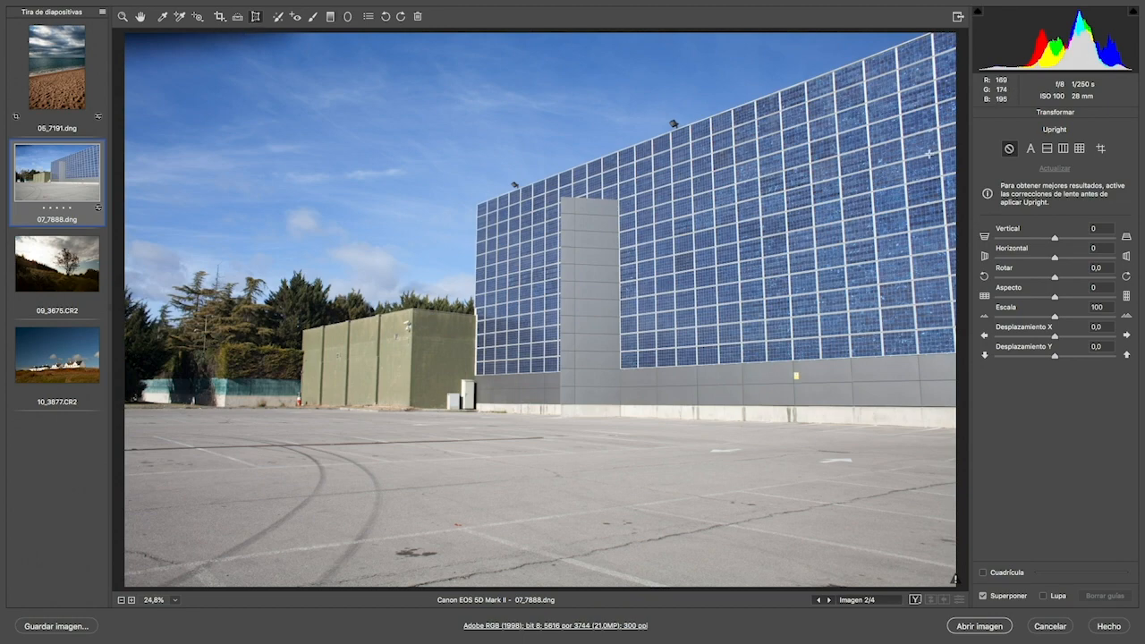
Try the automatic, level, vertical and full Upright corrections on the solar-panel building, and turn Upright off again.
alt+click(1031, 150)
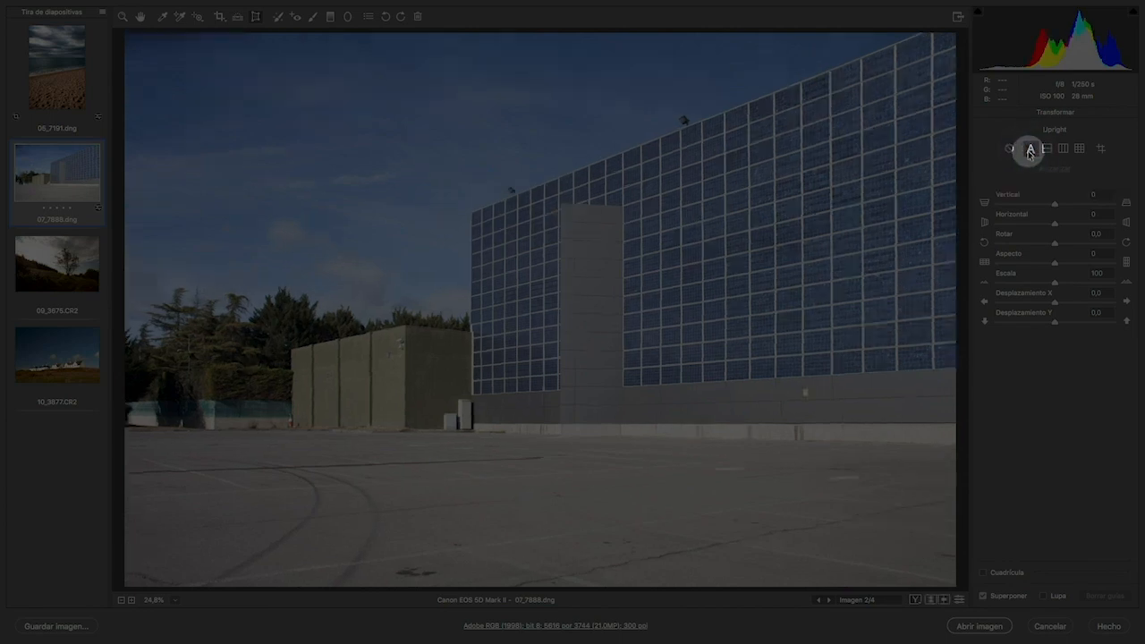
click(1031, 152)
click(1032, 151)
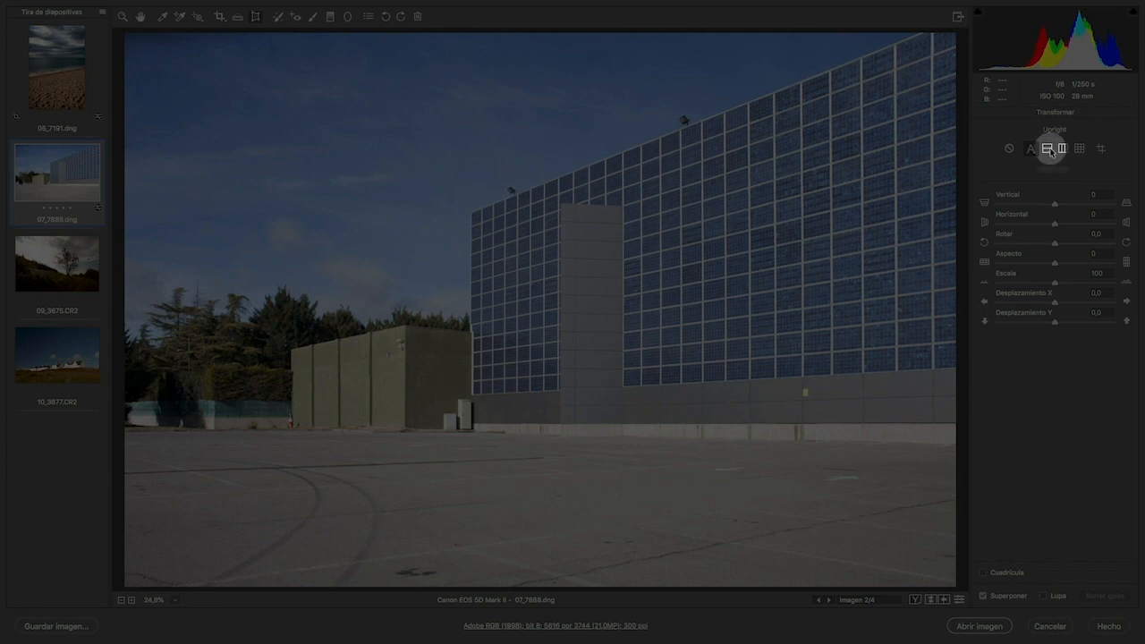
click(1047, 151)
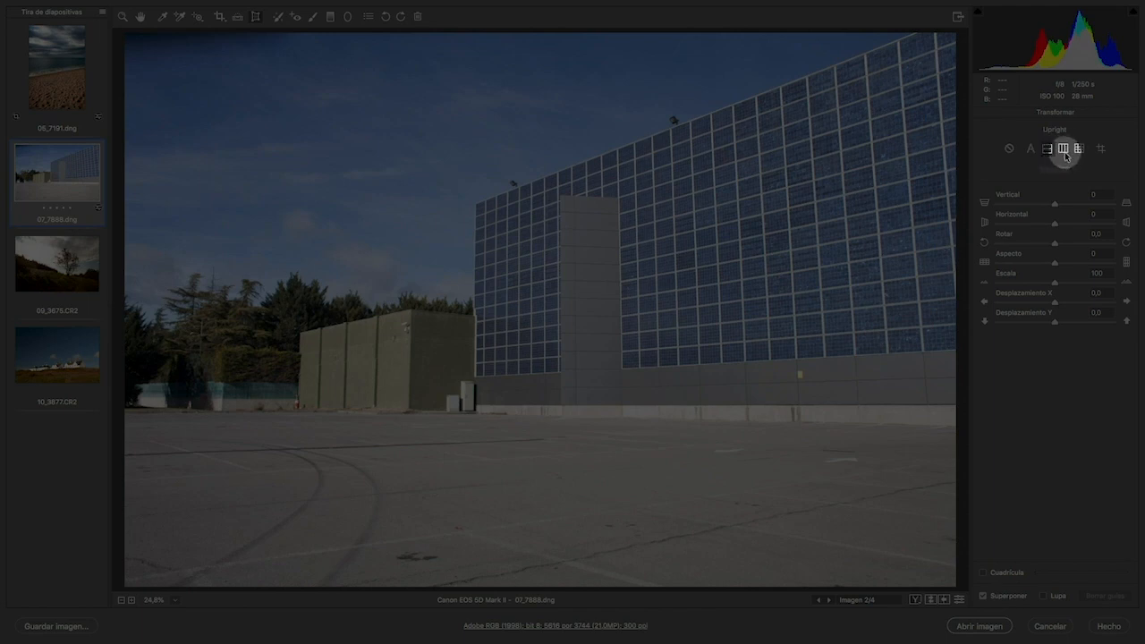
click(1063, 149)
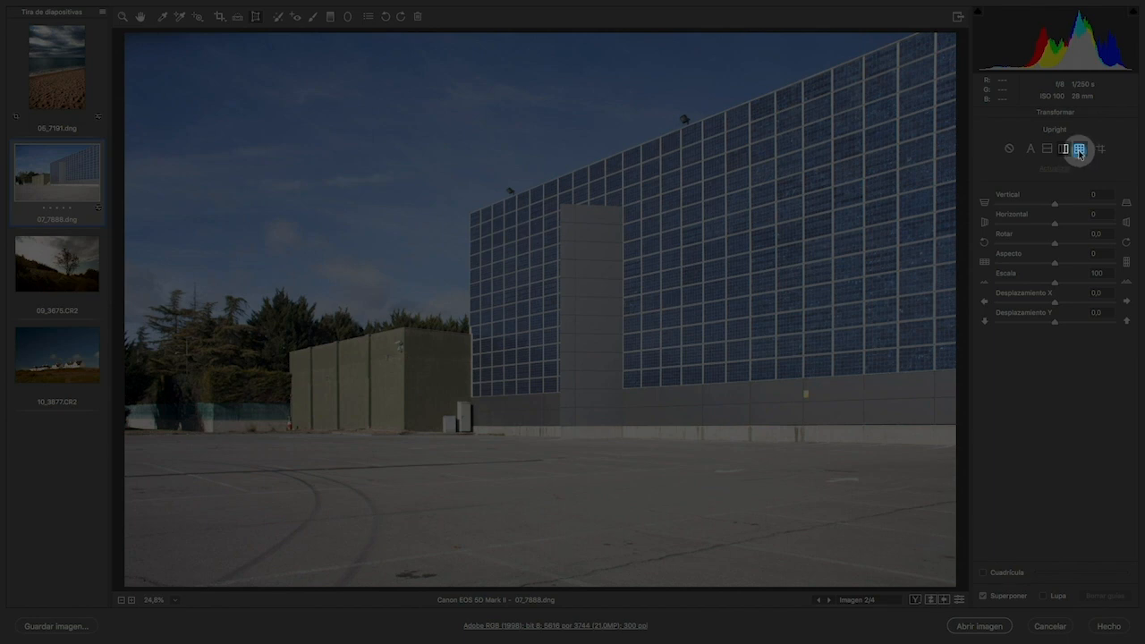
click(1080, 149)
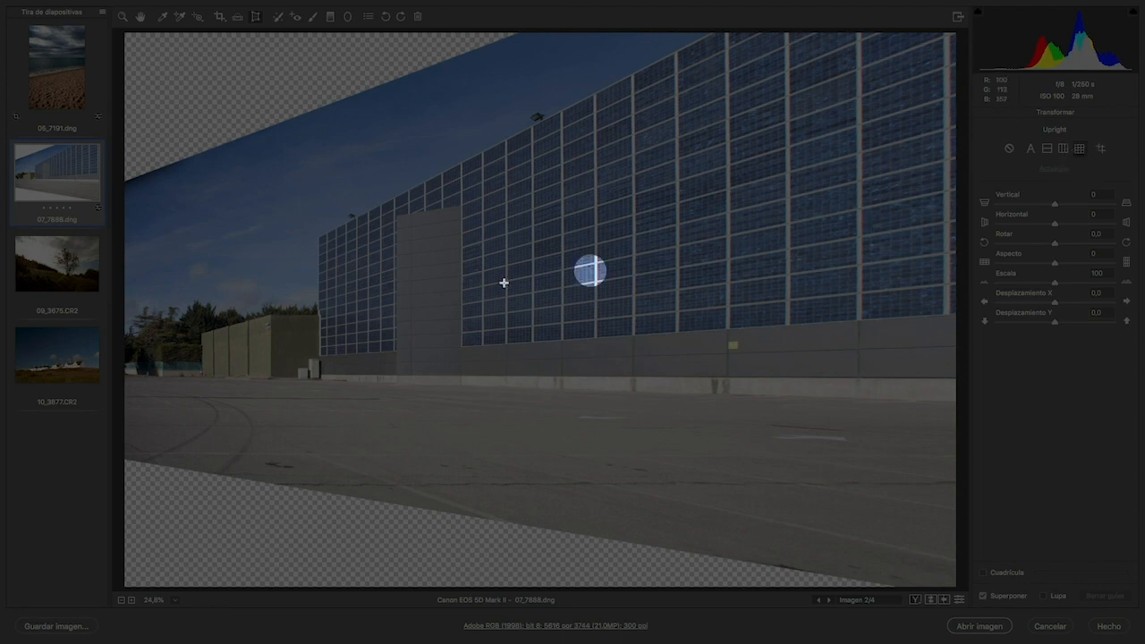
click(1063, 148)
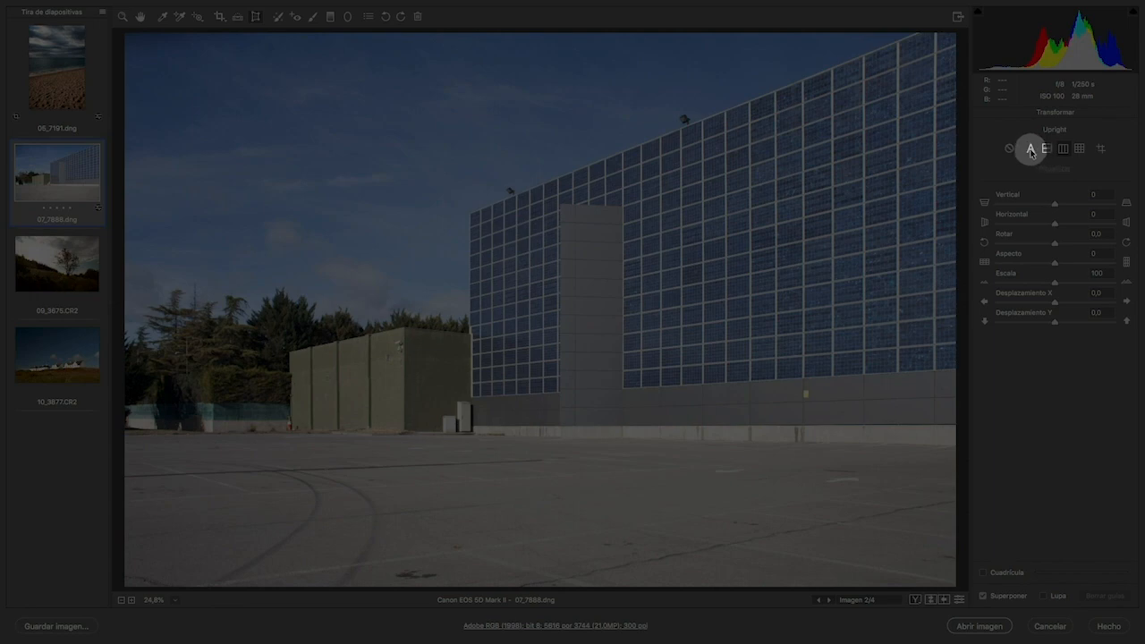
key(alt)
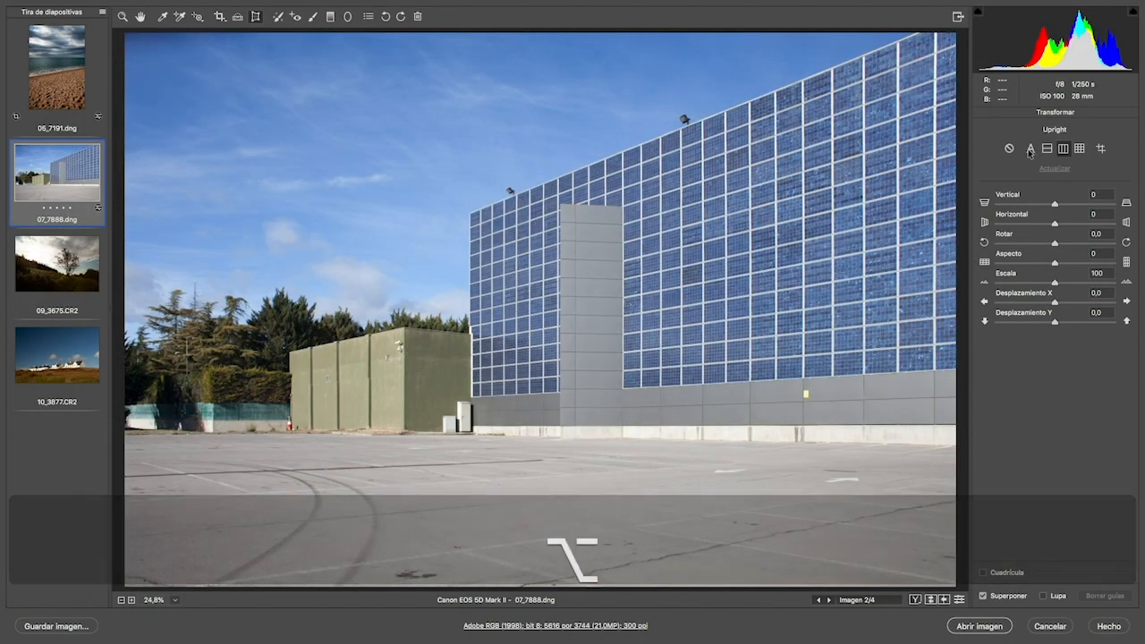
click(1009, 149)
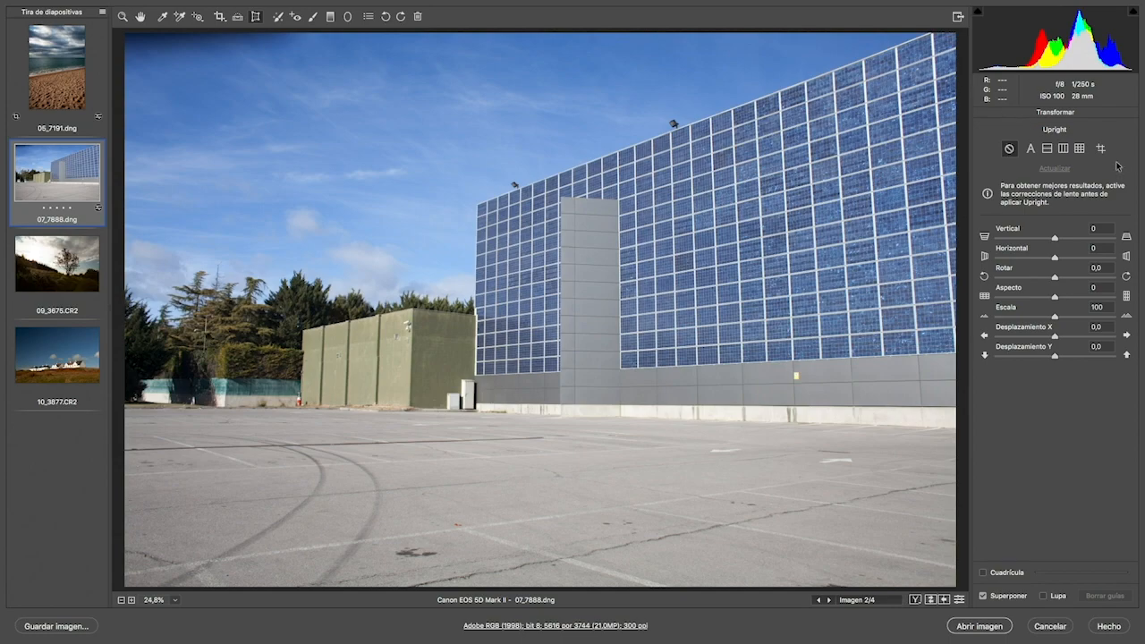
Straighten the verticals with guided Upright, drawing one guide along the solar-panel wall and one along the green building, and leave the Transform tool.
key(alt)
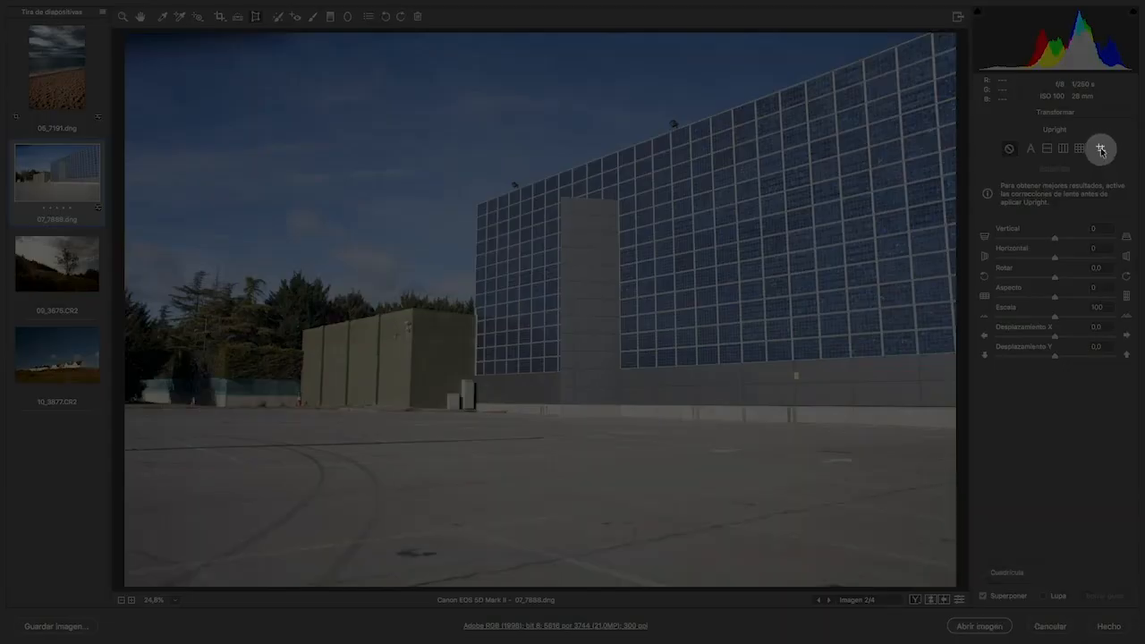
click(1101, 150)
key(alt)
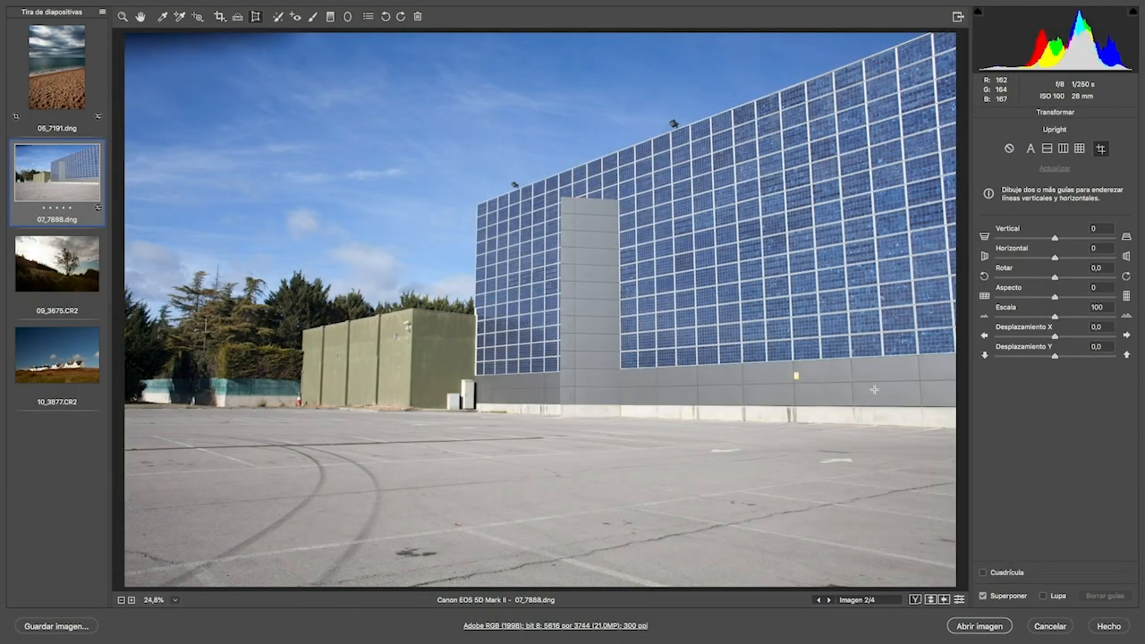
drag(854, 427, 832, 72)
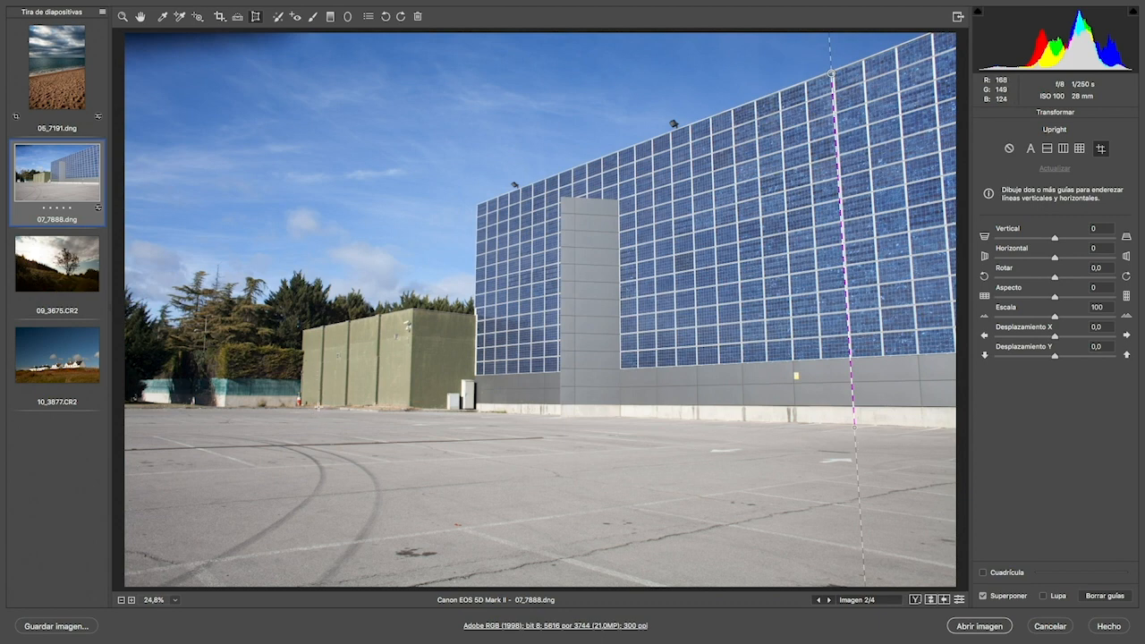
drag(317, 408, 324, 265)
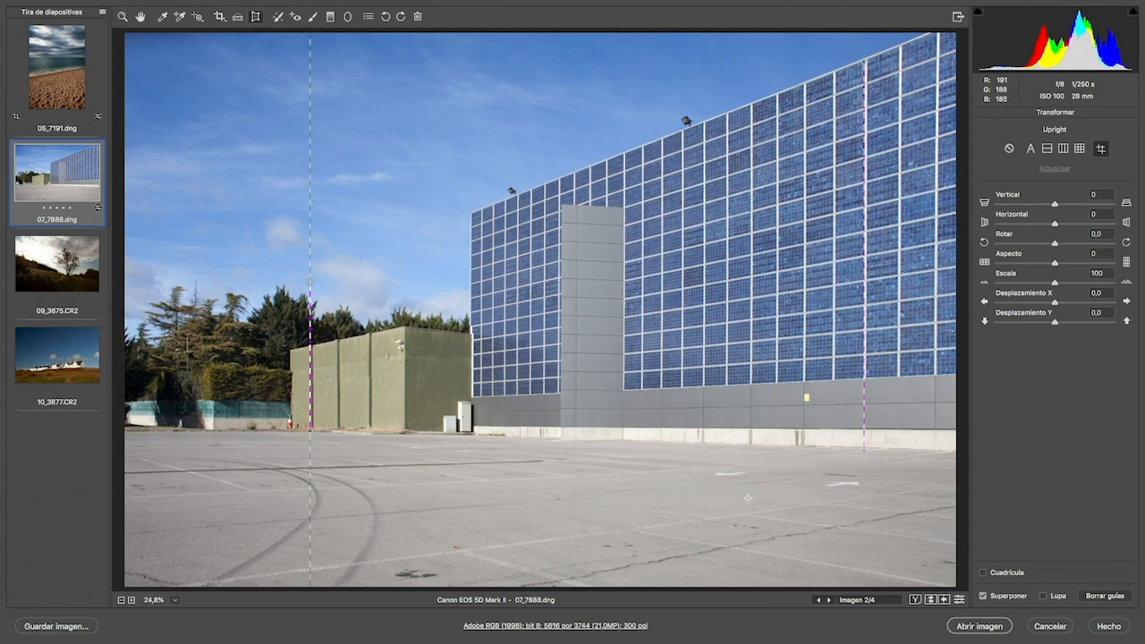
click(140, 16)
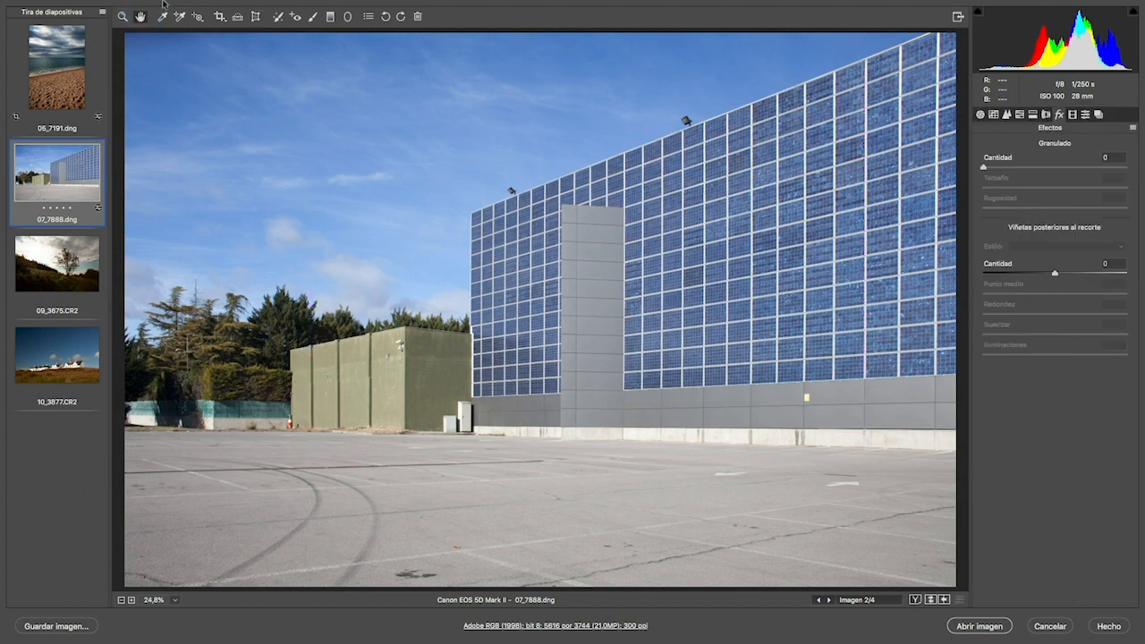
Bring back the Transform guides on the building photo to review them, and leave the tool.
click(256, 16)
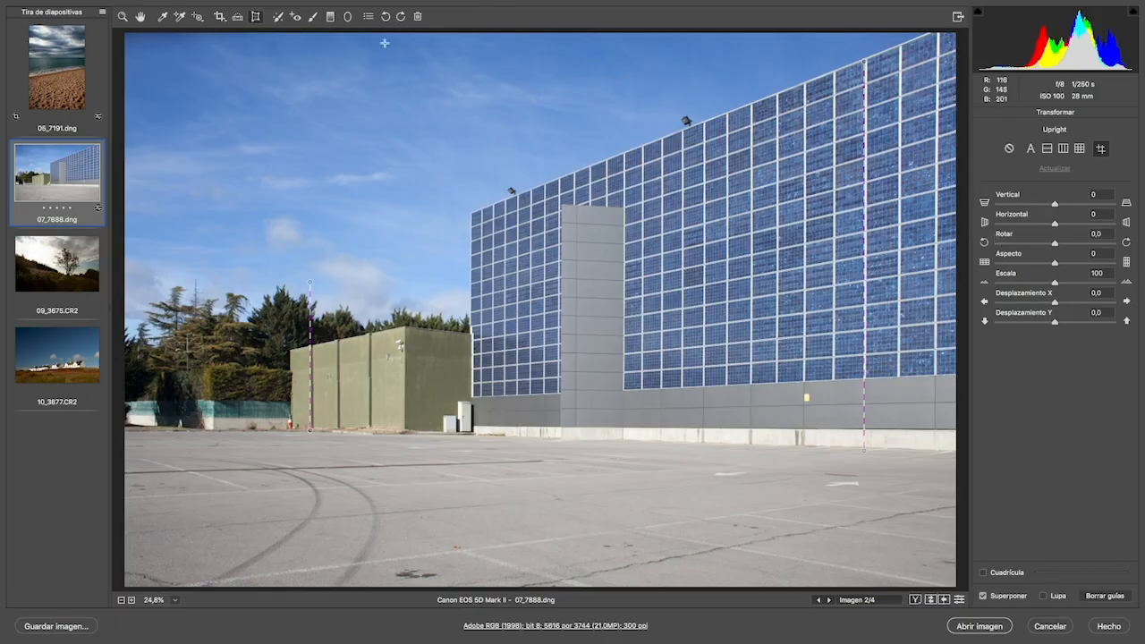
key(alt)
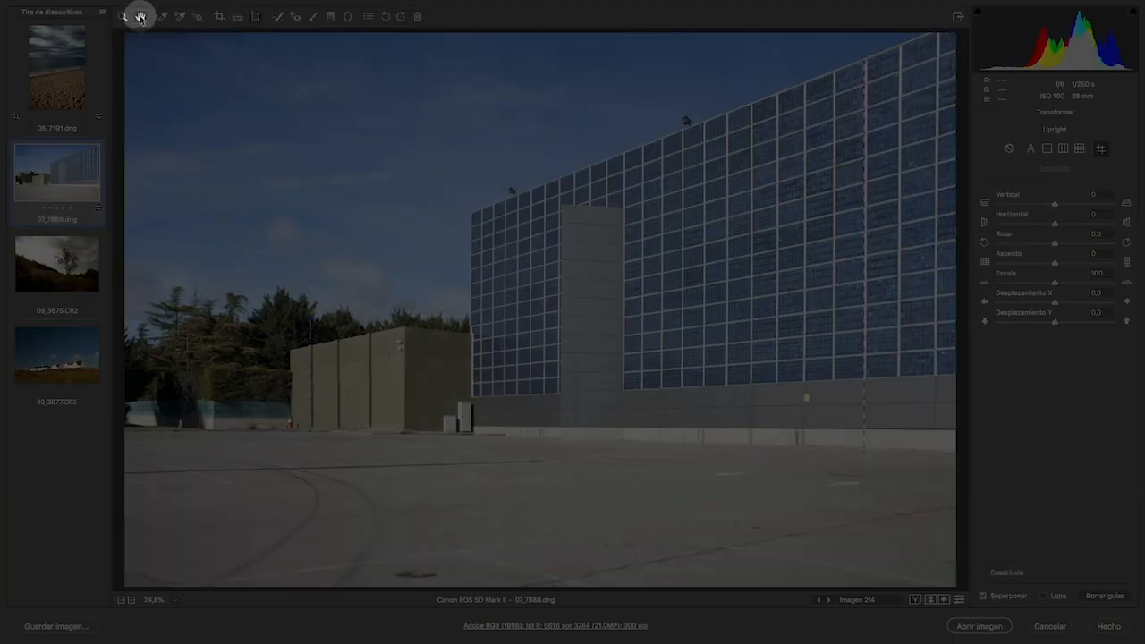
click(140, 16)
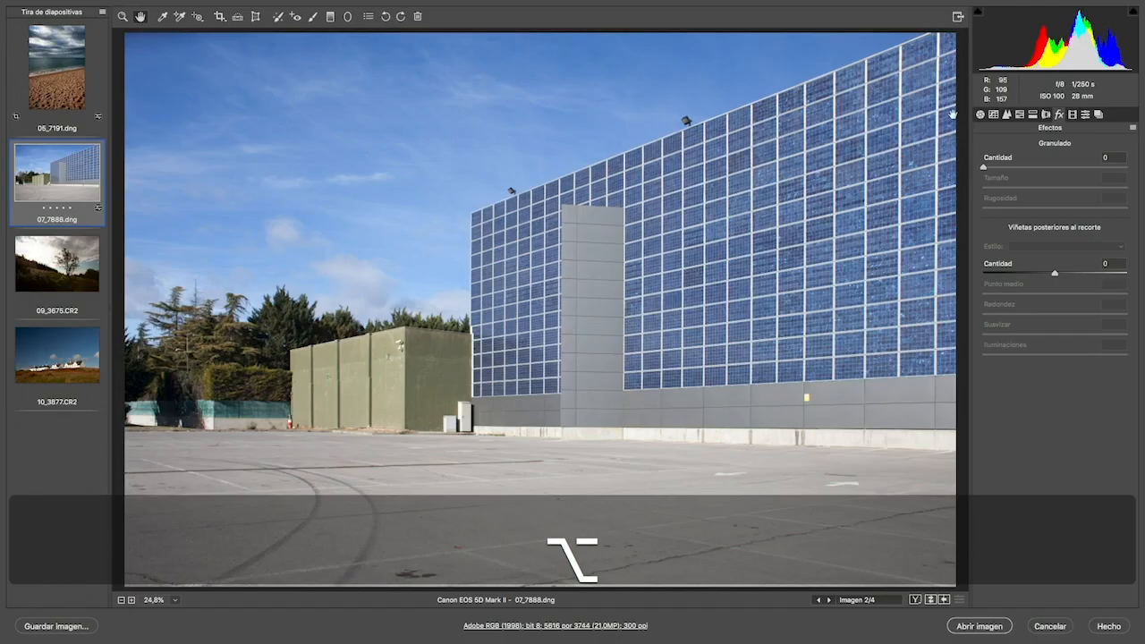
Set Exposición to -1,05, Sombras to +9, Blancos to +24 and Negros to -13 in the building photo's basic adjustments.
key(alt)
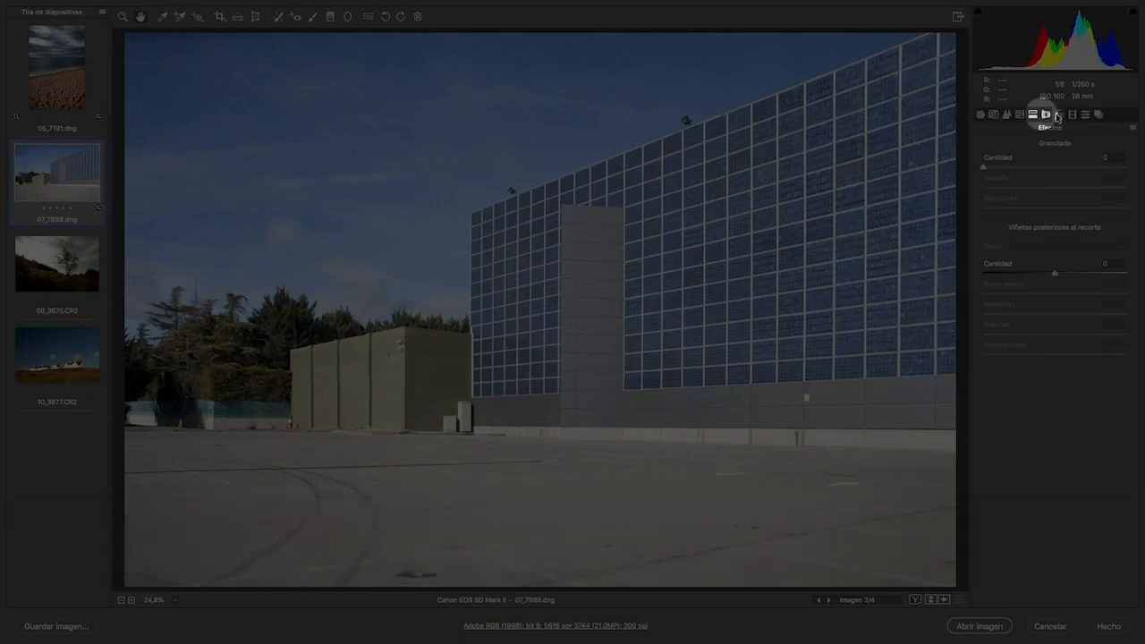
click(980, 114)
key(alt)
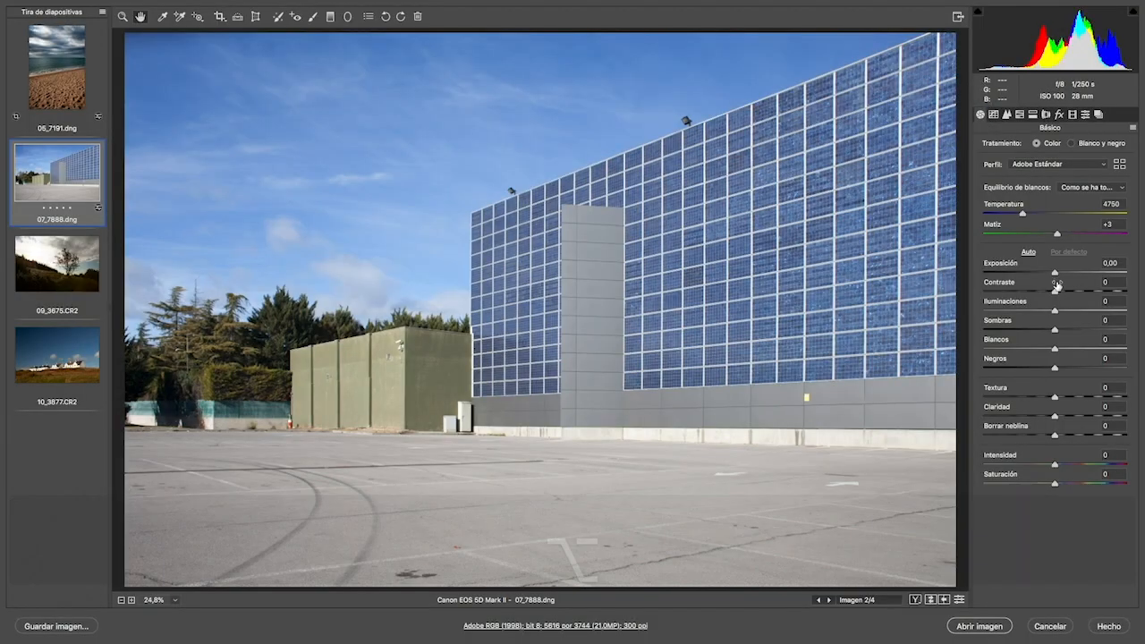
drag(1056, 275, 1040, 273)
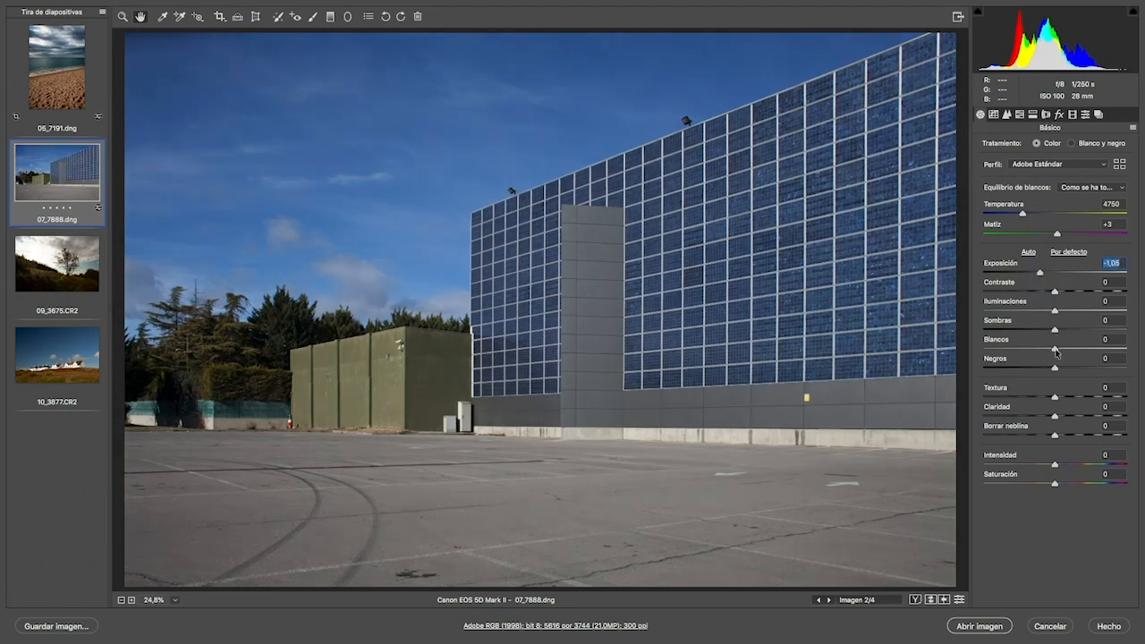
mouse_move(1056, 353)
mouse_down()
mouse_move(1074, 351)
mouse_move(1041, 369)
mouse_move(1074, 349)
mouse_up()
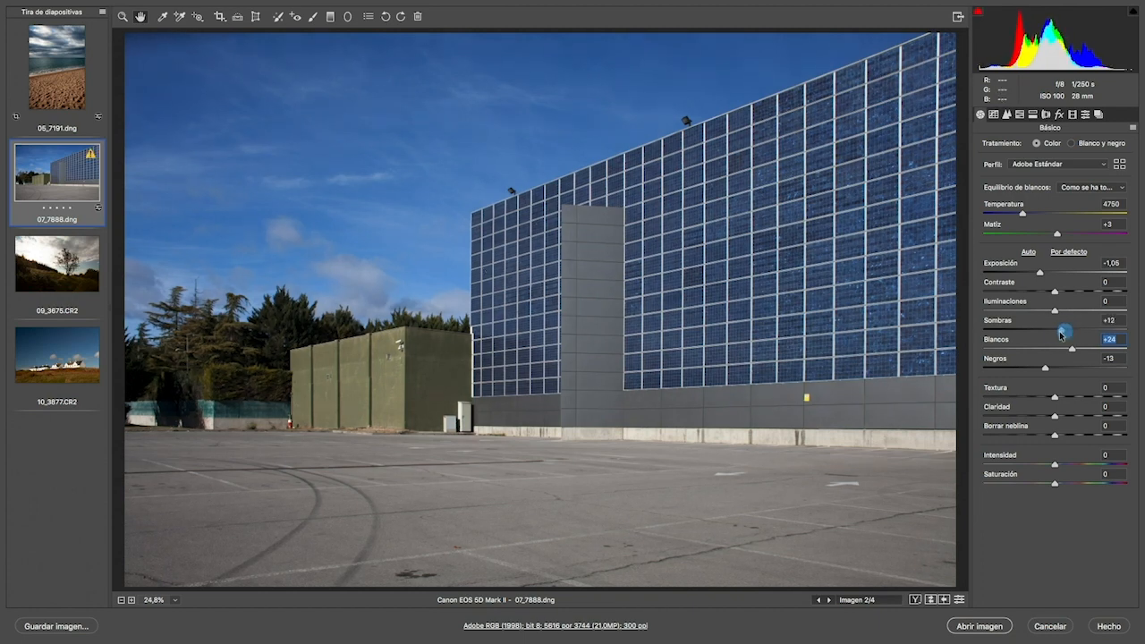
mouse_move(1066, 333)
mouse_down()
mouse_move(1135, 325)
mouse_move(1063, 330)
mouse_up()
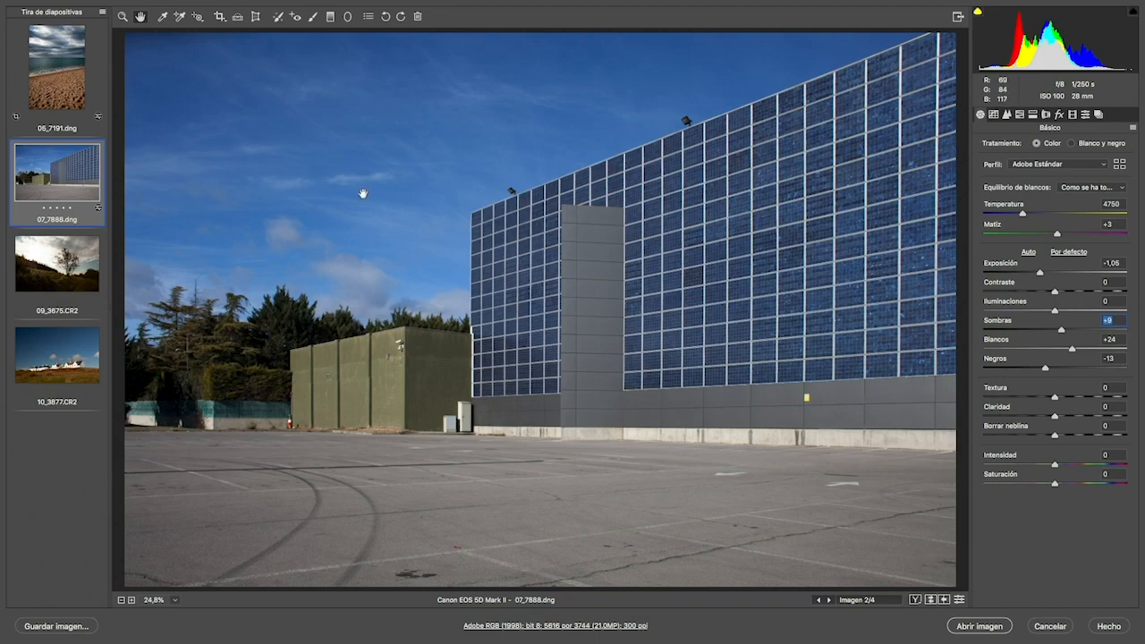
Switch to the photo 09_3675.CR2 of the tree on the hillside.
click(86, 280)
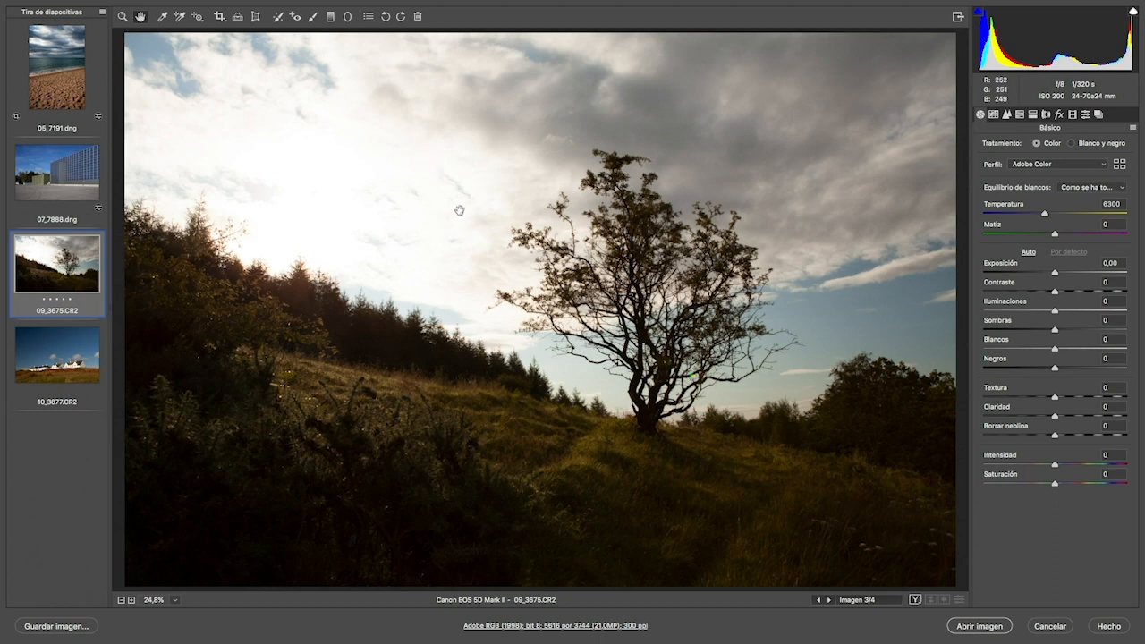
key(alt)
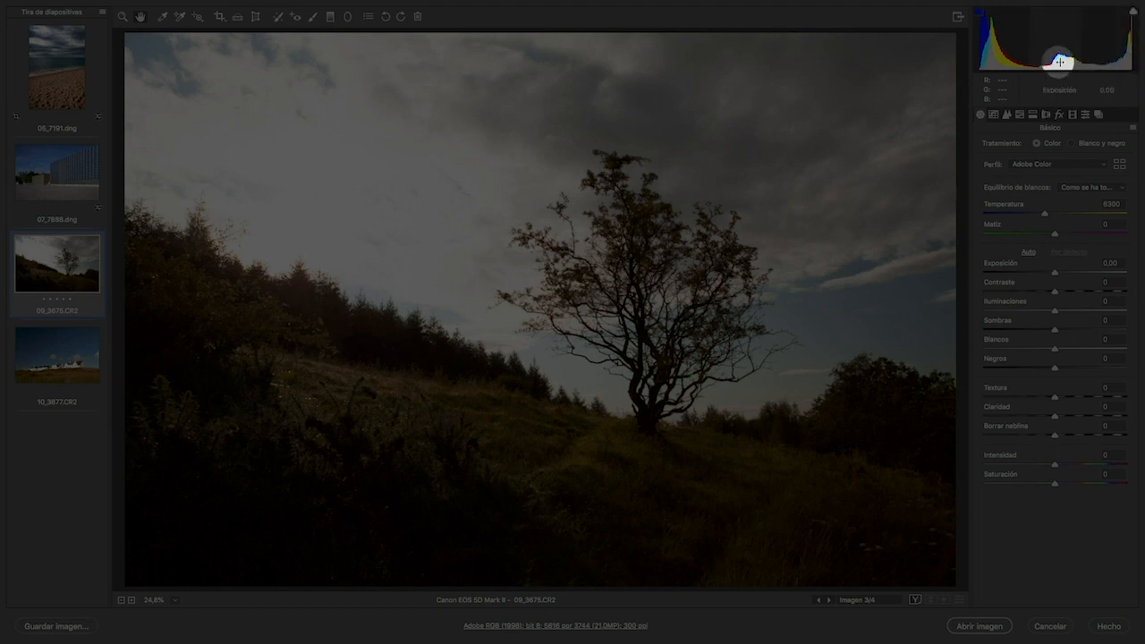
key(alt)
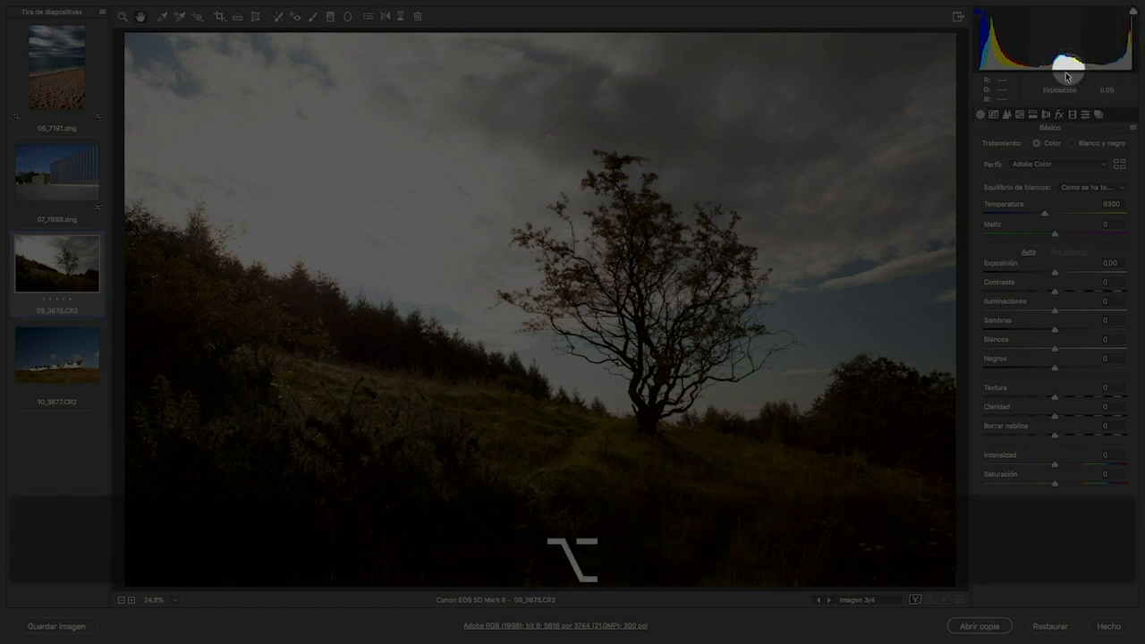
key(alt)
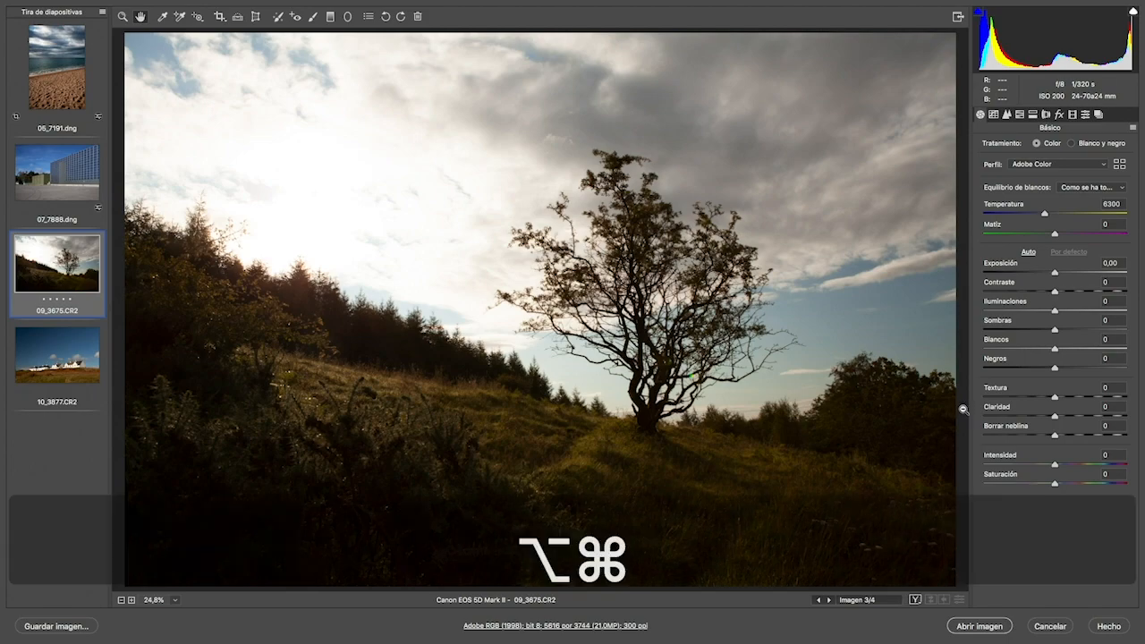
Examine the foliage outlines near the photo's right edge for color fringing at 100% and 300% magnification.
key(alt+super+0)
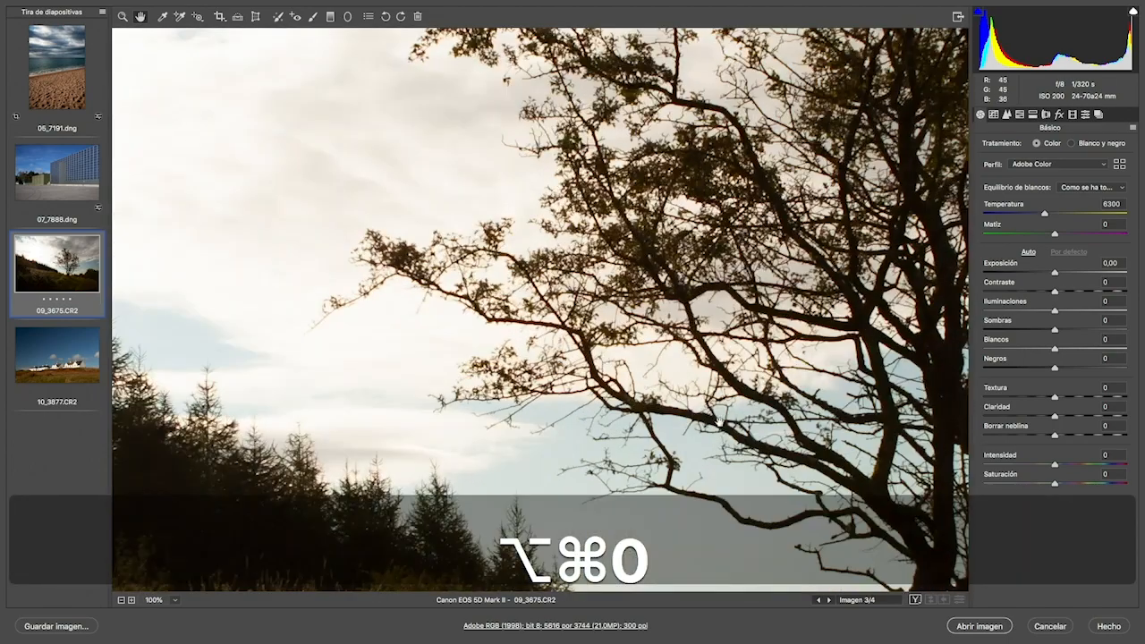
key(space)
drag(959, 408, 506, 289)
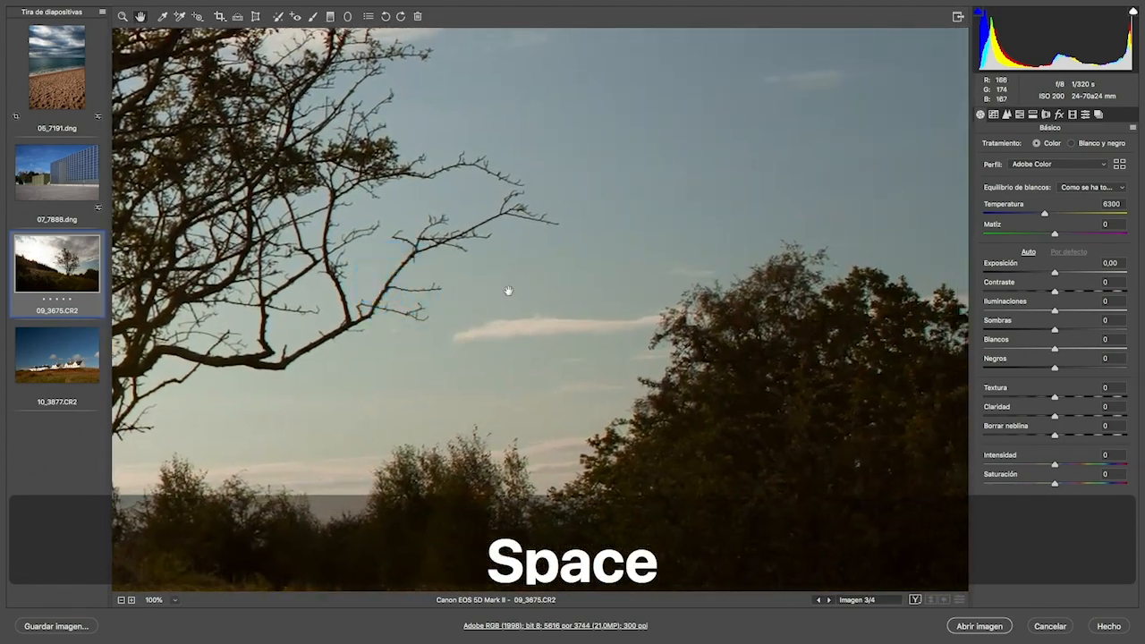
drag(671, 319, 433, 298)
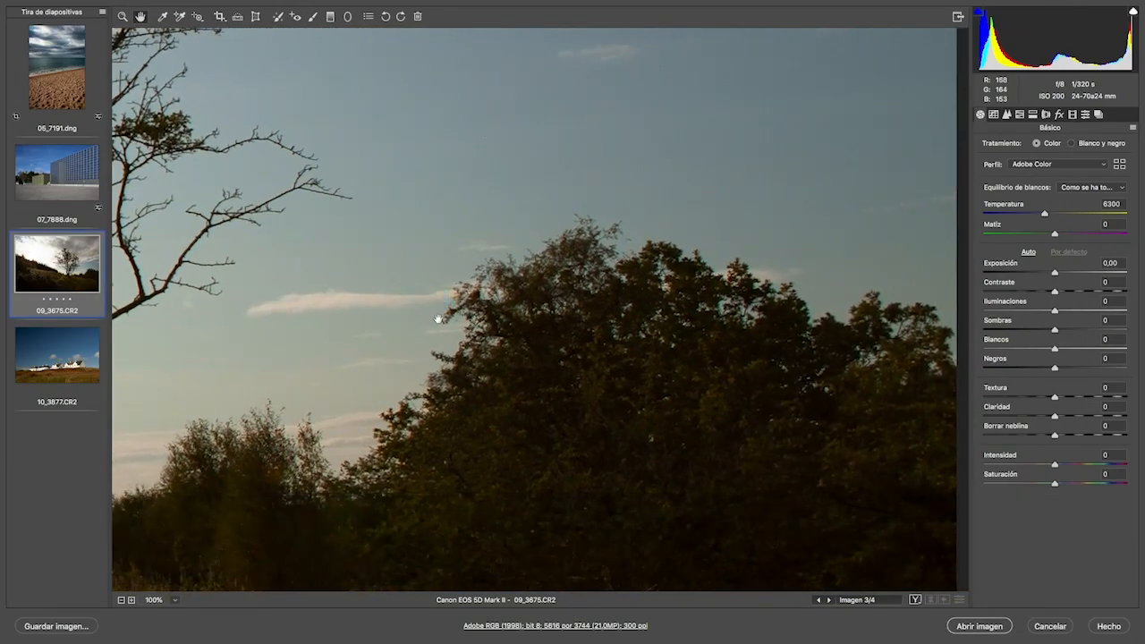
key(super+plus)
key(super+plus)
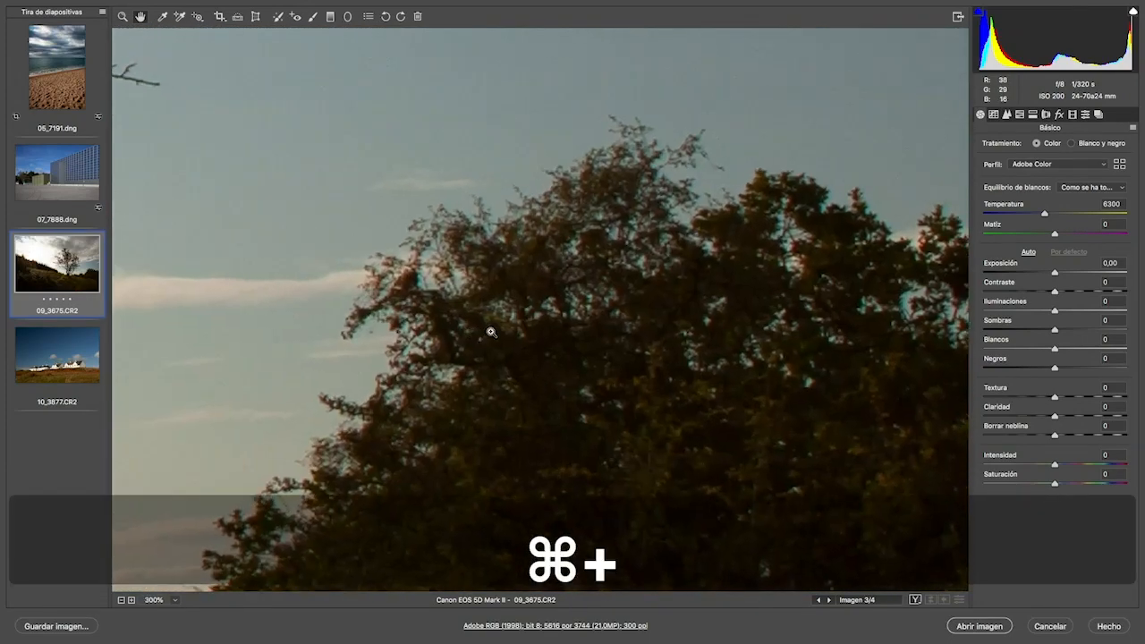
key(space)
drag(742, 353, 547, 328)
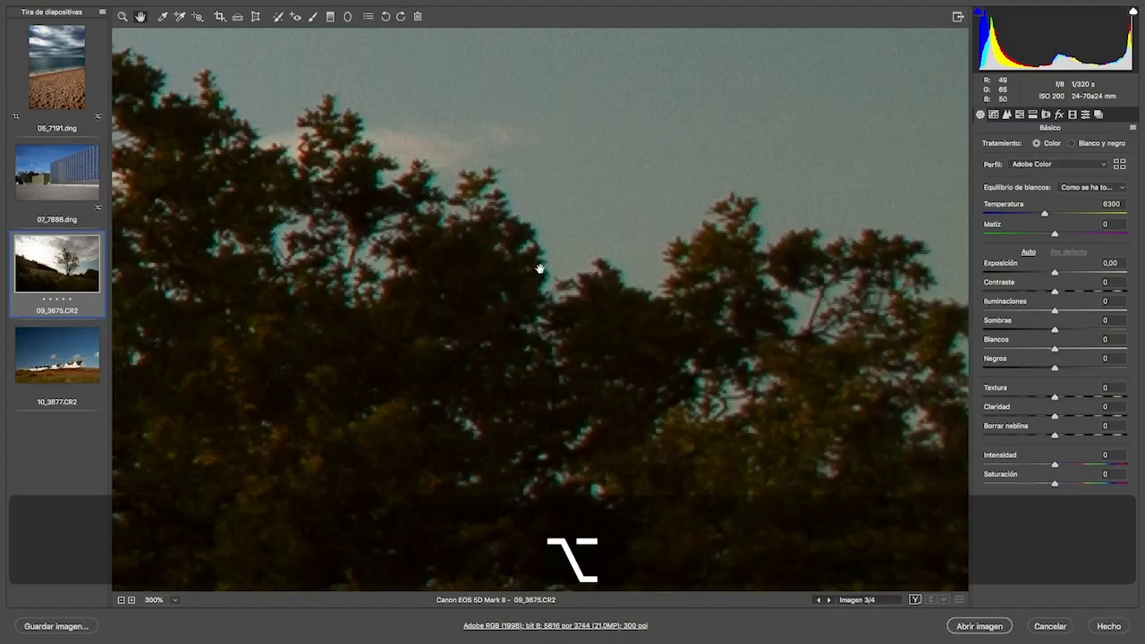
key(alt)
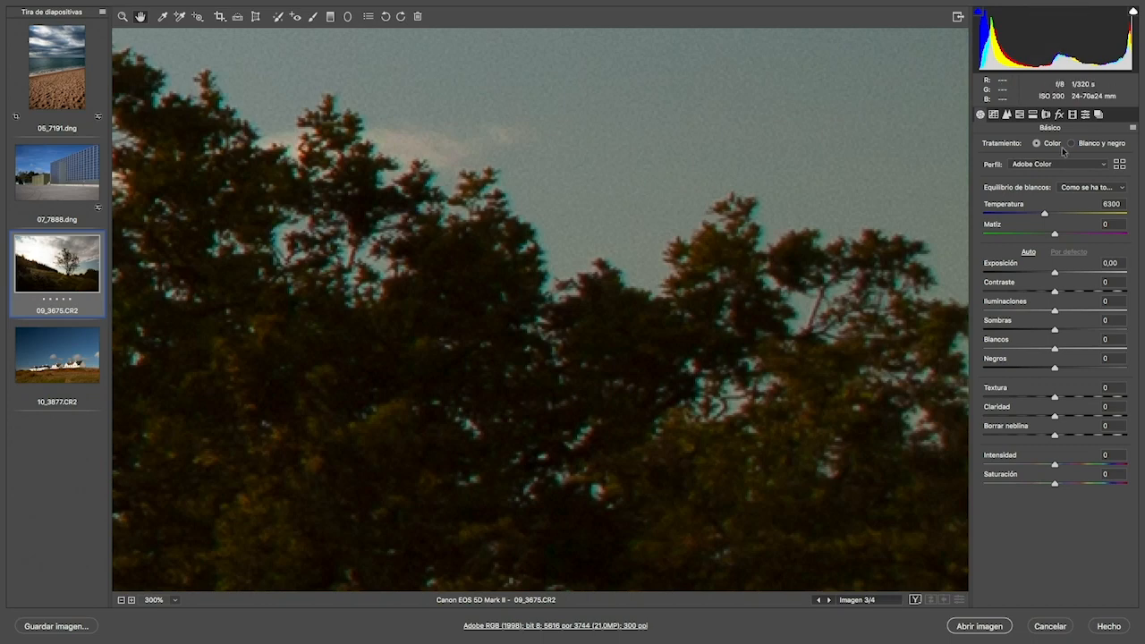
Enable Quitar la aberración cromática in the tree photo's lens corrections, comparing the foliage with and without it.
click(1046, 115)
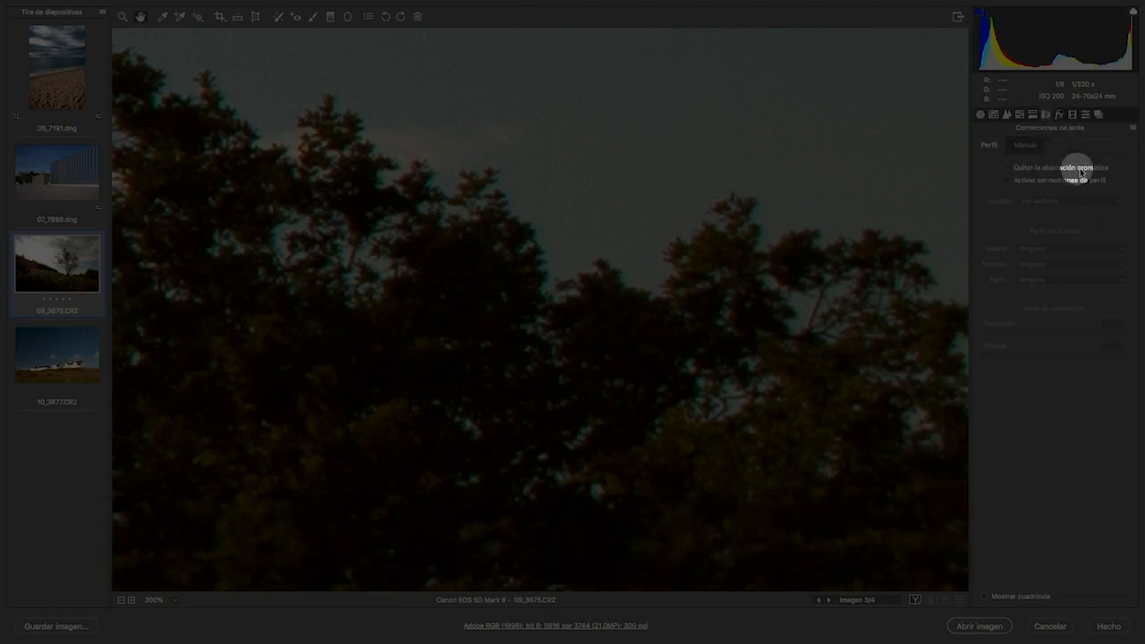
click(1006, 169)
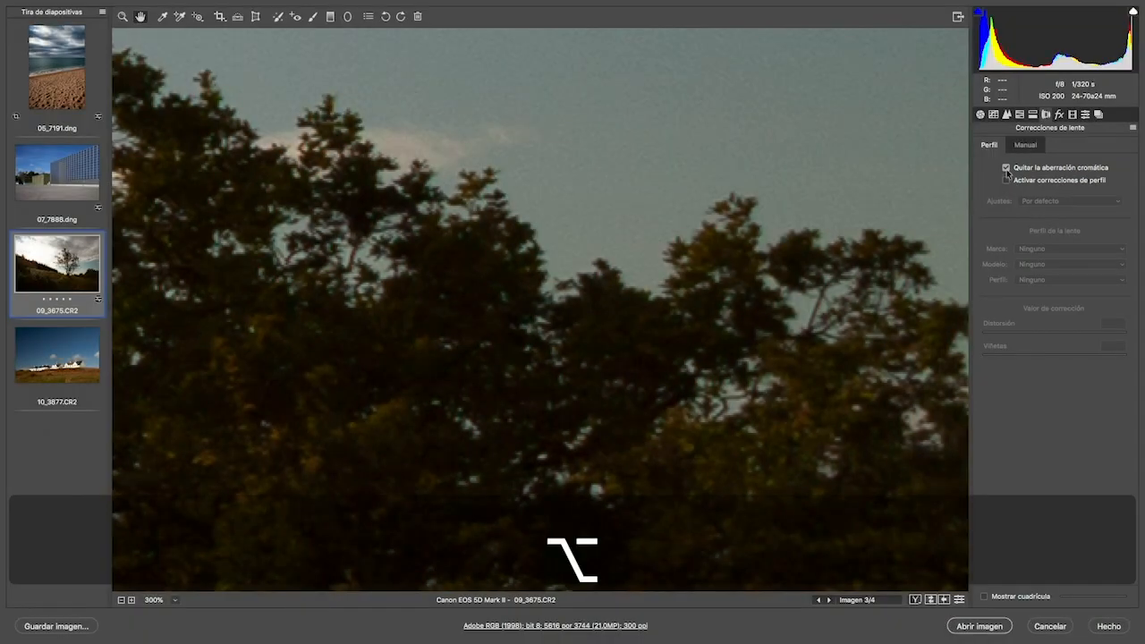
click(1007, 169)
click(1006, 168)
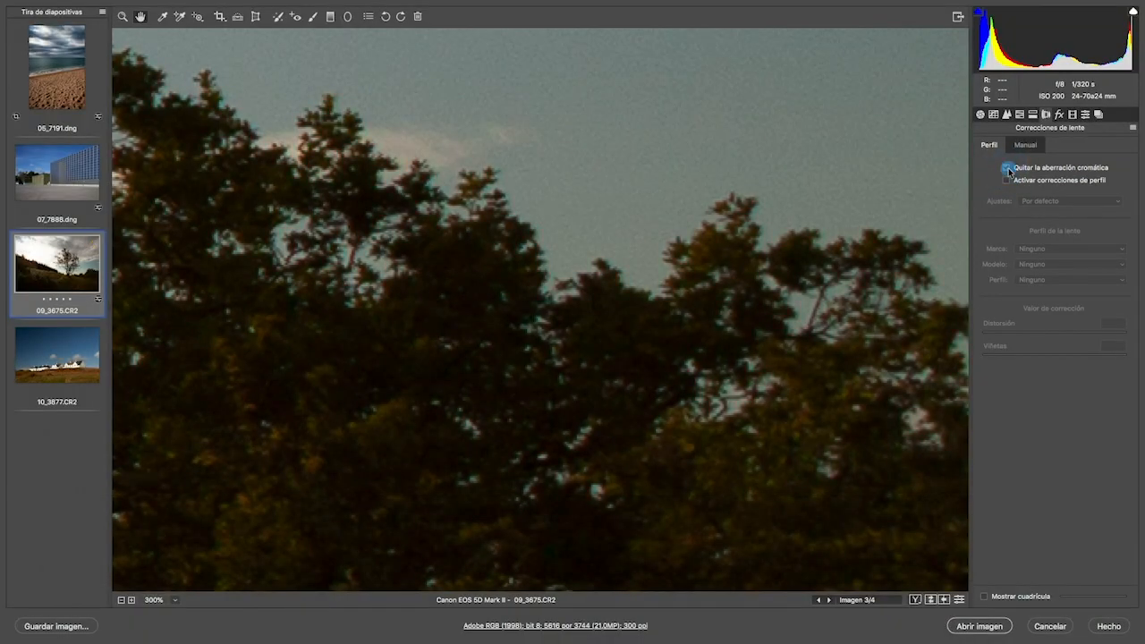
click(1007, 170)
click(1007, 169)
click(1007, 169)
click(1007, 169)
Enable Activar correcciones de perfil for the whole tree photo, comparing the image with and without the lens profile.
key(super+0)
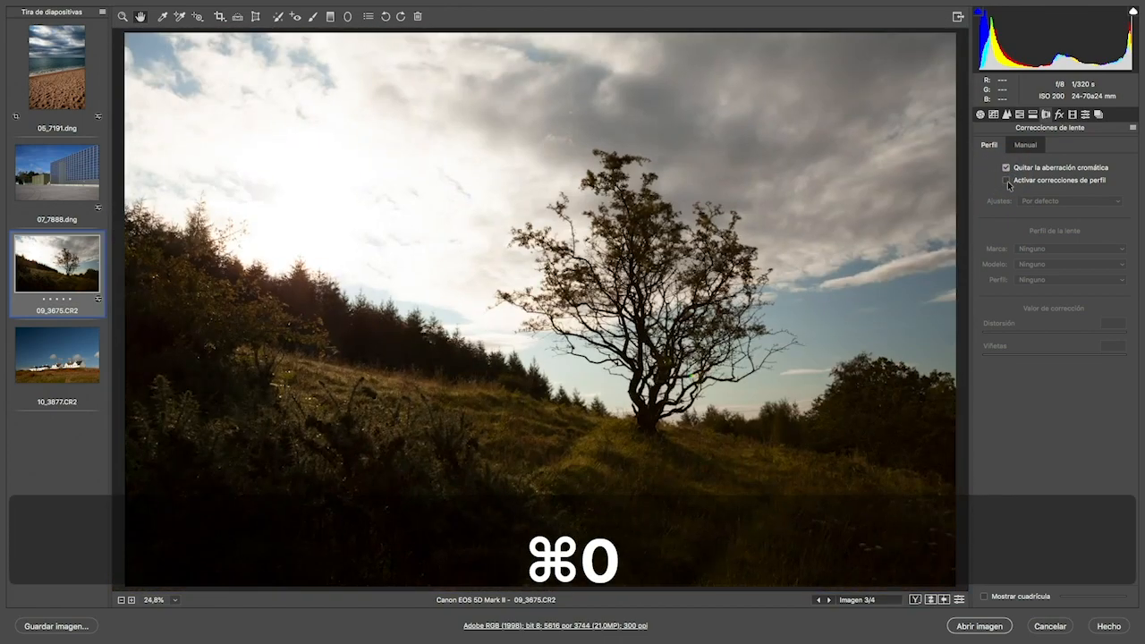
click(1006, 181)
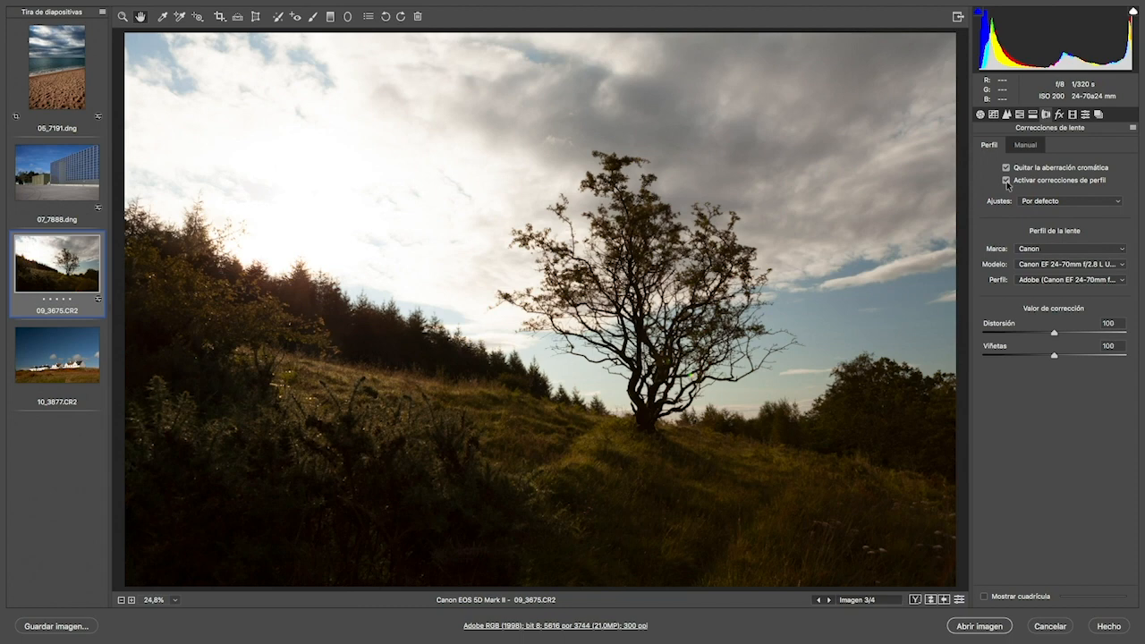
click(1007, 182)
click(1005, 182)
click(1006, 182)
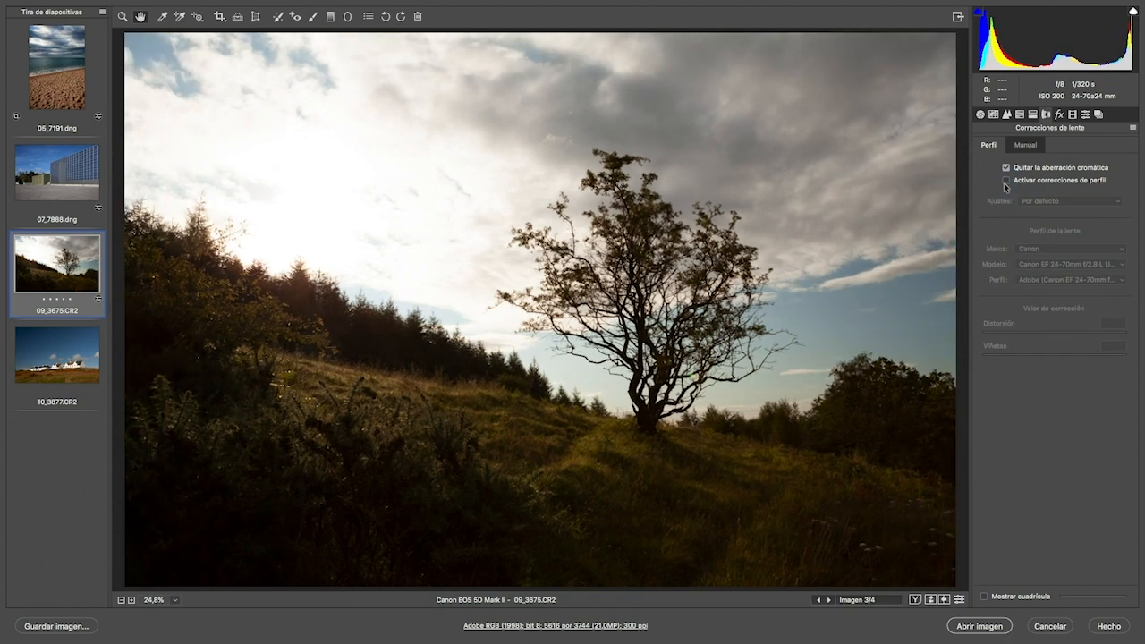
click(1005, 181)
click(1006, 182)
click(1007, 181)
click(1007, 182)
click(1006, 182)
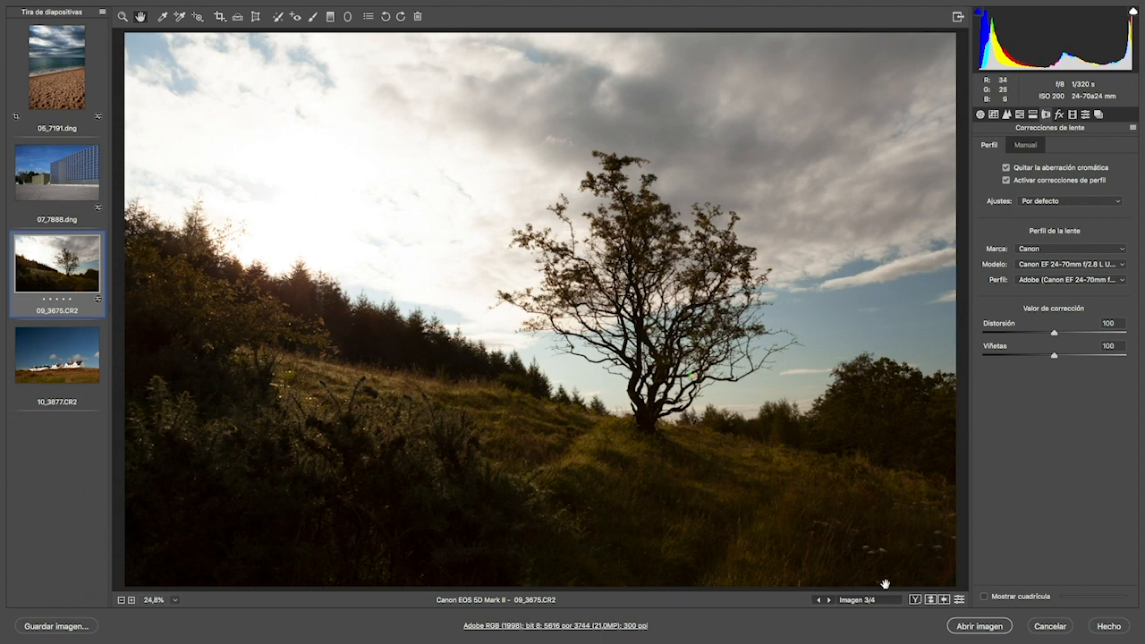
Set Exposición to -0,40 and Iluminaciones to -43 in the tree photo's basic adjustments.
click(981, 114)
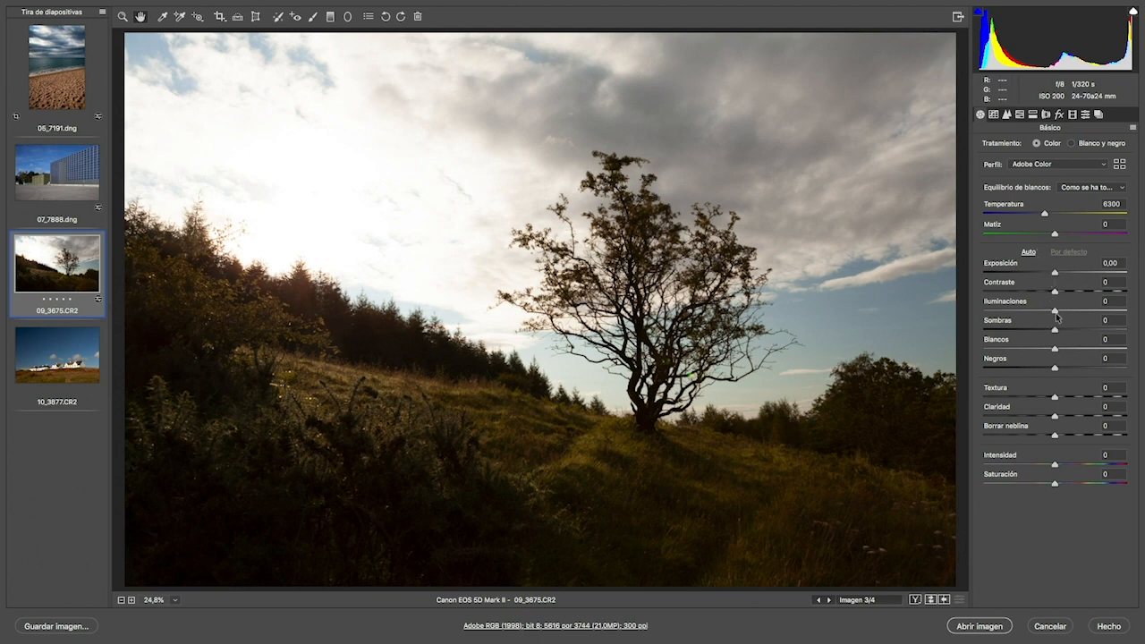
mouse_move(1056, 312)
mouse_down()
mouse_move(987, 309)
mouse_move(1049, 315)
mouse_up()
drag(1058, 275, 905, 306)
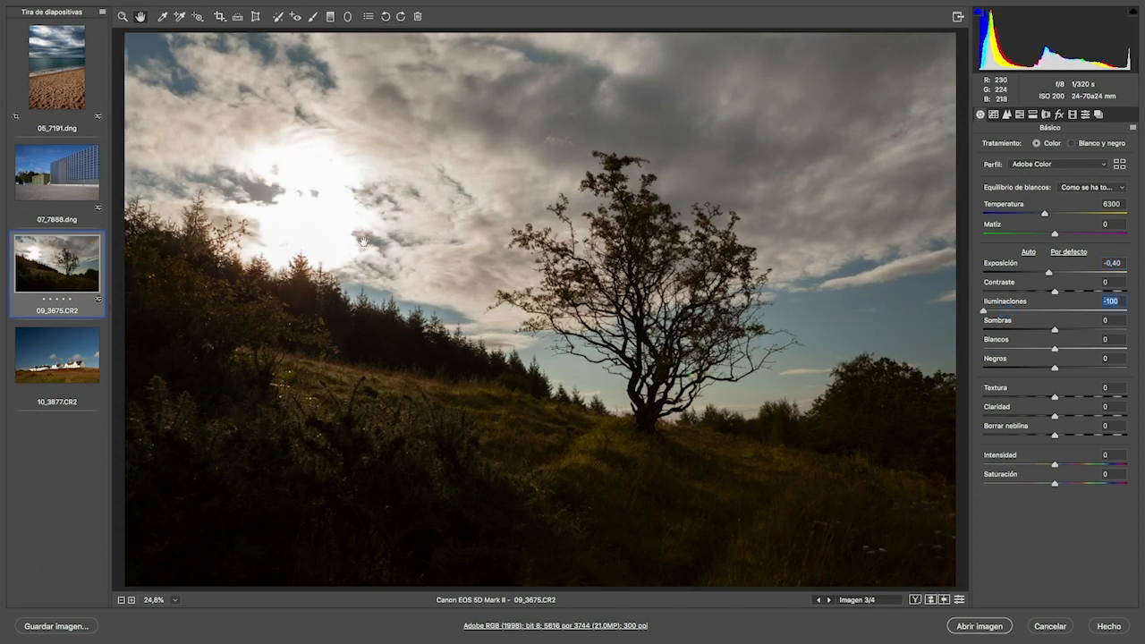
key(super)
key(alt)
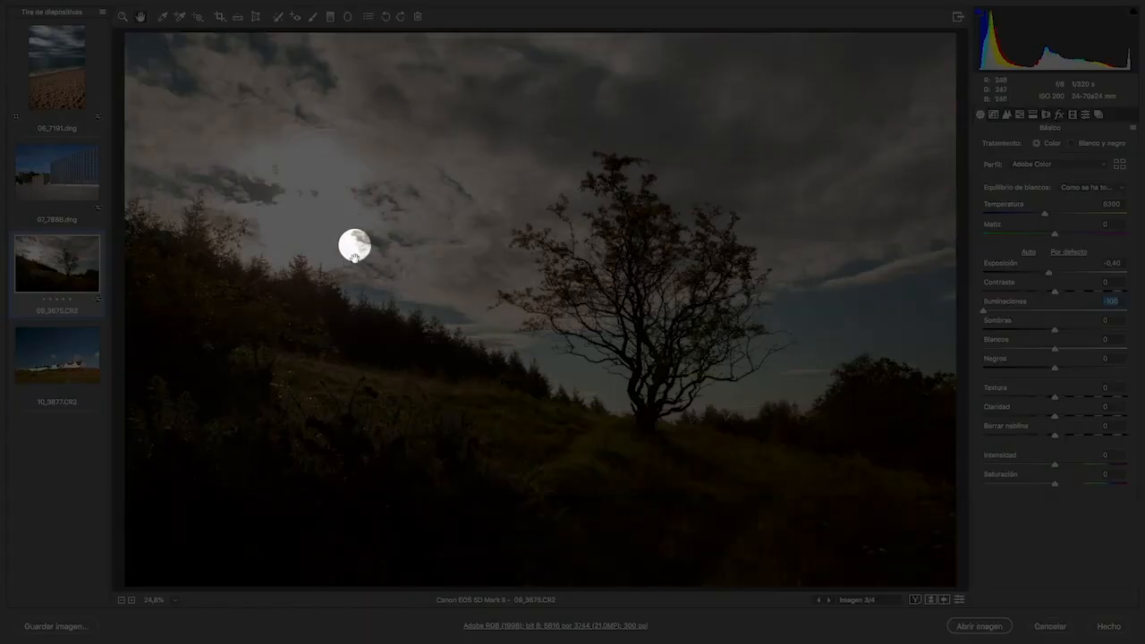
key(alt)
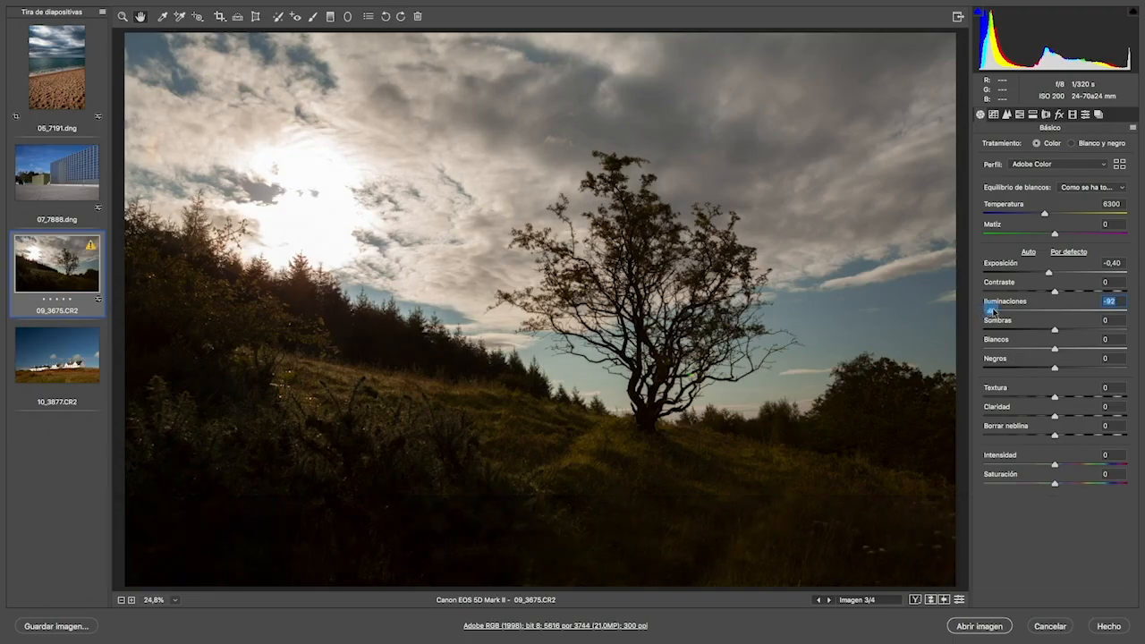
drag(988, 309, 1016, 311)
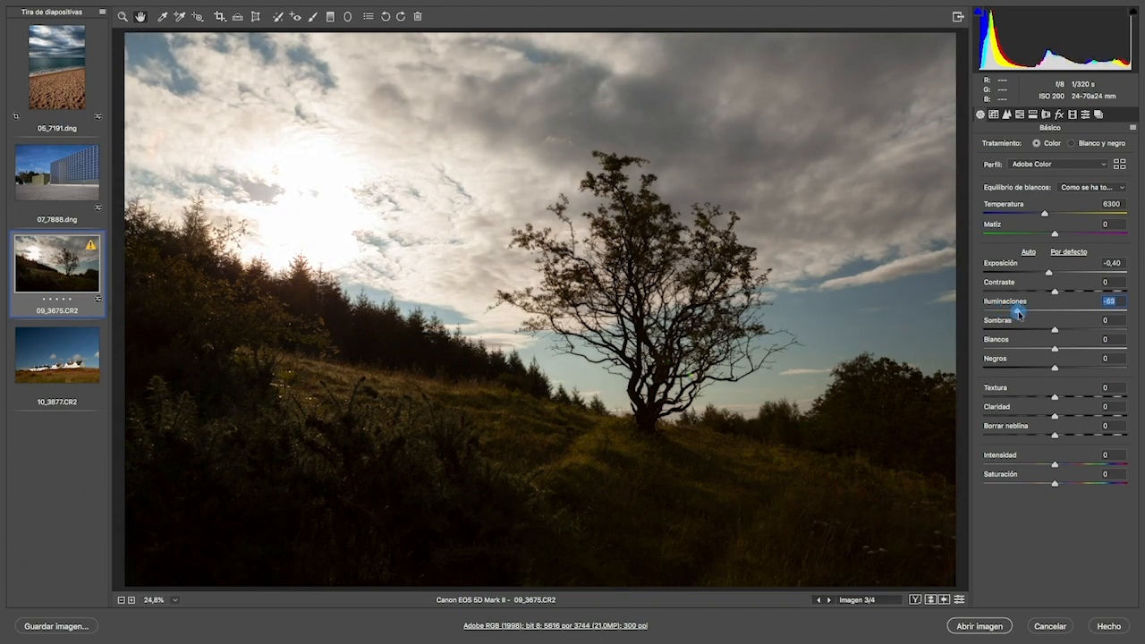
key(alt)
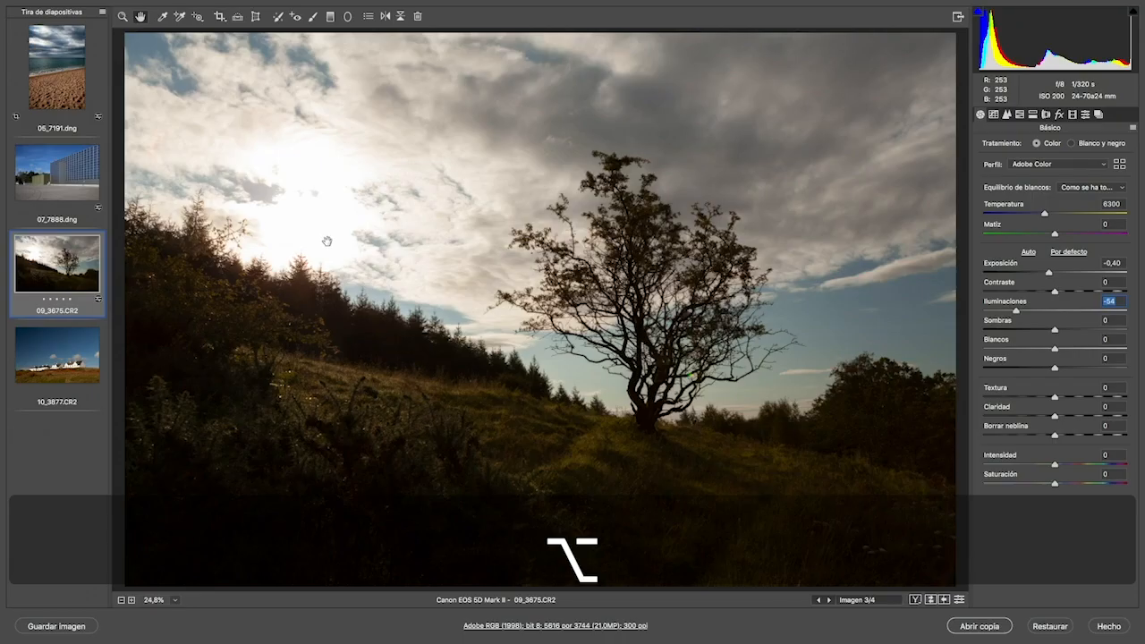
drag(1017, 311, 1026, 311)
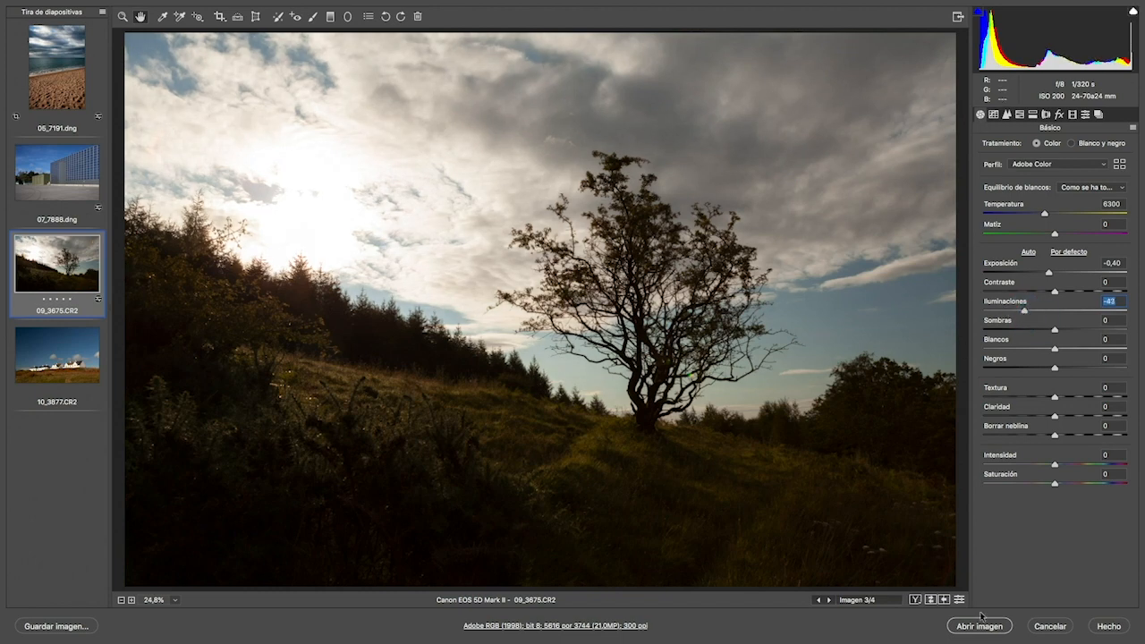
Compare the tree photo before and after the exposure and highlight adjustments.
alt+click(930, 600)
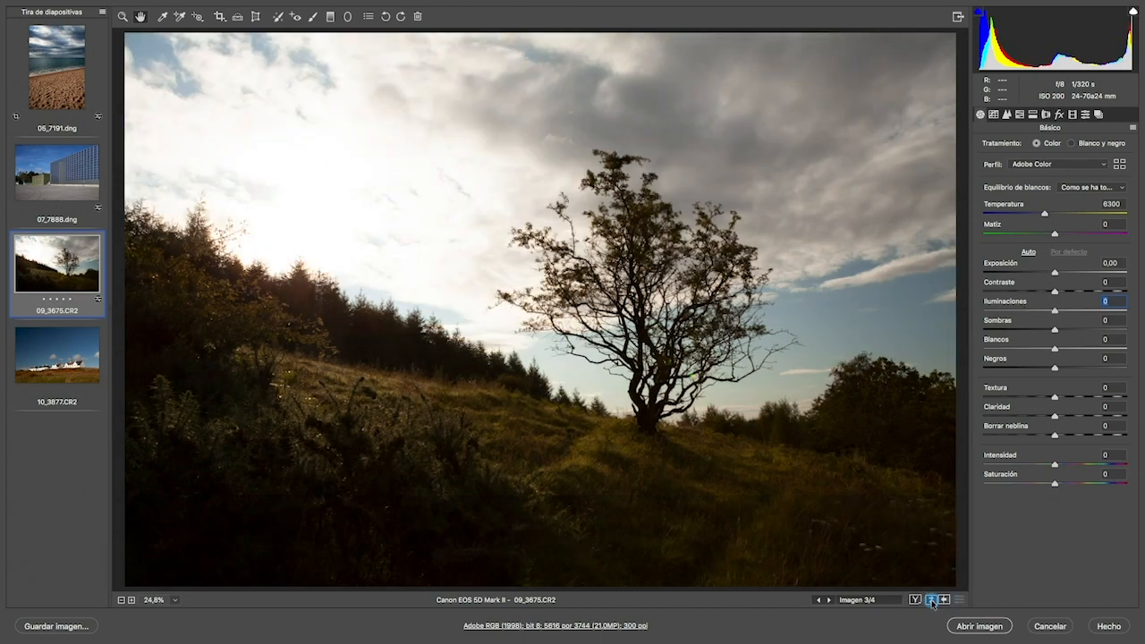
click(931, 601)
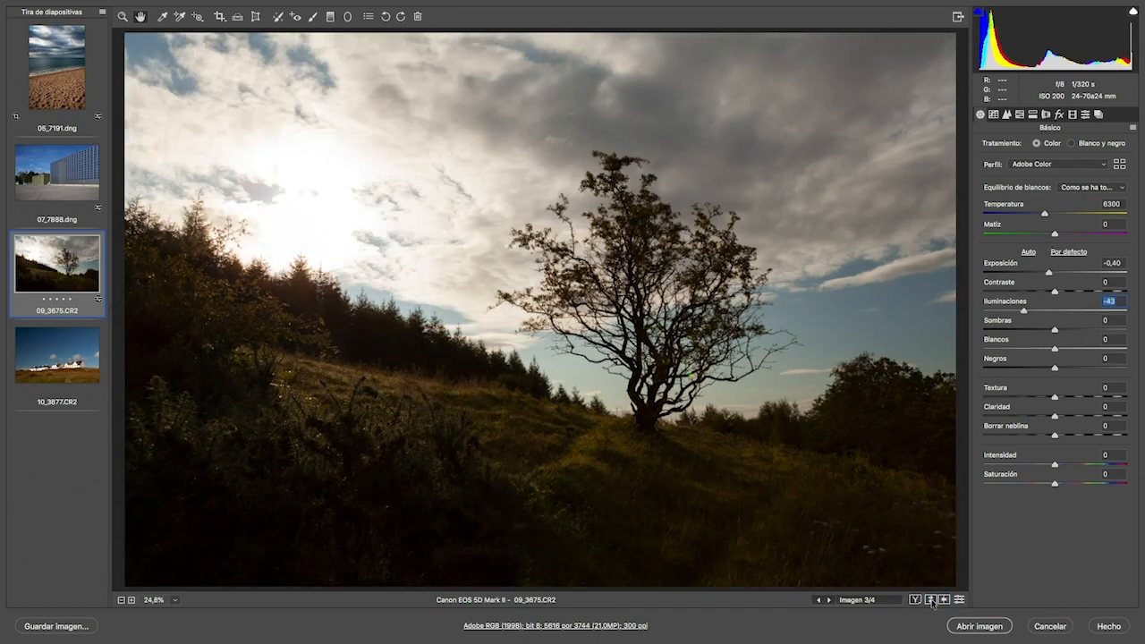
click(932, 601)
click(932, 603)
click(932, 601)
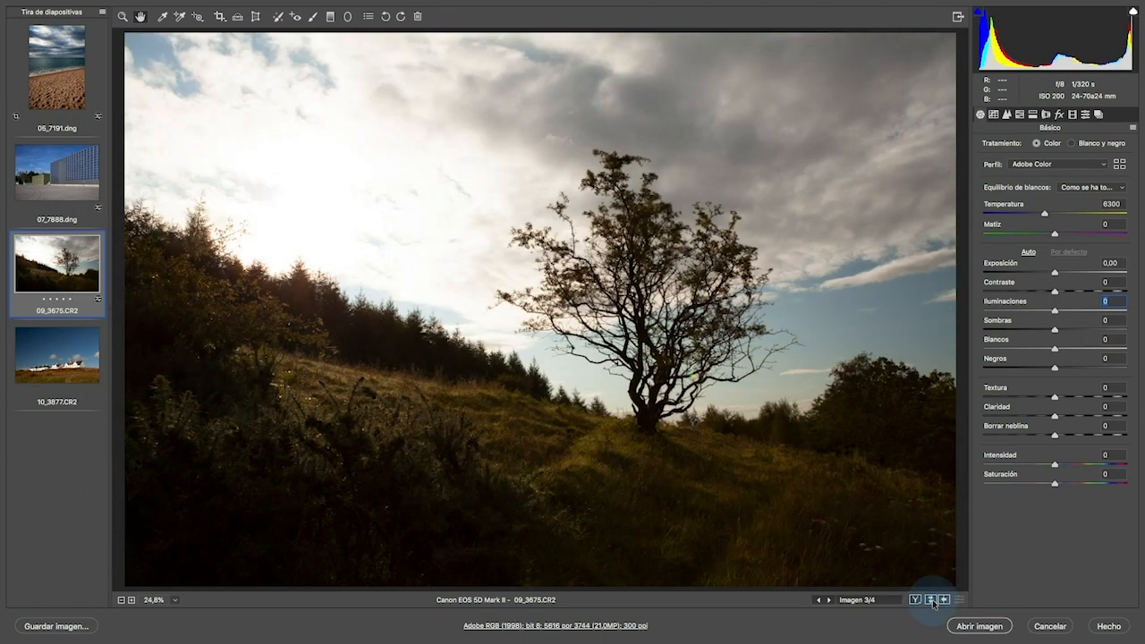
click(931, 601)
click(932, 602)
click(931, 601)
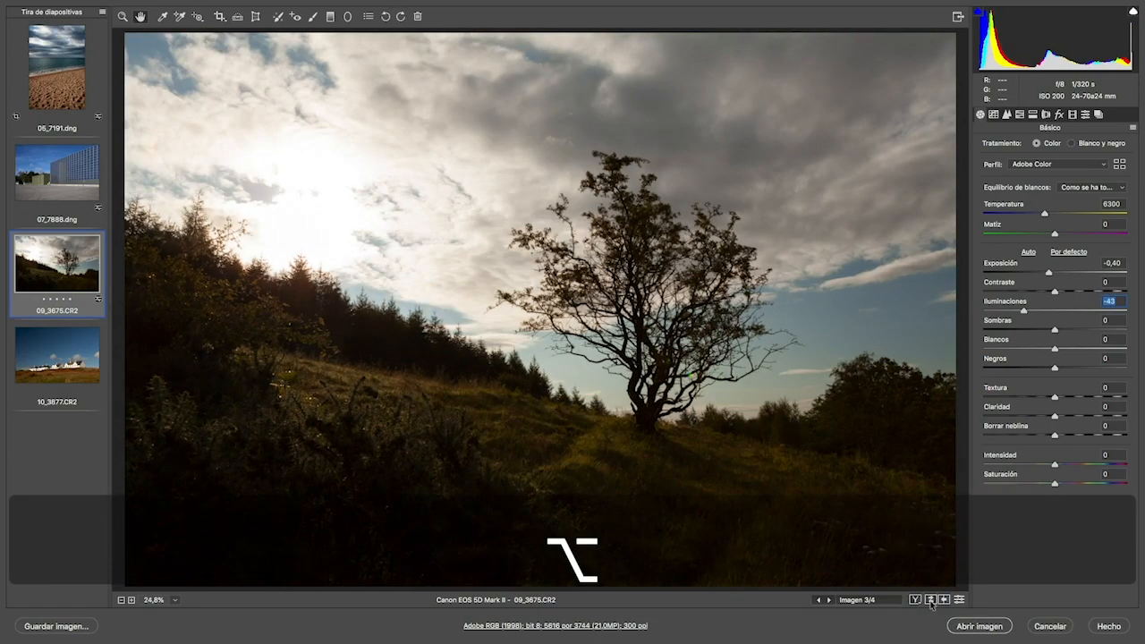
alt+click(932, 601)
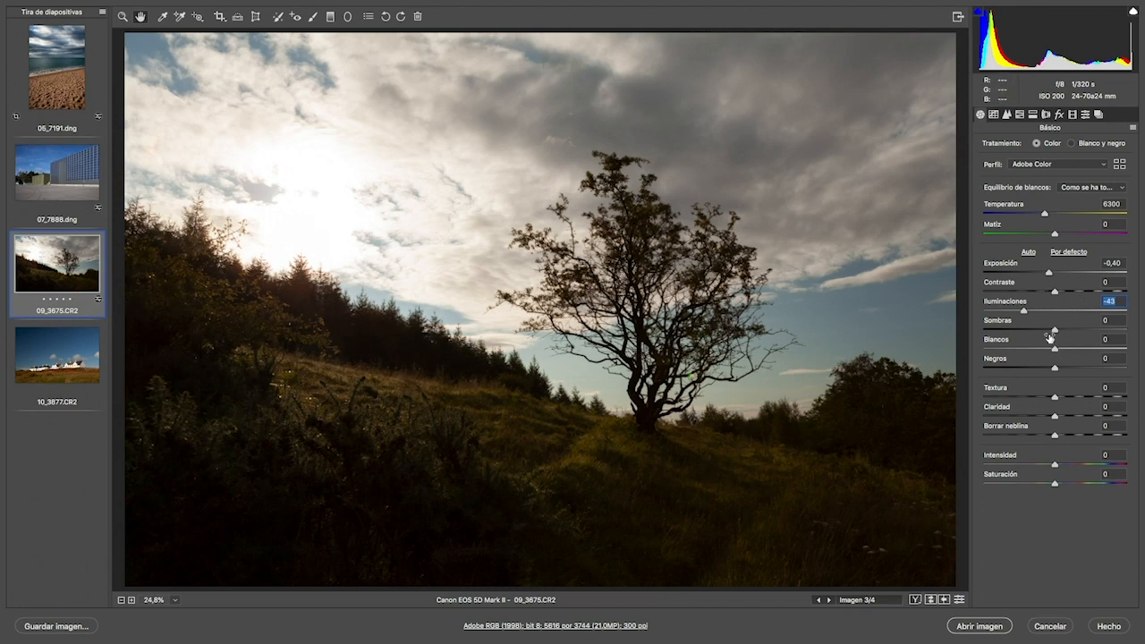
Set Sombras to +32 to lighten the dark hillside, and compare the photo with its original settings.
drag(1055, 333, 1078, 332)
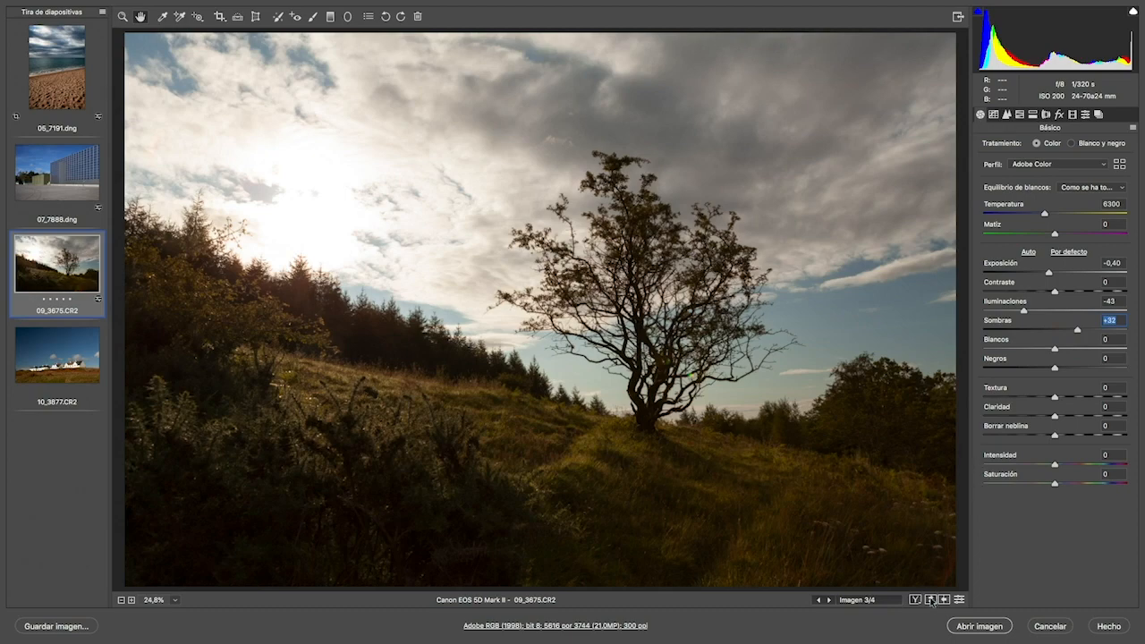
click(930, 601)
click(931, 600)
click(931, 601)
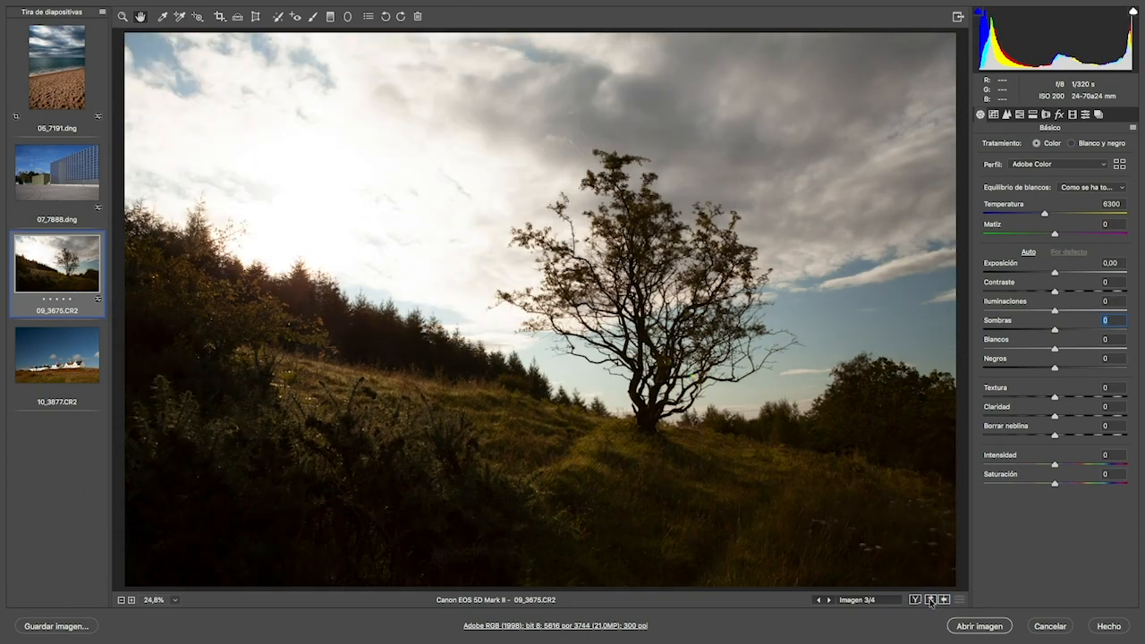
click(931, 600)
click(930, 600)
click(930, 601)
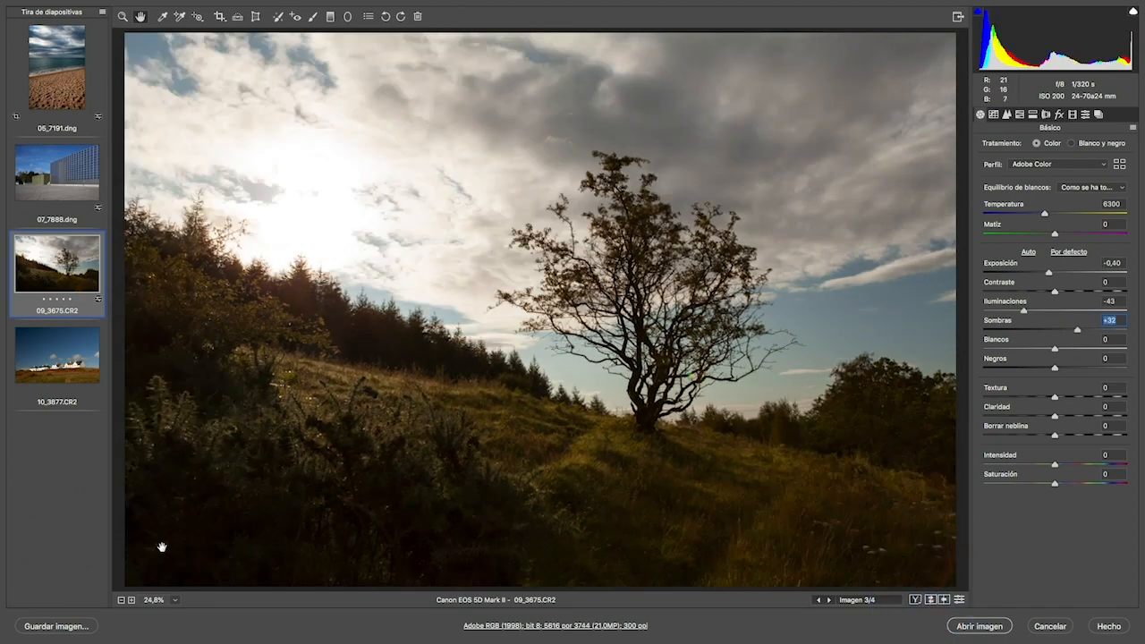
key(alt)
click(931, 601)
click(930, 601)
Set Textura to +5, Claridad to +2 and Iluminaciones to -59 for the tree photo.
drag(1055, 417, 1061, 396)
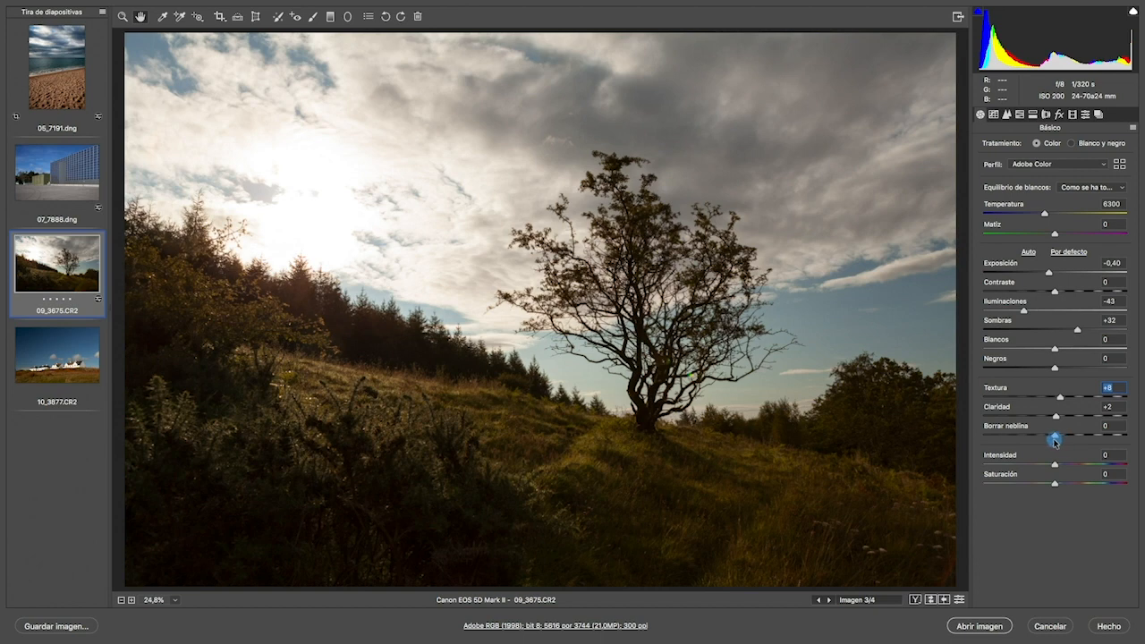
drag(1025, 310, 1013, 312)
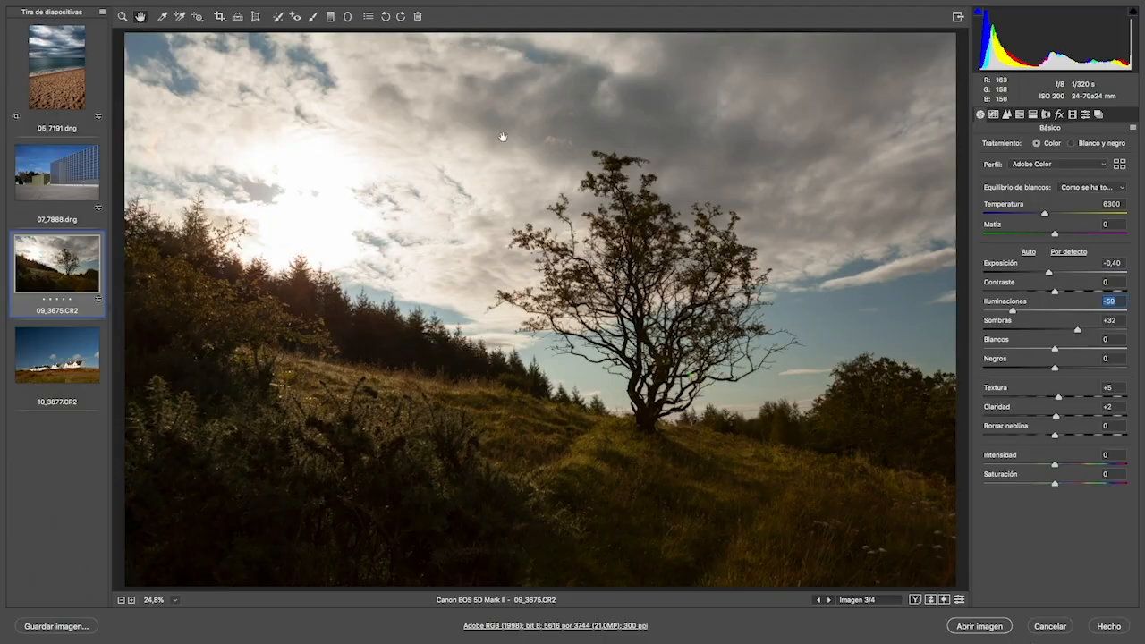
key(alt)
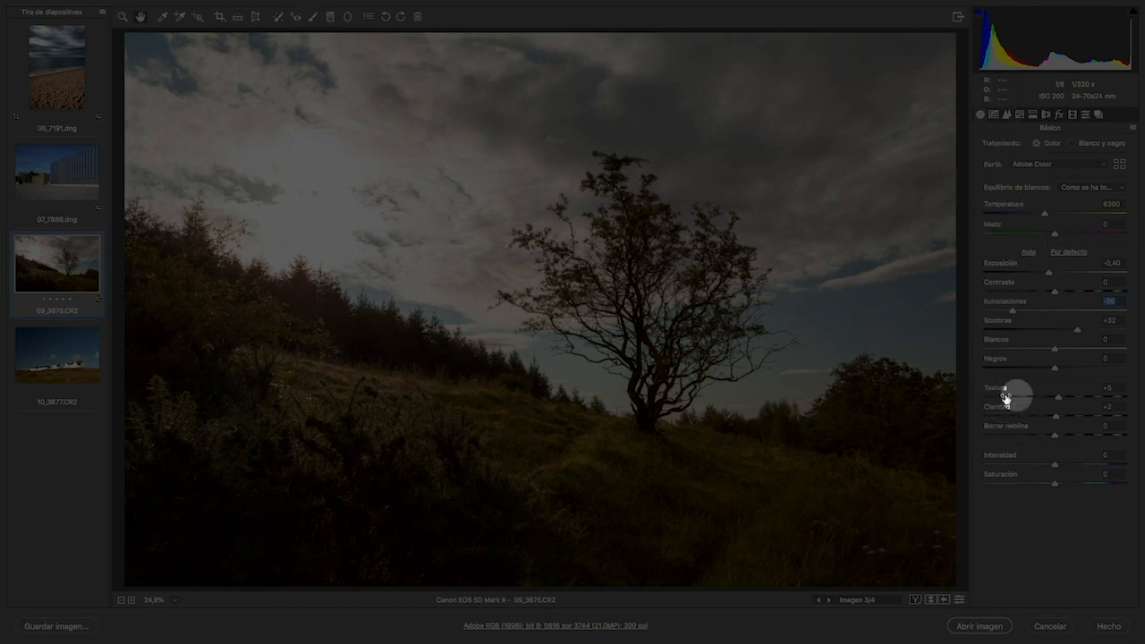
Set up the adjustment brush with Exposición -0,70, Tamaño 17 and Suavizar 100.
click(312, 15)
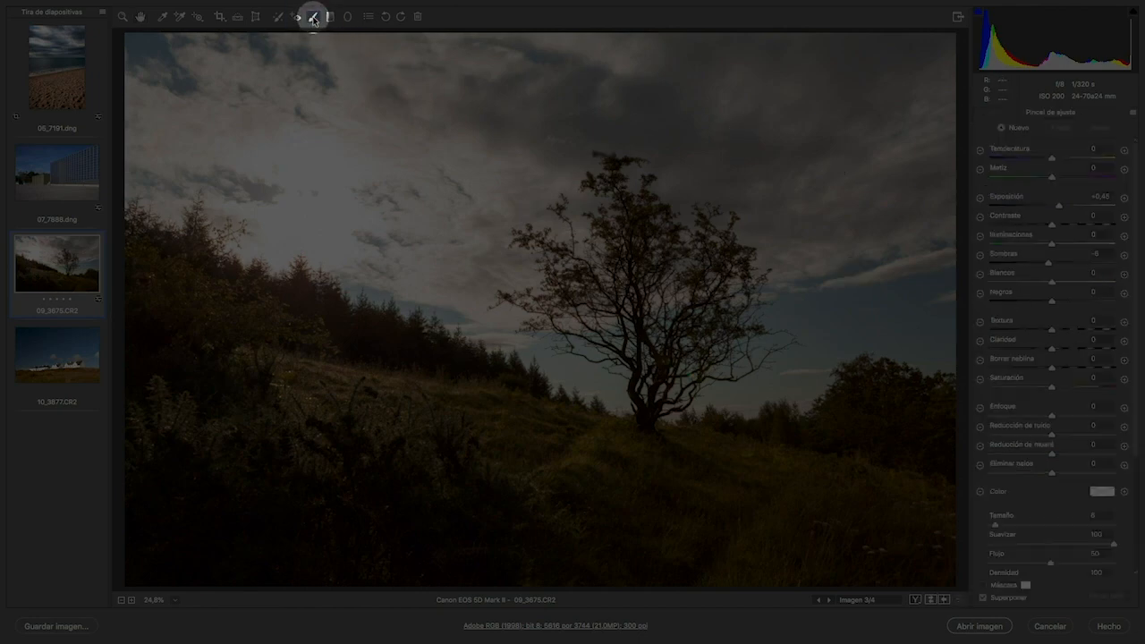
key(alt)
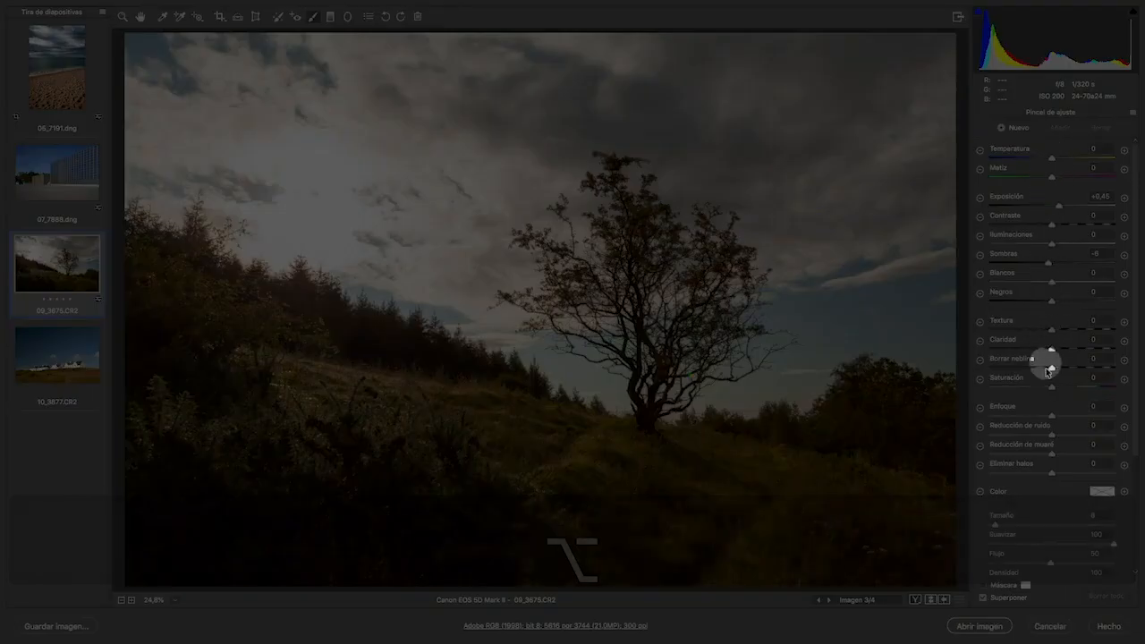
key(alt)
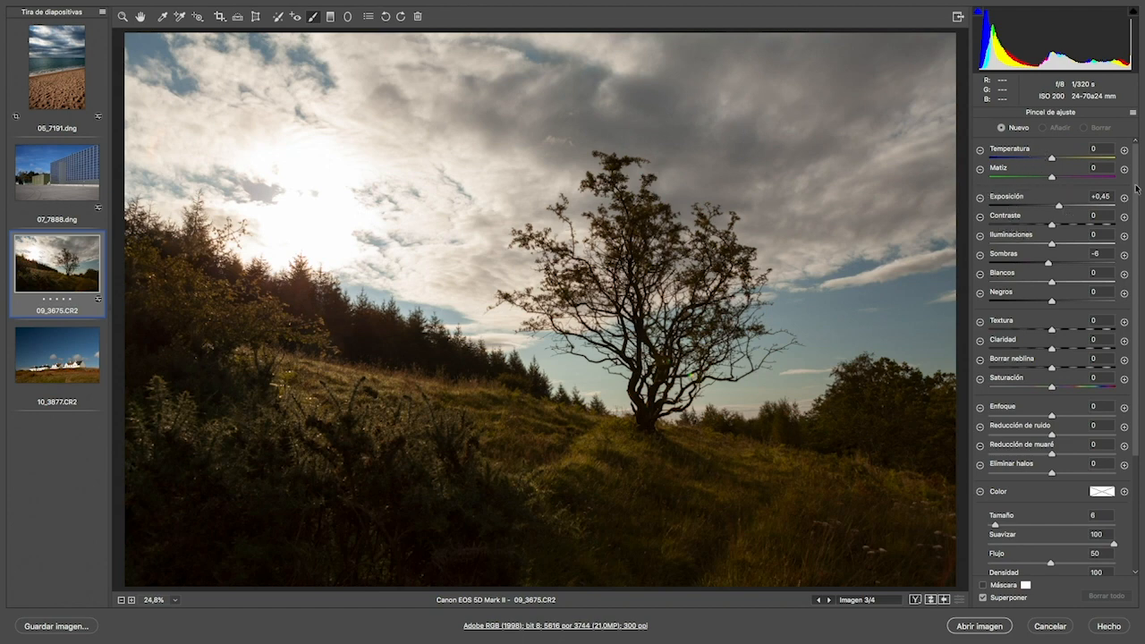
drag(1056, 206, 1017, 216)
drag(1136, 438, 1133, 496)
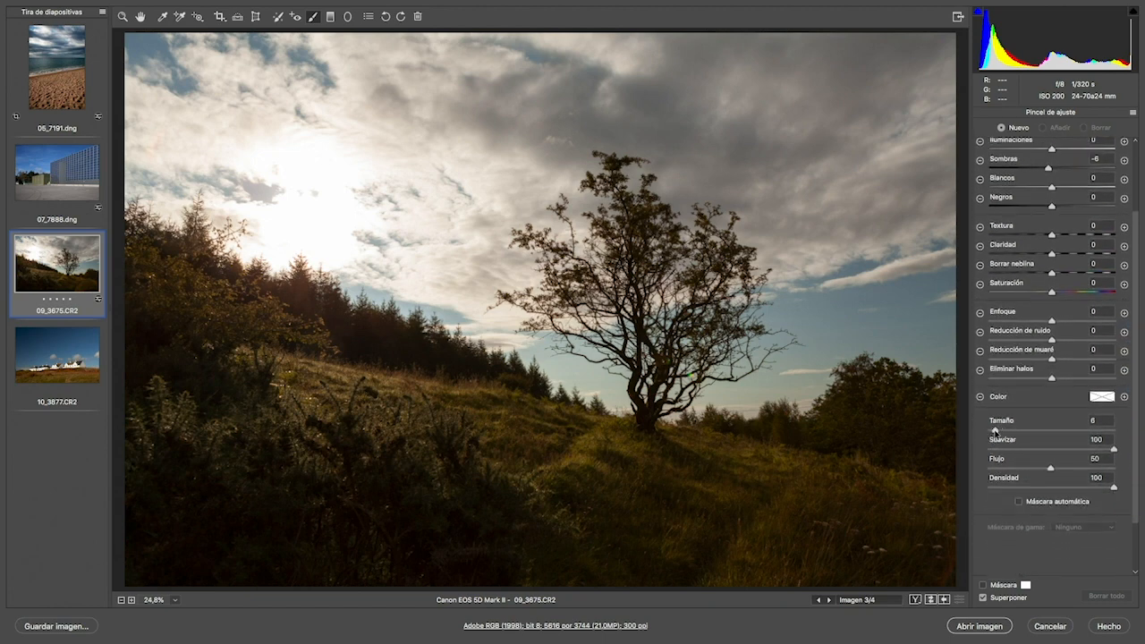
drag(995, 431, 1013, 434)
mouse_move(1113, 452)
mouse_down()
mouse_move(989, 450)
mouse_move(1124, 457)
mouse_up()
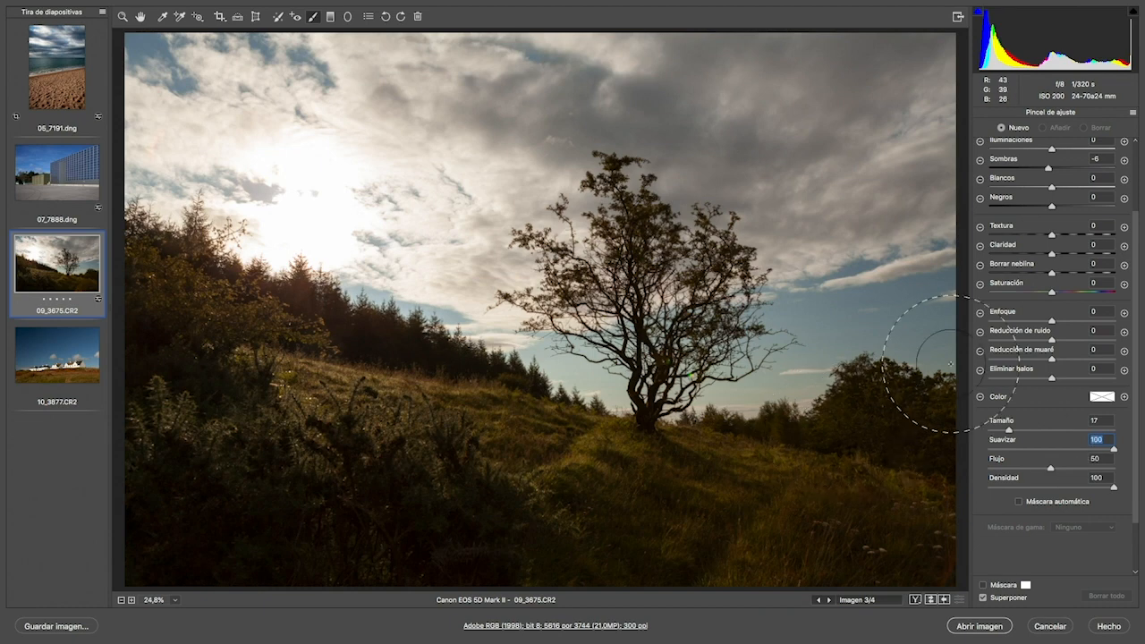
Set the brush to Exposición +0,55 and Tamaño 9, and paint over the grass below and to the left of the tree.
scroll(1134, 252, up, 1)
scroll(1134, 252, up, 3)
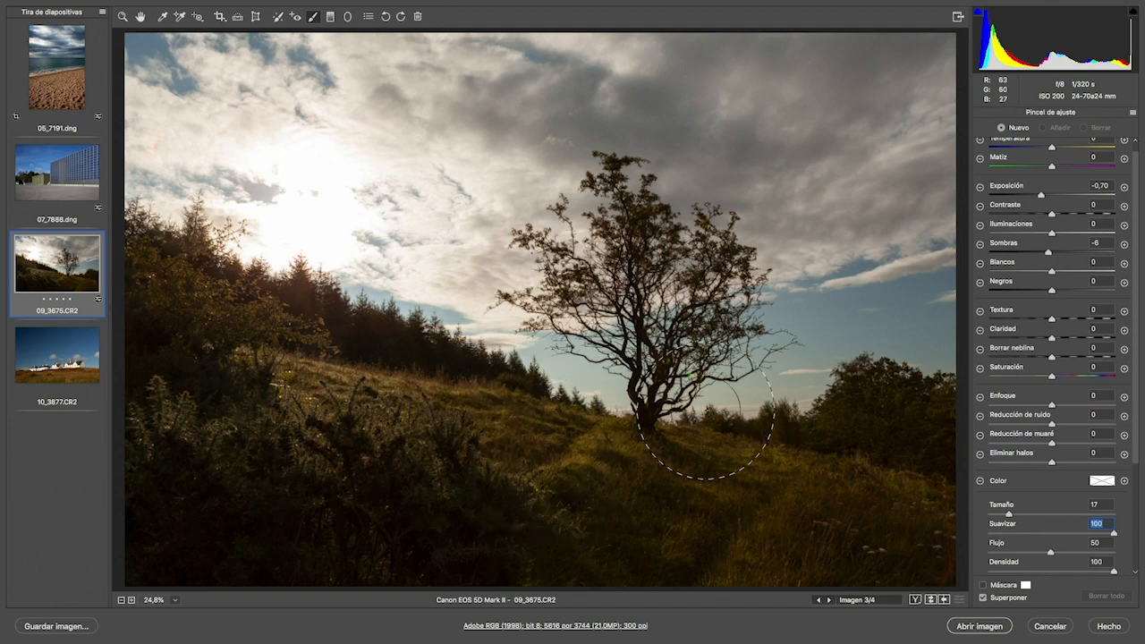
drag(1043, 196, 1062, 198)
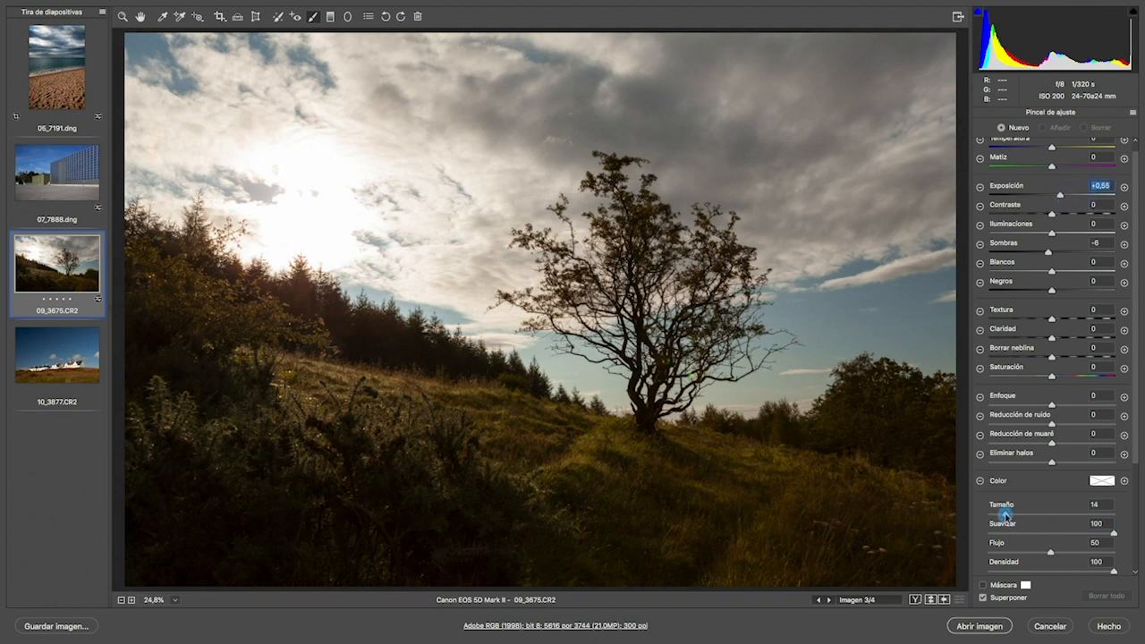
drag(1005, 515, 999, 516)
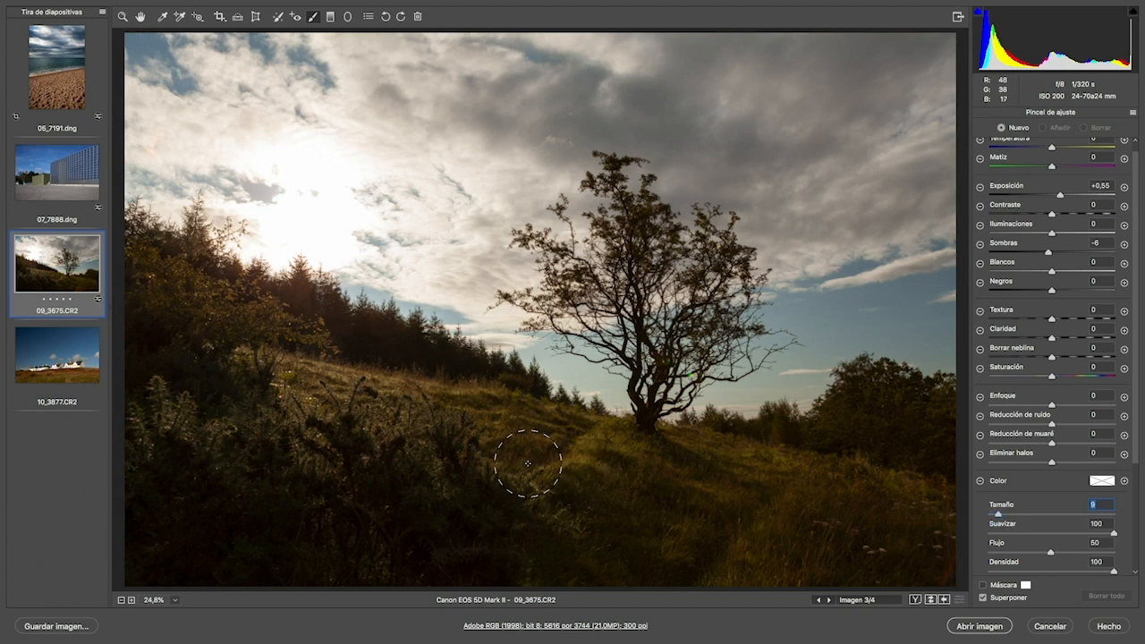
mouse_move(526, 465)
mouse_down()
mouse_move(605, 436)
mouse_move(518, 467)
mouse_move(620, 431)
mouse_move(497, 483)
mouse_up()
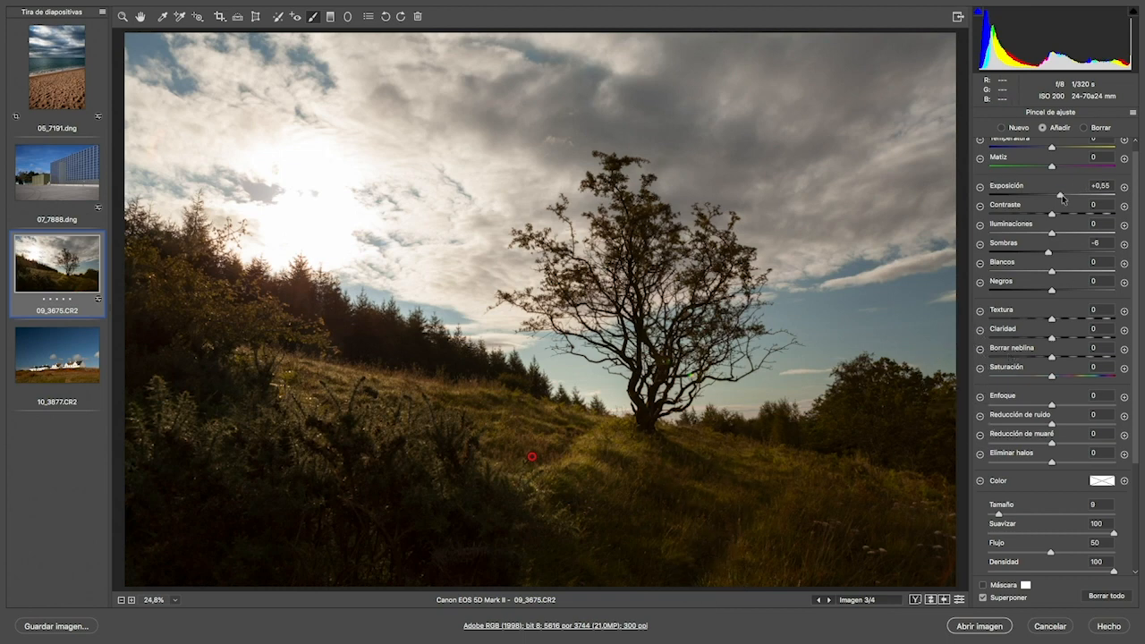
Set the brushed area's Exposición to +0,10 and display its mask over the photo.
drag(1062, 198, 1054, 196)
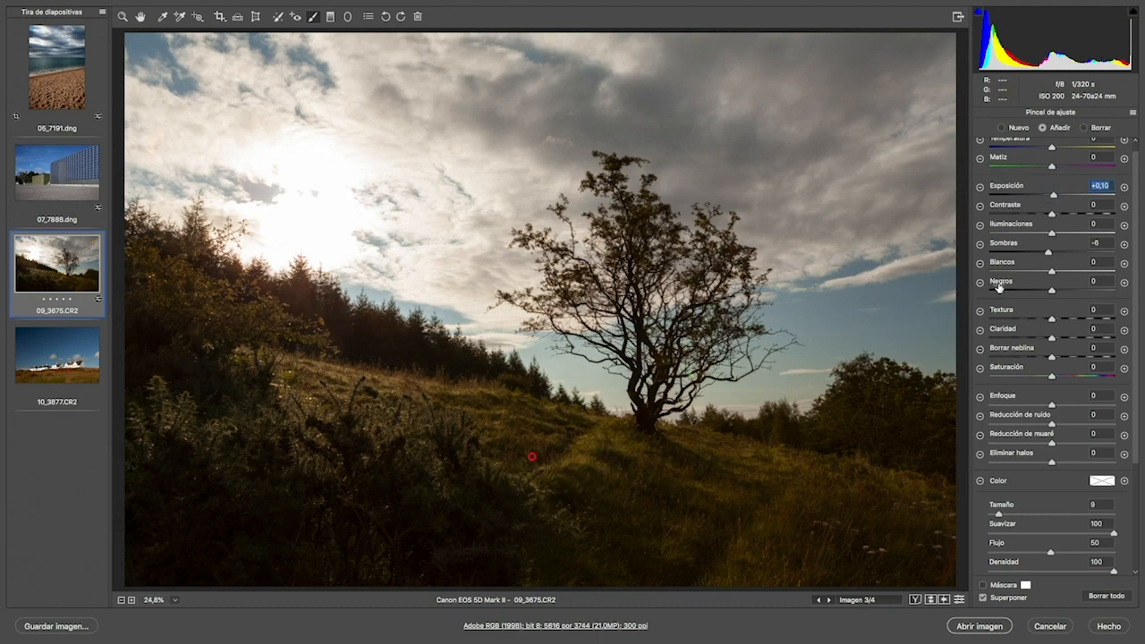
key(alt)
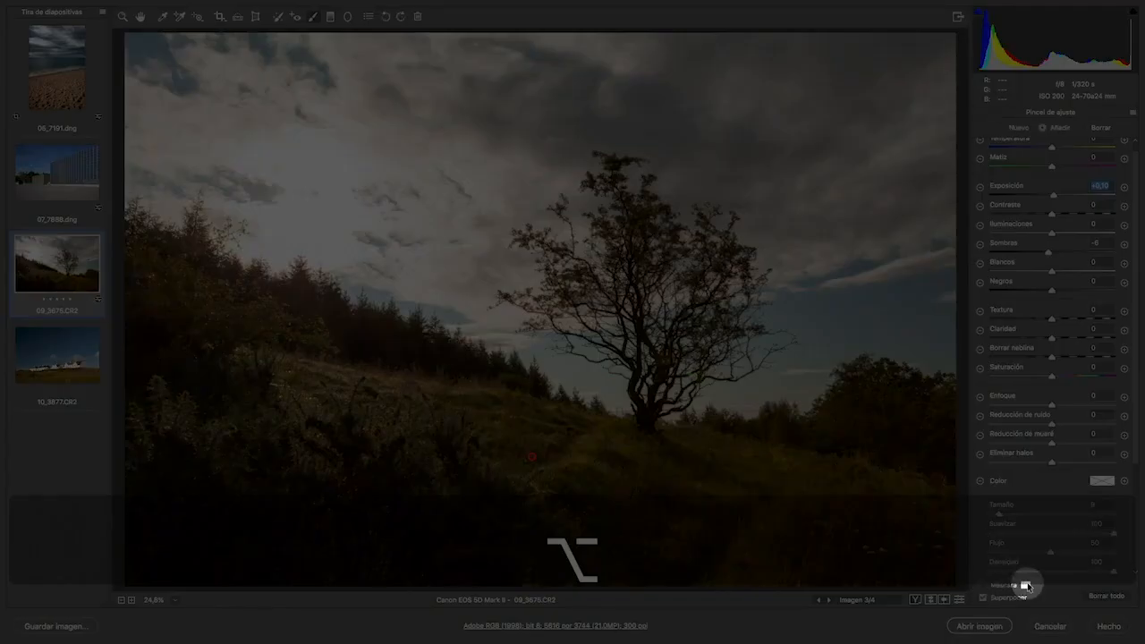
click(983, 586)
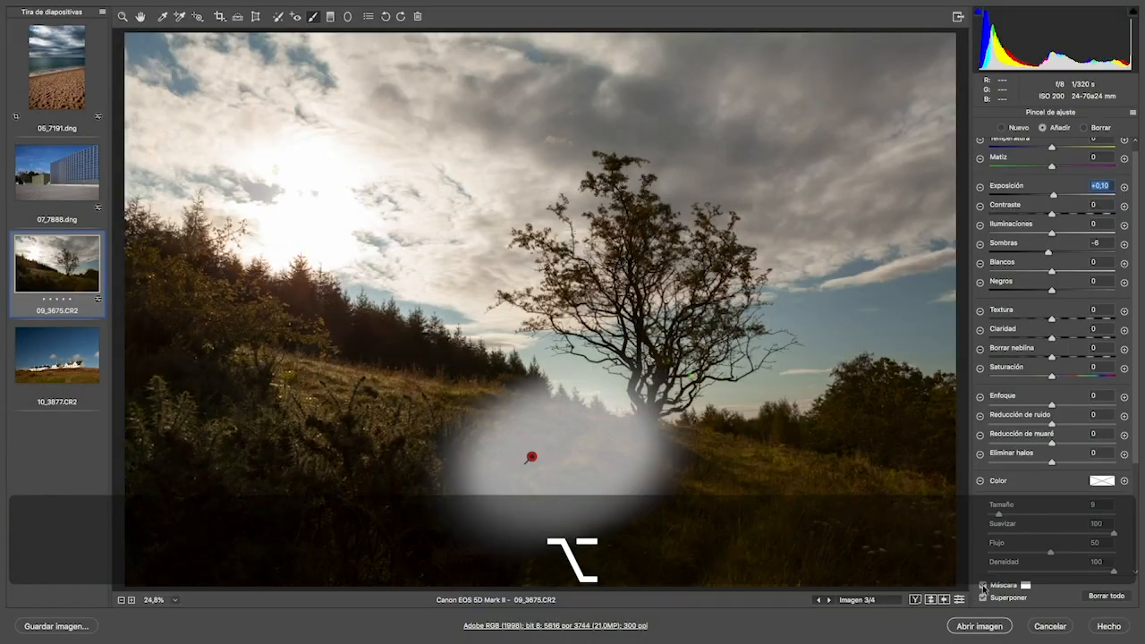
click(984, 587)
click(984, 587)
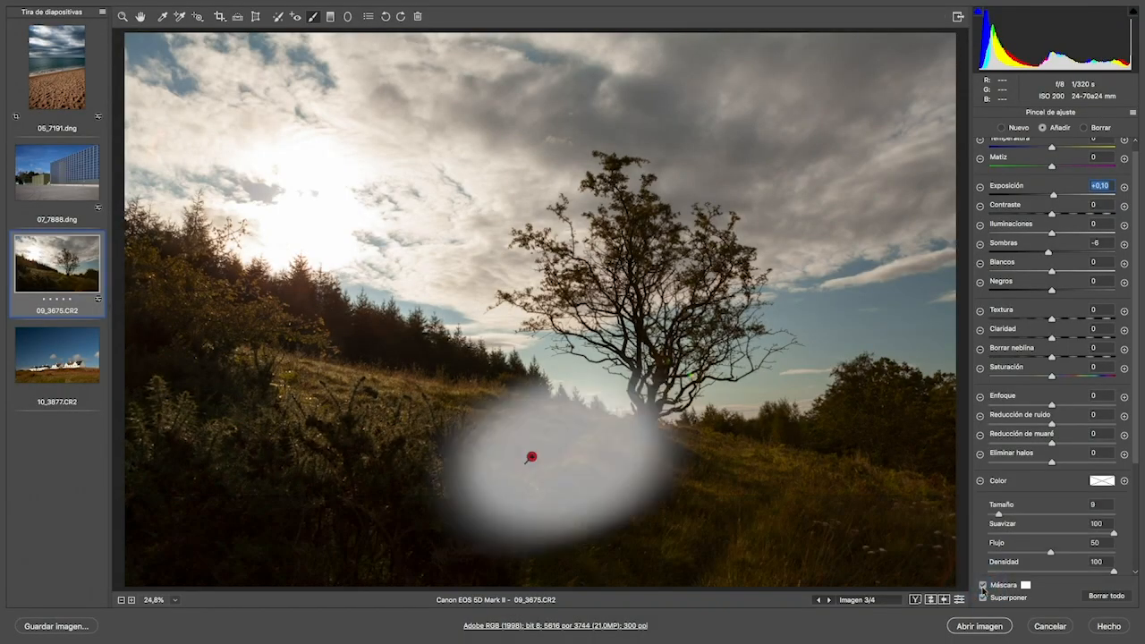
click(983, 587)
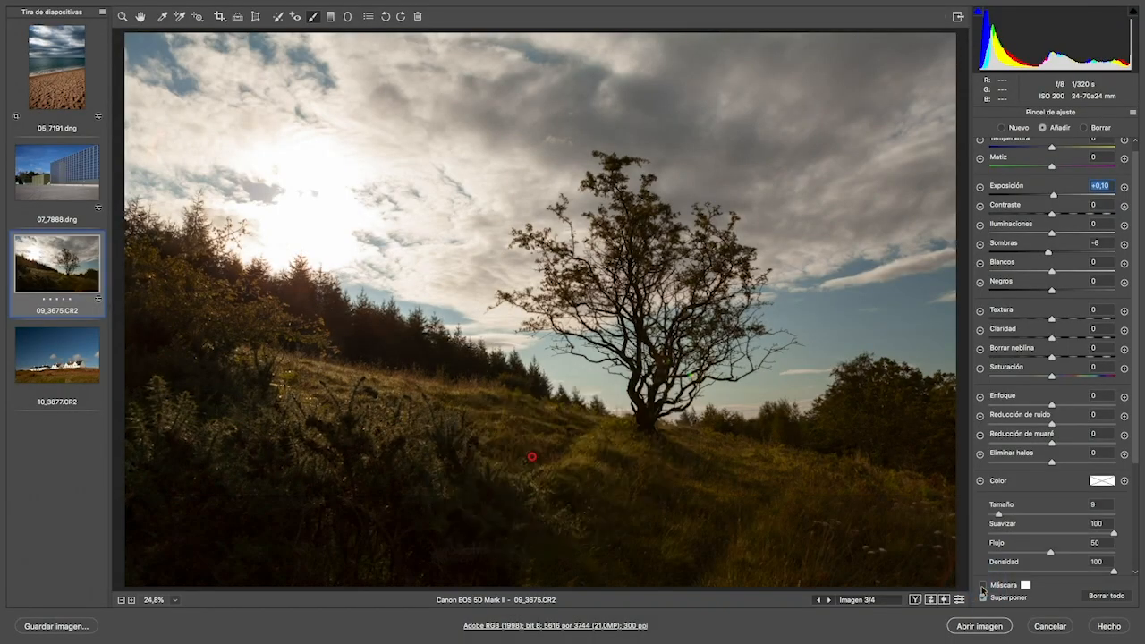
click(983, 587)
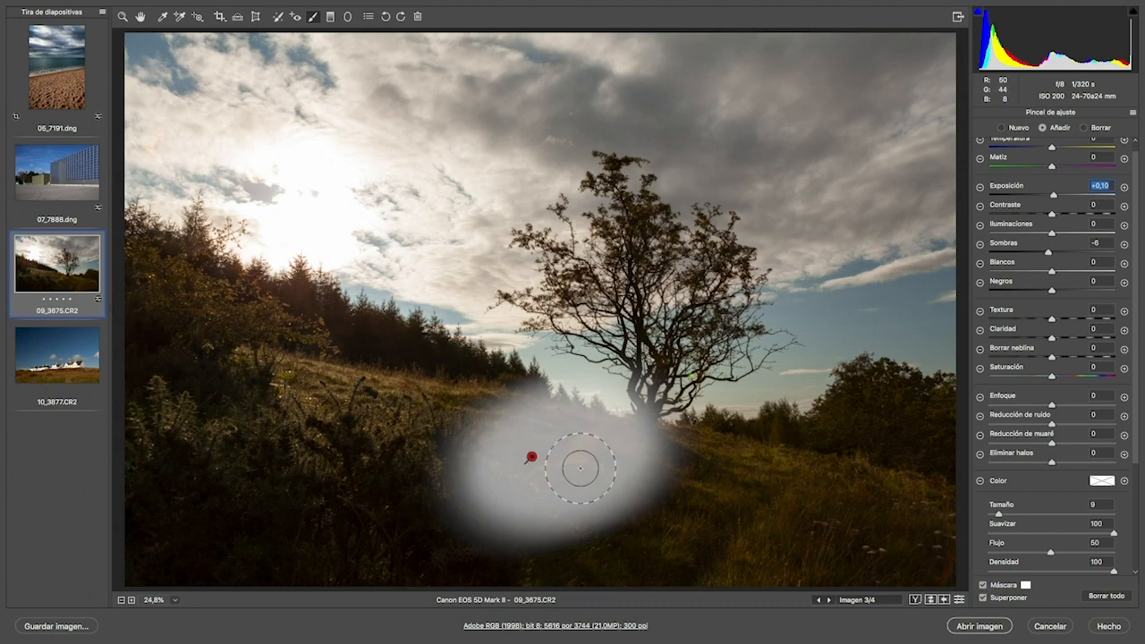
key(alt)
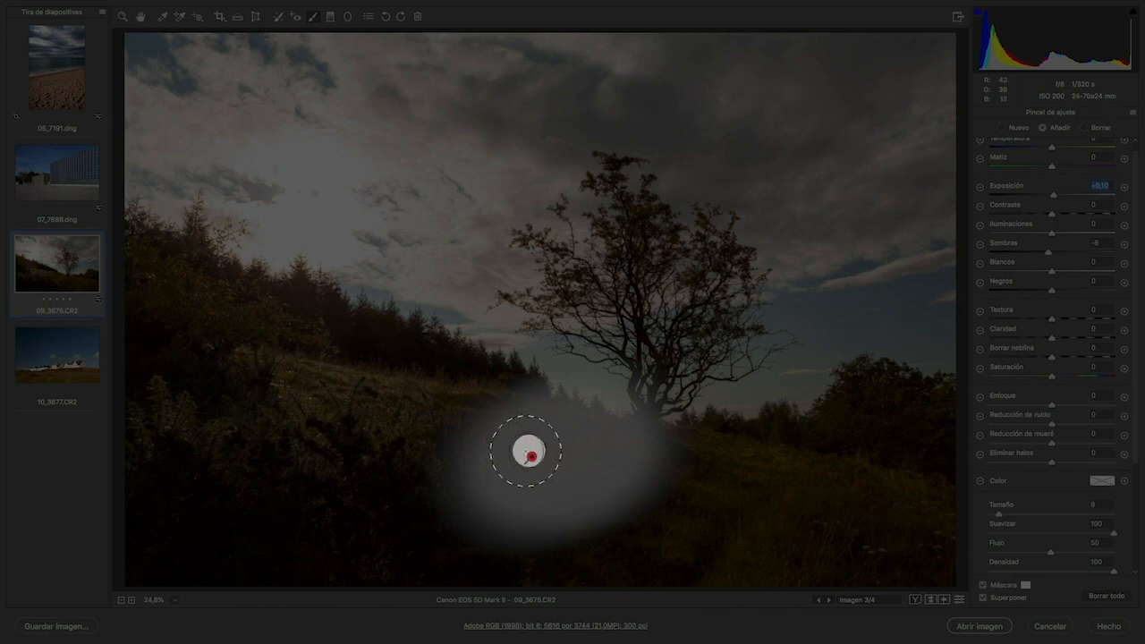
Erase the outer parts of the brushed mask with Tamaño 16 and Suavizar 100, and hide the mask overlay.
click(1088, 130)
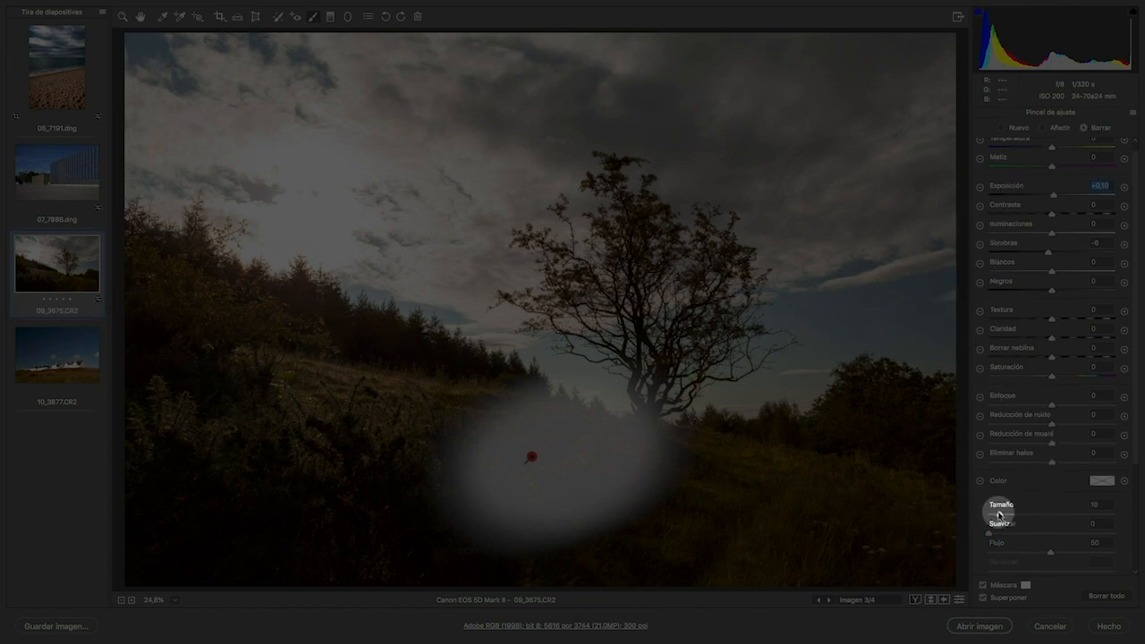
drag(1001, 515, 1133, 539)
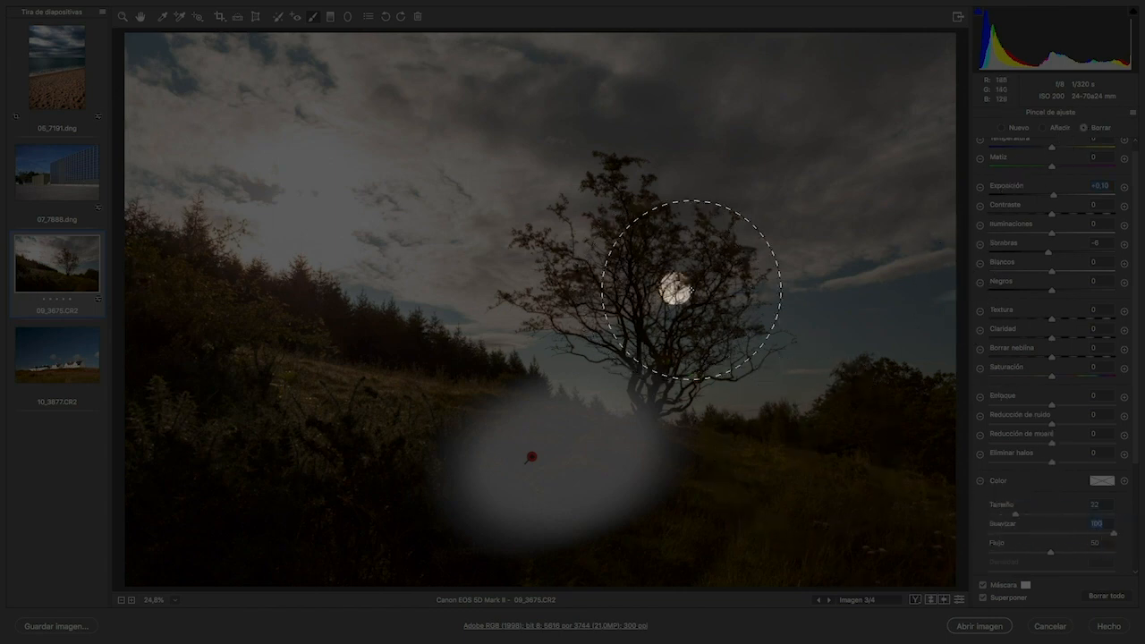
drag(1028, 514, 1004, 510)
key(alt)
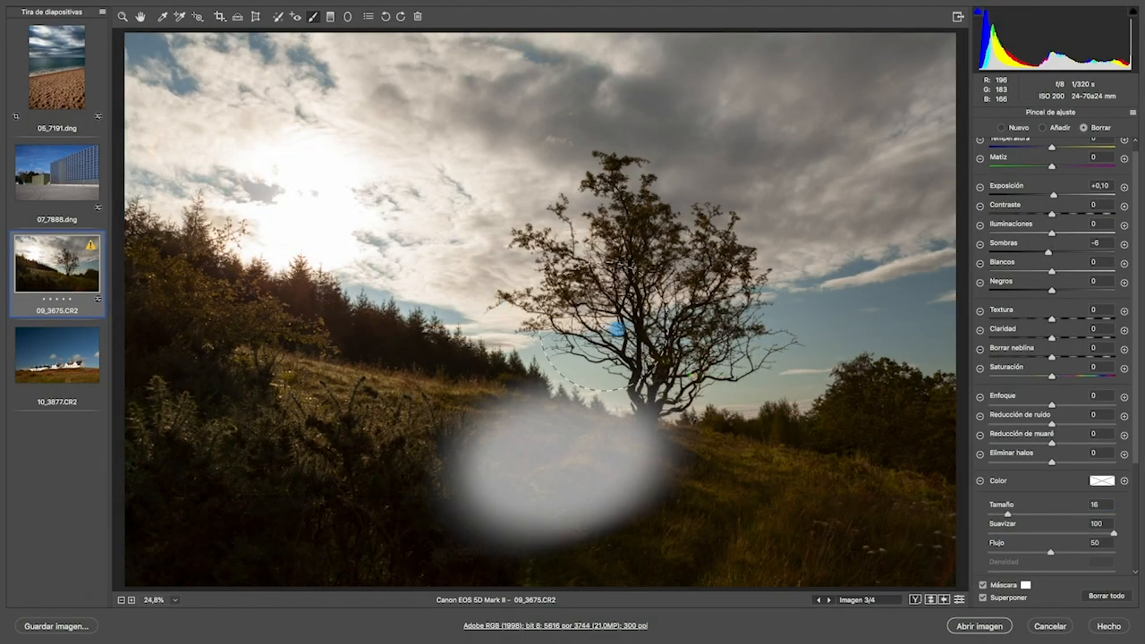
mouse_move(573, 322)
mouse_down()
mouse_move(560, 325)
mouse_move(672, 352)
mouse_move(489, 307)
mouse_move(657, 314)
mouse_up()
mouse_move(765, 421)
mouse_down()
mouse_move(722, 363)
mouse_move(767, 436)
mouse_move(723, 530)
mouse_move(680, 555)
mouse_move(594, 586)
mouse_move(667, 557)
mouse_move(585, 577)
mouse_move(435, 573)
mouse_up()
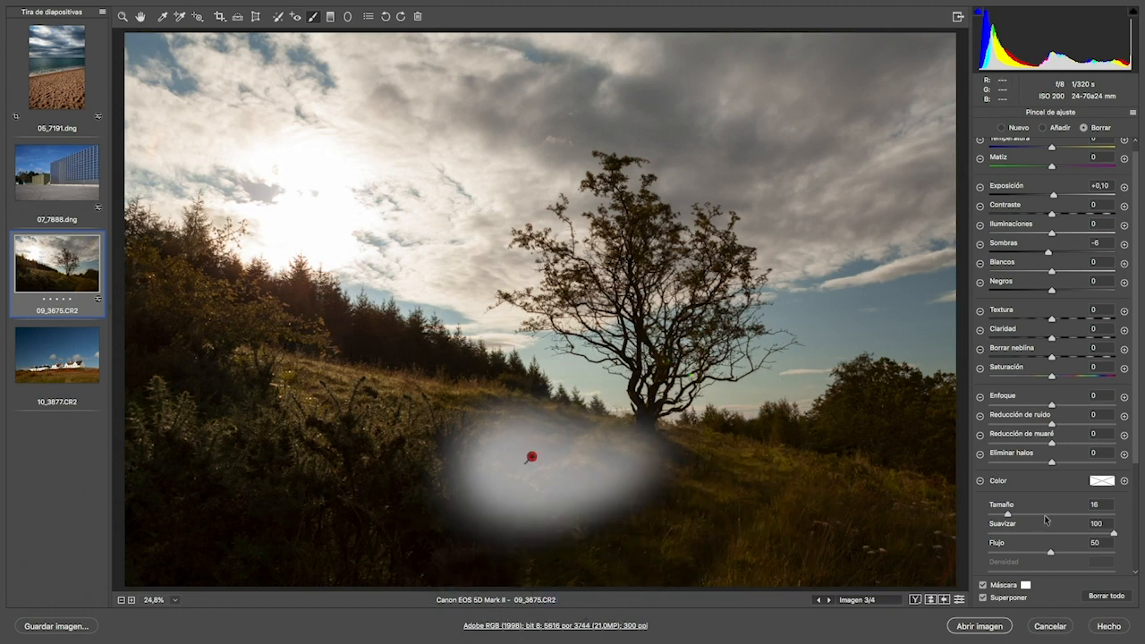
click(983, 586)
key(alt)
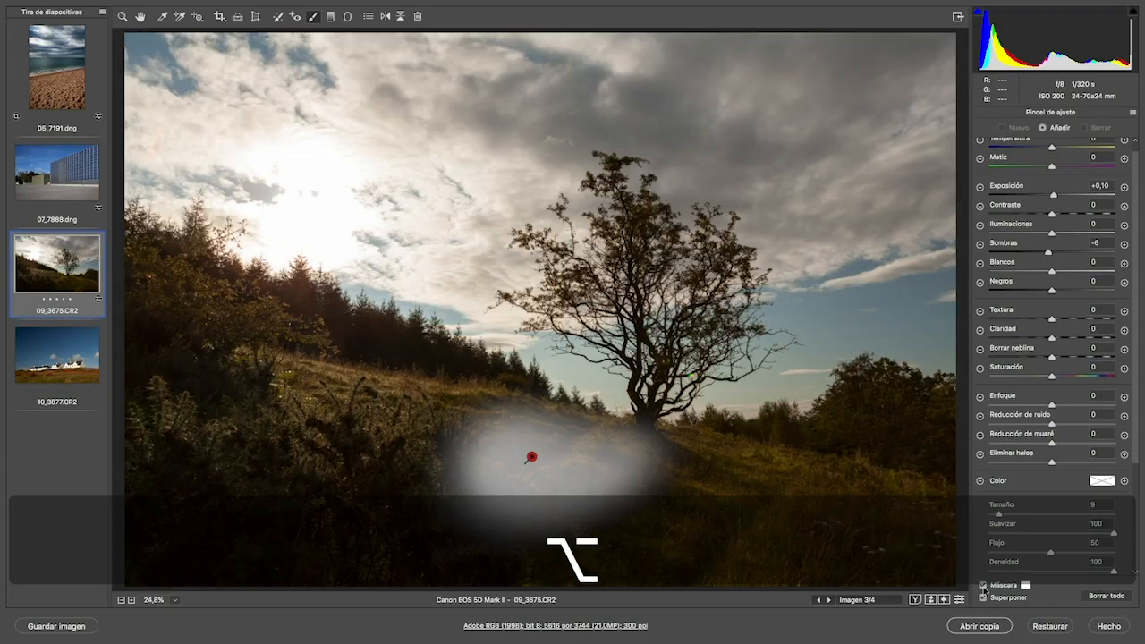
click(982, 585)
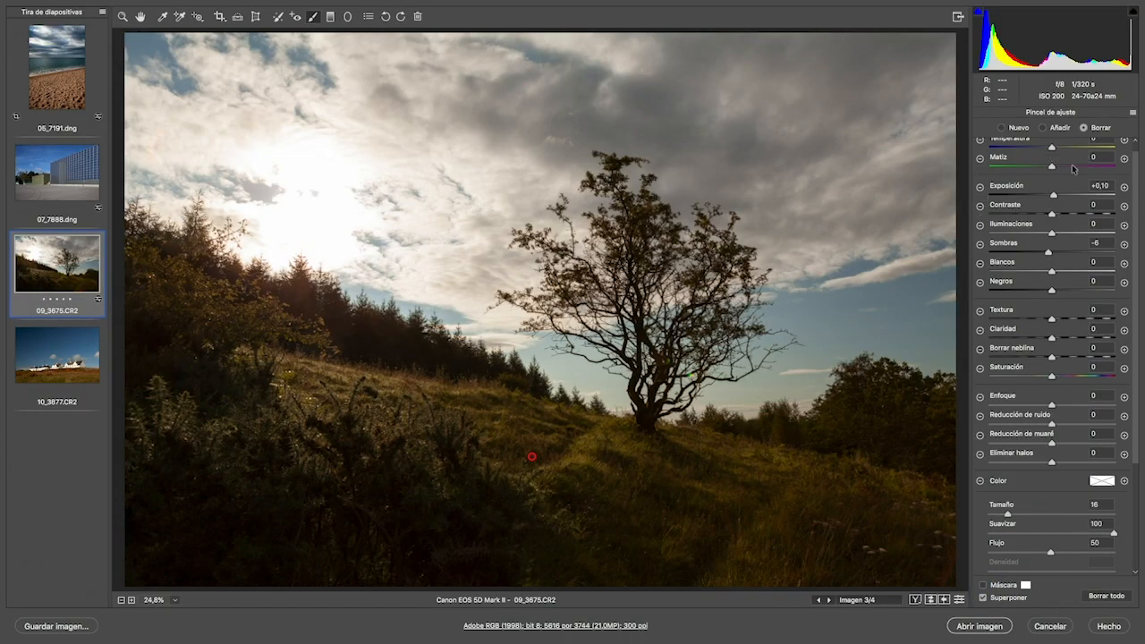
Set the brushed hillside area's Exposición to +0,60.
drag(1055, 196, 1063, 201)
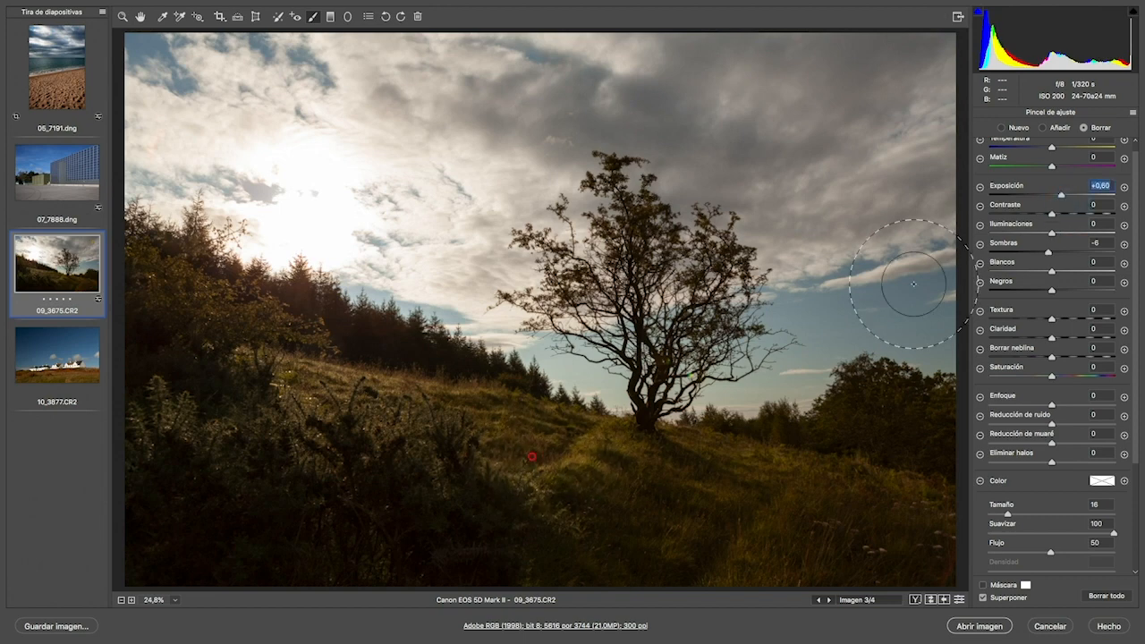
key(super)
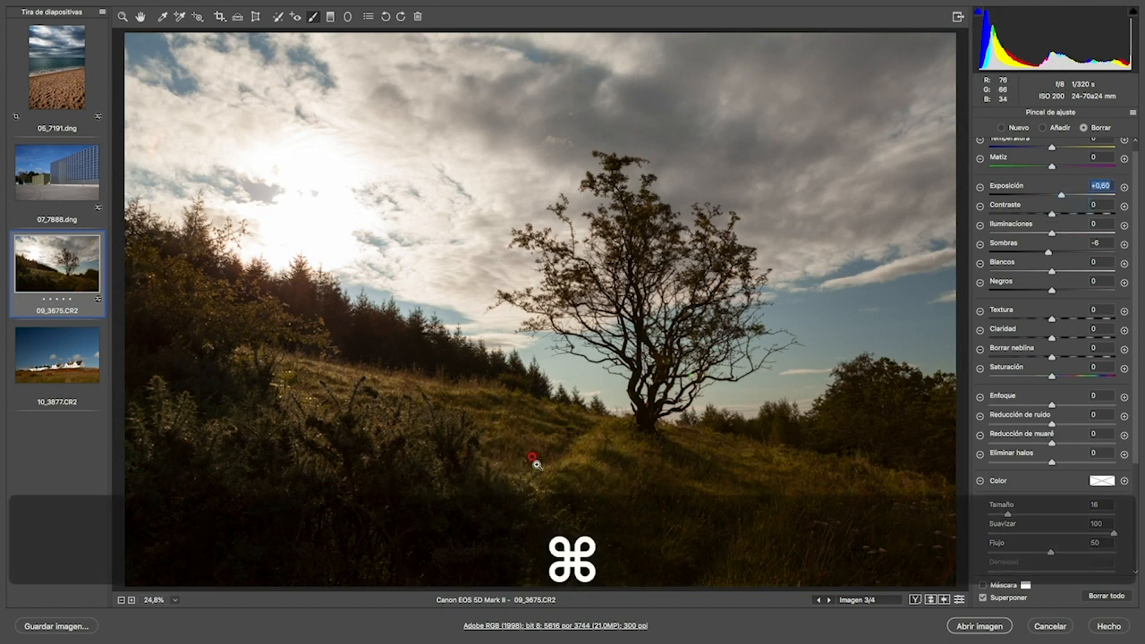
key(alt)
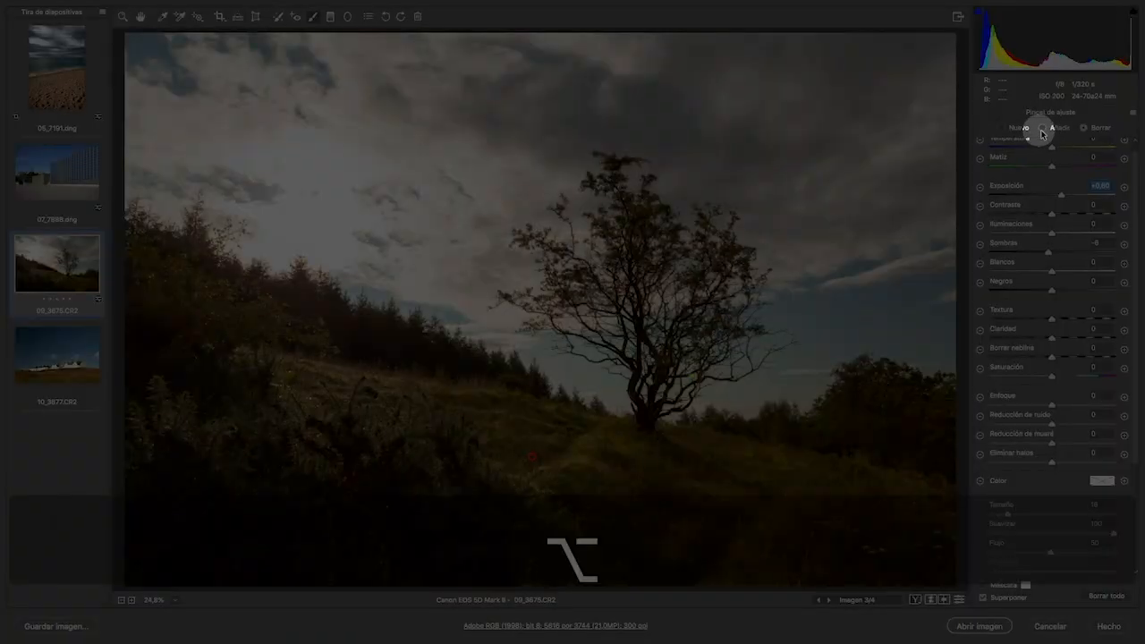
Add strokes to the existing brush adjustment with Tamaño 6 over the grass below and to the right of the tree.
click(1043, 128)
key(alt)
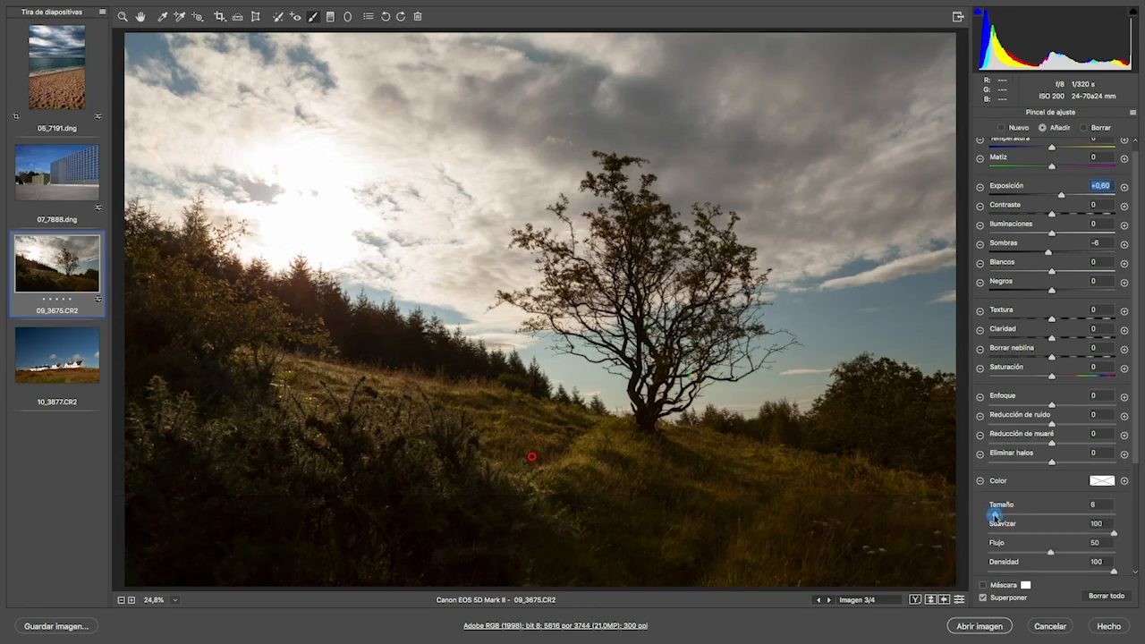
click(995, 516)
mouse_move(727, 566)
mouse_down()
mouse_move(732, 556)
mouse_move(739, 570)
mouse_move(852, 478)
mouse_move(611, 450)
mouse_move(846, 462)
mouse_move(760, 530)
mouse_move(859, 462)
mouse_move(570, 437)
mouse_move(371, 387)
mouse_move(501, 398)
mouse_move(841, 469)
mouse_up()
mouse_move(577, 458)
mouse_down()
mouse_move(709, 461)
mouse_move(816, 489)
mouse_move(712, 597)
mouse_up()
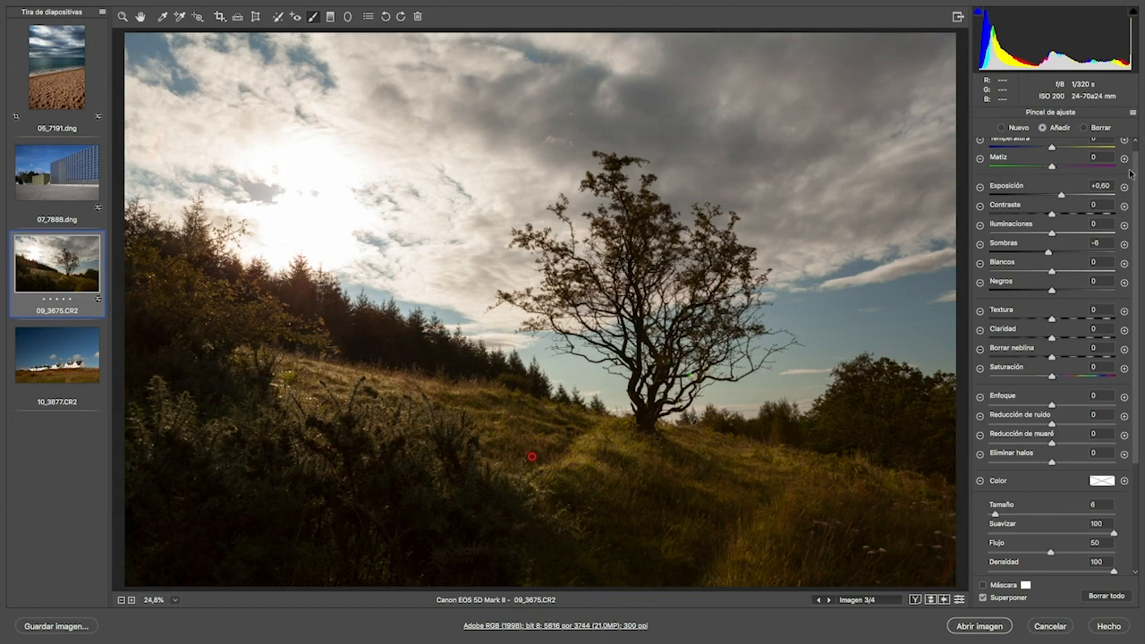
Try a new brush adjustment with Exposición -1,45 over the grass in the photo's lower-right and bottom-center areas.
key(alt)
alt+click(1002, 128)
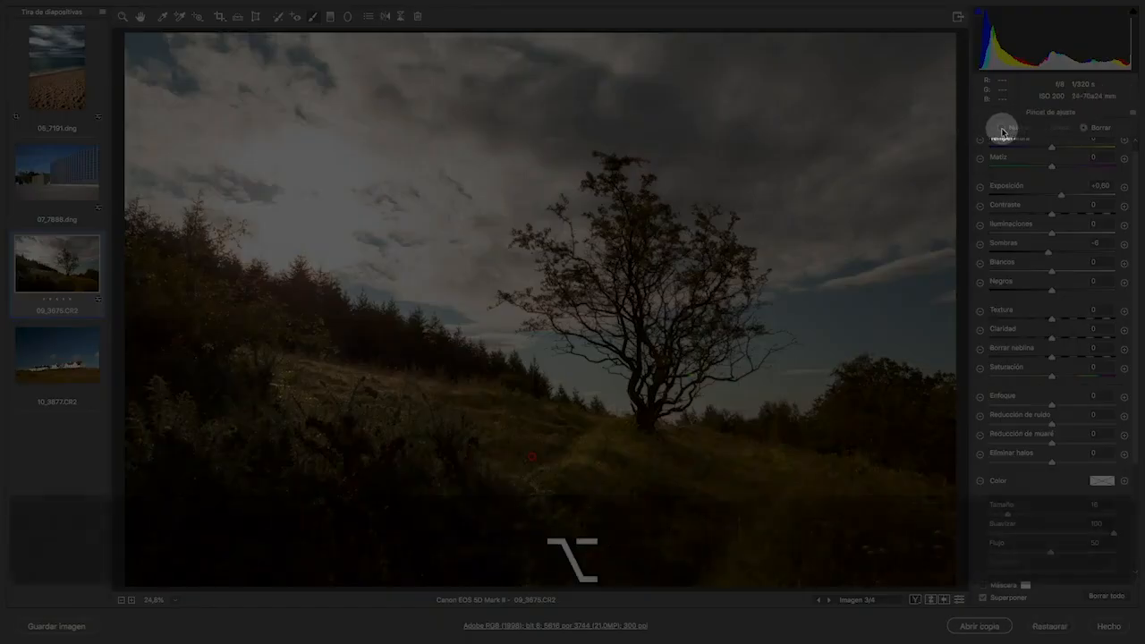
click(1000, 128)
key(alt)
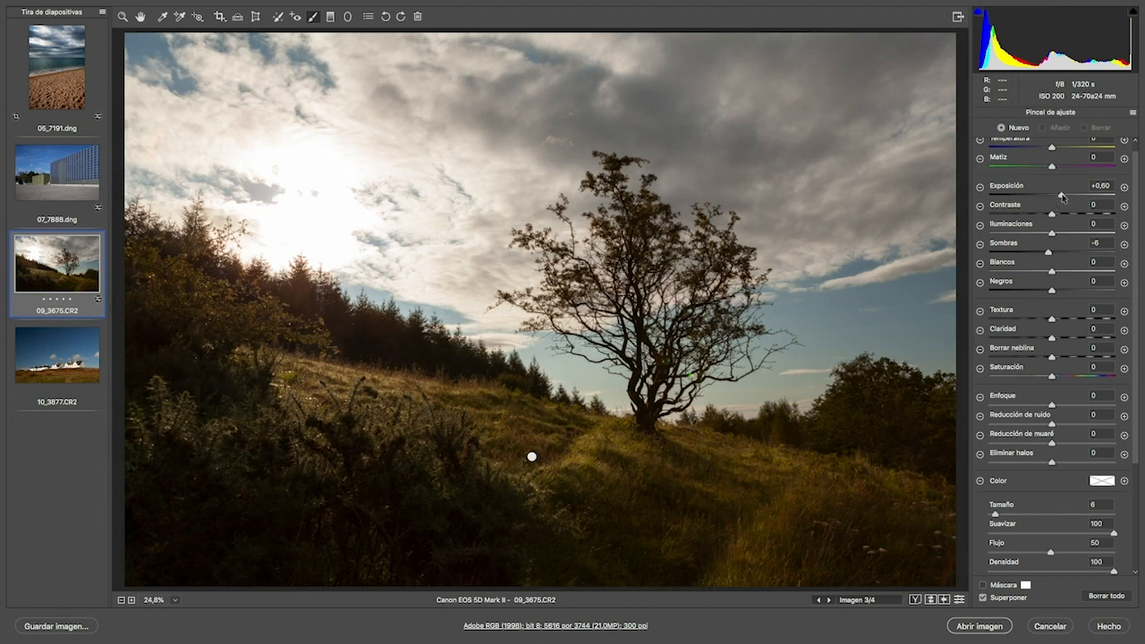
drag(1061, 195, 1030, 198)
key(ctrl+alt)
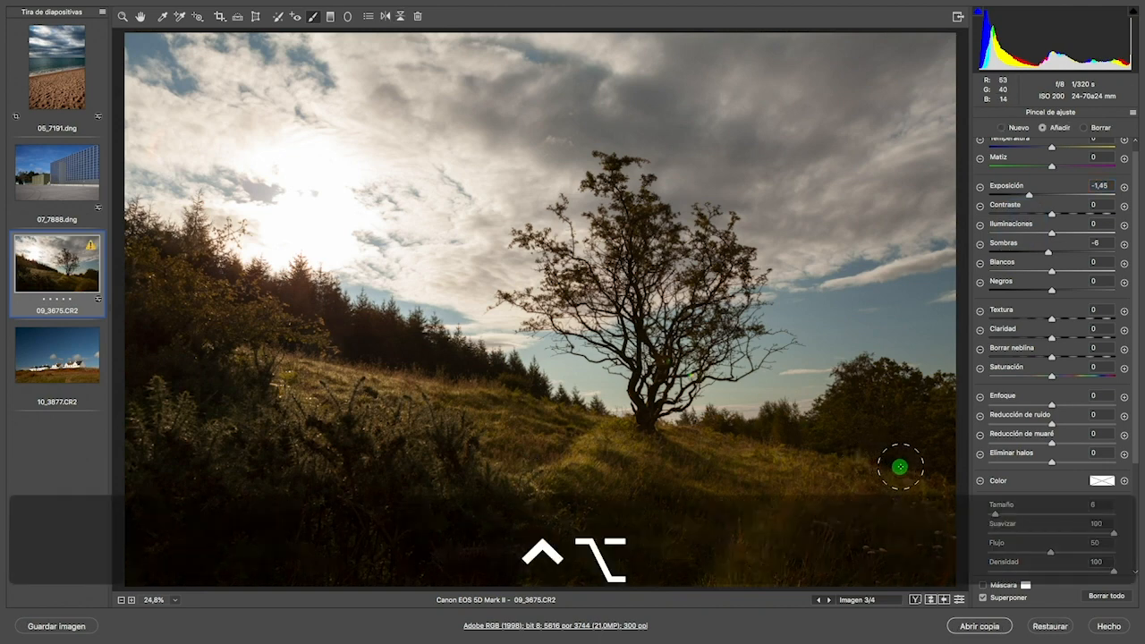
mouse_move(824, 532)
mouse_down()
mouse_move(894, 519)
mouse_move(881, 558)
mouse_move(939, 565)
mouse_move(842, 562)
mouse_move(840, 506)
mouse_move(810, 544)
mouse_move(848, 566)
mouse_up()
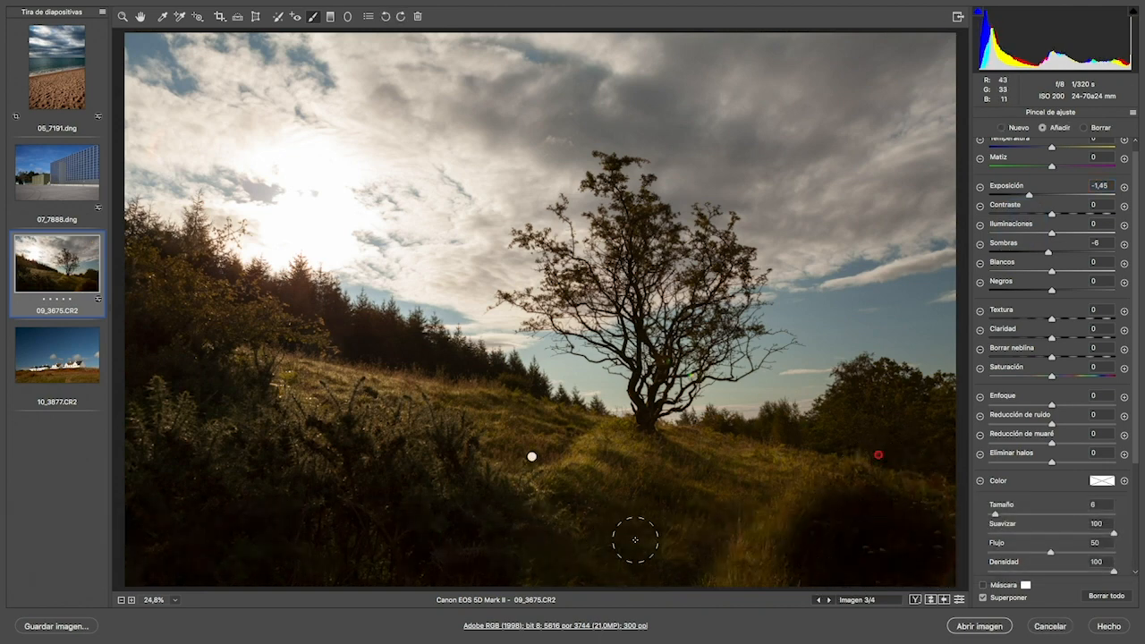
mouse_move(586, 553)
mouse_down()
mouse_move(599, 521)
mouse_move(621, 511)
mouse_move(605, 569)
mouse_move(562, 584)
mouse_up()
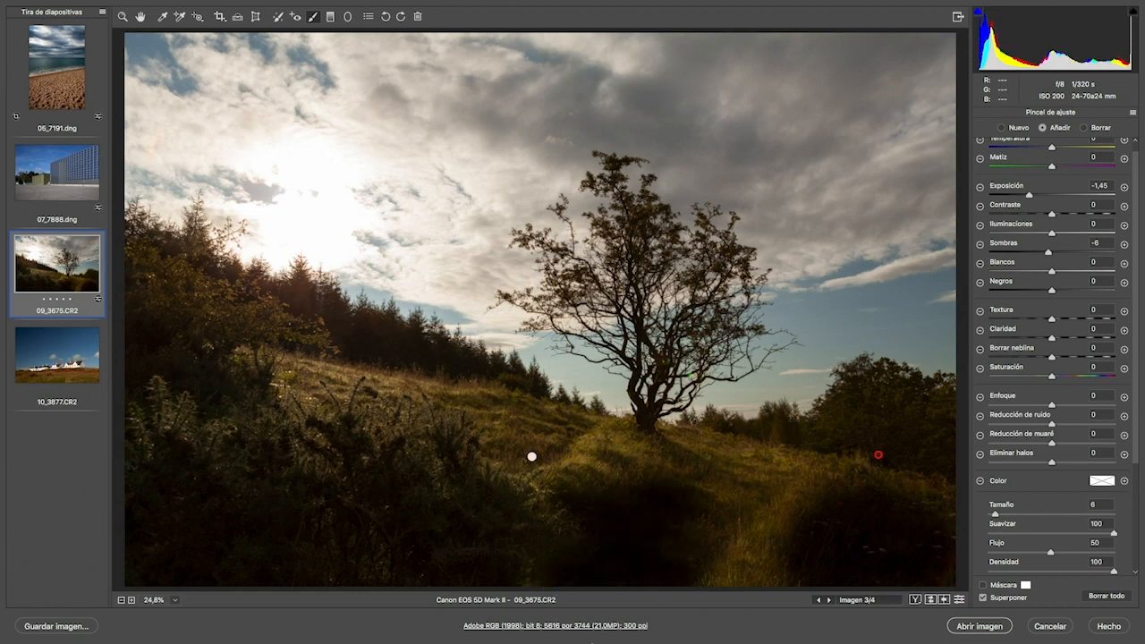
Set the darkening brush adjustment's Exposición to -0,50, and delete that adjustment.
mouse_move(1028, 195)
mouse_down()
mouse_move(1082, 199)
mouse_move(1044, 199)
mouse_move(1041, 210)
mouse_up()
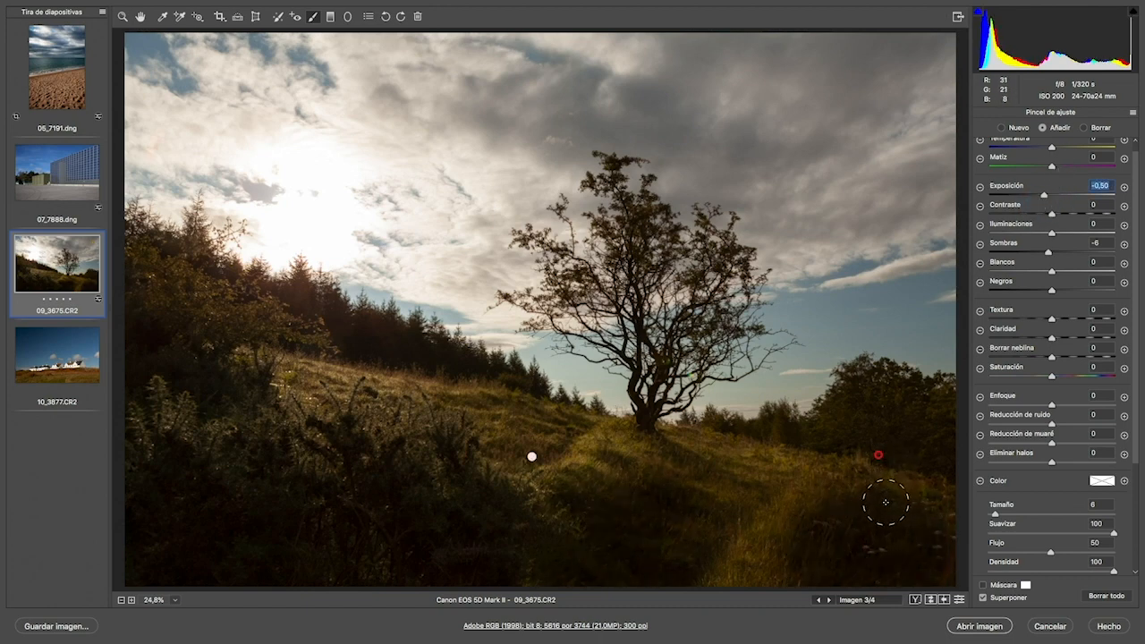
key(Delete)
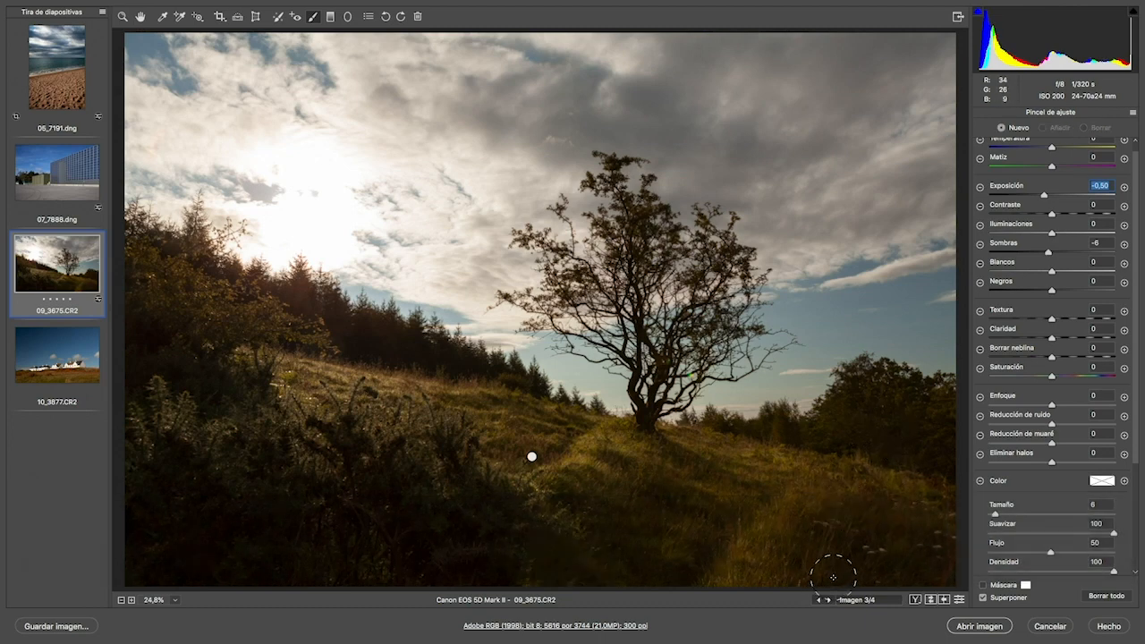
Reselect the hillside brush adjustment and set its Exposición to +0,50.
mouse_move(1047, 196)
mouse_down()
mouse_move(1083, 199)
mouse_move(1063, 195)
mouse_up()
key(alt)
mouse_move(553, 456)
mouse_down()
mouse_move(537, 466)
mouse_move(527, 453)
mouse_move(537, 456)
mouse_up()
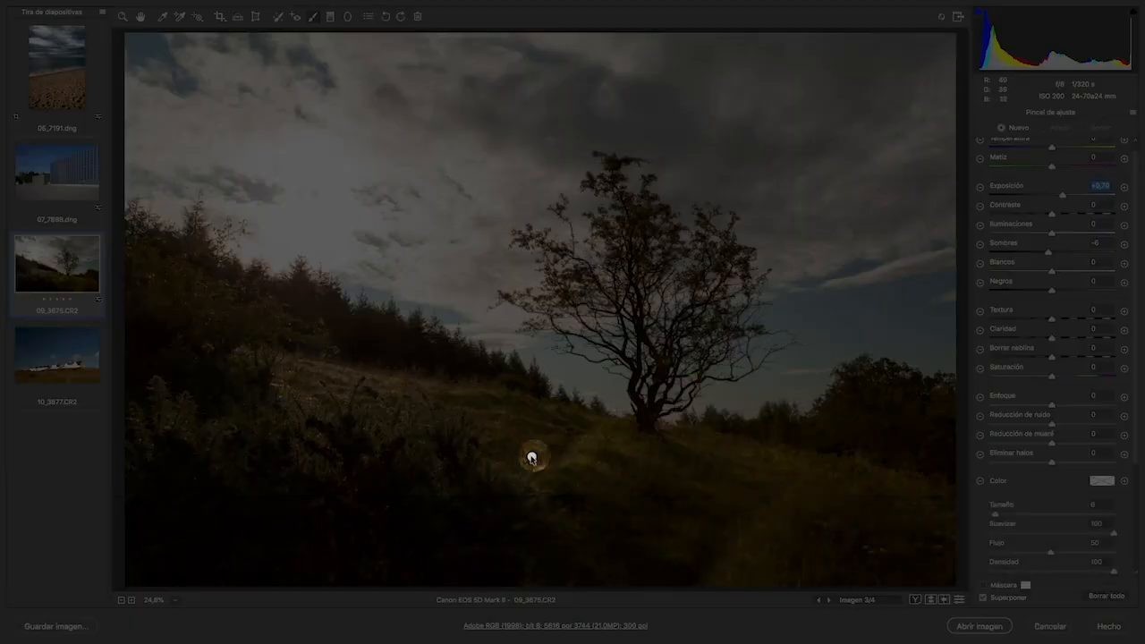
key(alt)
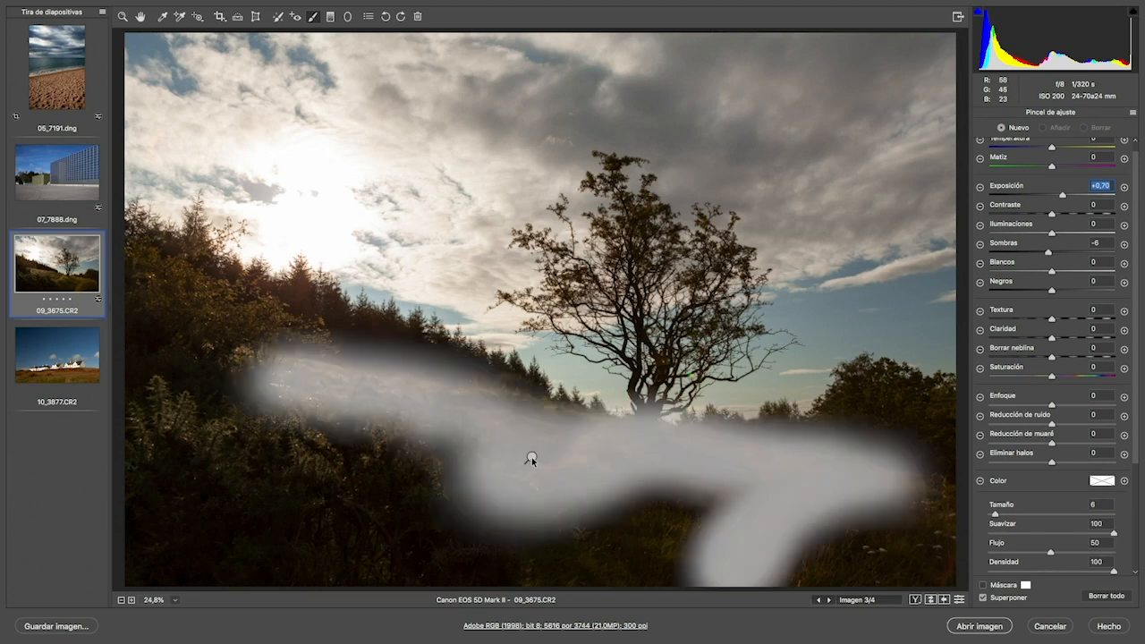
click(532, 459)
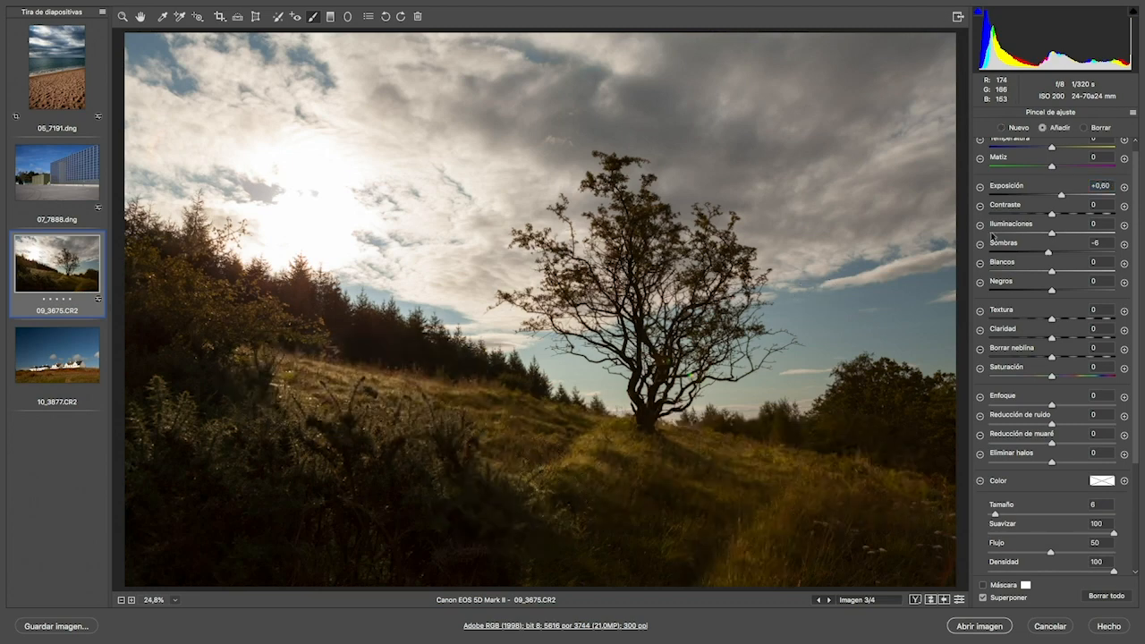
mouse_move(1064, 196)
mouse_down()
mouse_move(1044, 196)
mouse_move(1060, 197)
mouse_up()
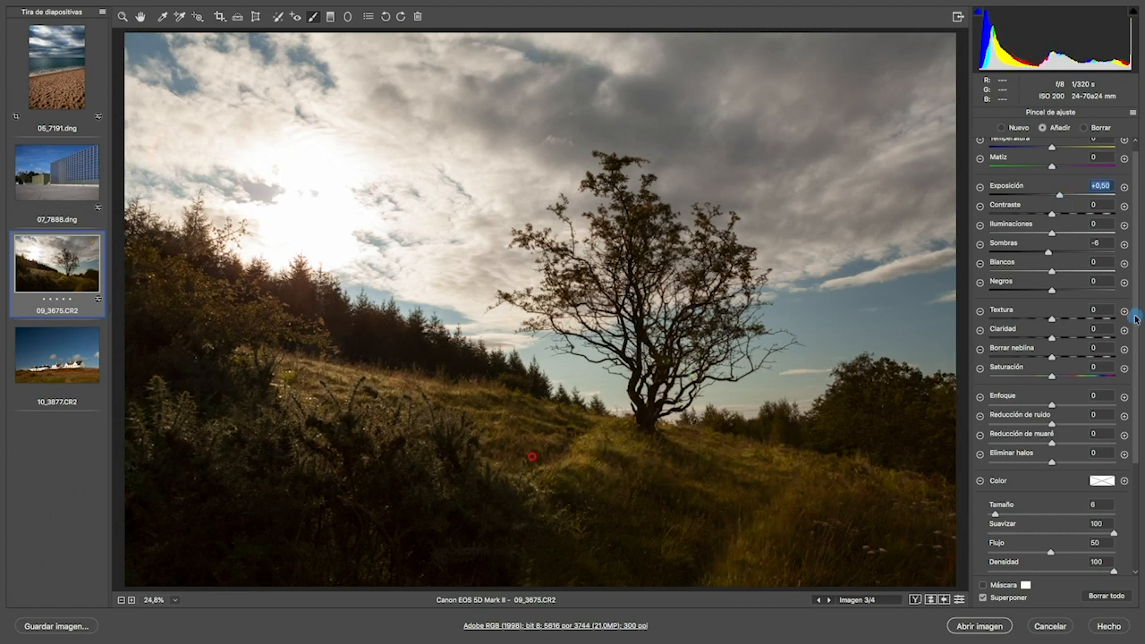
drag(1136, 317, 1135, 304)
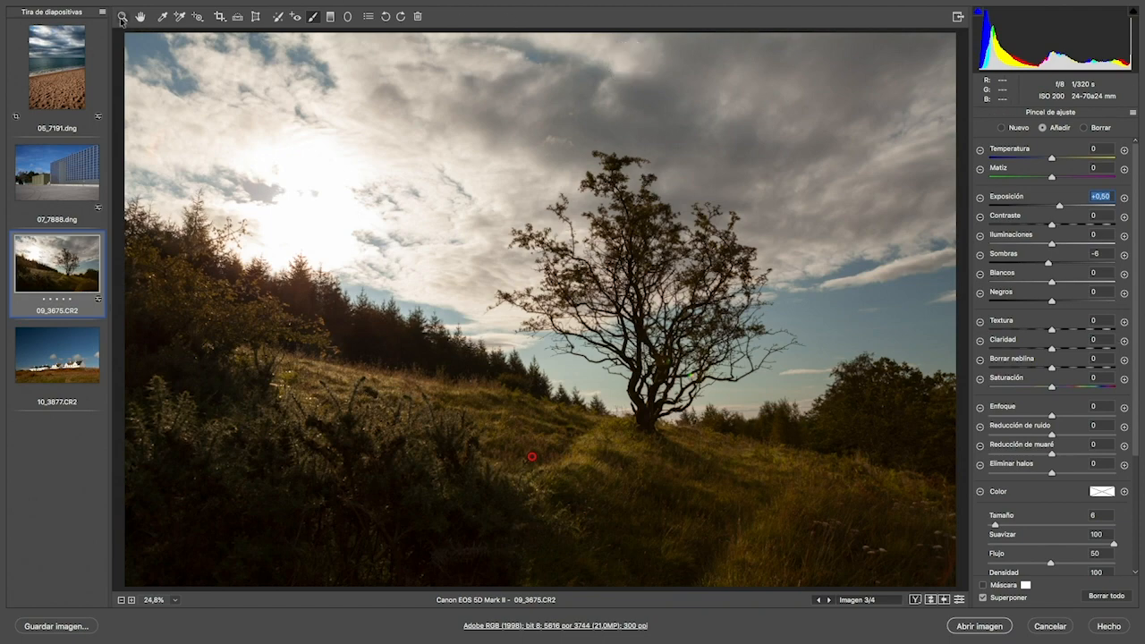
Leave the adjustment brush and compare the tree photo with and without its adjustments.
key(alt)
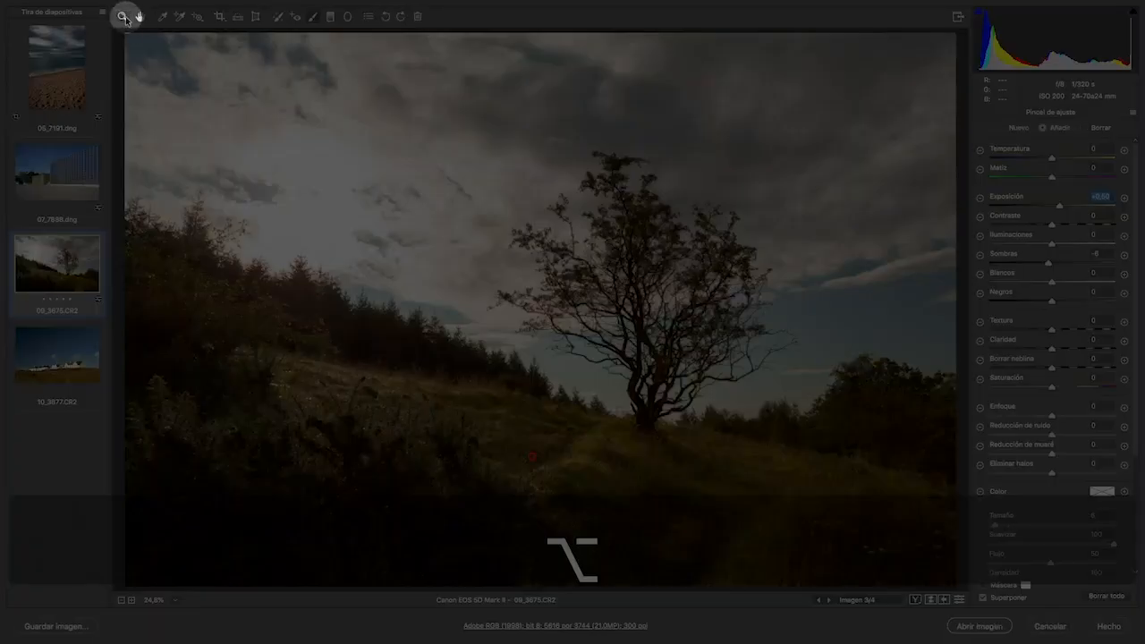
click(140, 18)
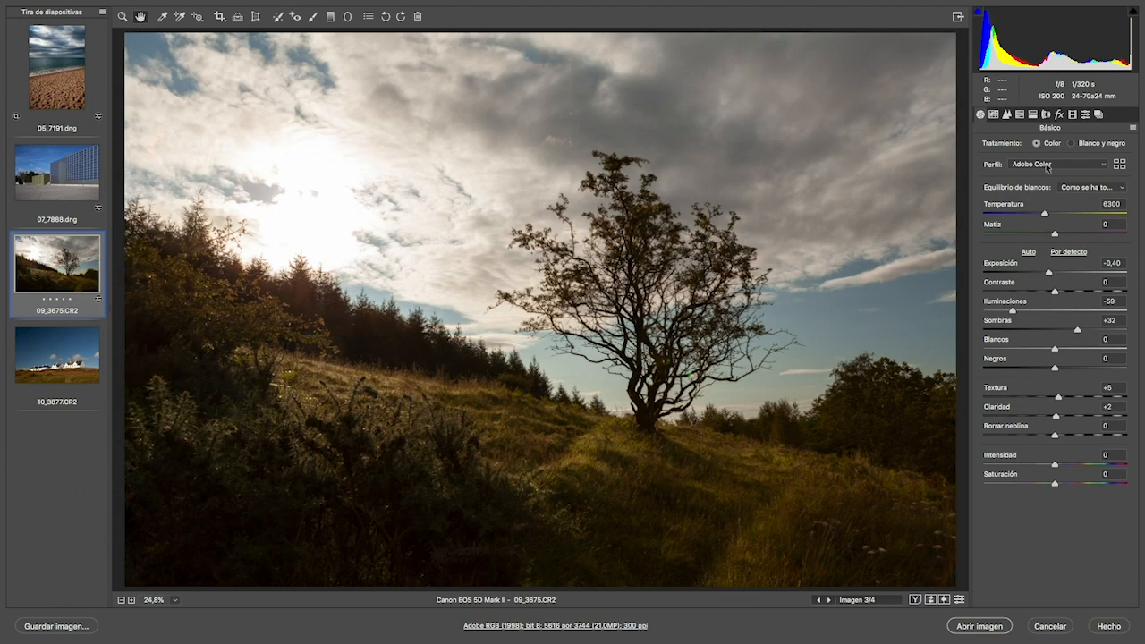
click(931, 602)
click(932, 602)
click(932, 602)
click(930, 603)
Set the tree photo's Intensidad to +5, Saturación to +3 and Temperatura to 6650.
drag(1056, 485, 1047, 461)
drag(1045, 216, 1052, 217)
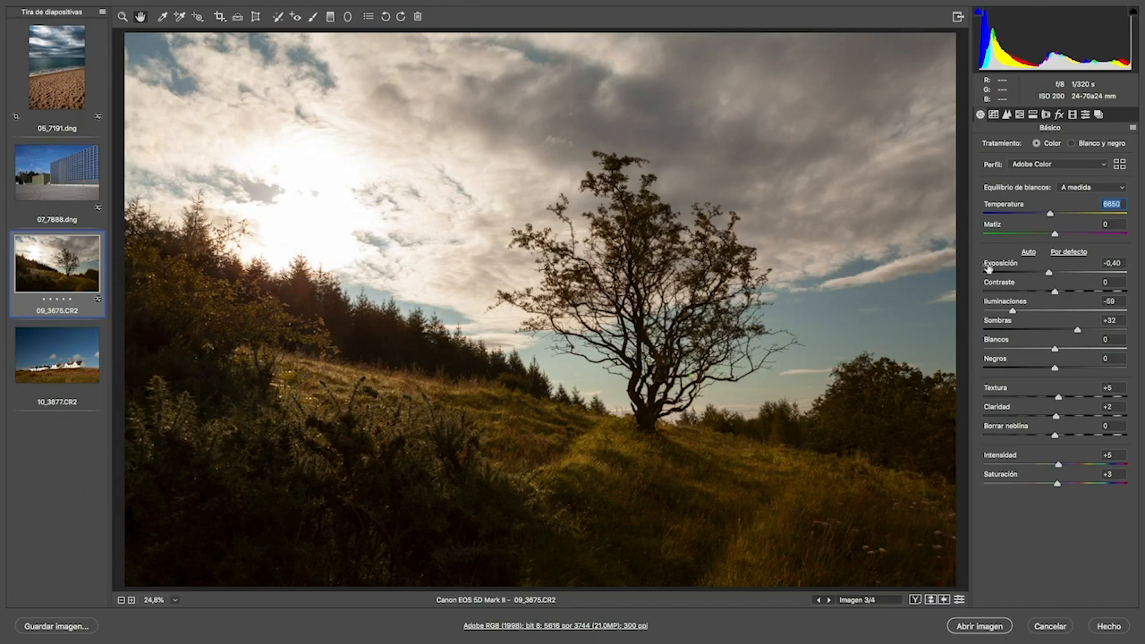
Shift the hue (Tono) of the Amarillos to +9 in the tree photo's HSL adjustments.
key(alt)
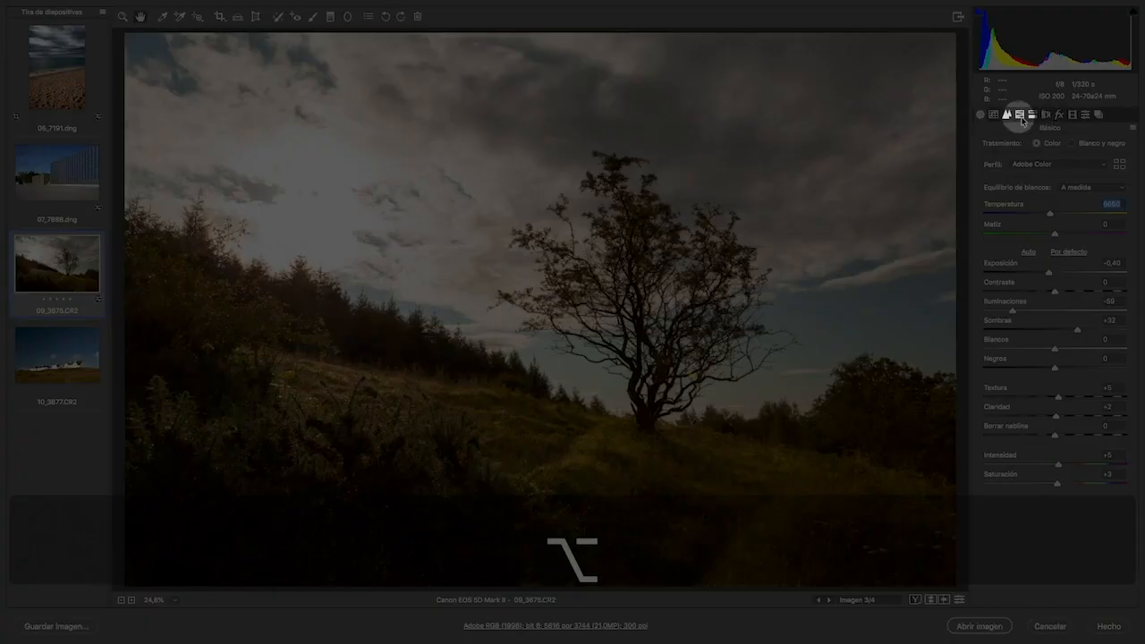
click(1021, 116)
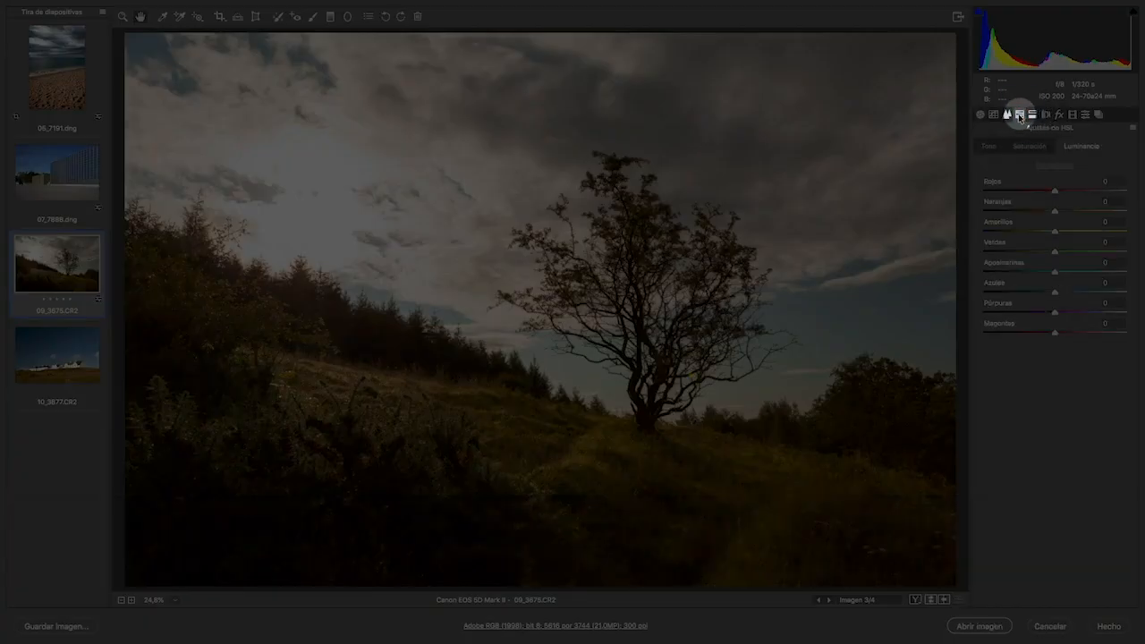
key(alt)
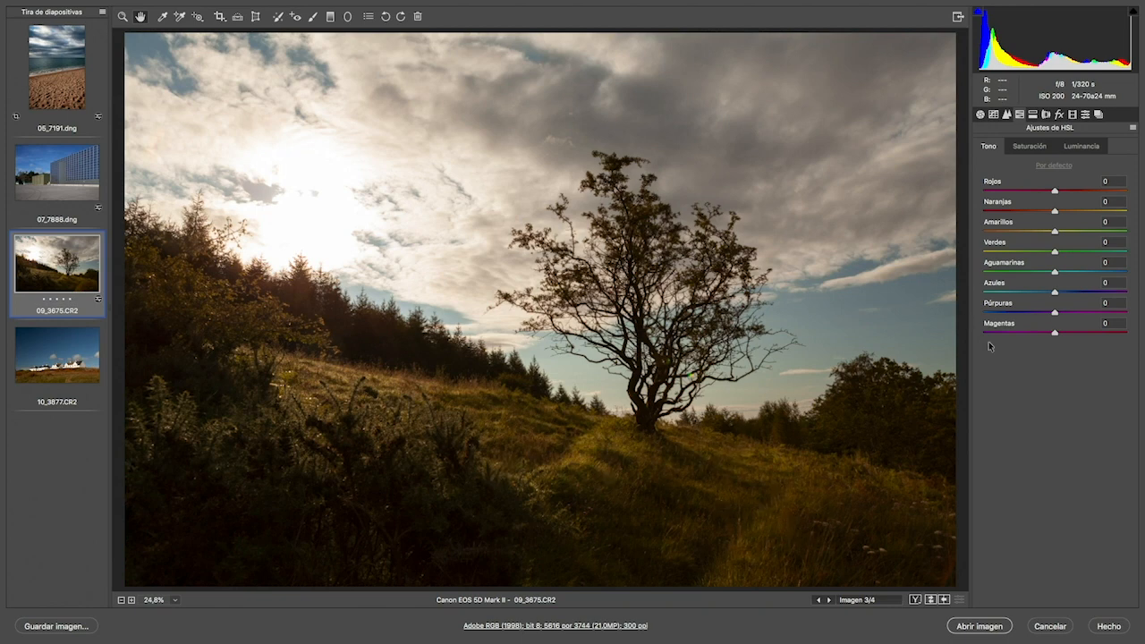
click(1057, 233)
mouse_move(1057, 233)
mouse_down()
mouse_move(1086, 235)
mouse_move(1061, 234)
mouse_up()
Compare the tree photo before and after its development to check the overall result.
click(930, 600)
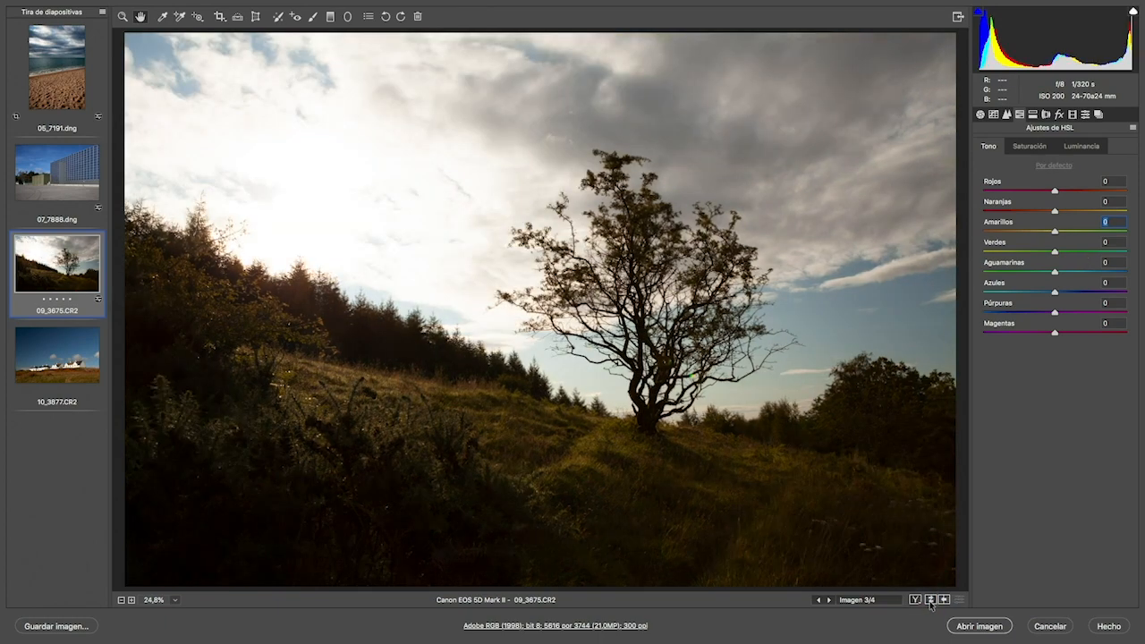
click(930, 603)
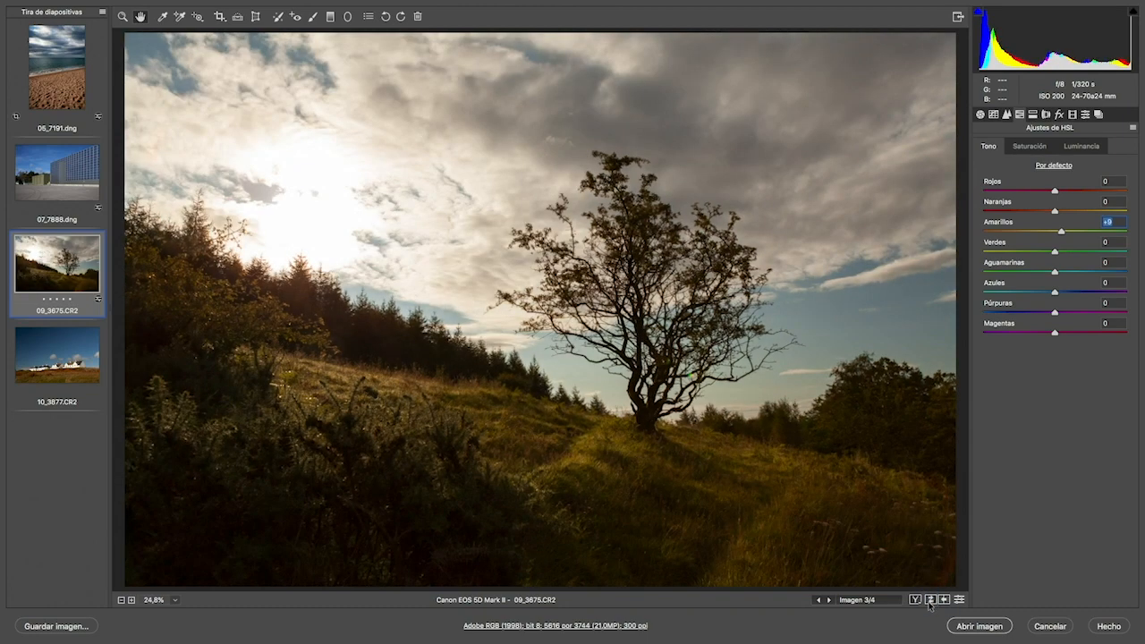
click(930, 601)
click(931, 600)
Open photo 10_3877.CR2 in the basic adjustments, try a lower Exposición and reset it to 0,00.
click(59, 370)
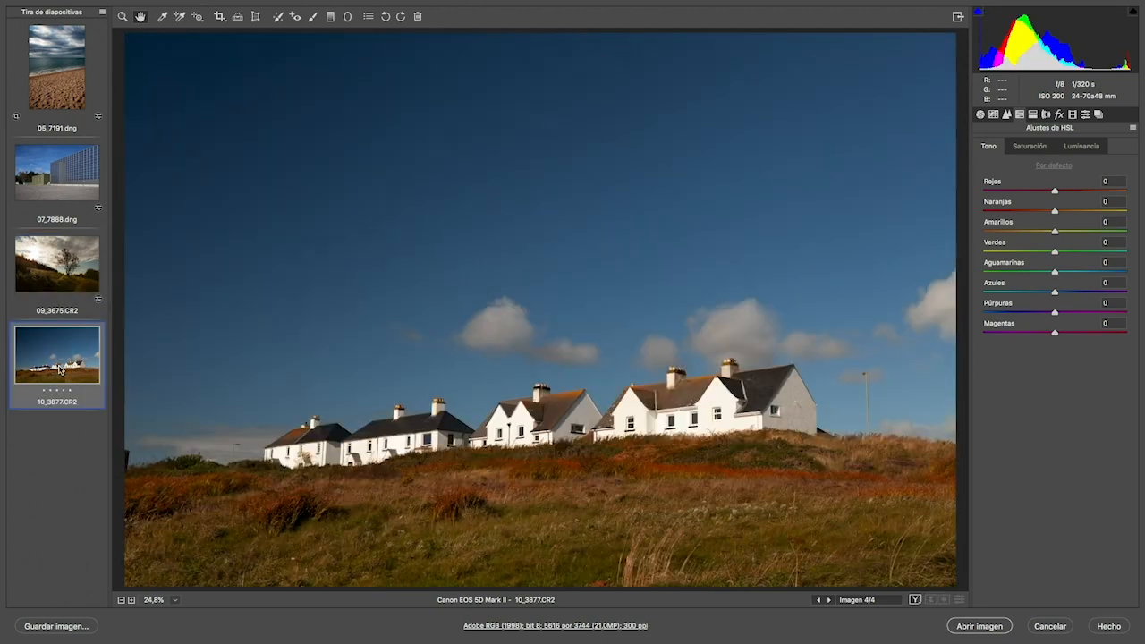
click(981, 114)
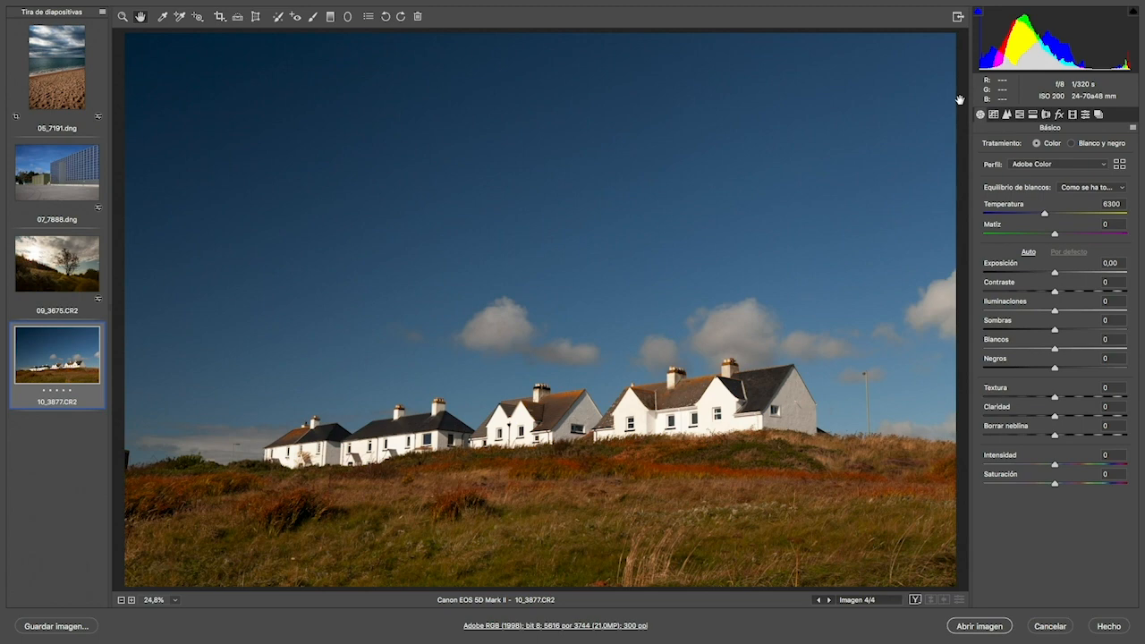
mouse_move(1059, 275)
mouse_down()
mouse_move(1044, 272)
mouse_move(1050, 280)
mouse_up()
double_click(1049, 276)
Draw a straight vertical graduated filter in the sky and shorten its fade to a narrow band in the upper sky.
key(alt)
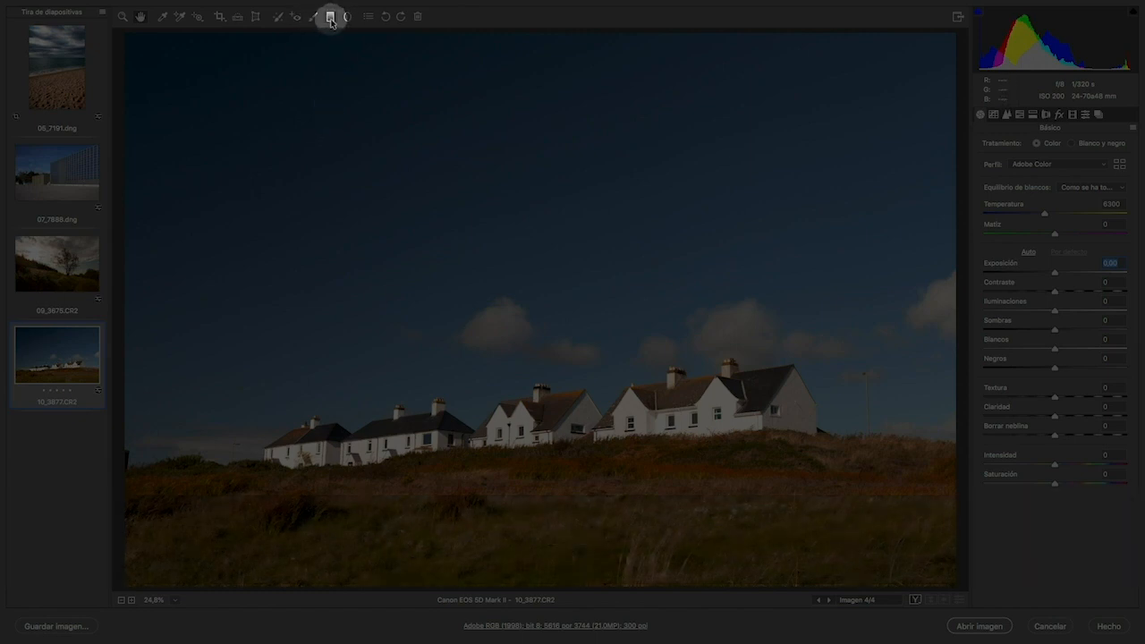
key(alt)
click(330, 17)
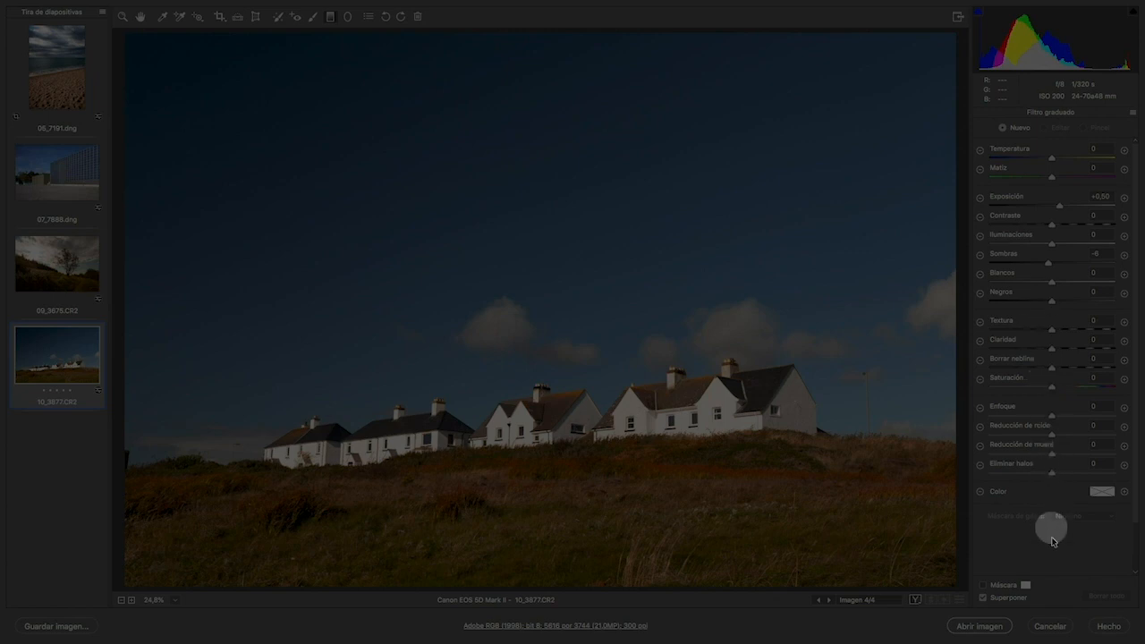
key(alt)
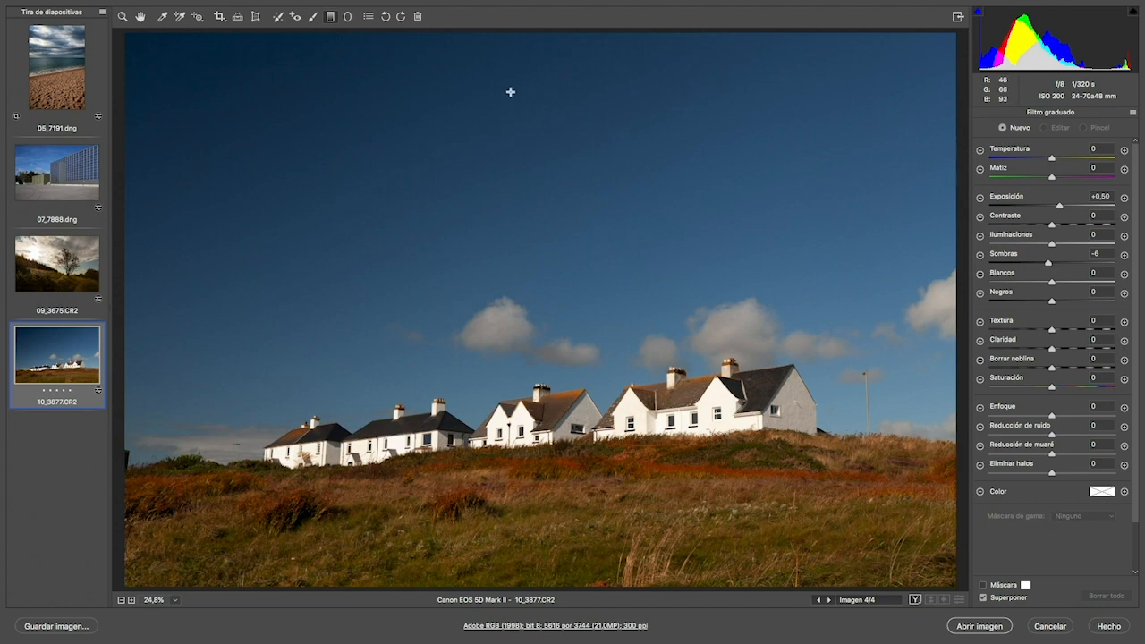
drag(510, 90, 506, 287)
key(shift)
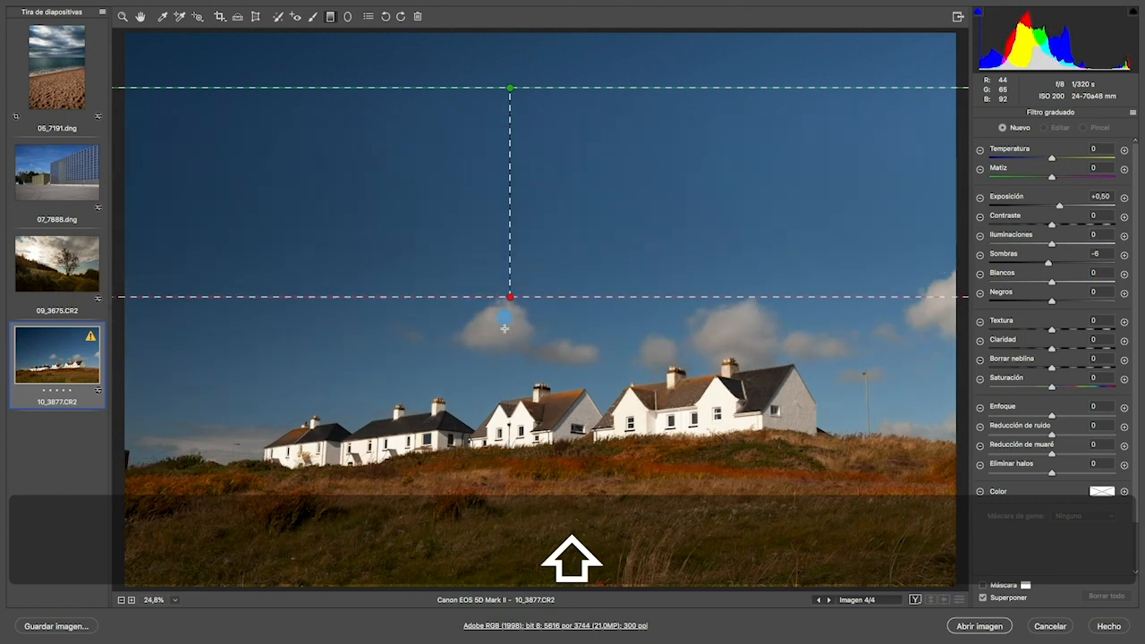
drag(504, 328, 510, 104)
Extend the sky graduated filter's fade down to the houses and set its Exposición to -0,60.
drag(1059, 206, 1049, 209)
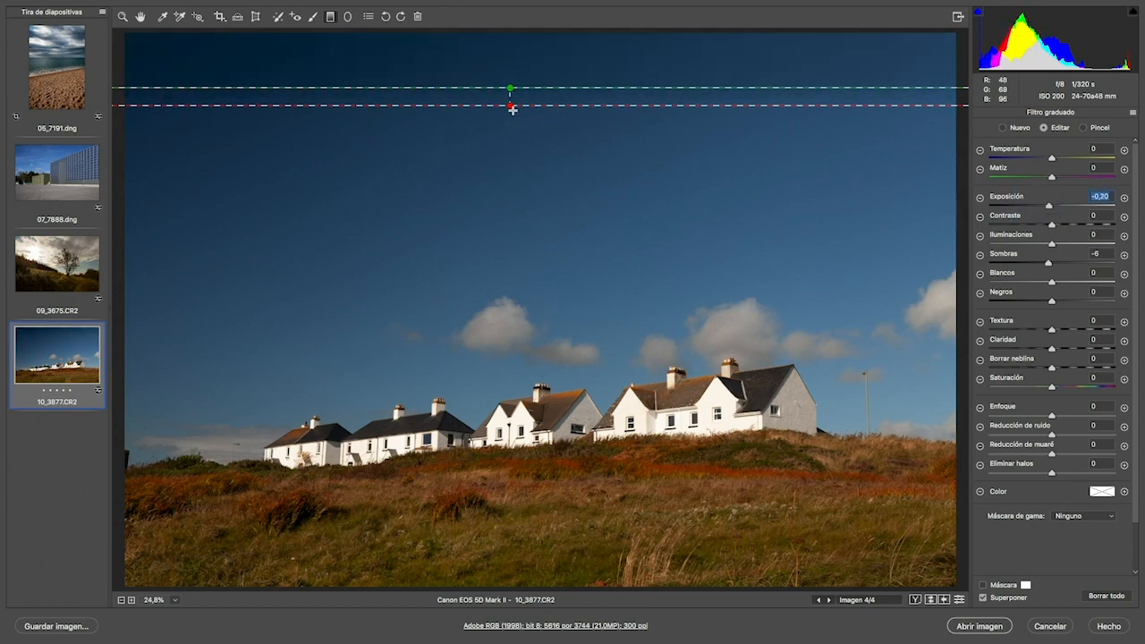
drag(510, 105, 509, 415)
drag(1048, 207, 1043, 206)
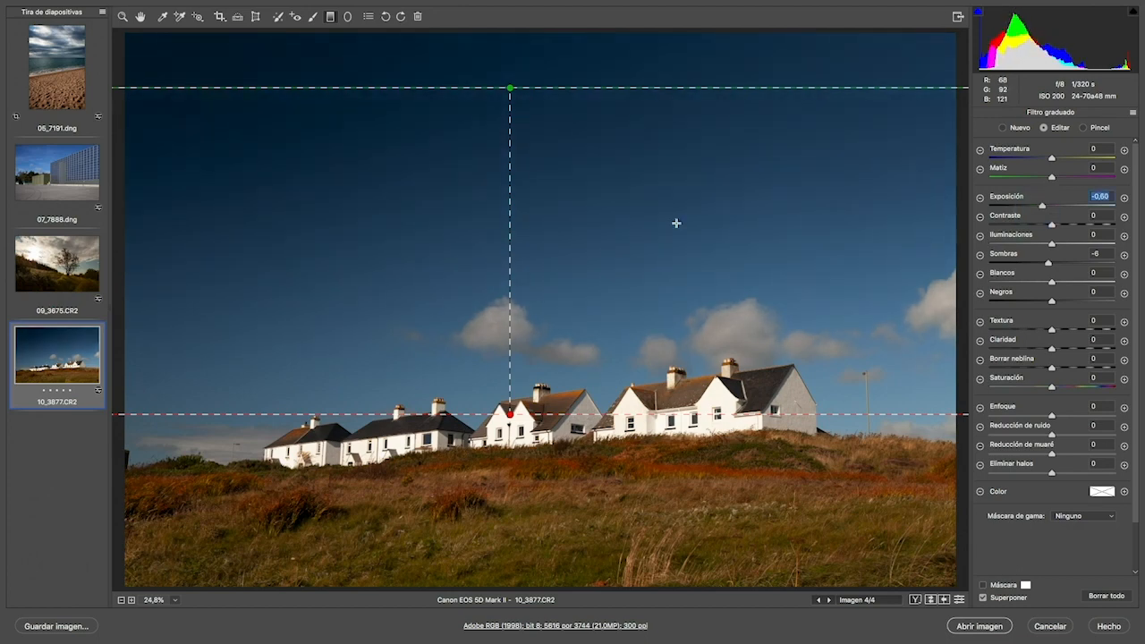
Lower the sky filter's start toward mid-sky and its end to the house walls, and set its Exposición to -0,65.
drag(510, 88, 510, 198)
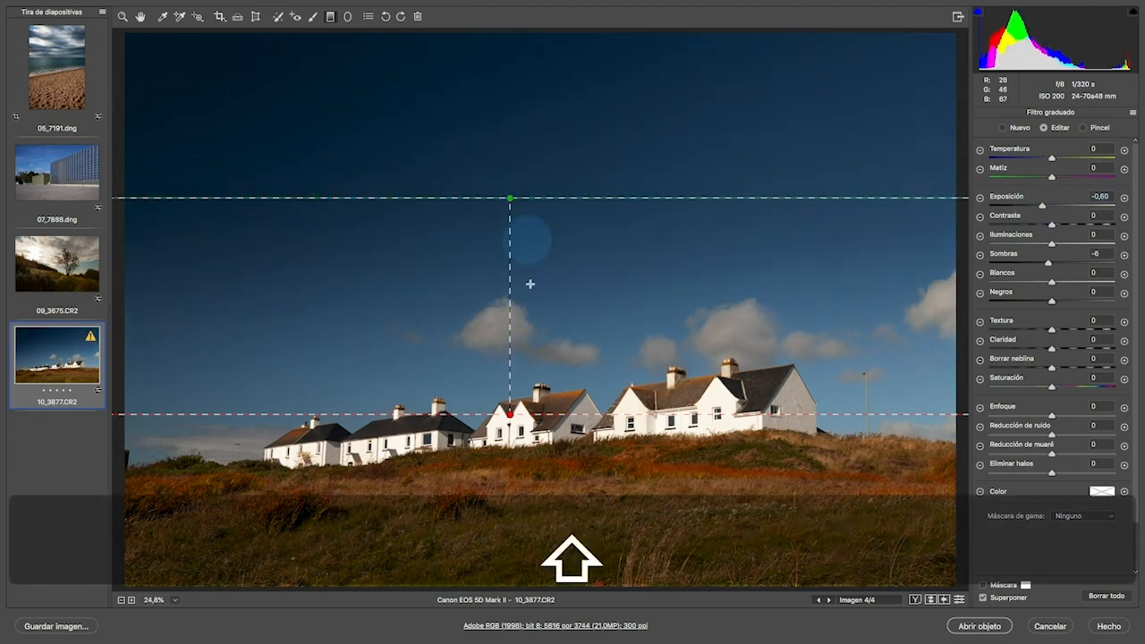
drag(509, 415, 510, 433)
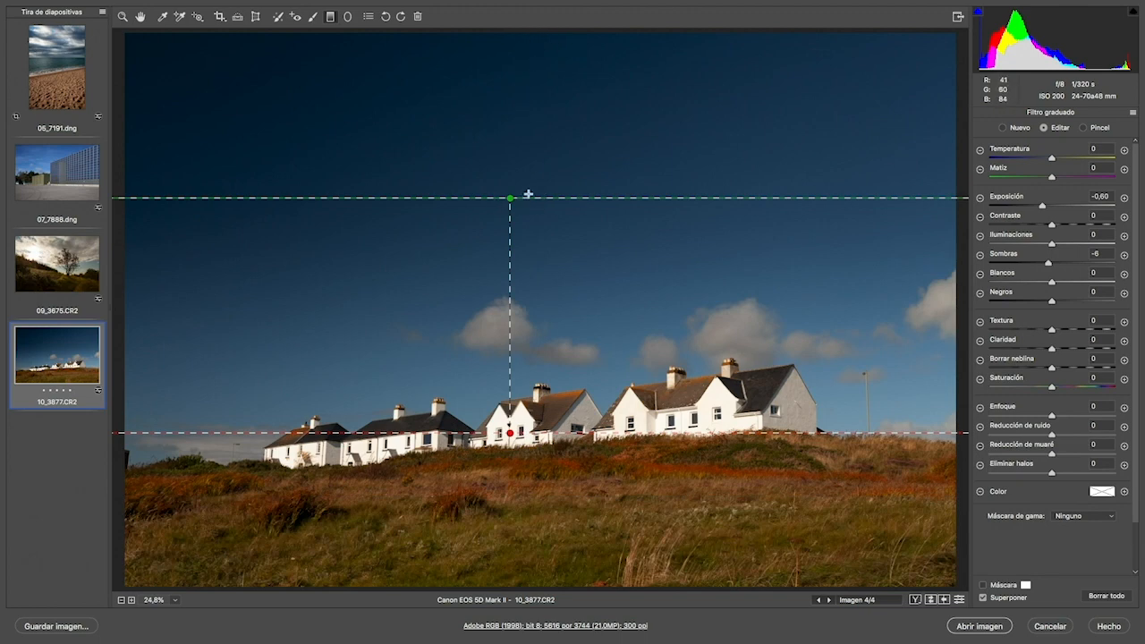
drag(1044, 208, 1042, 210)
key(alt)
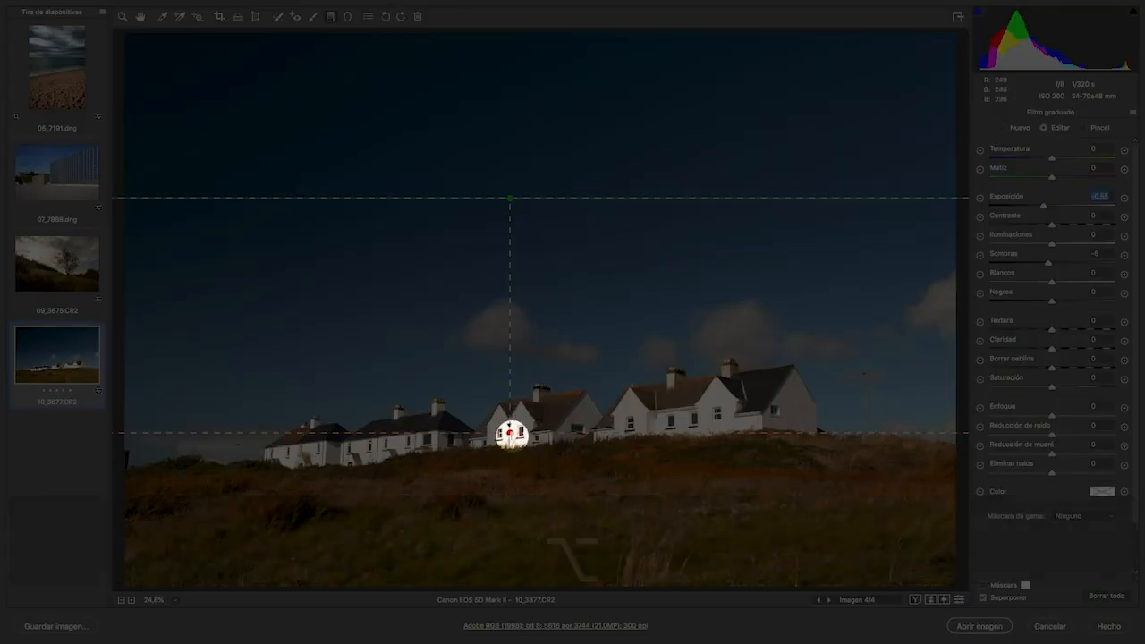
key(alt)
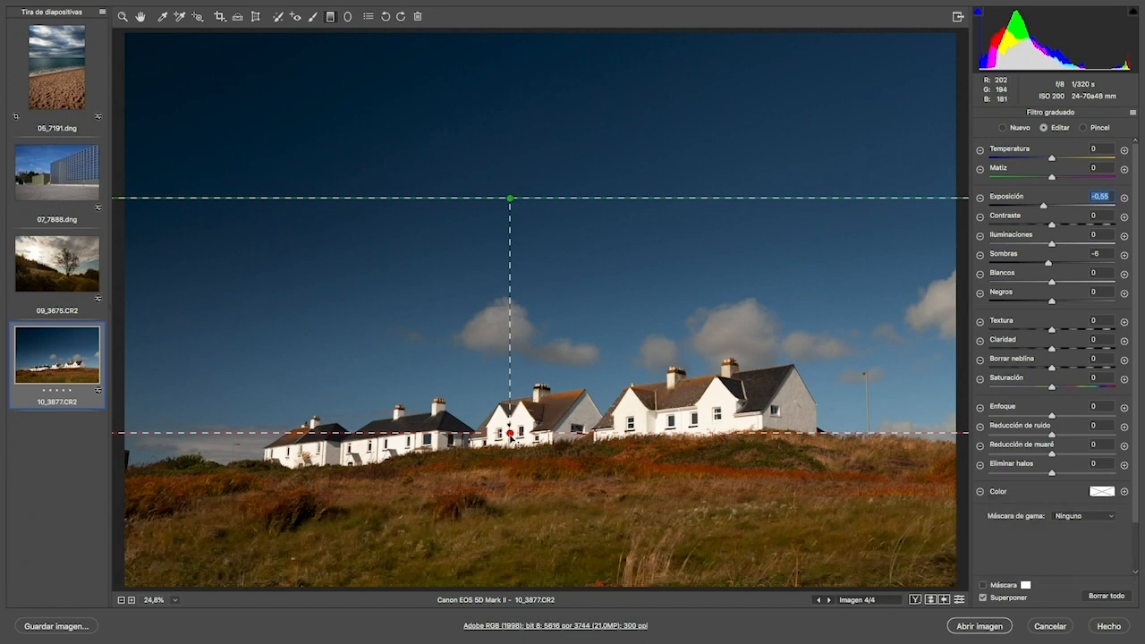
mouse_move(1044, 207)
mouse_down()
mouse_move(1002, 212)
mouse_move(1056, 218)
mouse_move(1023, 216)
mouse_move(1042, 214)
mouse_up()
Stretch the sky filter's fade from the upper sky to the hillside just below the houses, and set its Exposición to -0,95.
drag(510, 433, 511, 392)
drag(510, 198, 513, 128)
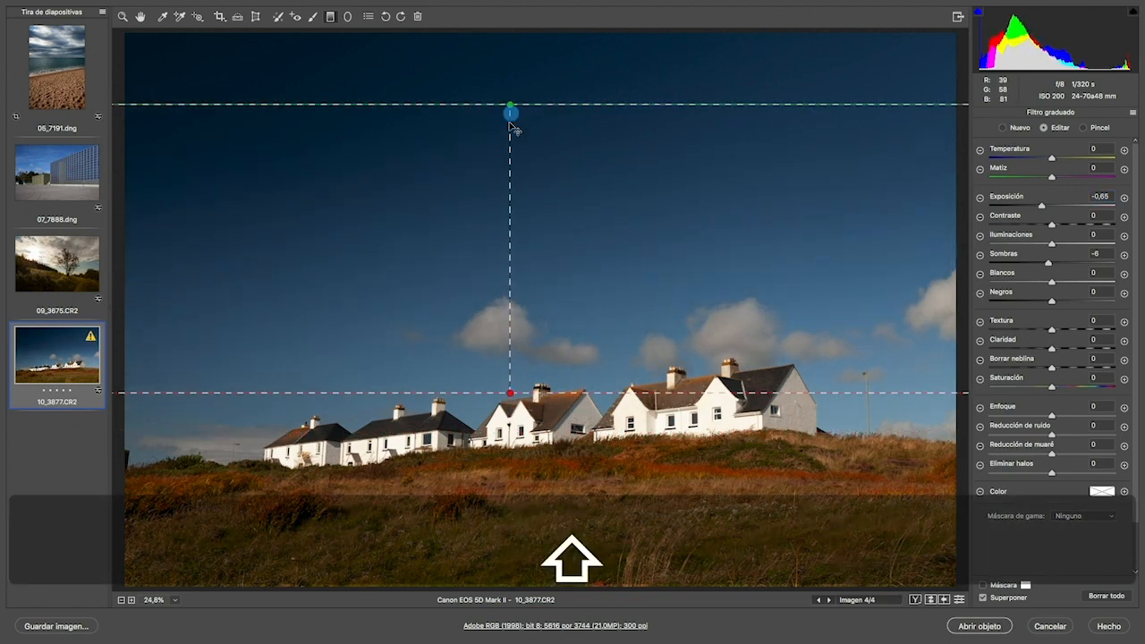
drag(510, 393, 510, 459)
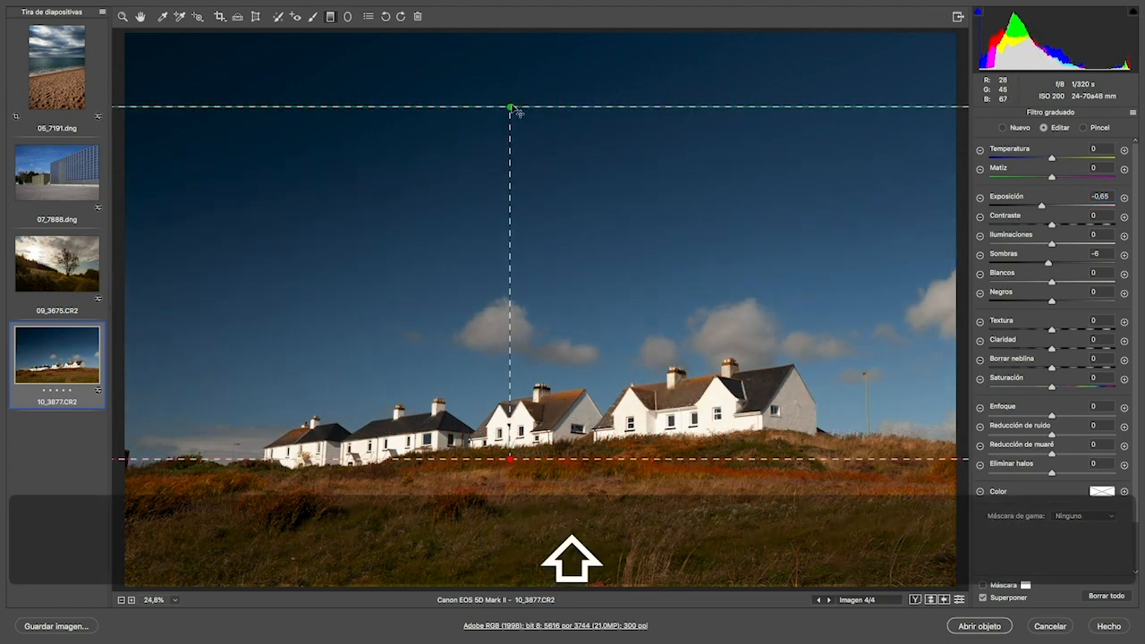
drag(511, 108, 510, 132)
drag(1042, 209, 1035, 208)
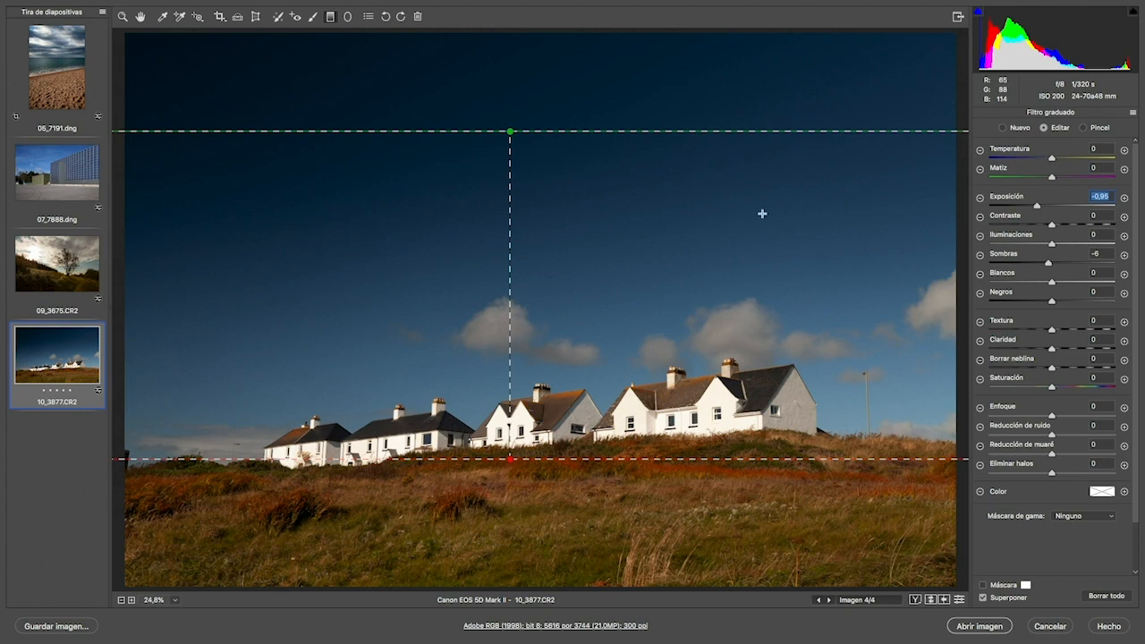
Draw a new vertical graduated filter from the grass near the photo's lower edge up to the tops of the clouds.
key(alt)
click(1003, 127)
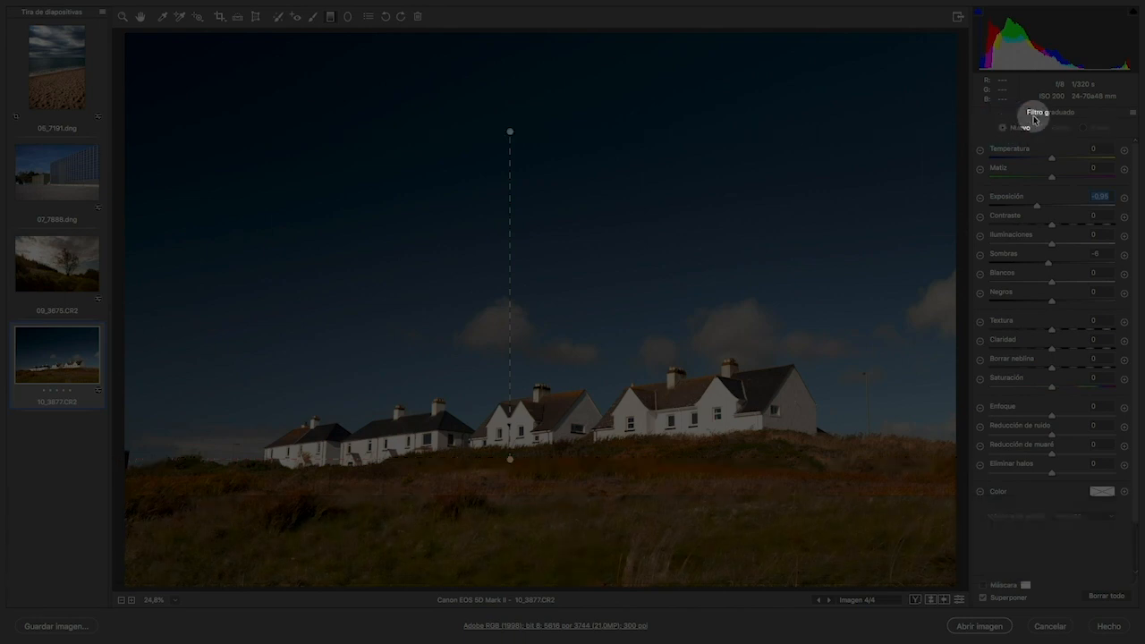
key(alt)
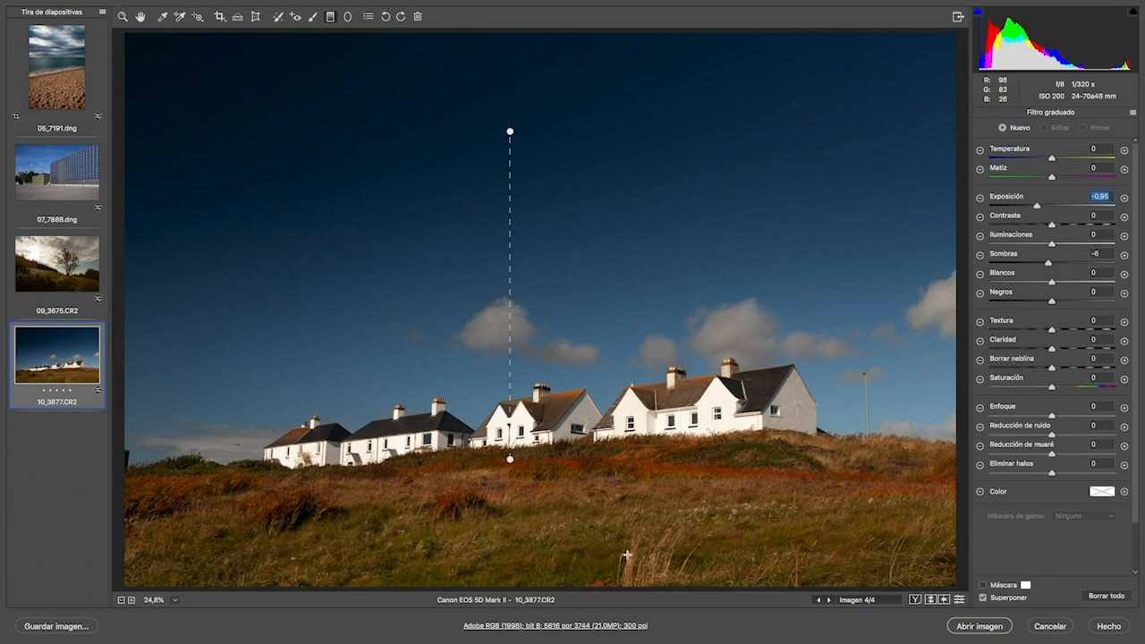
drag(633, 552, 634, 304)
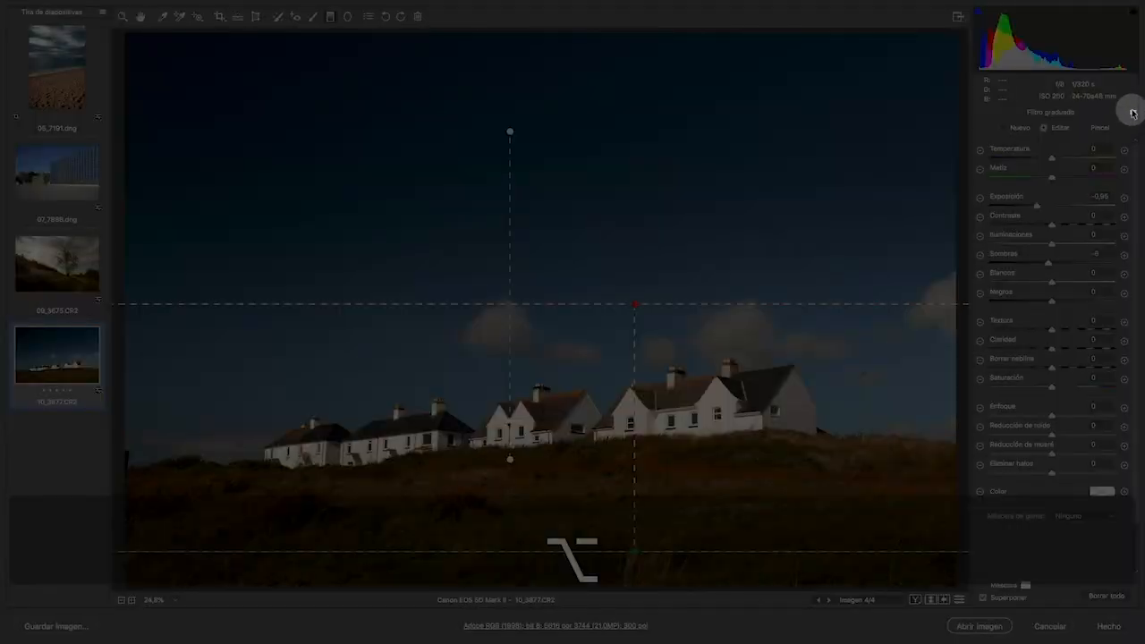
Reset the grass filter's local correction settings, and set its Exposición to +0,50 and Negros to -3.
alt+click(1132, 113)
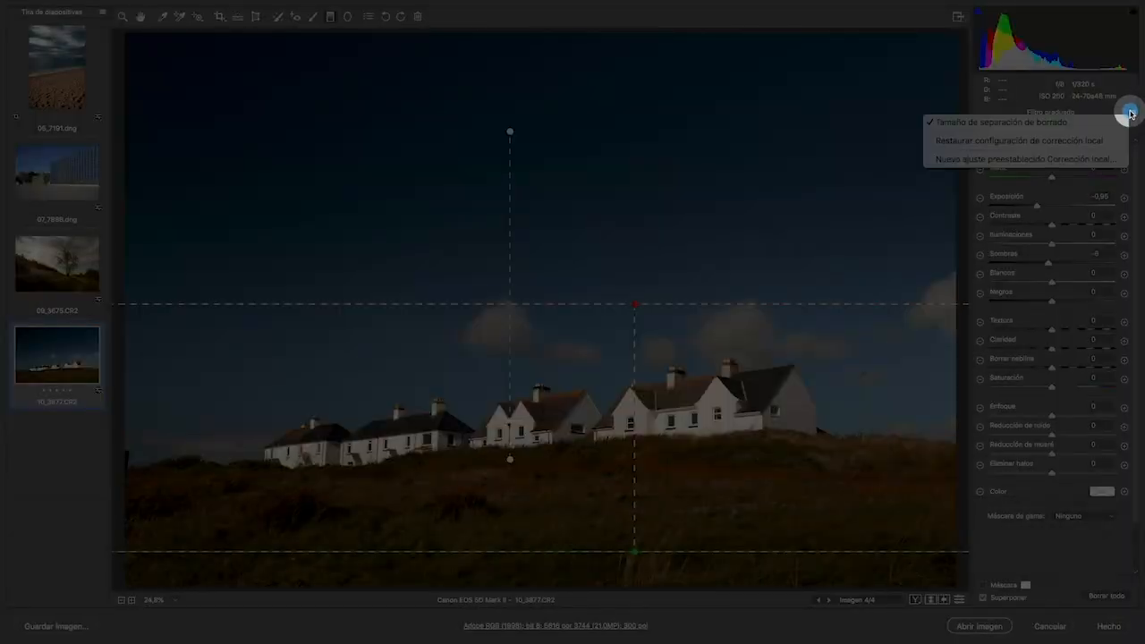
click(1079, 142)
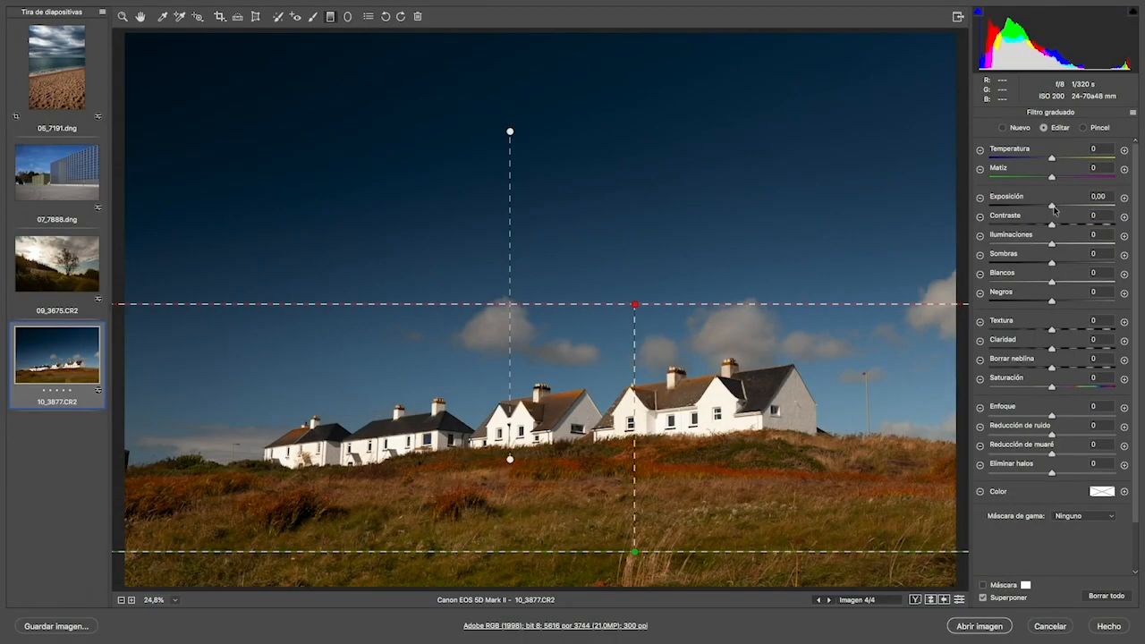
drag(1051, 209, 1060, 212)
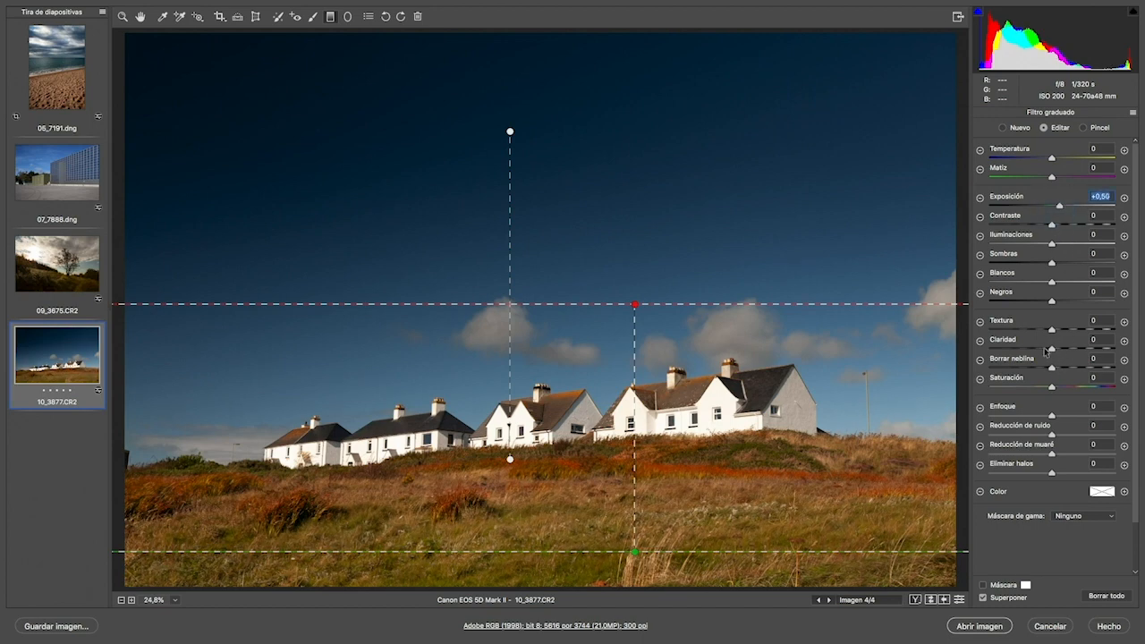
drag(1054, 304, 1050, 304)
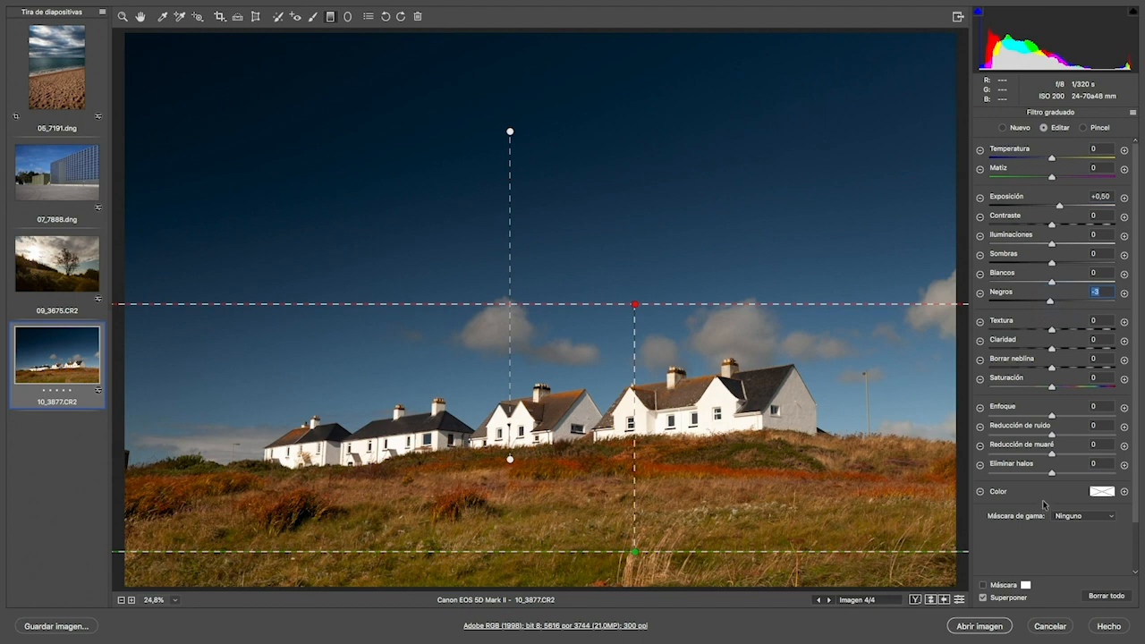
Compare the house photo before and after its adjustments several times, ending on the adjusted version.
click(931, 600)
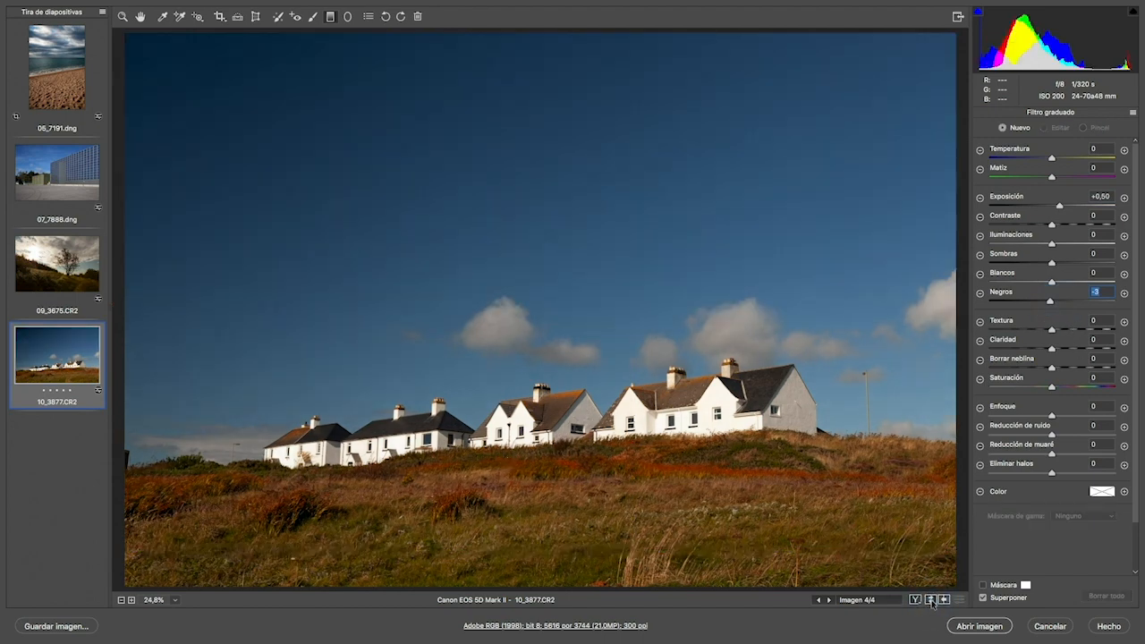
click(931, 601)
click(931, 601)
click(931, 600)
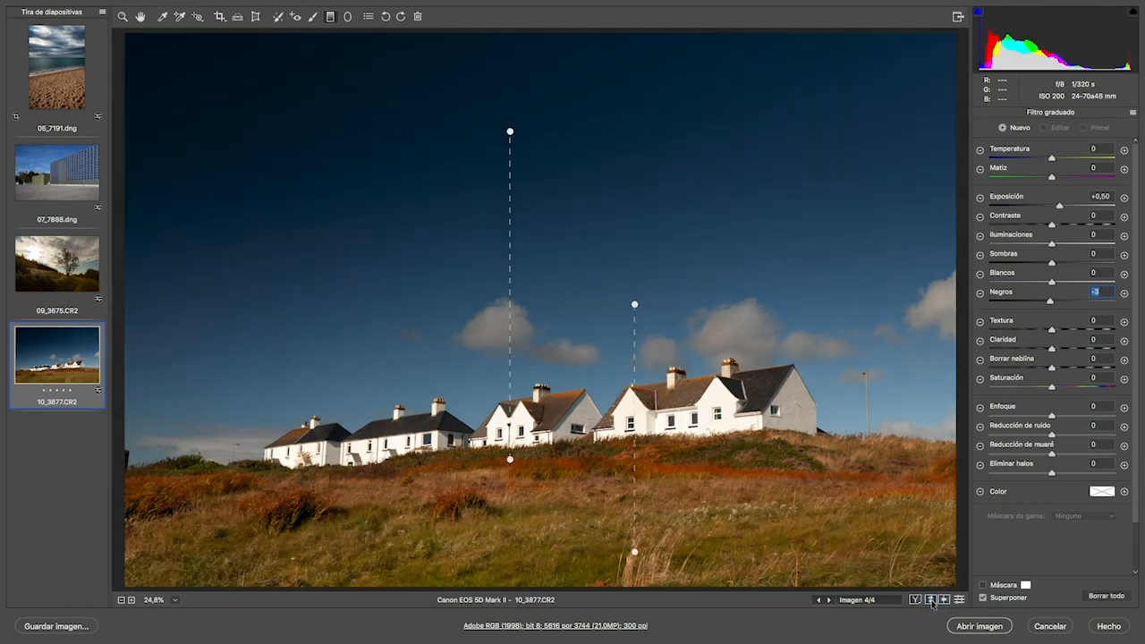
click(932, 600)
click(932, 601)
click(930, 600)
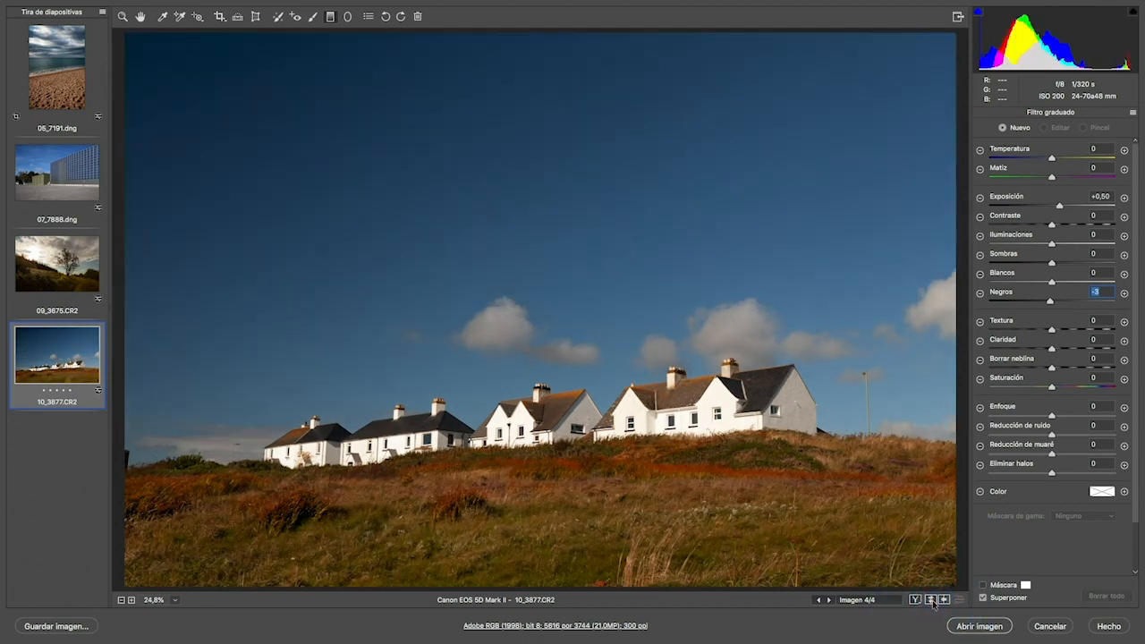
click(932, 600)
click(932, 601)
click(932, 602)
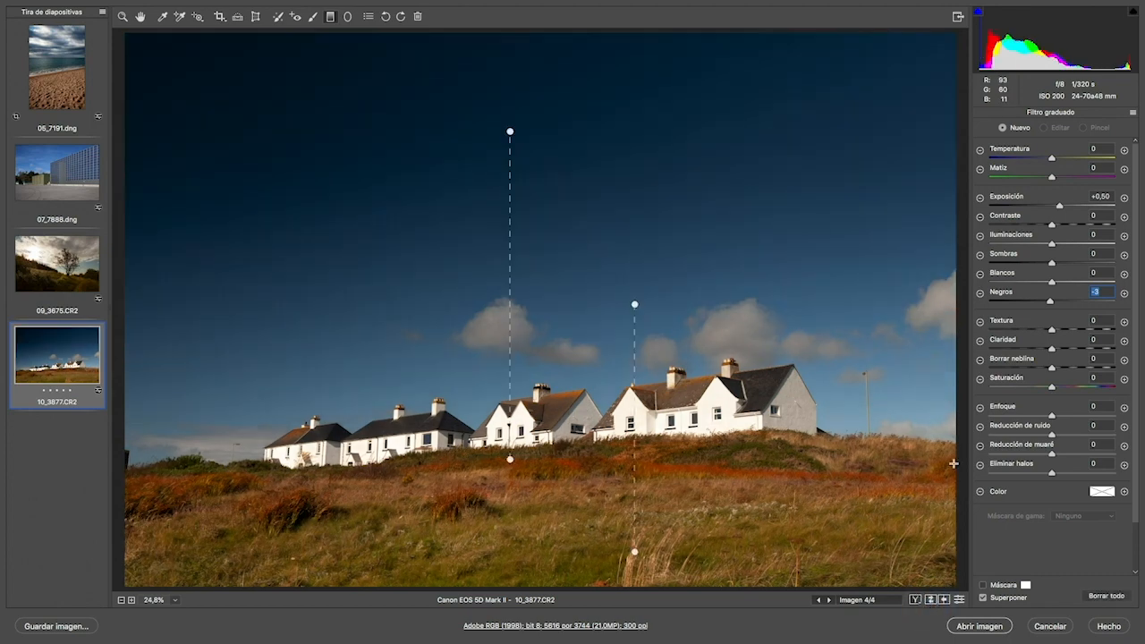
Draw a large elliptical radial filter centred on the house photo, spanning nearly its full width and height.
key(alt)
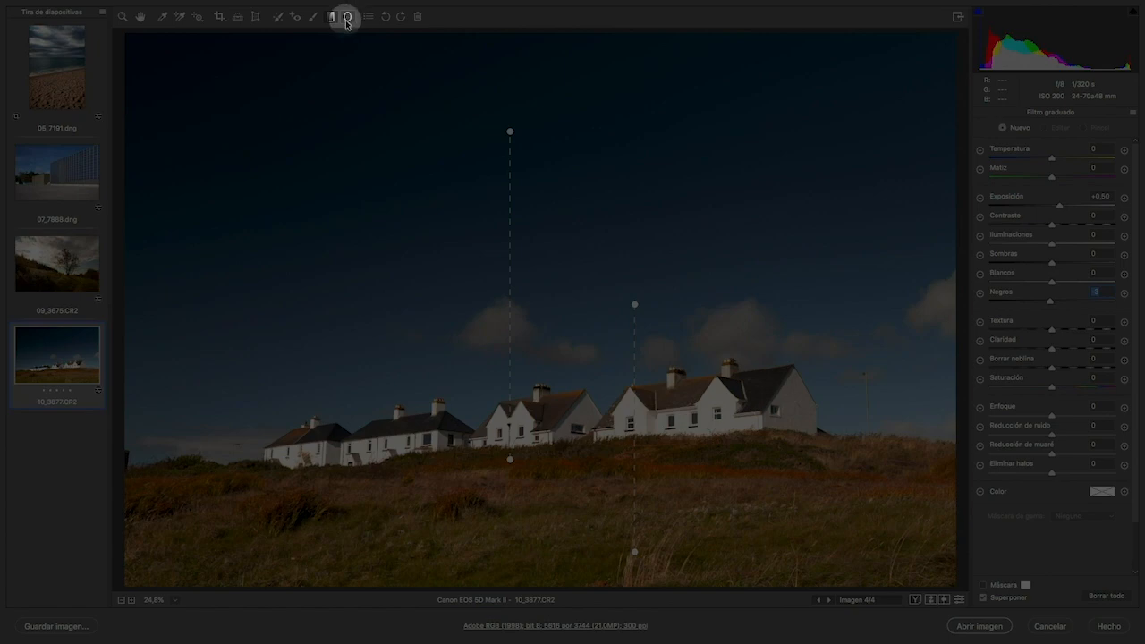
click(348, 17)
key(alt)
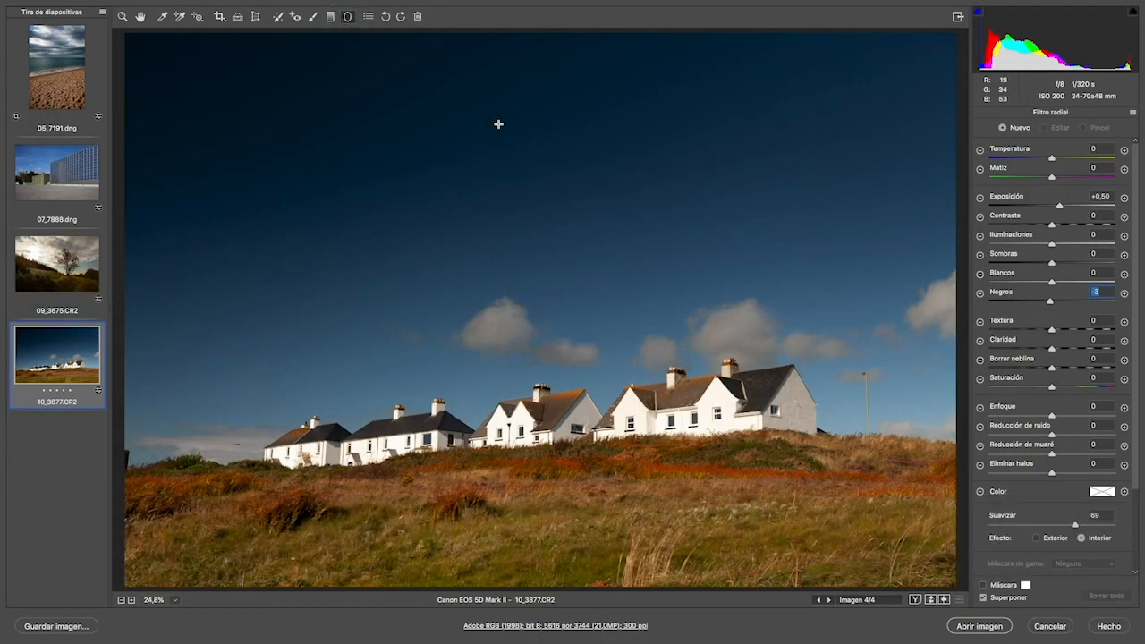
drag(539, 319, 259, 141)
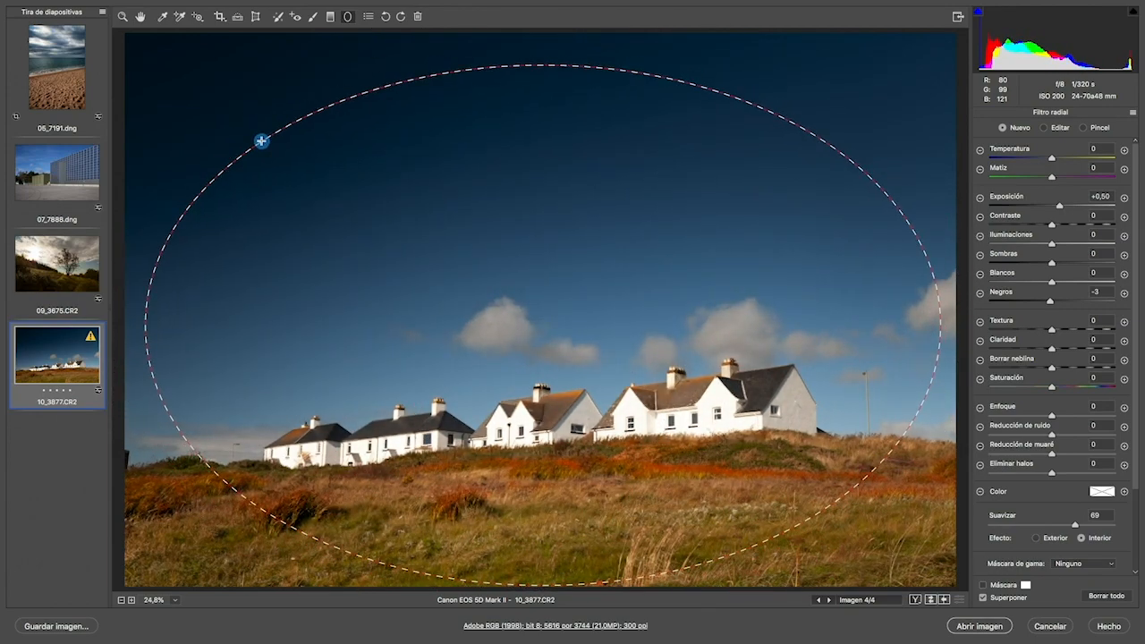
click(550, 276)
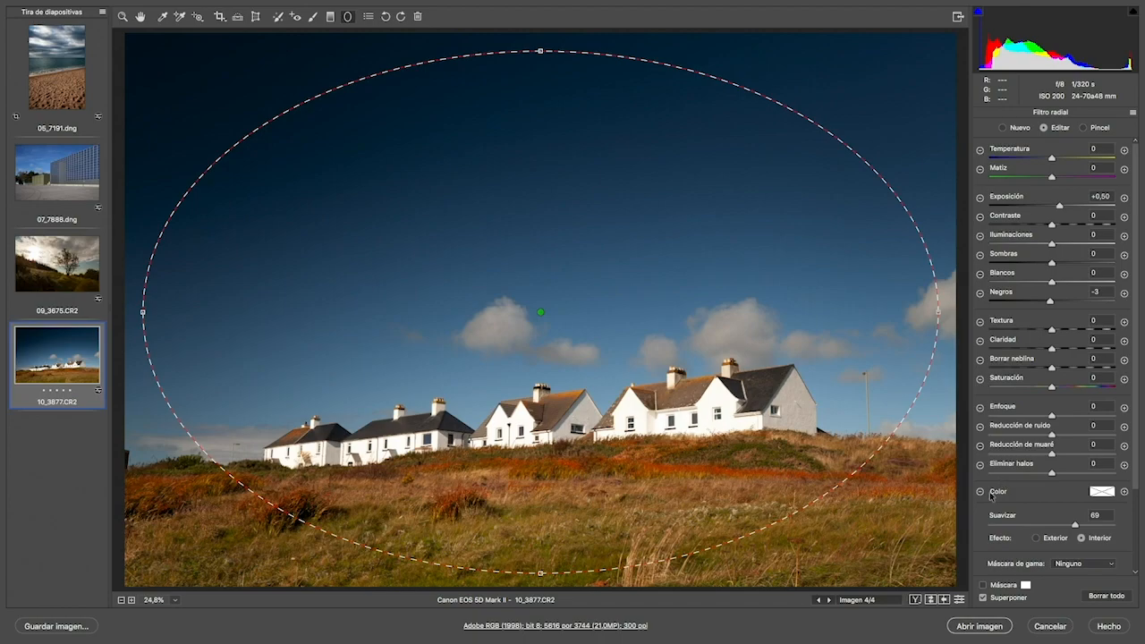
Make the radial filter affect only the Exterior of the ellipse, and set its Exposición to -0,35.
key(alt)
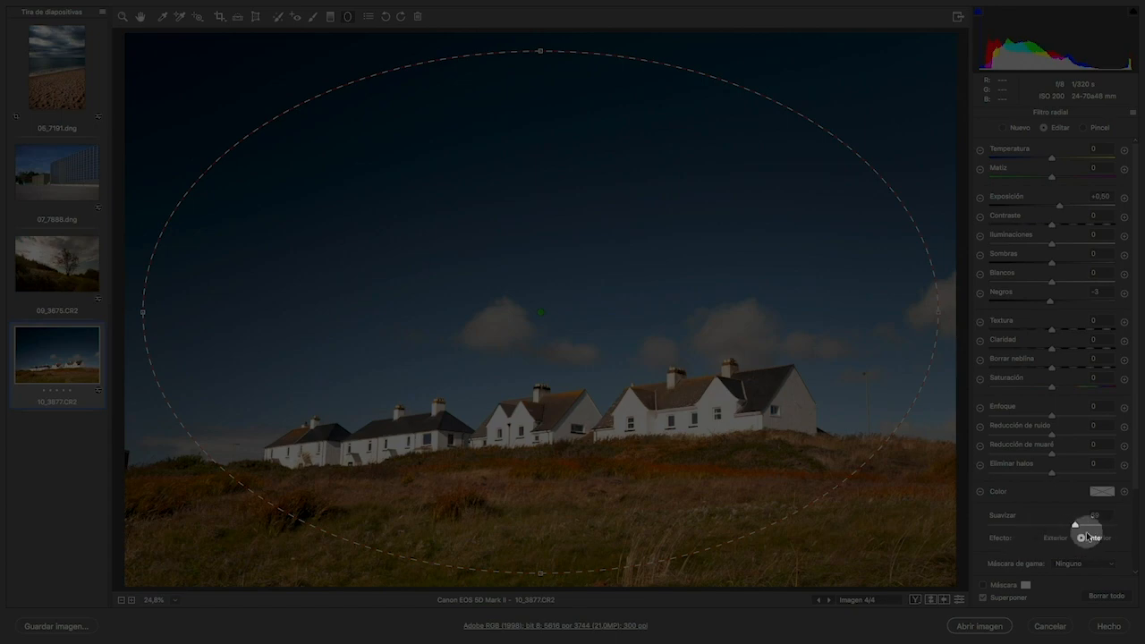
key(alt)
drag(1058, 206, 1054, 209)
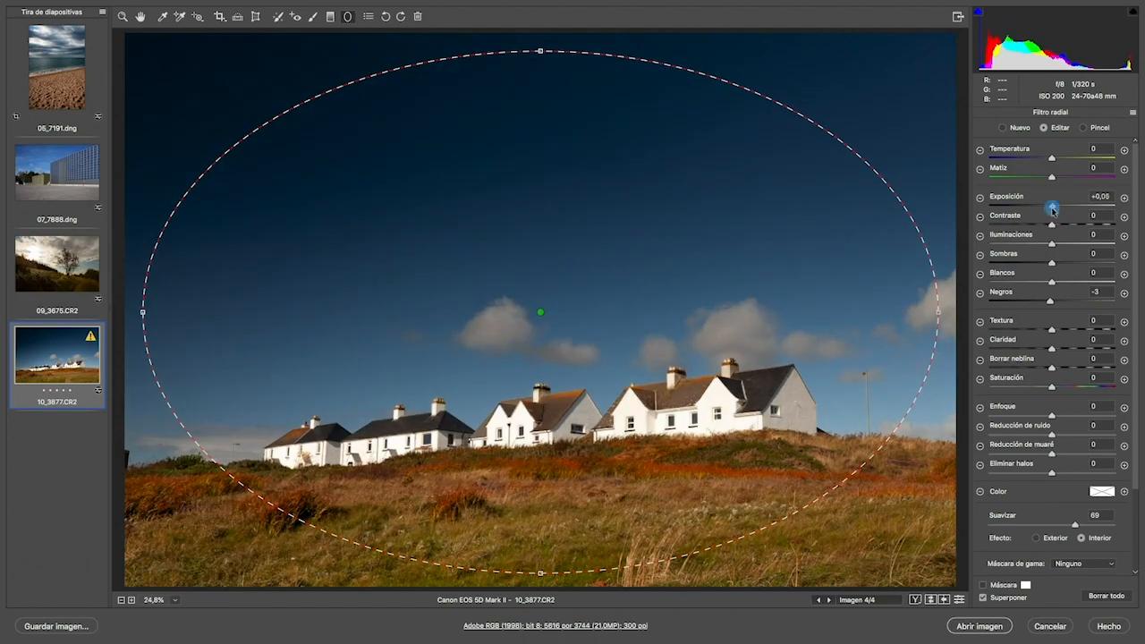
double_click(1053, 208)
key(alt)
click(1036, 539)
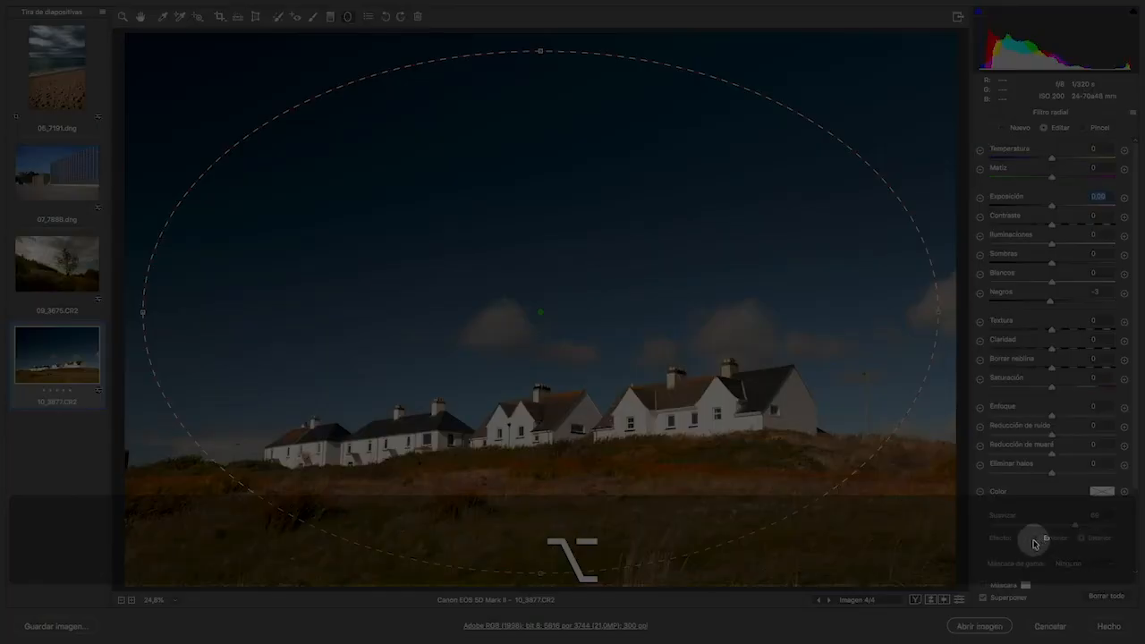
key(alt)
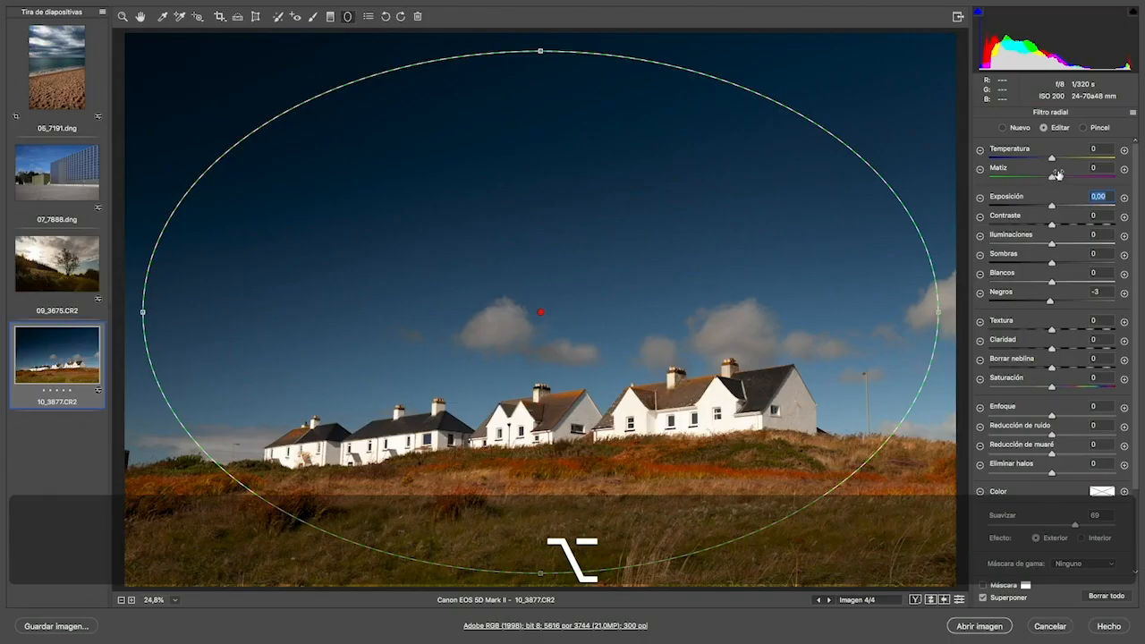
drag(1053, 207, 1045, 209)
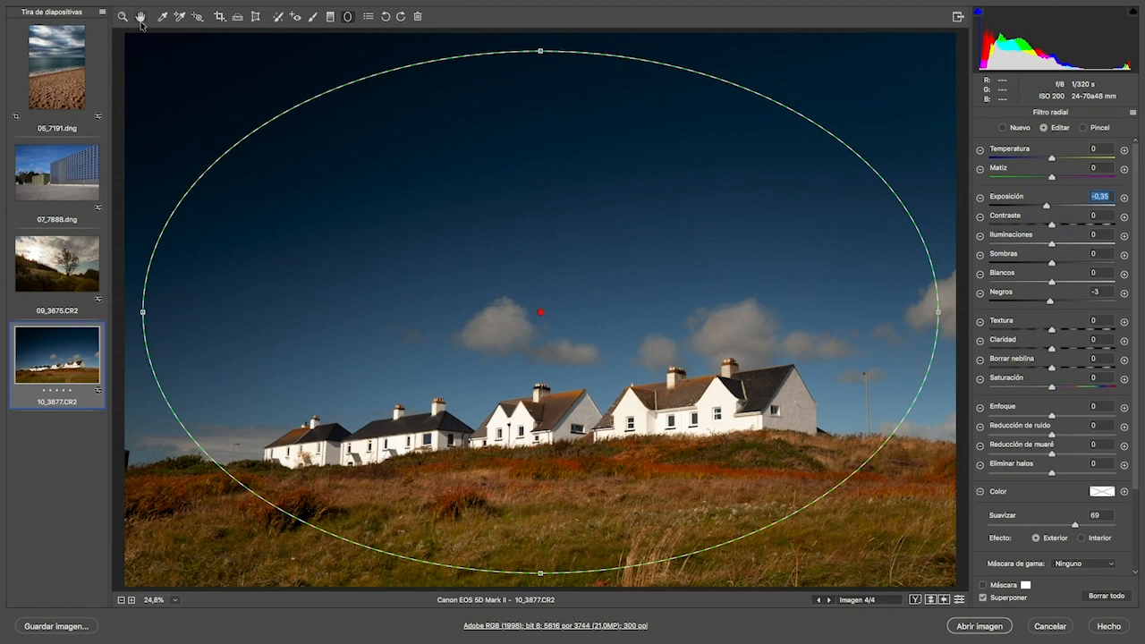
Leave the radial filter for the Básico settings and compare the house photo before and after the edits.
click(141, 17)
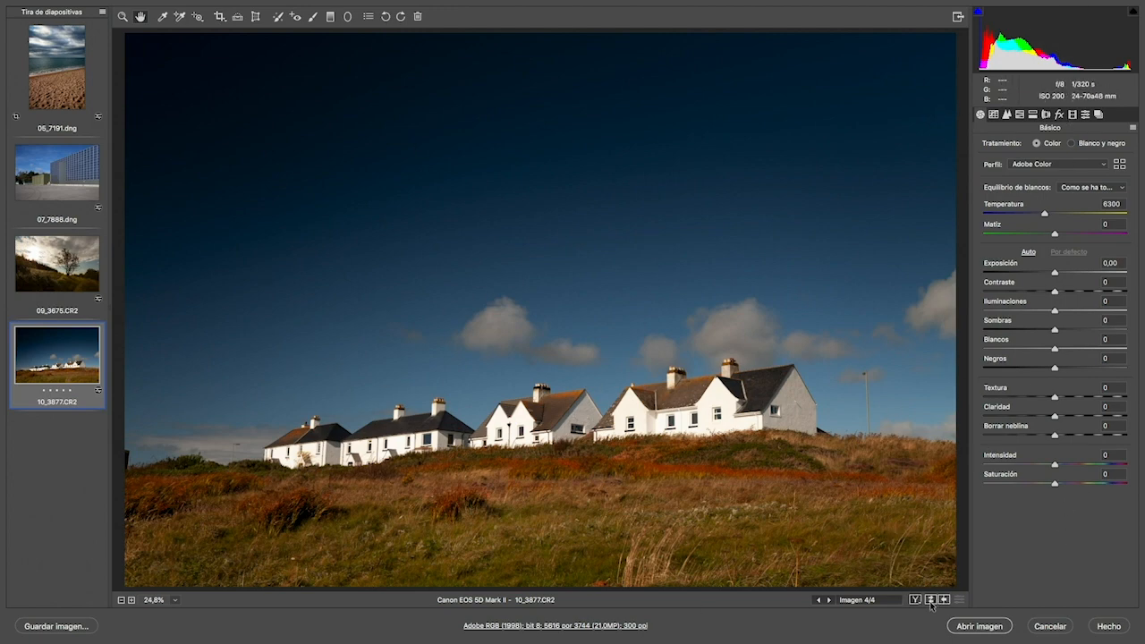
key(alt)
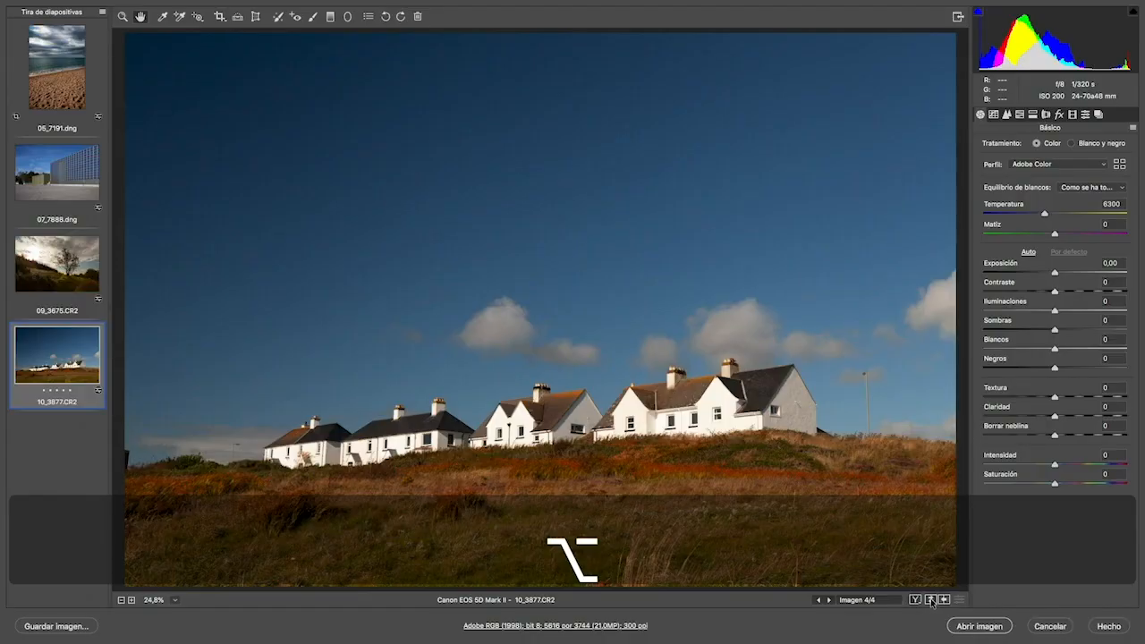
click(931, 600)
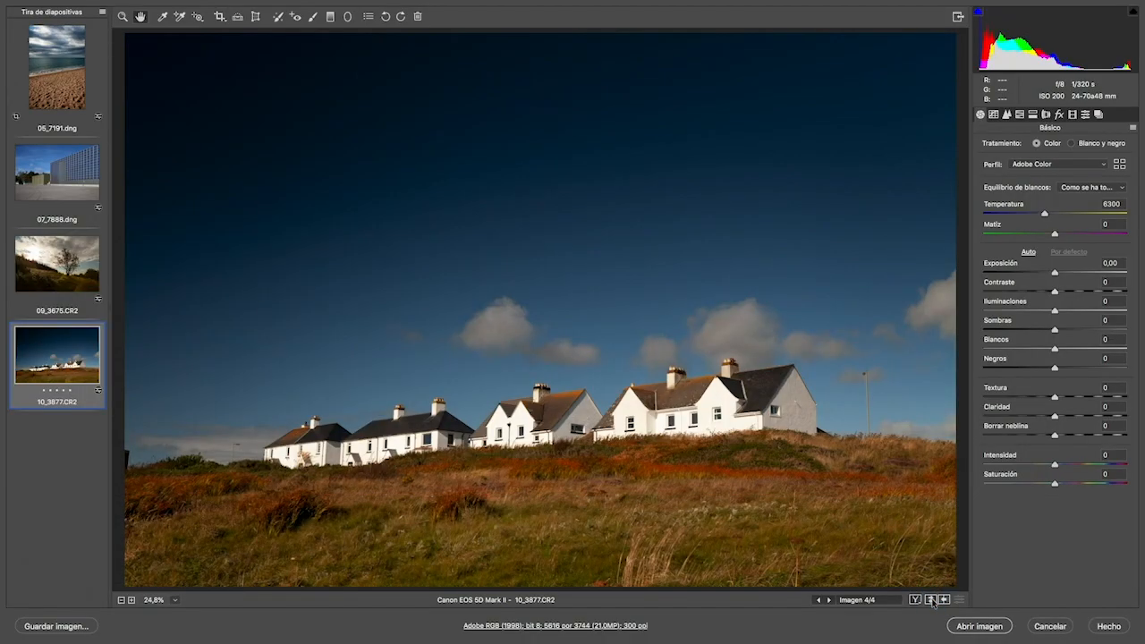
click(931, 601)
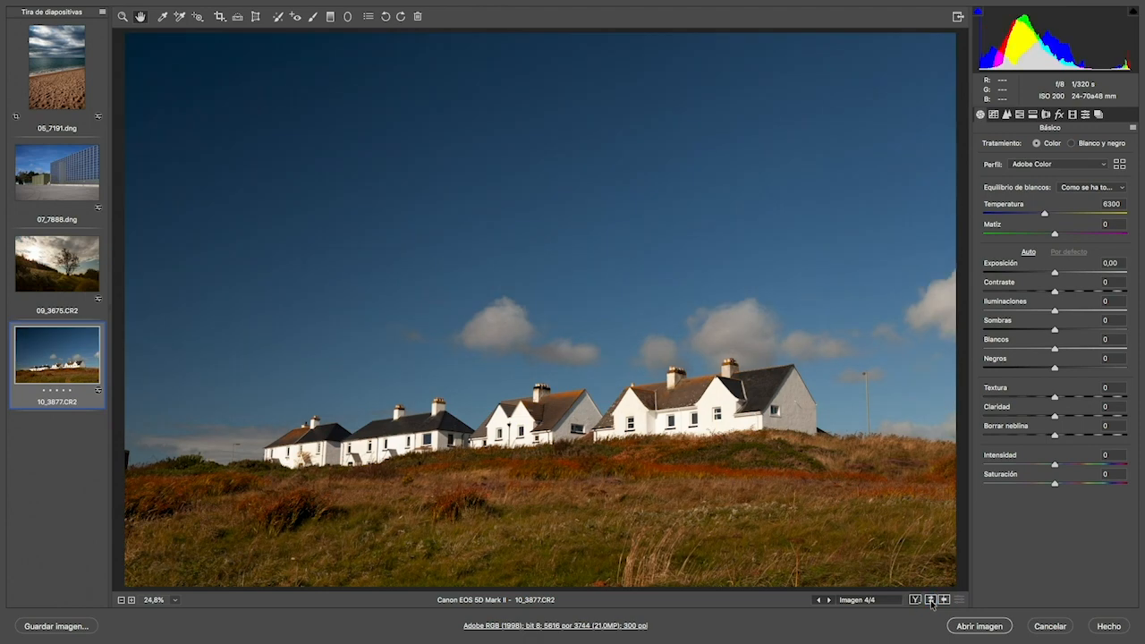
click(932, 600)
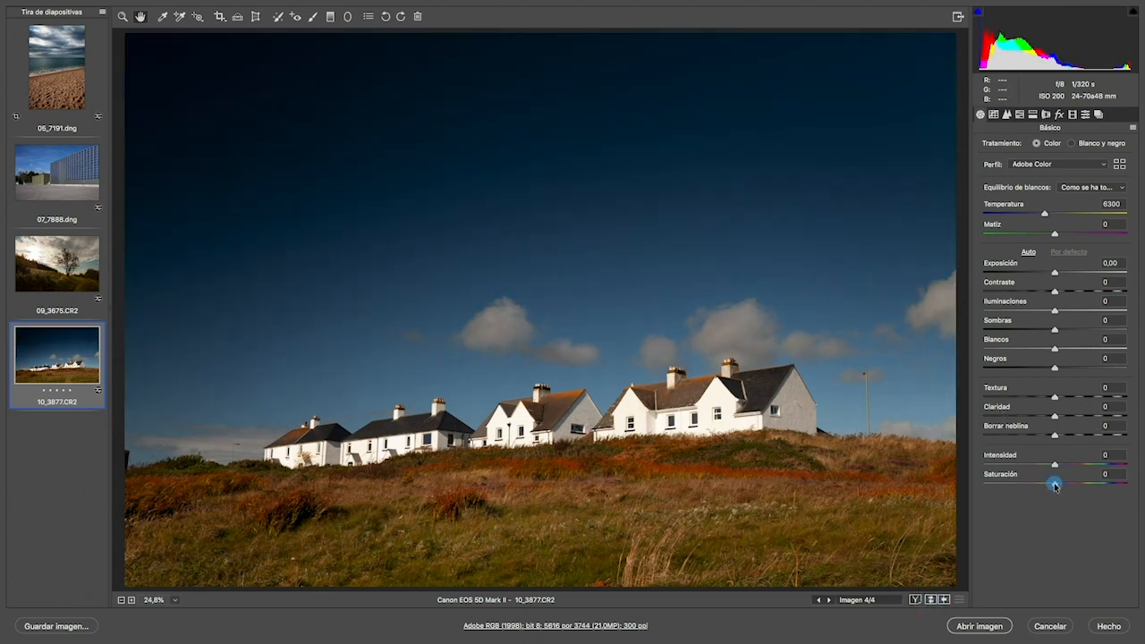
Set the house photo's global Saturación to +7 and Temperatura to 6700, and compare it with the unedited version.
drag(1055, 486, 1059, 486)
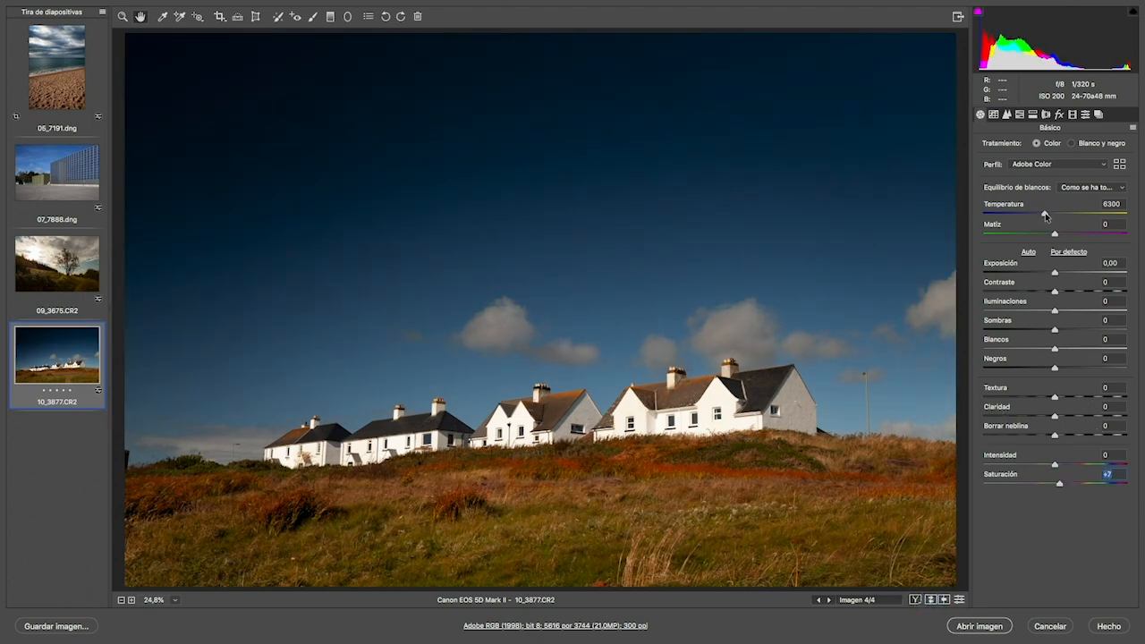
drag(1046, 216, 1052, 216)
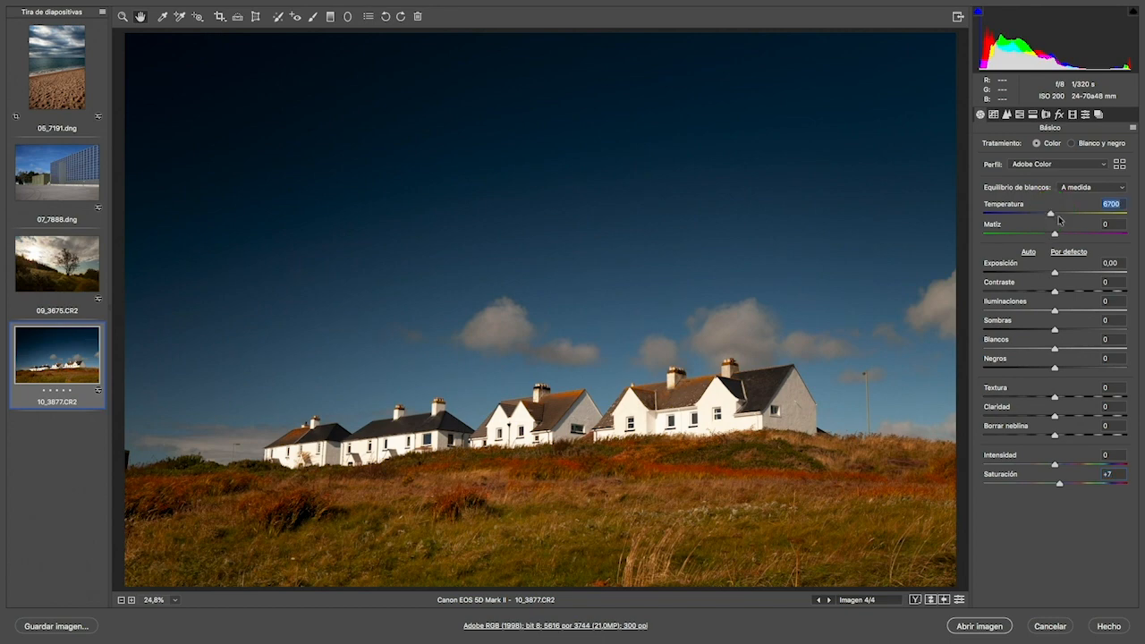
click(931, 600)
click(931, 599)
click(931, 599)
click(931, 599)
click(931, 600)
click(931, 600)
key(alt)
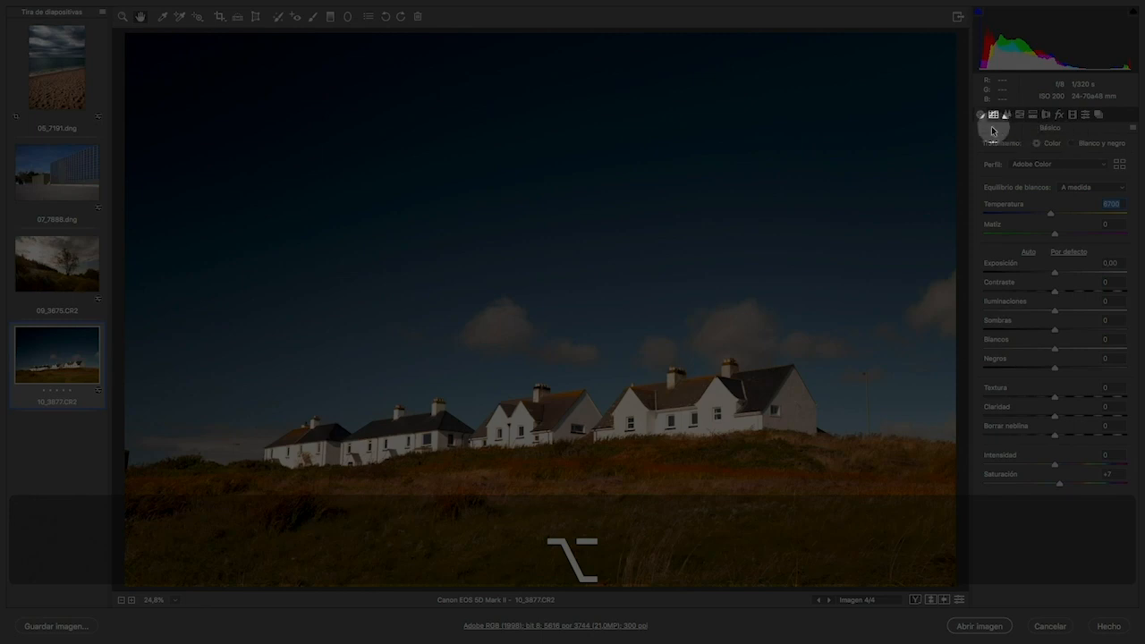
Compare Valores por defecto de RAW de cámara and Ajustes de imagen with the edited version, and return to Ajustes a medida.
click(1131, 128)
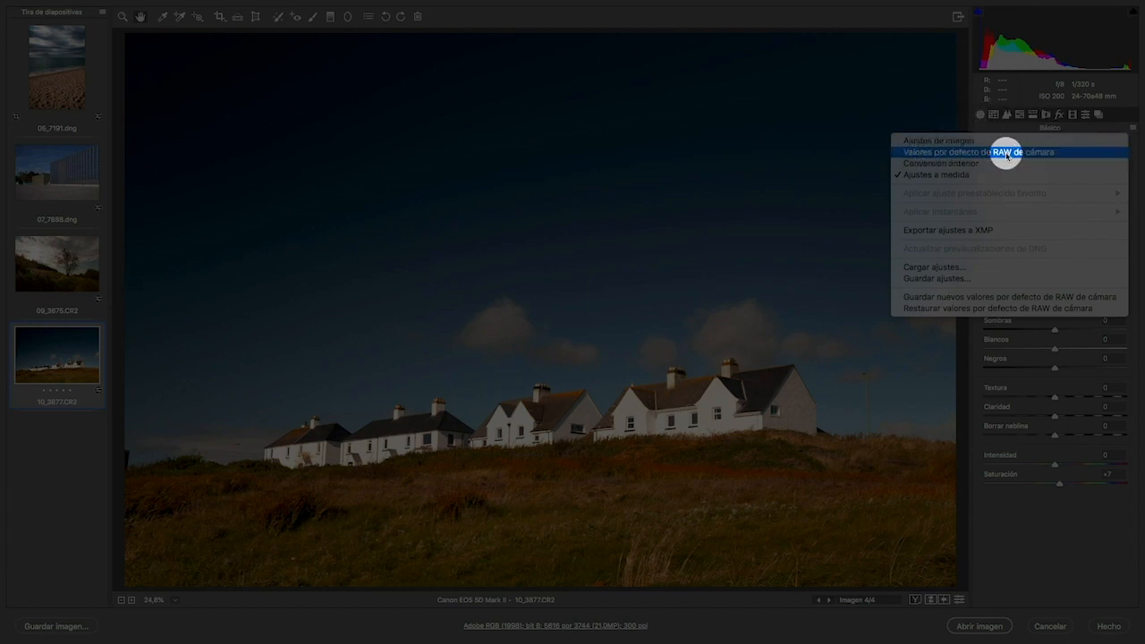
click(1005, 153)
key(alt)
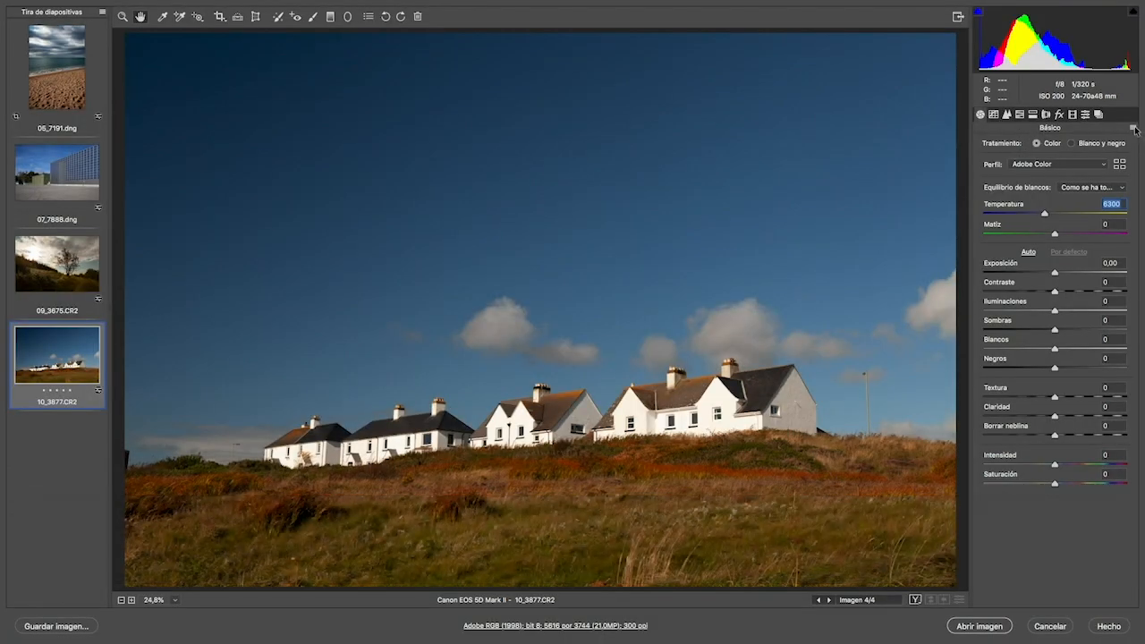
click(1134, 128)
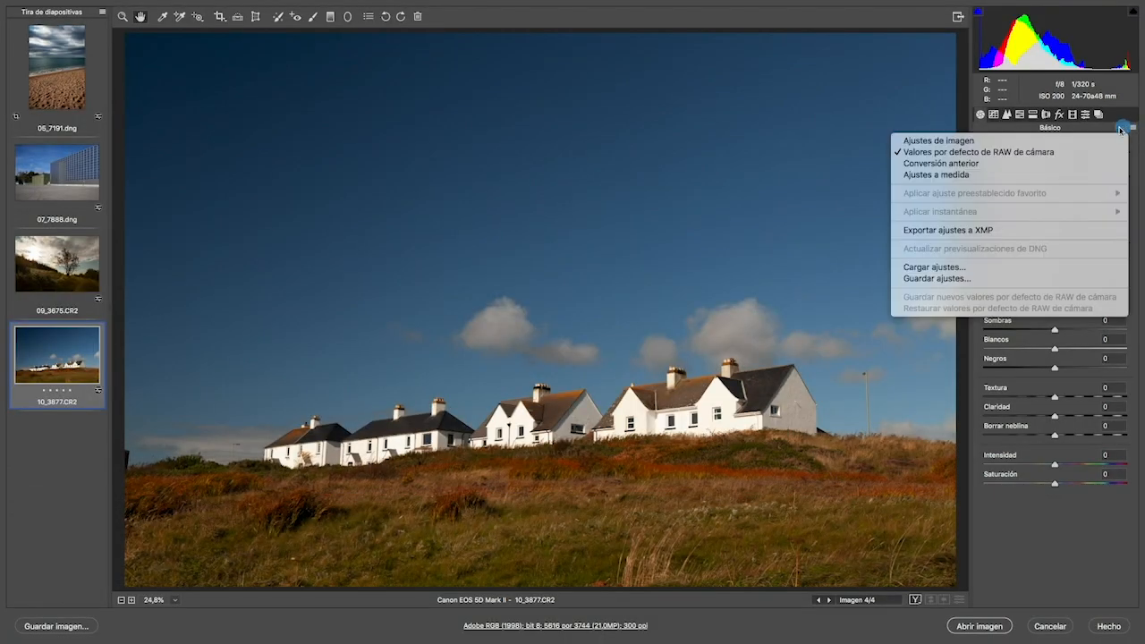
click(971, 141)
alt+click(1133, 128)
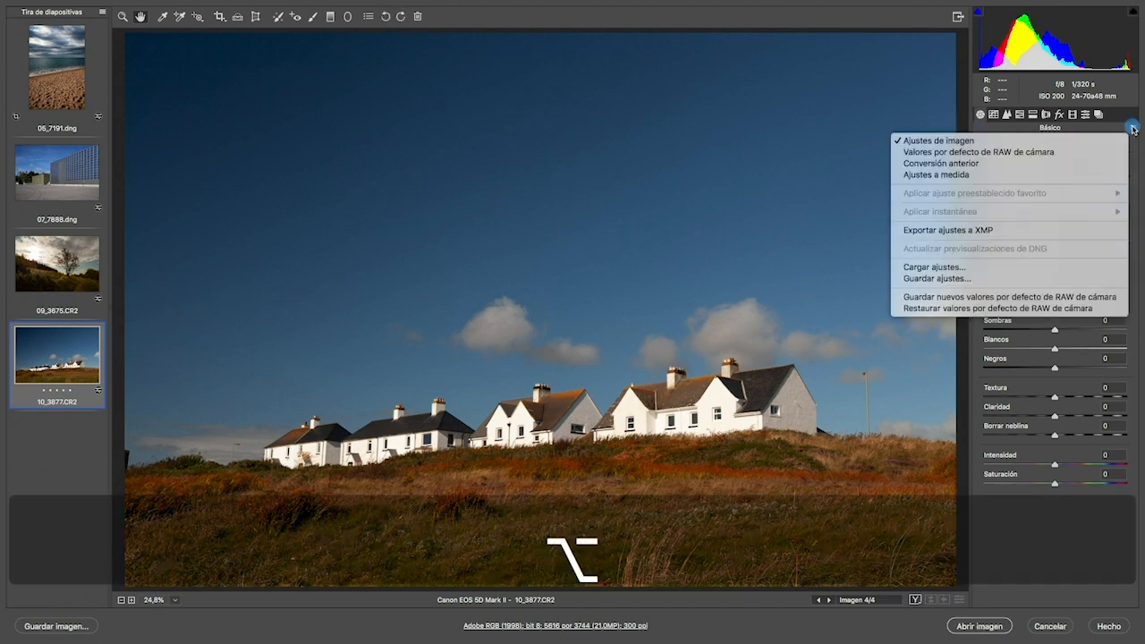
click(1020, 175)
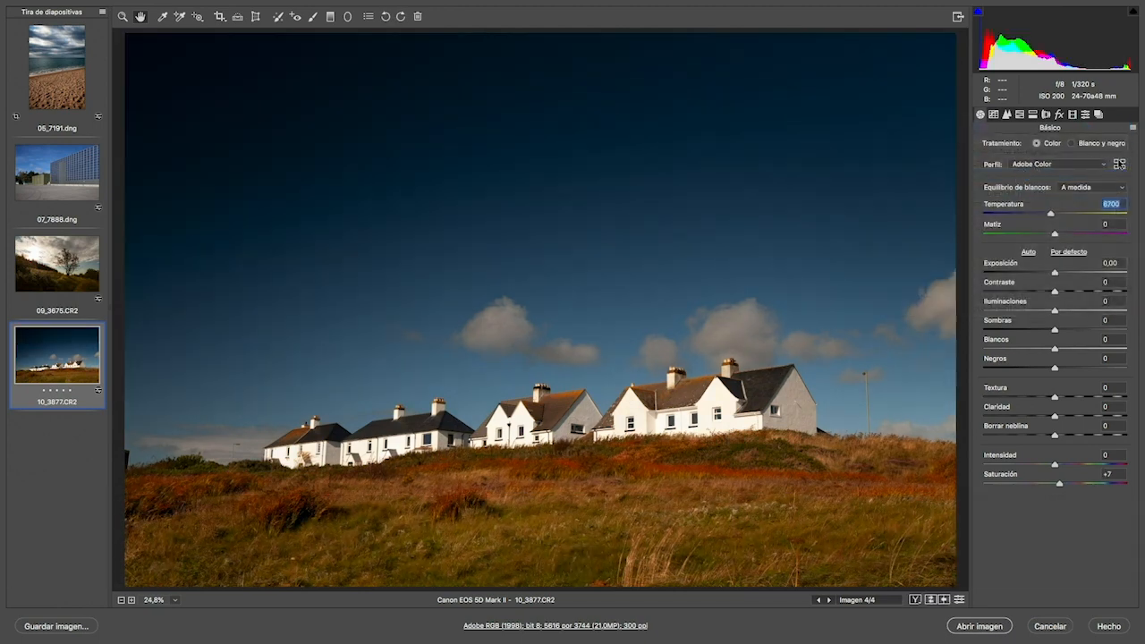
click(1134, 128)
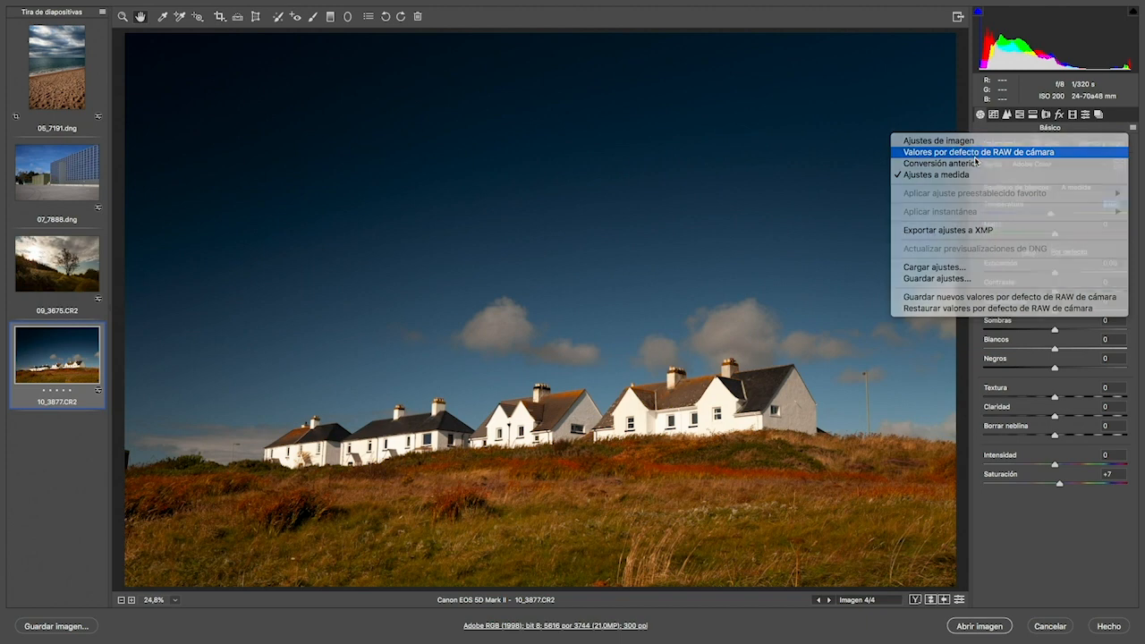
click(976, 150)
click(1126, 128)
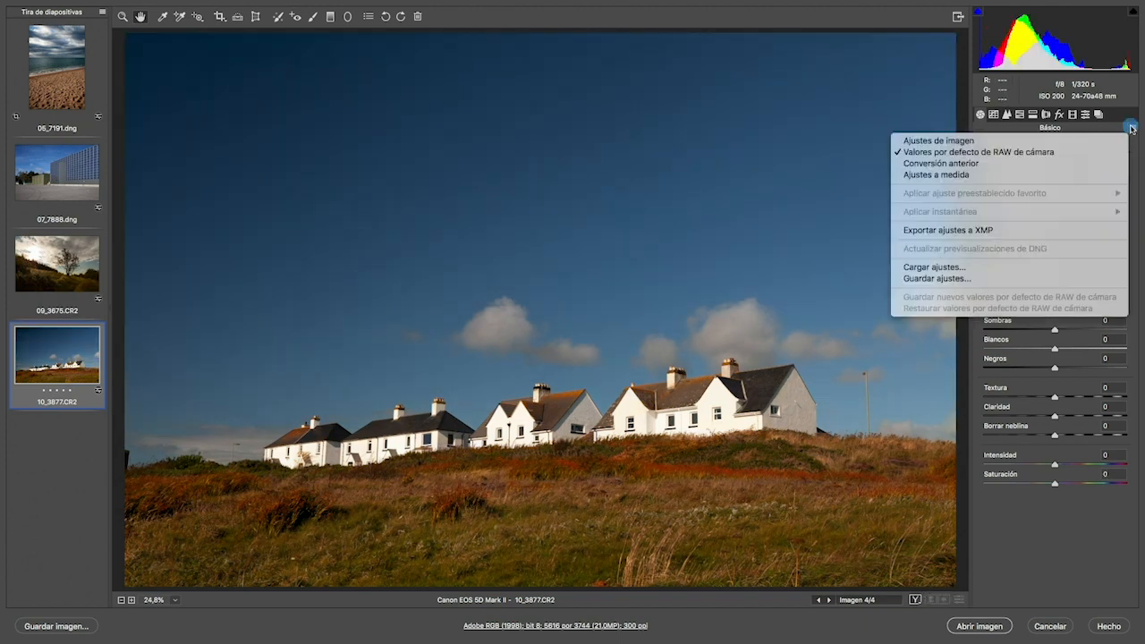
click(1035, 175)
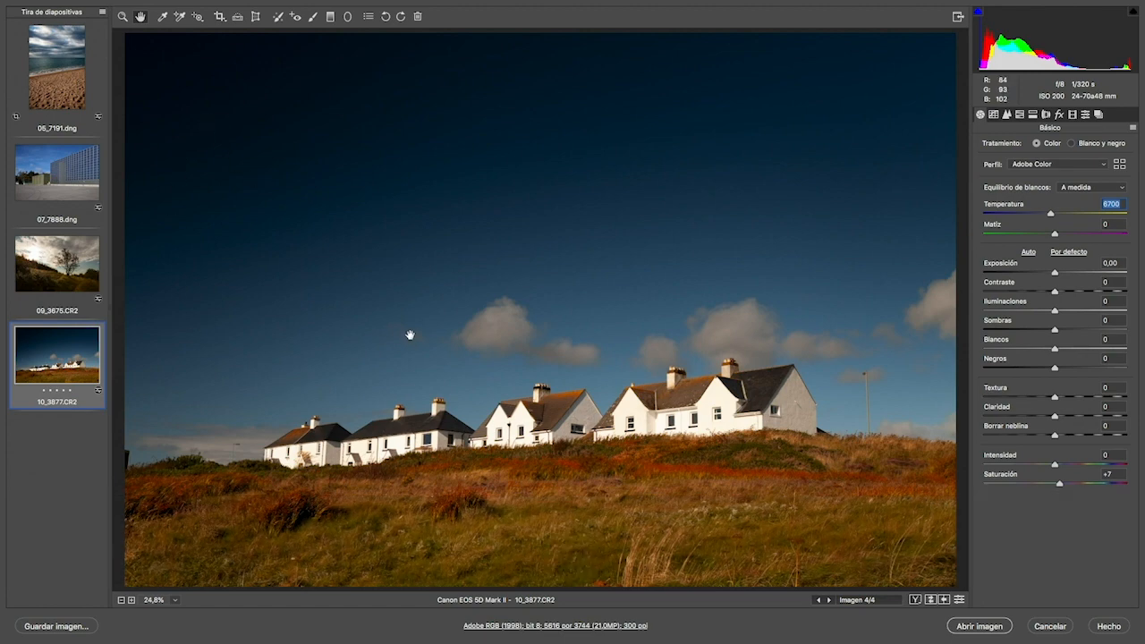
Finish the Camera Raw session keeping the adjustments without opening the photos, and switch to Adobe Bridge.
key(super+a)
click(1109, 627)
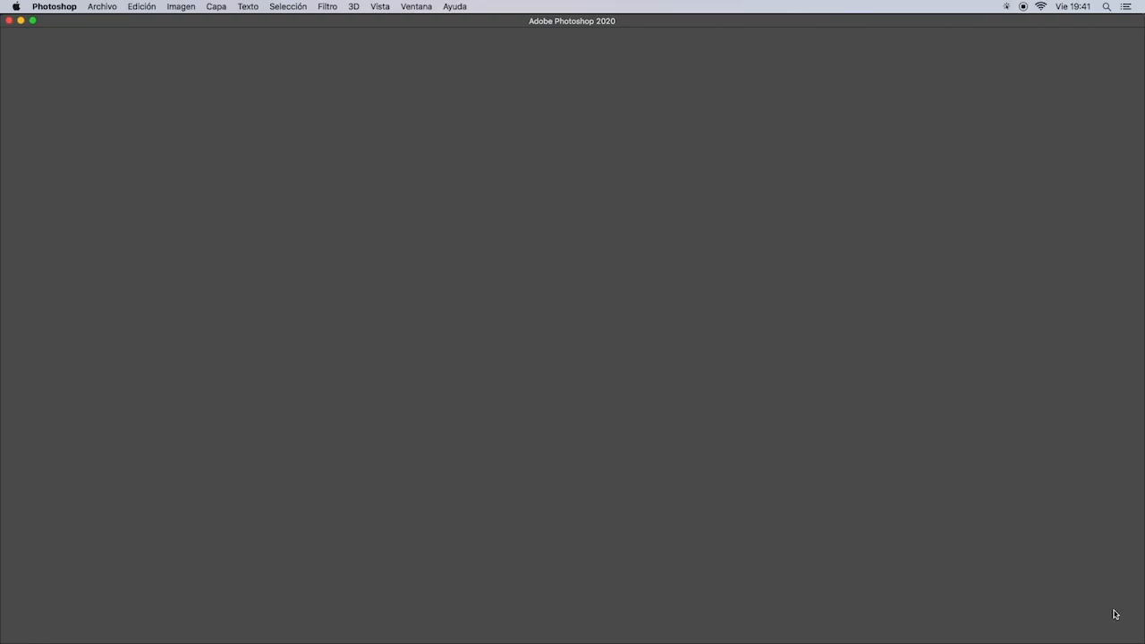
key(super+Tab)
key(super+Tab)
key(super+Tab)
key(super+Tab)
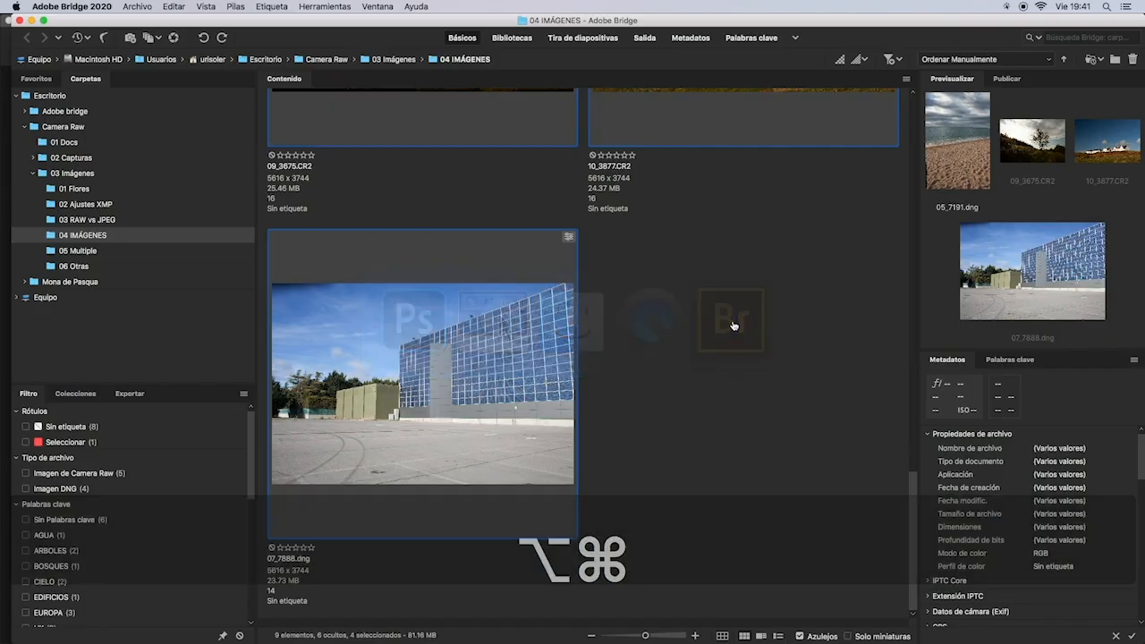
Review the developed thumbnails, open the 05 Multiple folder, and reduce the thumbnail size to show three bottle photos per row.
drag(910, 508, 916, 420)
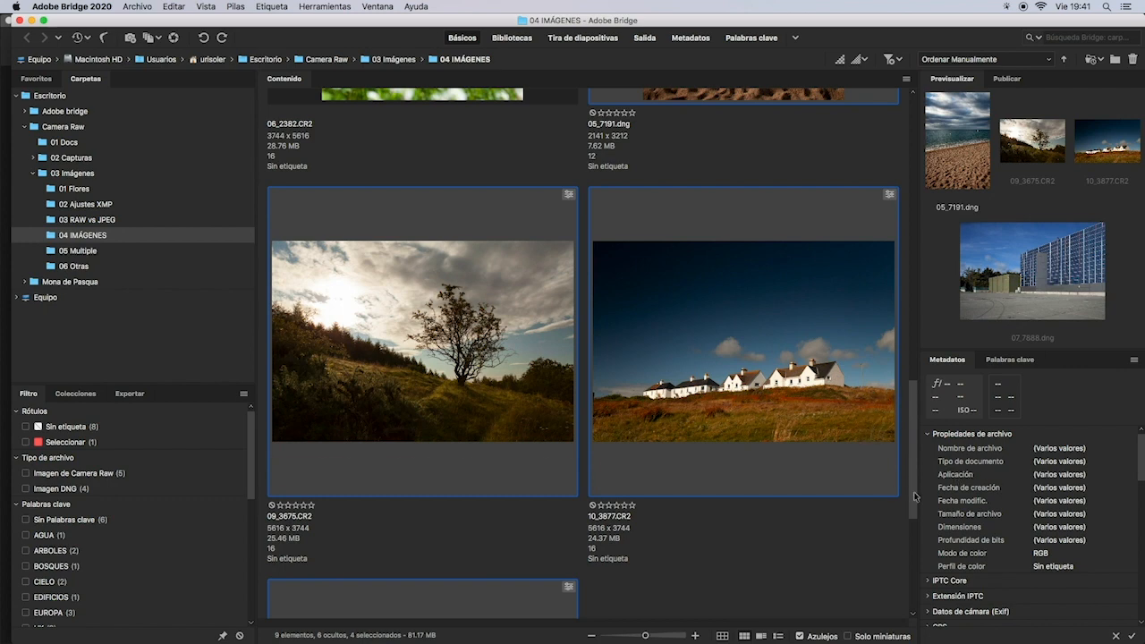
drag(915, 497, 913, 506)
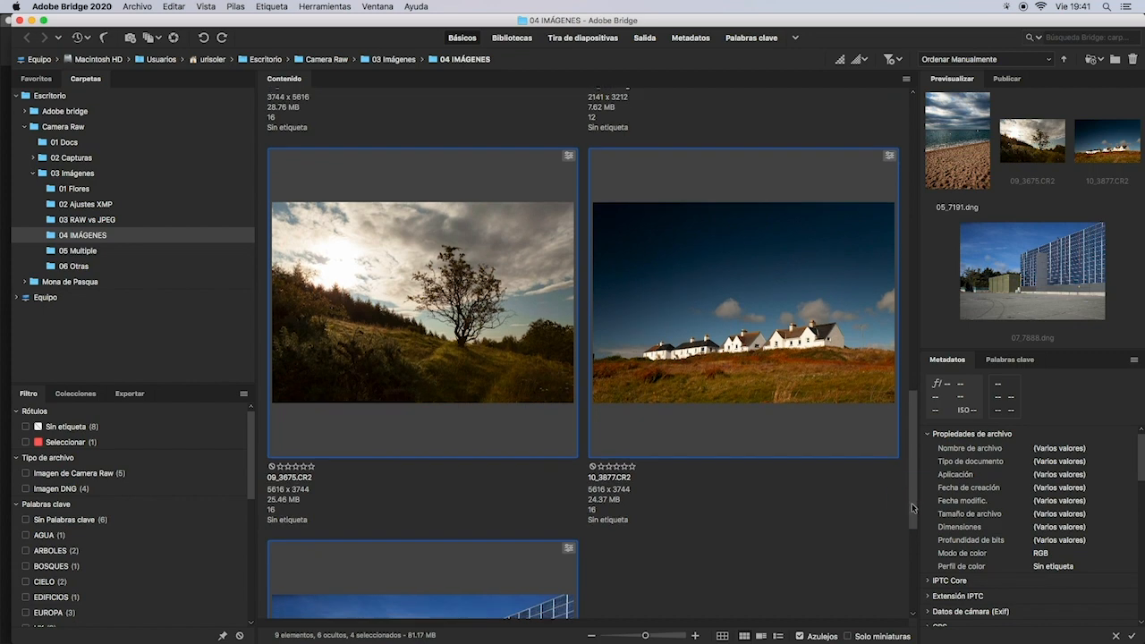
click(81, 251)
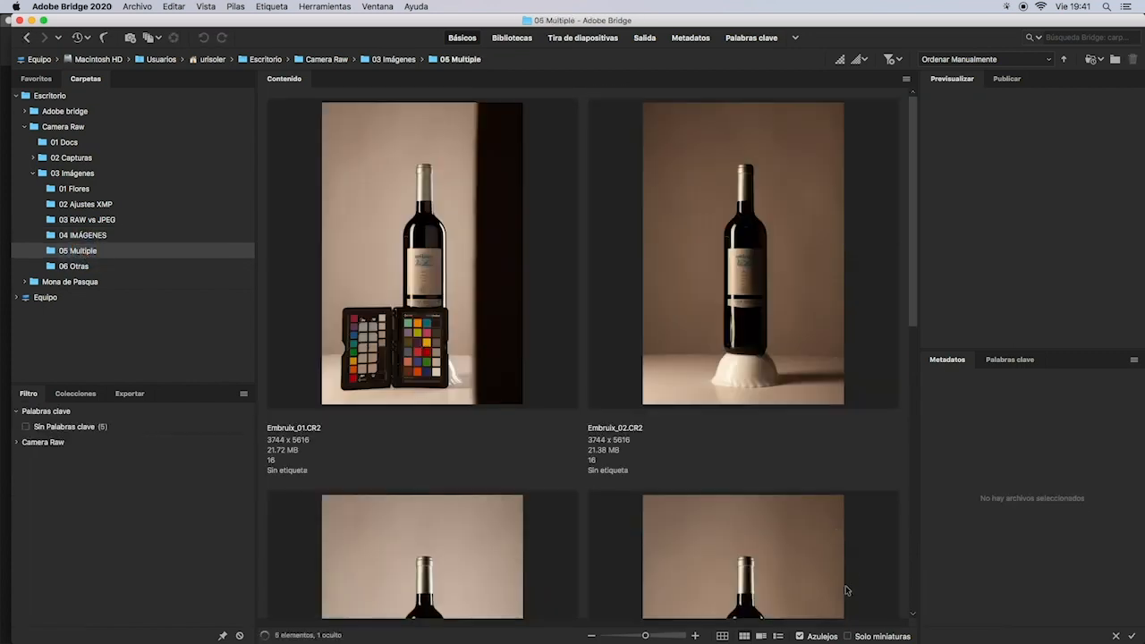
drag(645, 635, 639, 636)
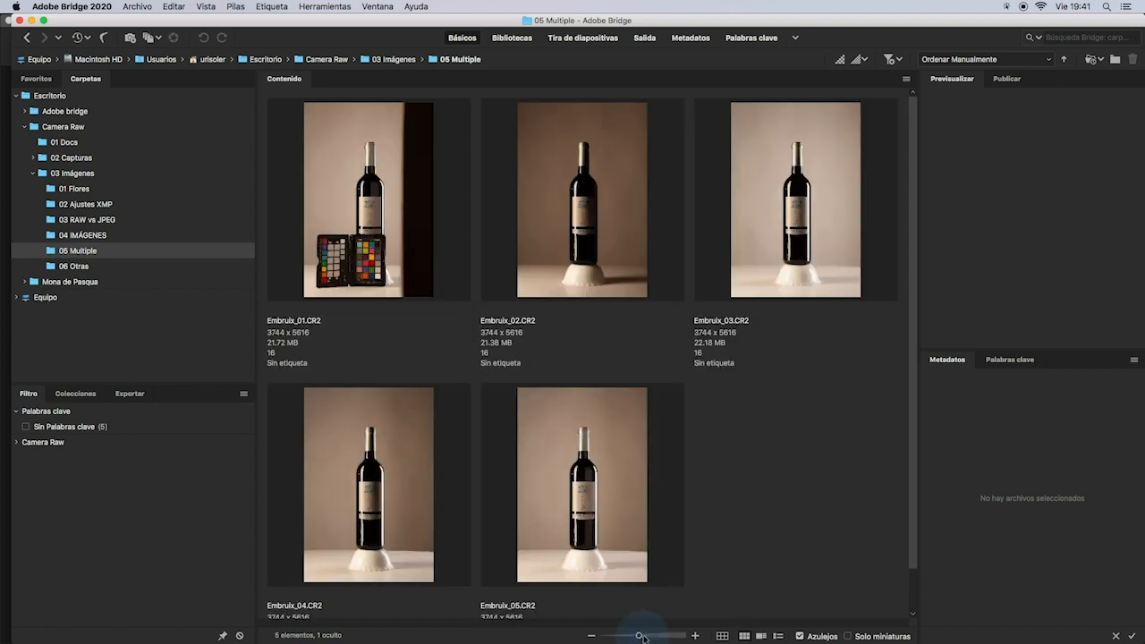
Open all five Embruix bottle photos, Embruix_01.CR2 to Embruix_05.CR2, together in Camera Raw.
click(381, 253)
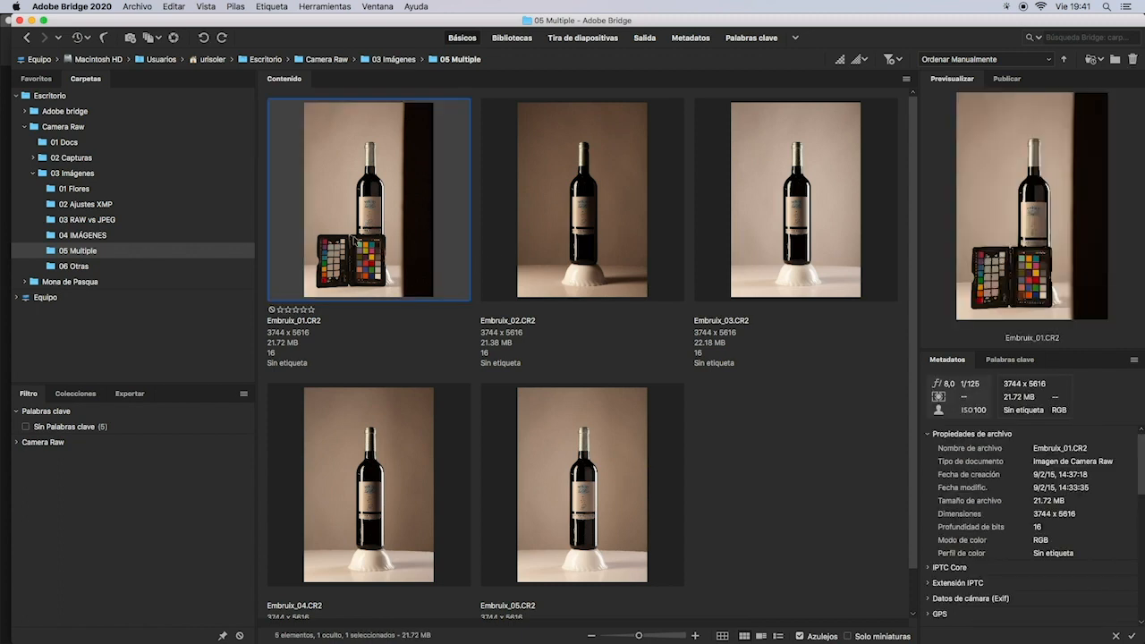
shift+click(586, 514)
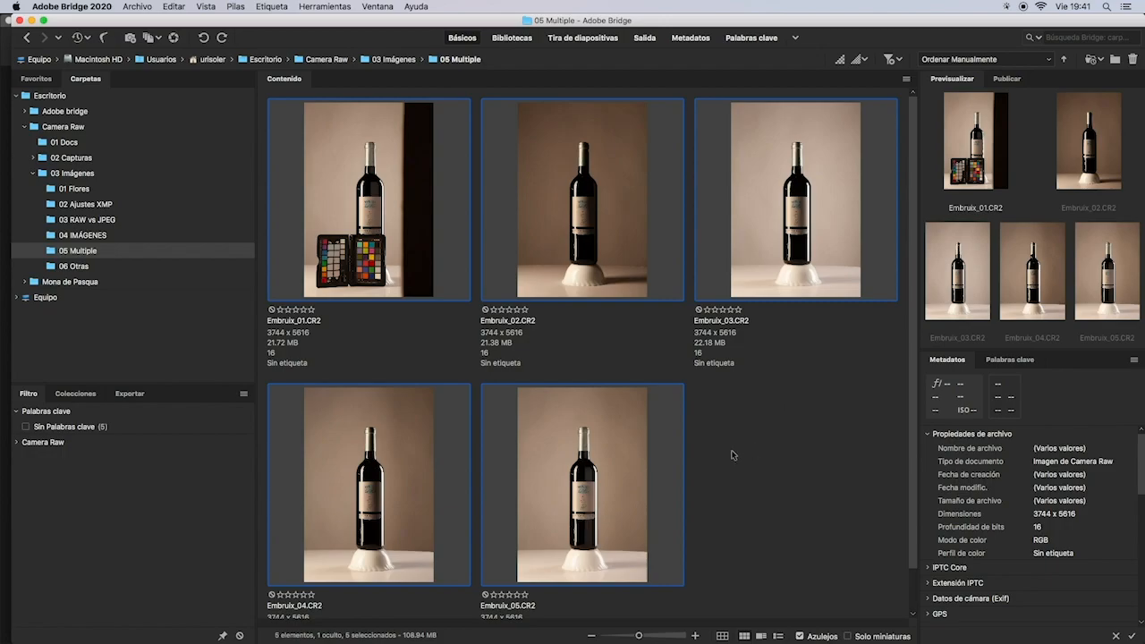
key(Return)
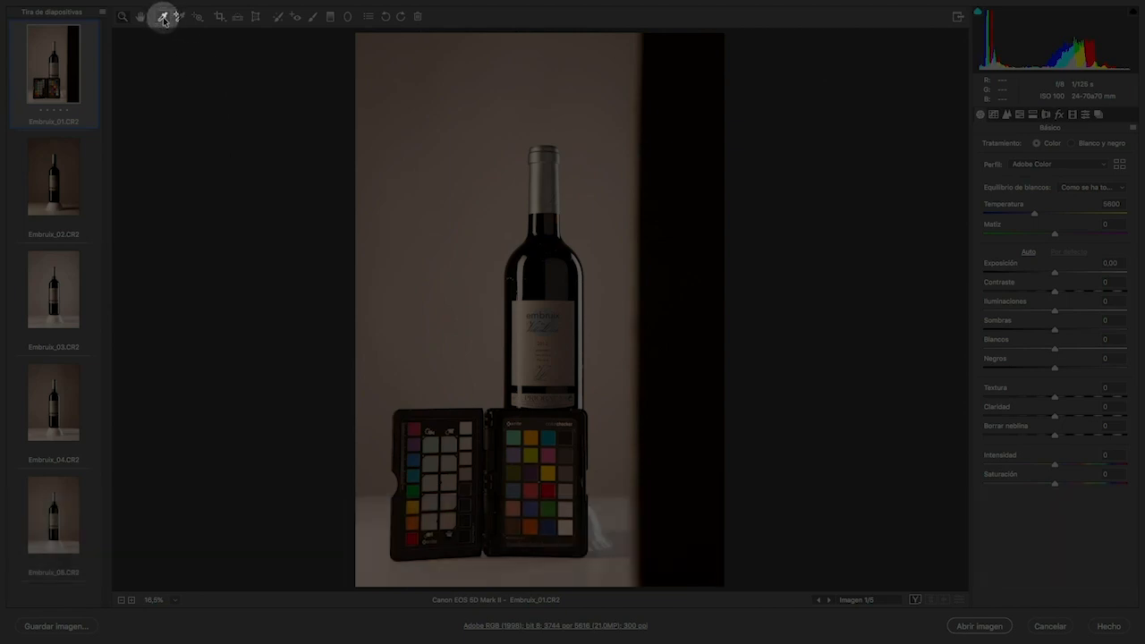
Set the white balance of Embruix_01.CR2 by sampling a neutral gray patch on the left half of the color checker.
click(163, 17)
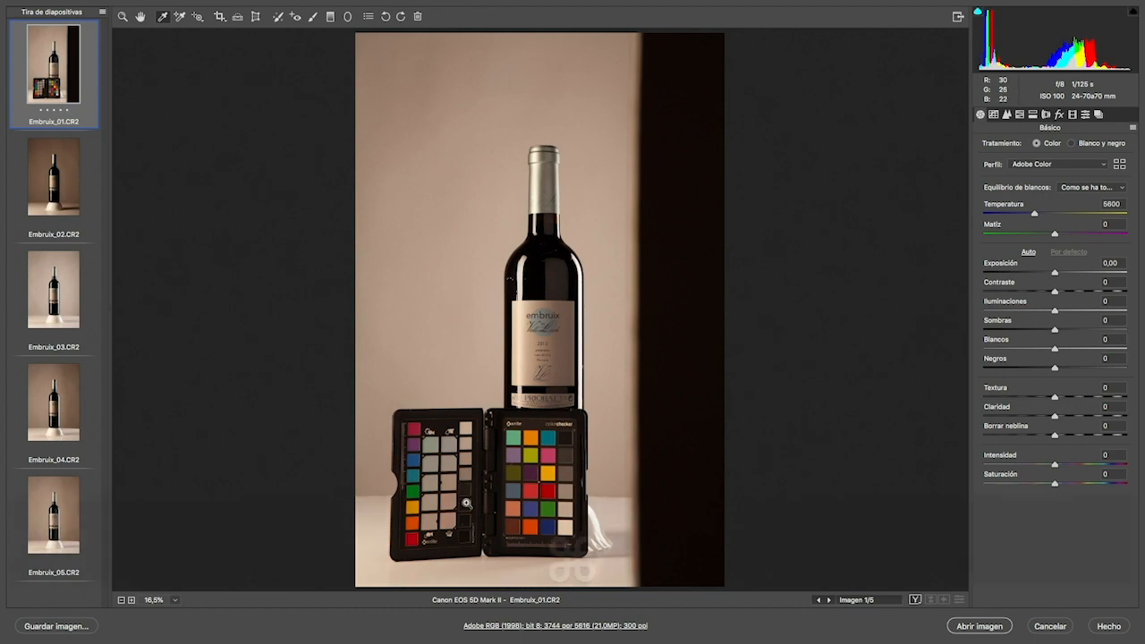
key(super+plus)
key(space)
drag(462, 453, 461, 164)
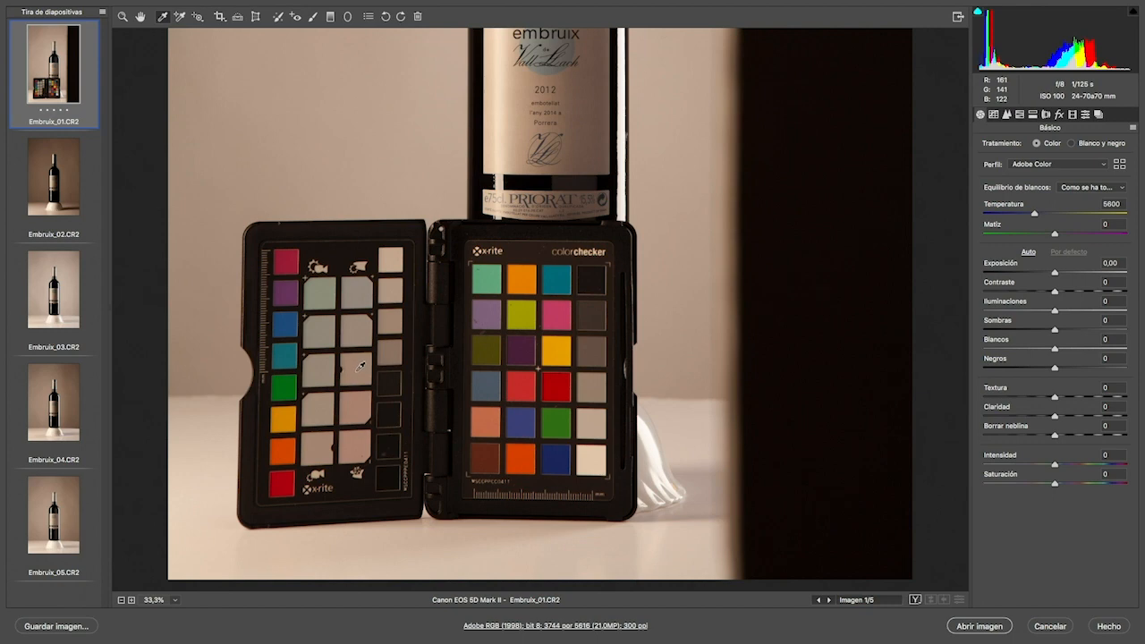
click(357, 366)
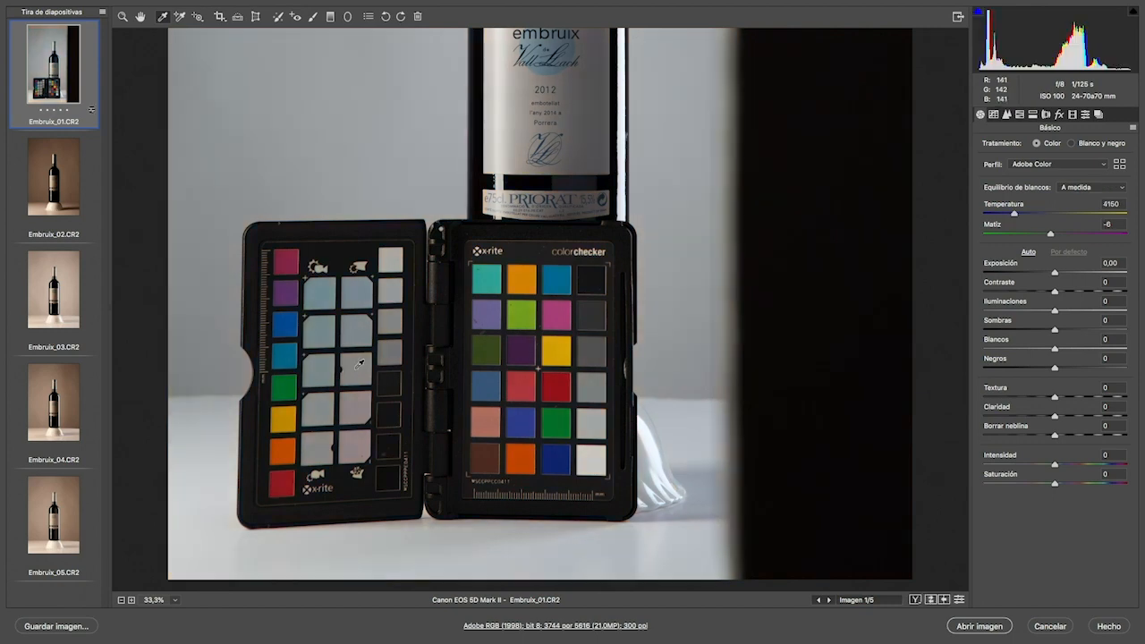
key(super+0)
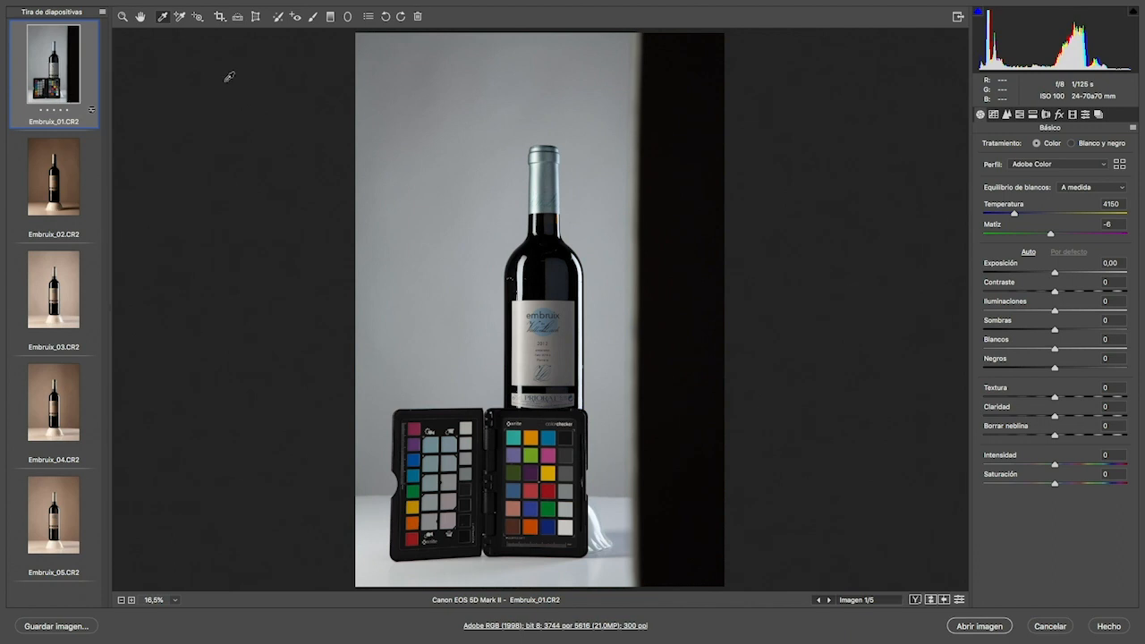
Check the other four bottle photos one after another in the filmstrip, and return to Embruix_01.CR2.
click(50, 189)
click(50, 285)
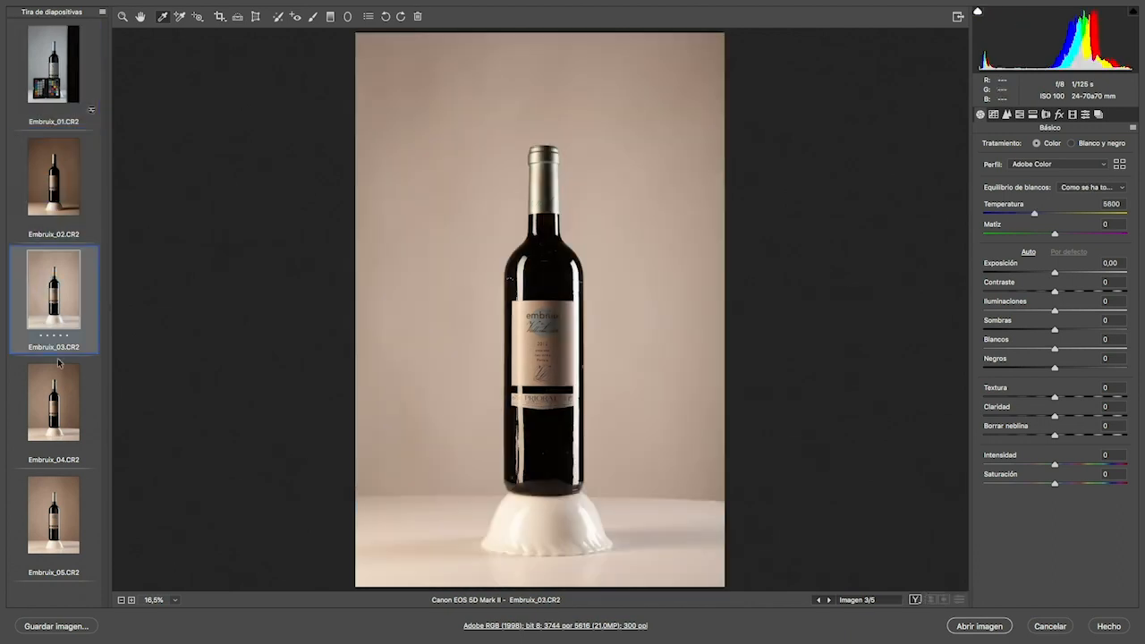
click(57, 406)
click(51, 487)
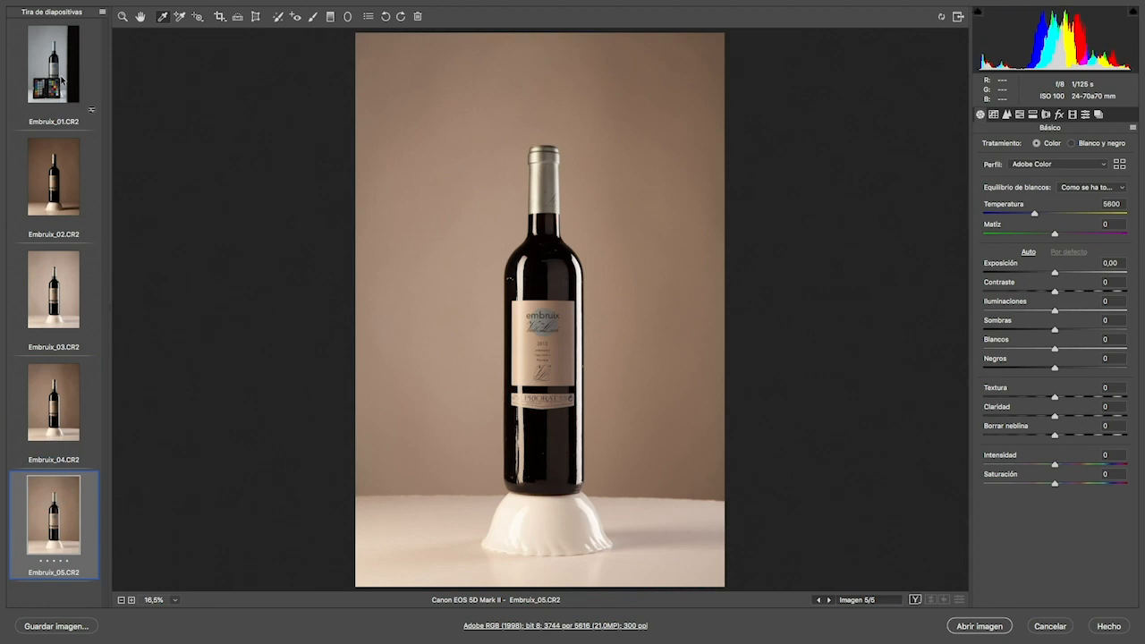
click(34, 82)
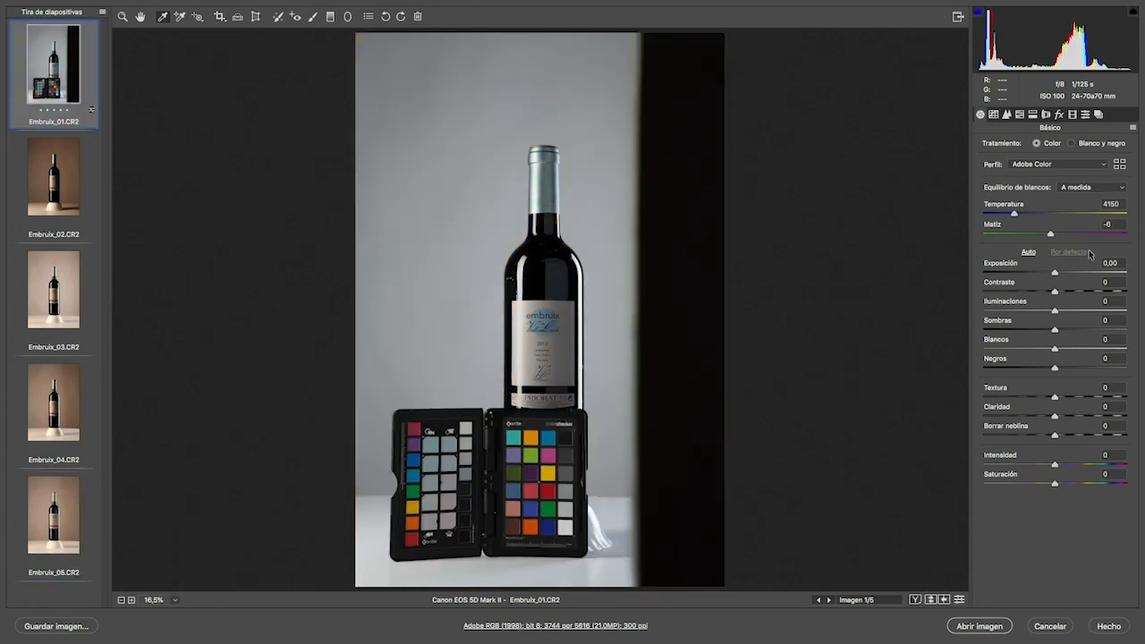
Compare the Como se ha tomado white balance with the sampled one on Embruix_01.CR2, and restore A medida.
click(1118, 185)
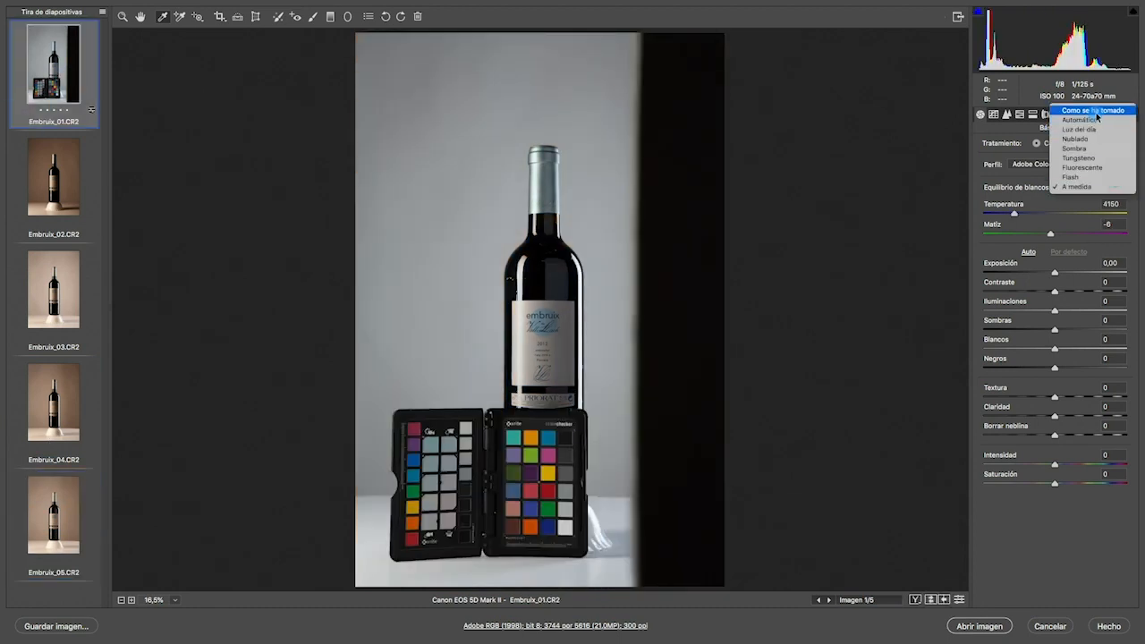
click(1098, 115)
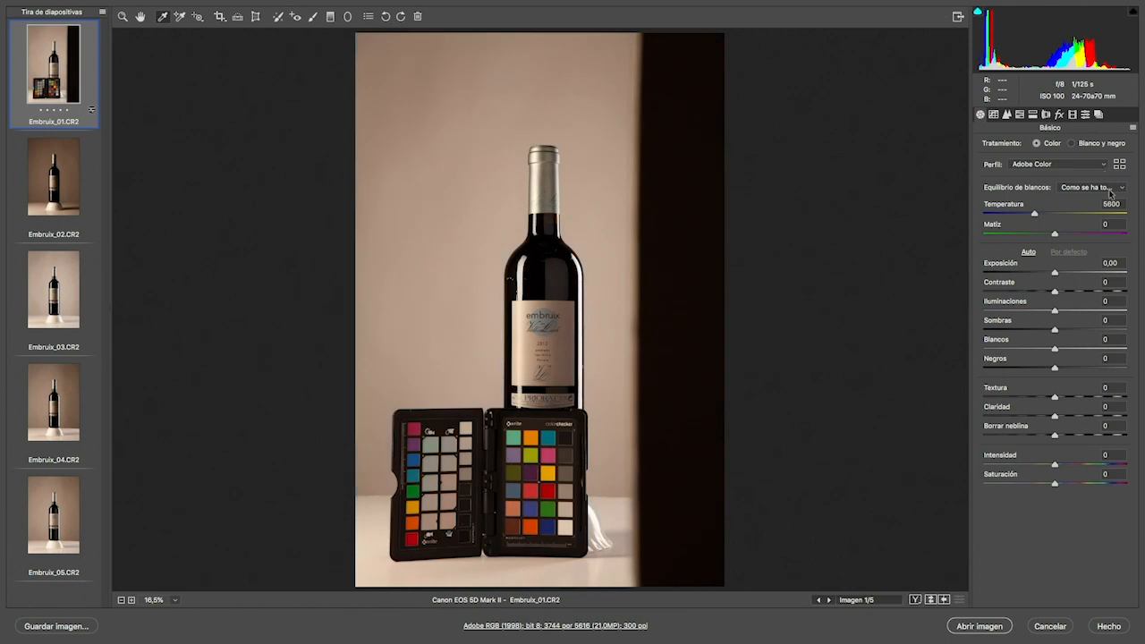
click(1110, 189)
click(1075, 265)
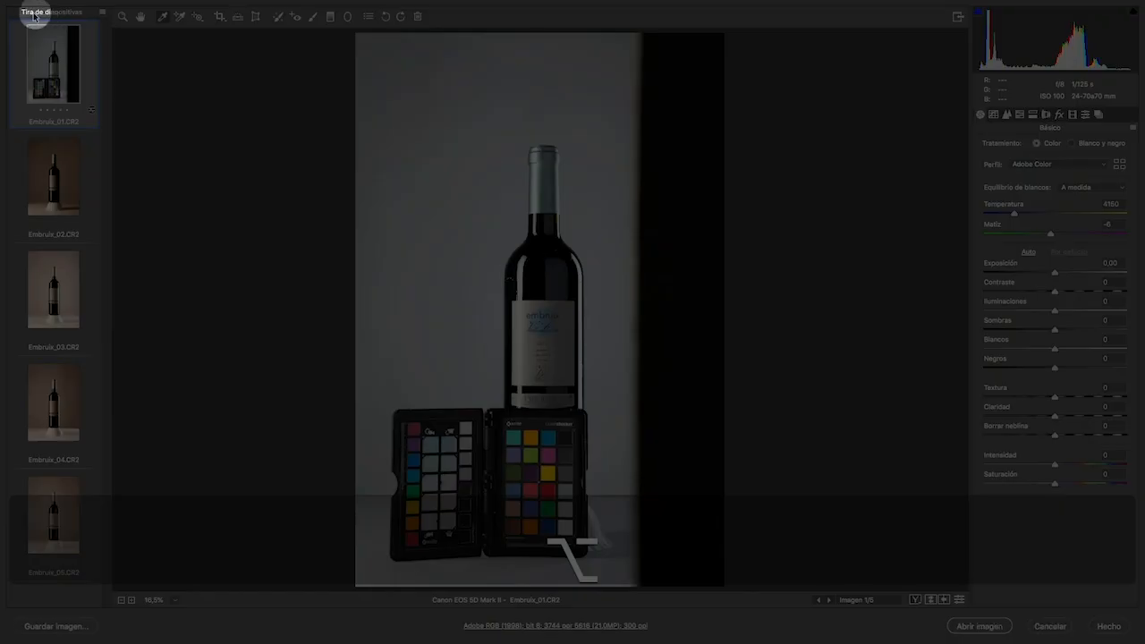
Select all five photos in the filmstrip, open Sincronizar configuración for them, and move its dialog aside.
click(98, 11)
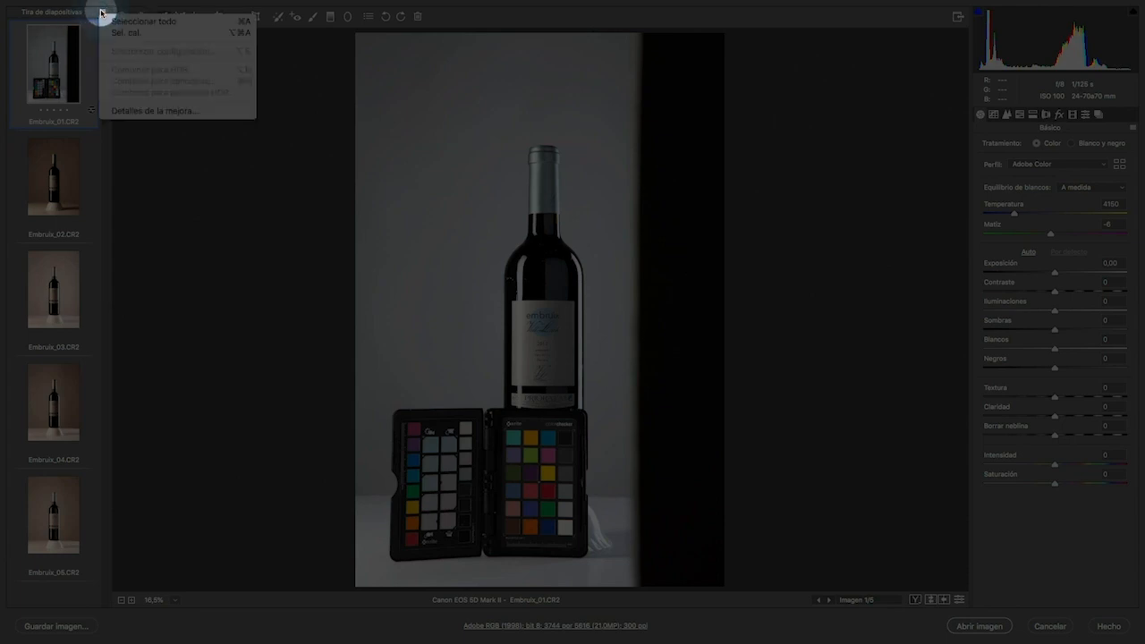
click(176, 21)
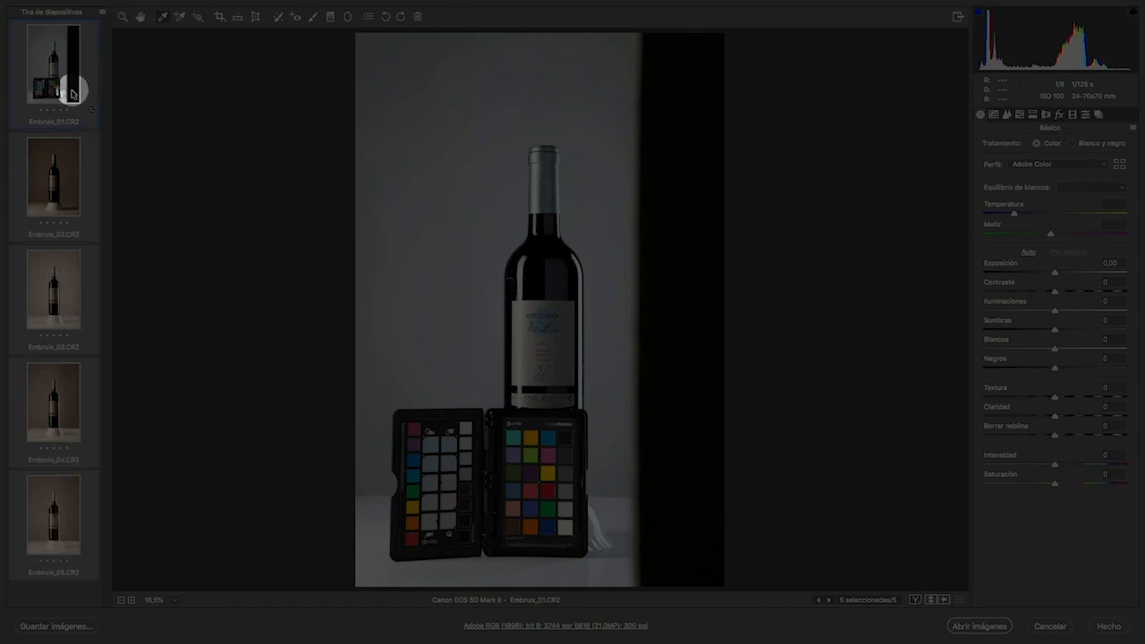
click(102, 15)
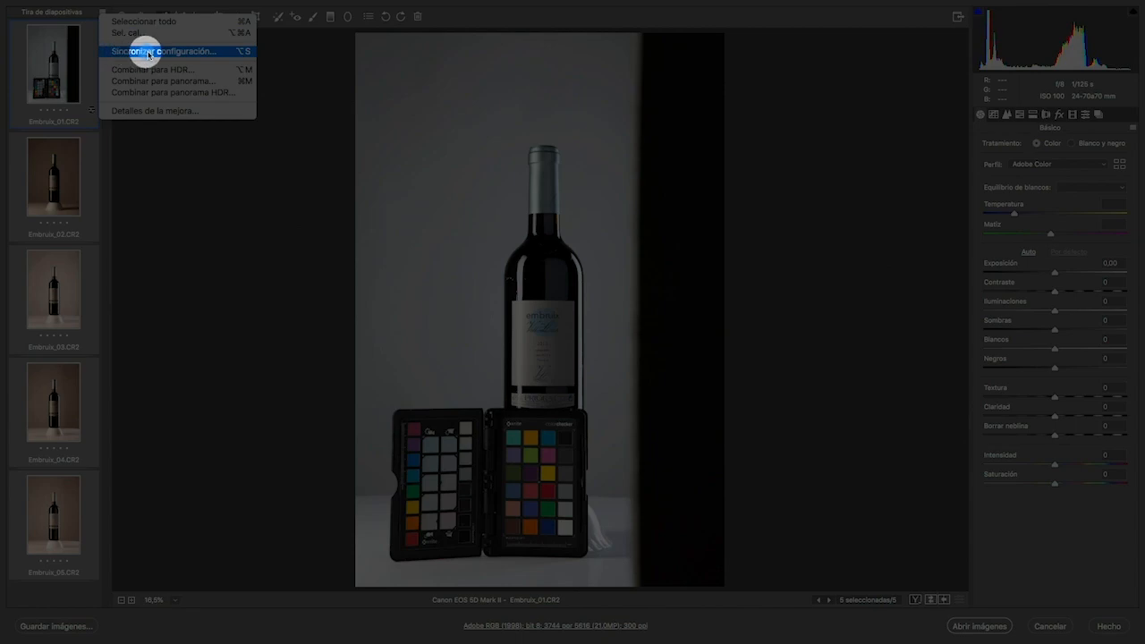
click(194, 52)
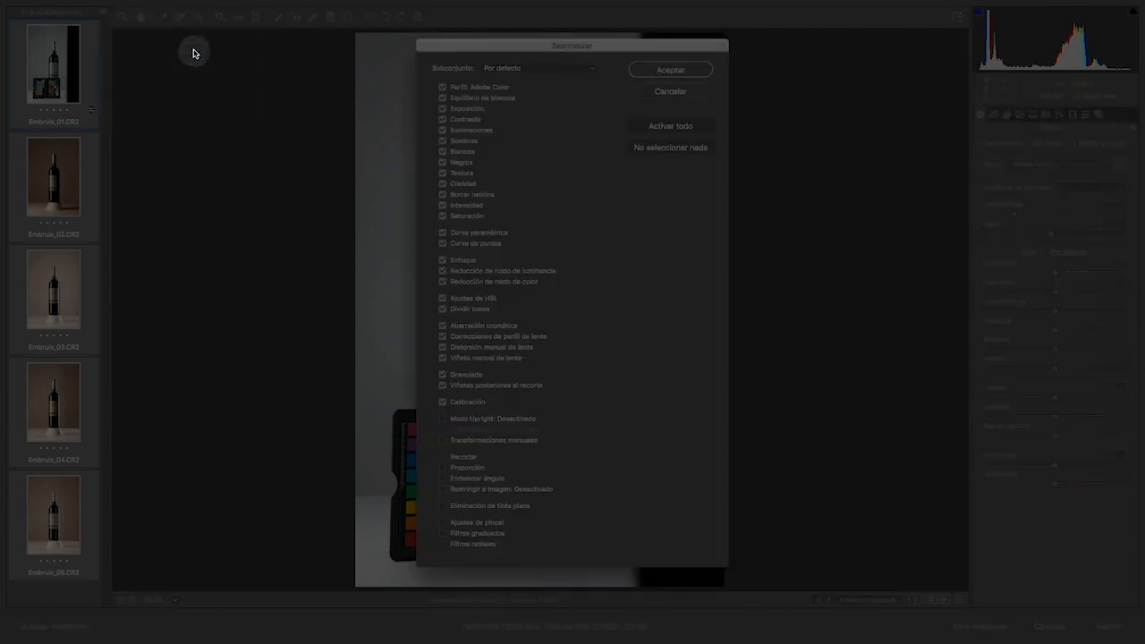
key(alt)
drag(575, 44, 692, 68)
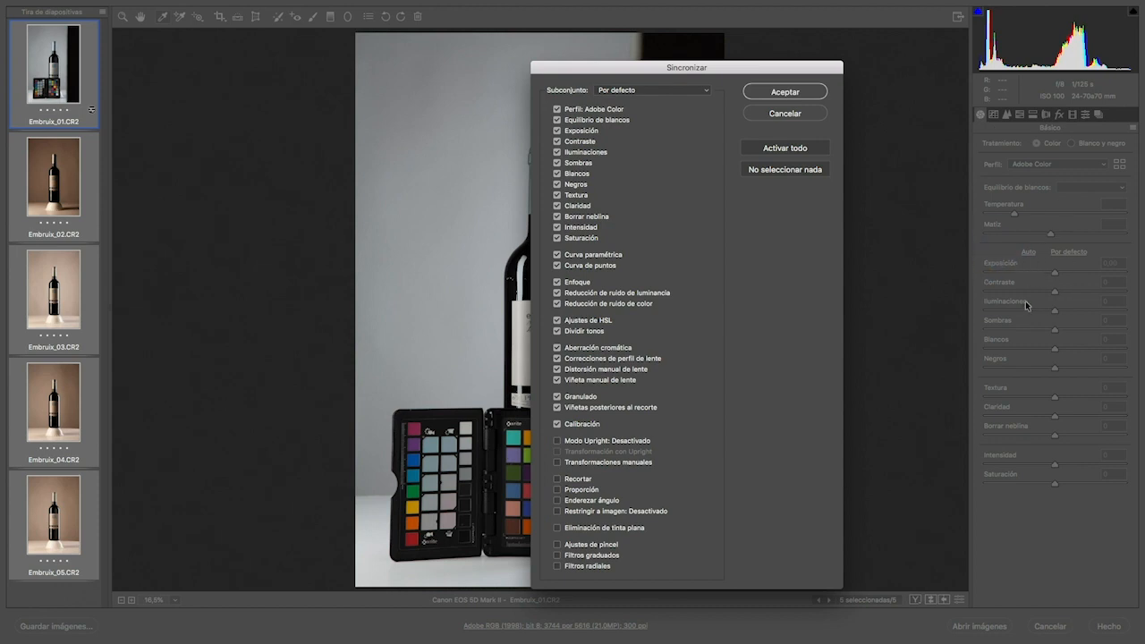
Synchronize only the Equilibrio de blancos subset across the five selected photos, and finish the session keeping the adjustments.
click(637, 90)
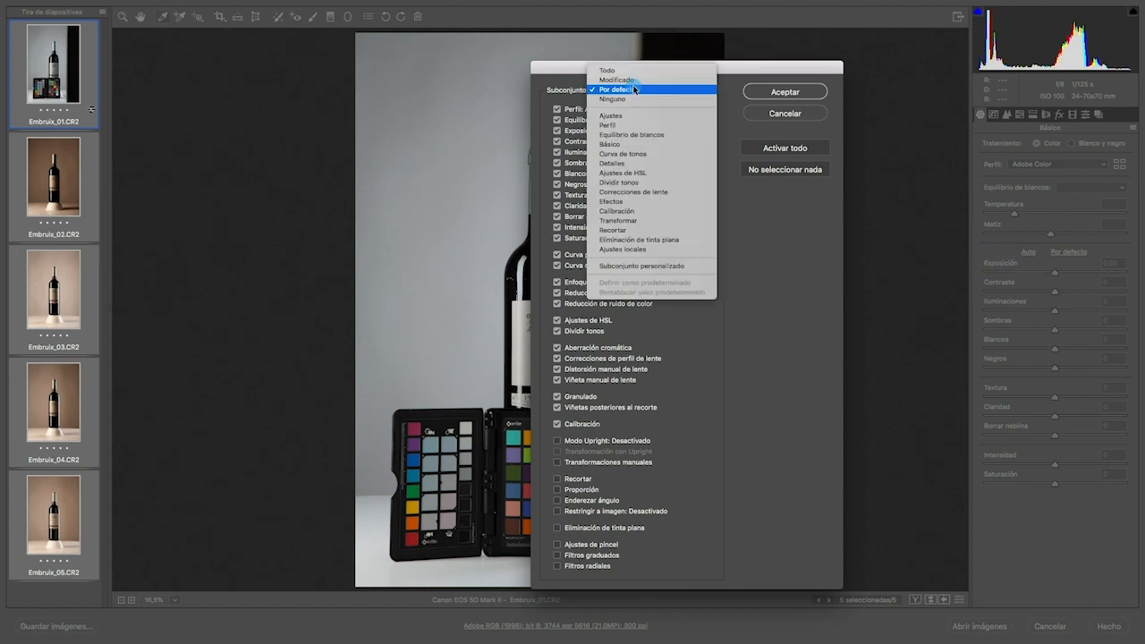
click(632, 135)
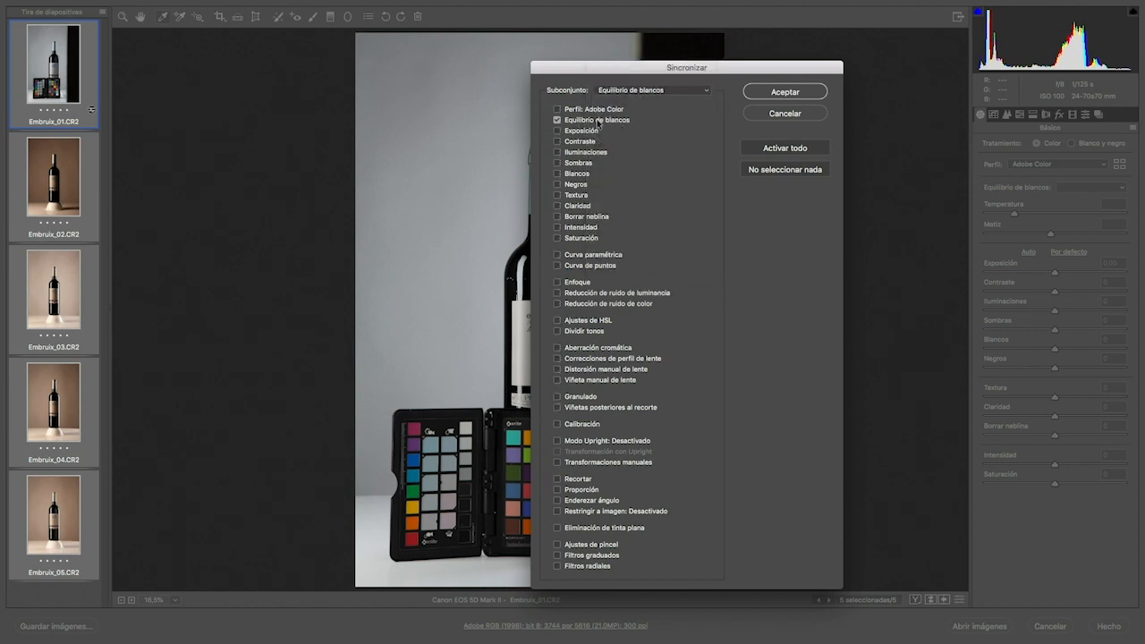
click(635, 90)
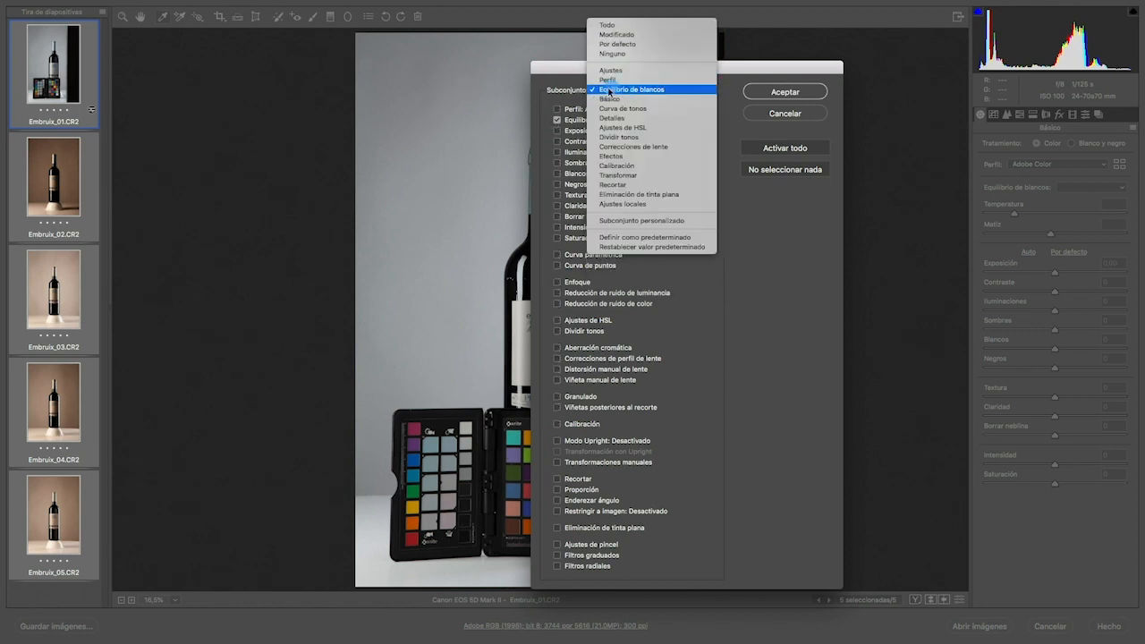
click(635, 90)
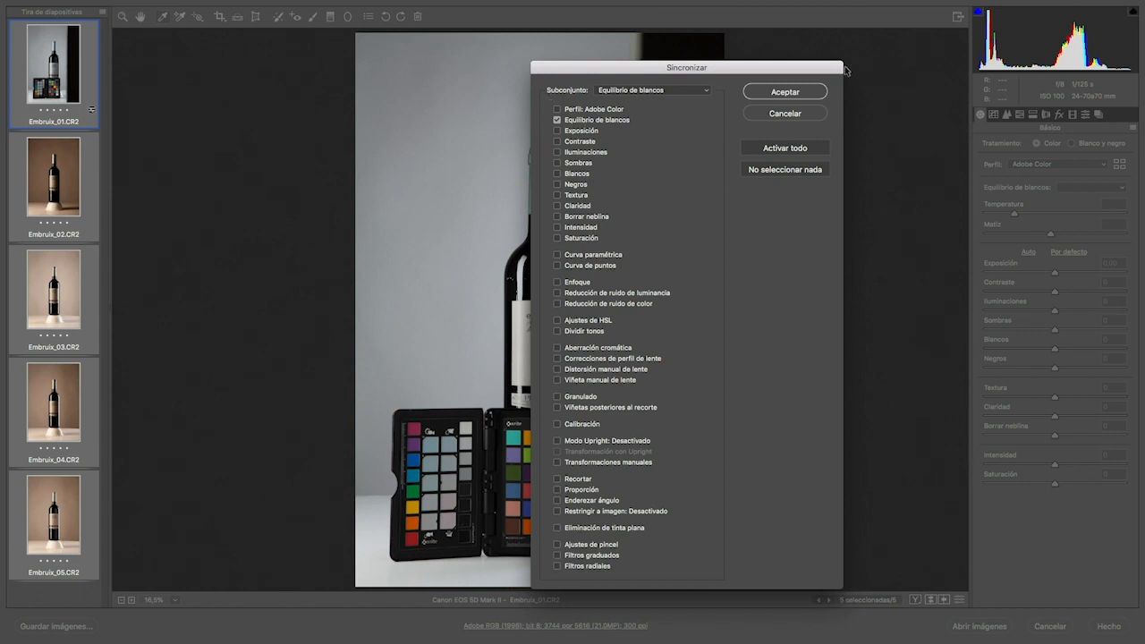
click(766, 93)
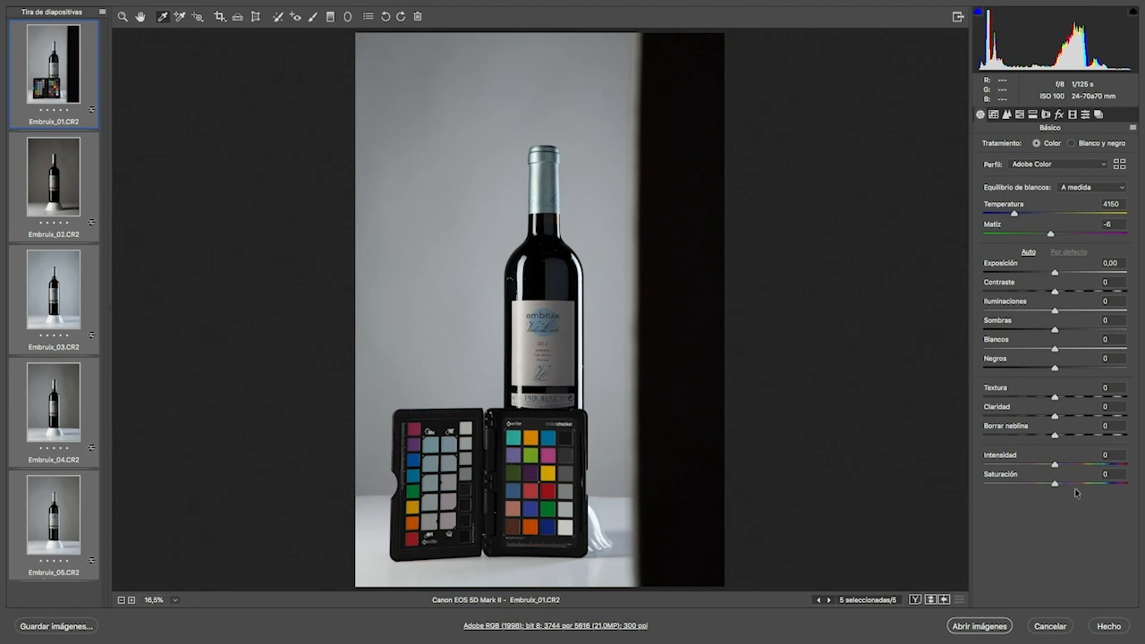
click(1120, 630)
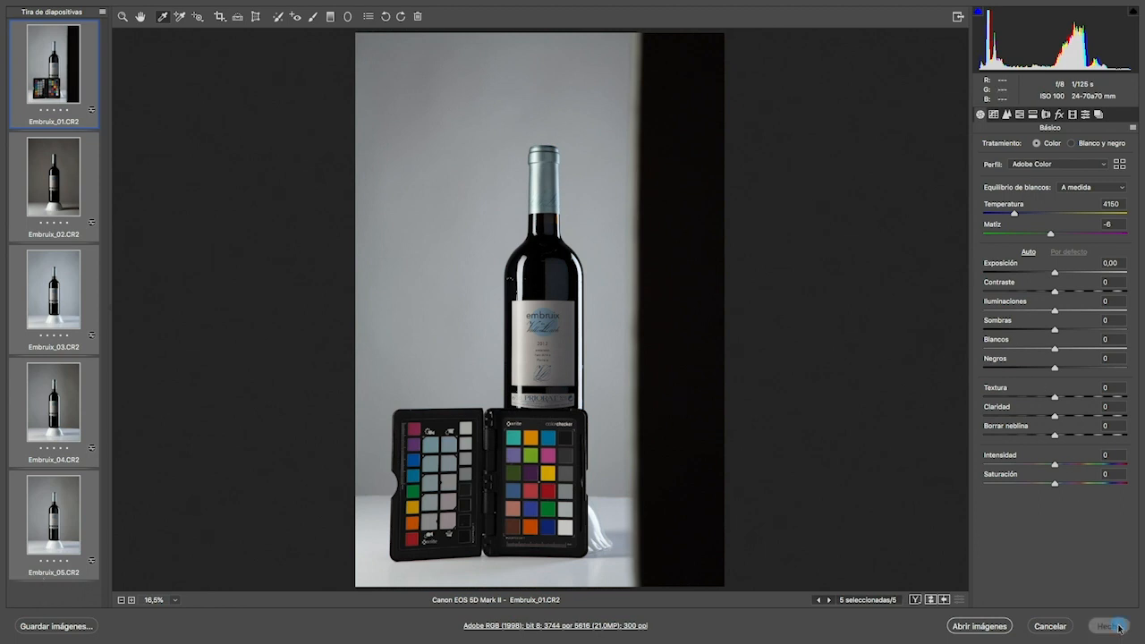